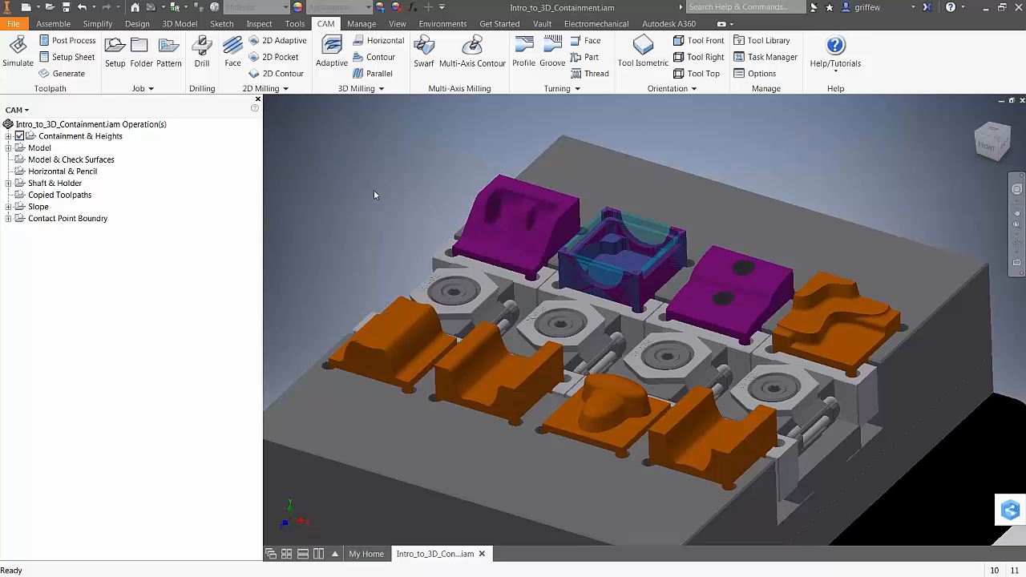
- Create a 3D Parallel toolpath on the purple part with the pocket, using the #4 1/8" ball mill
scroll(362, 174, "down", 3)
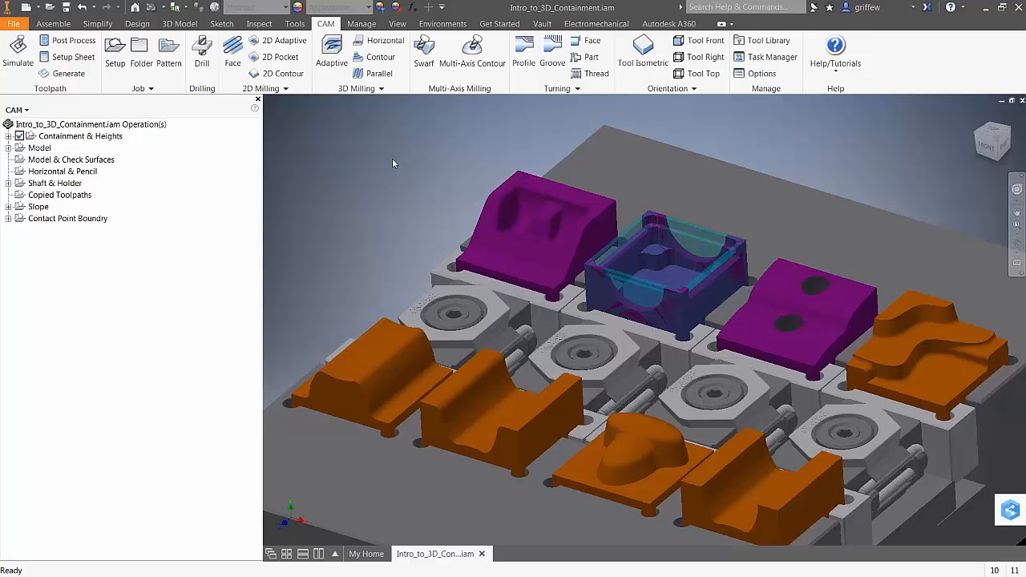
scroll(392, 159, "down", 3)
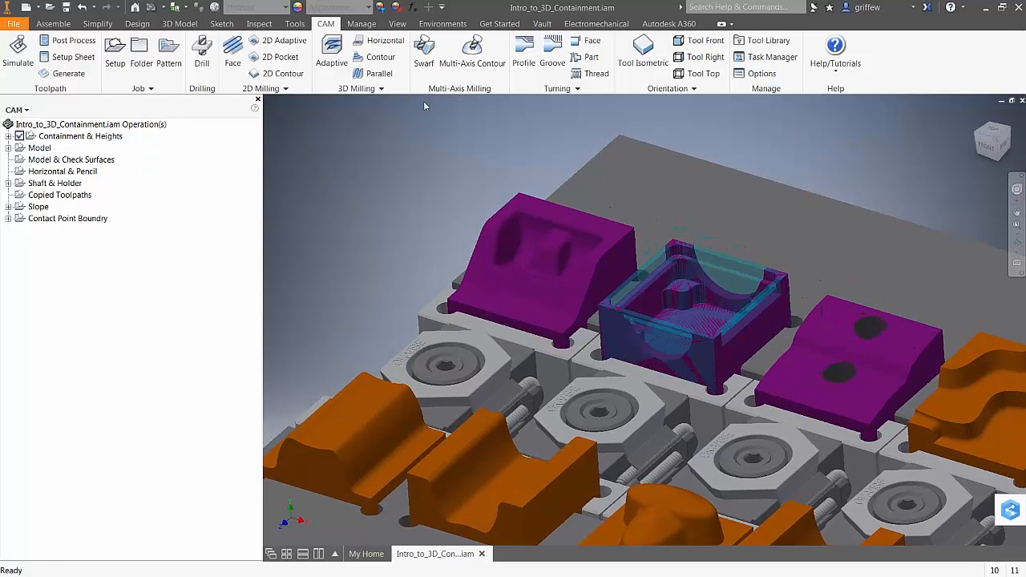
left_click(377, 73)
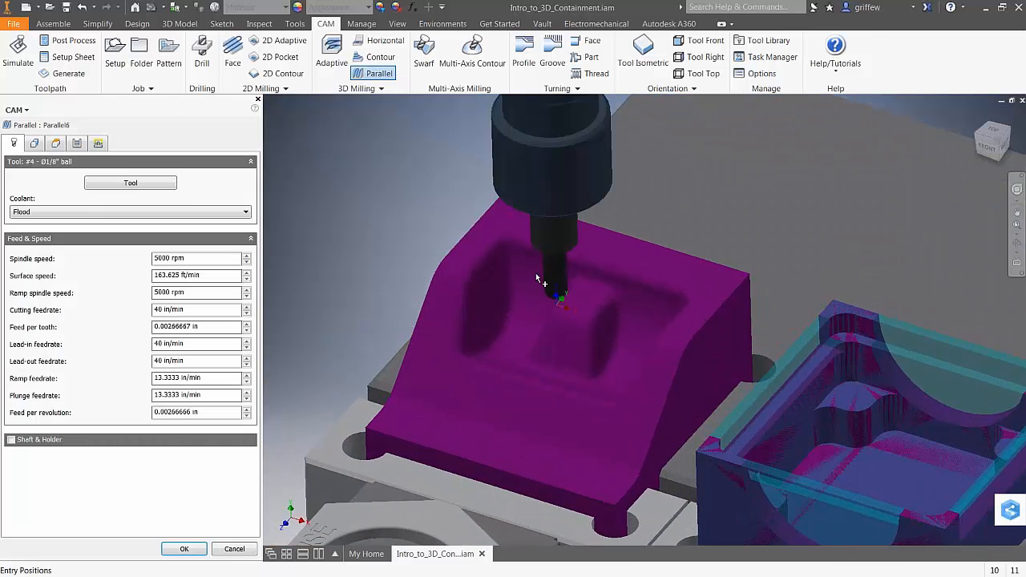
left_click(121, 184)
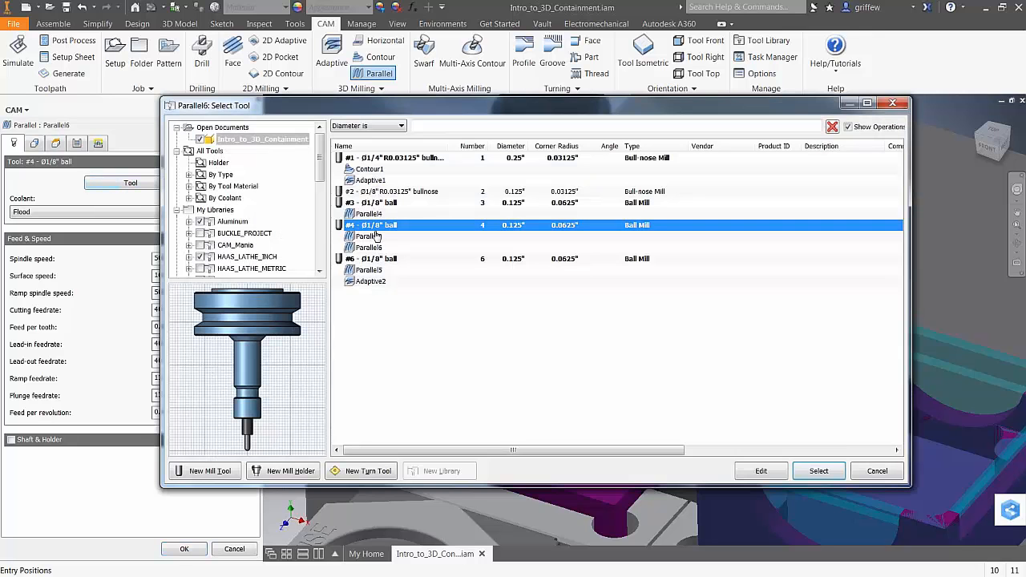
left_click(816, 470)
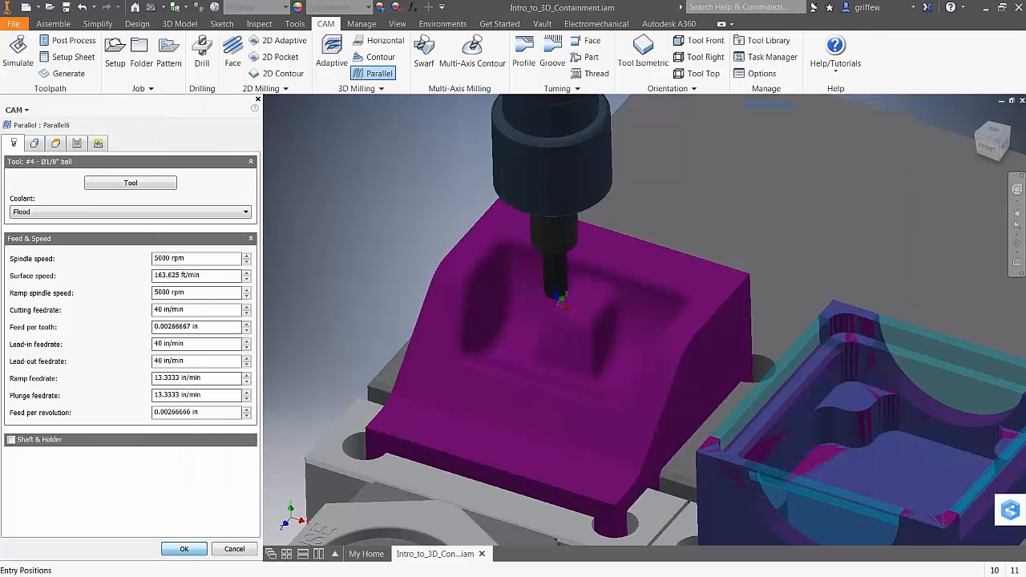
left_click(183, 549)
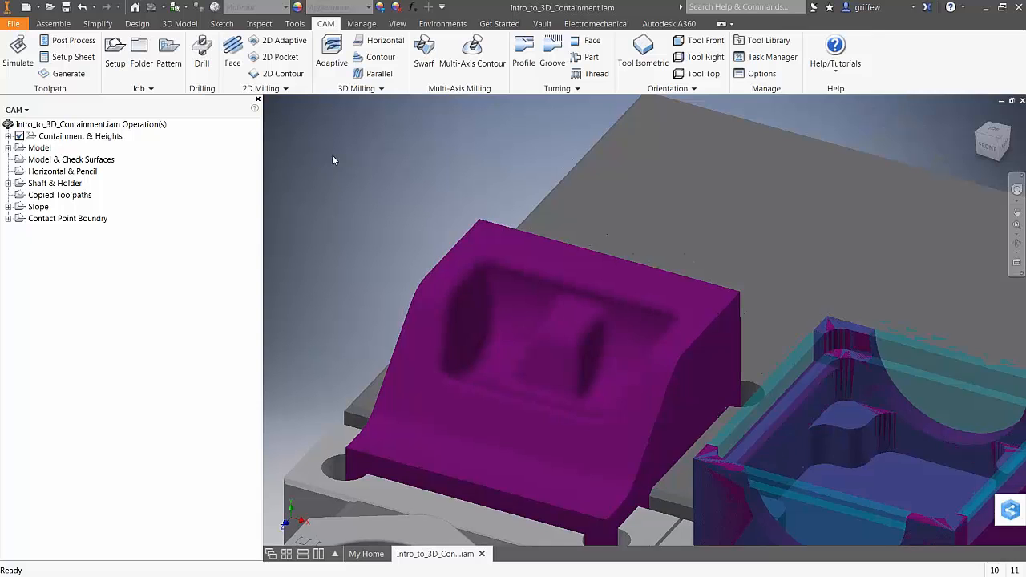
- Compare the Parallel3 and Parallel6 toolpaths in the Containment & Heights folder and delete Parallel6
left_click(8, 136)
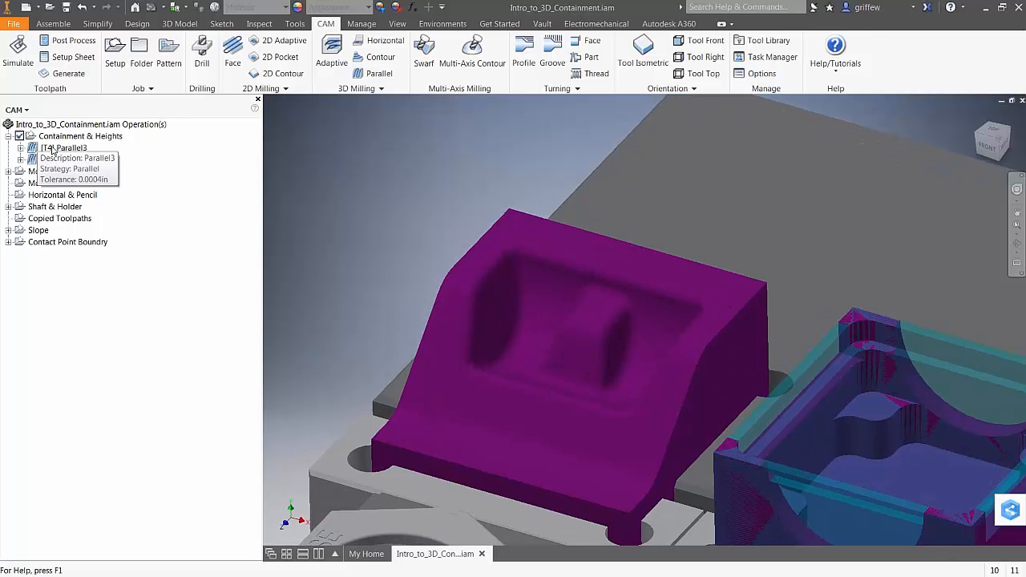
left_click(52, 149)
left_click(69, 160)
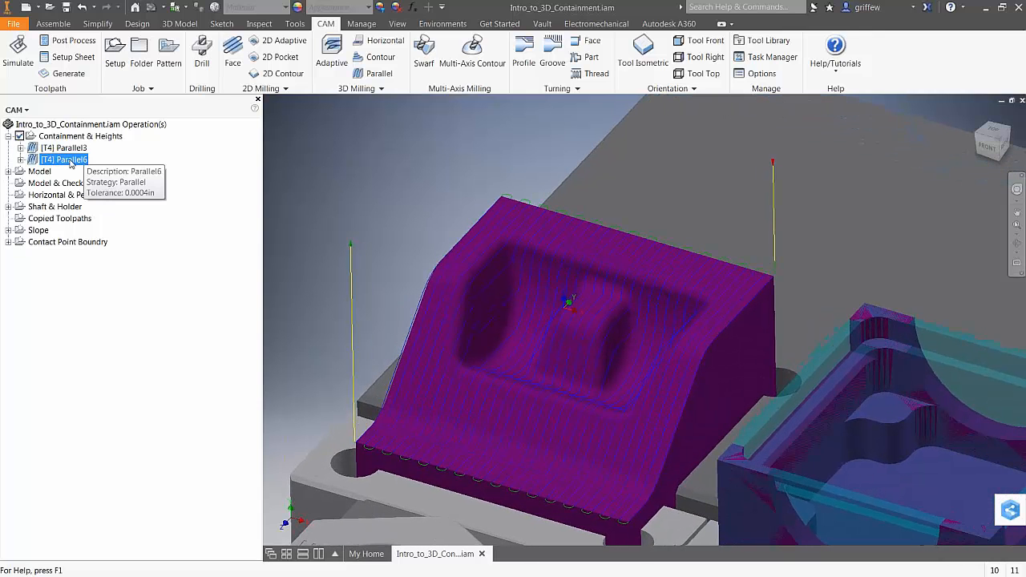
right_click(71, 163)
left_click(128, 367)
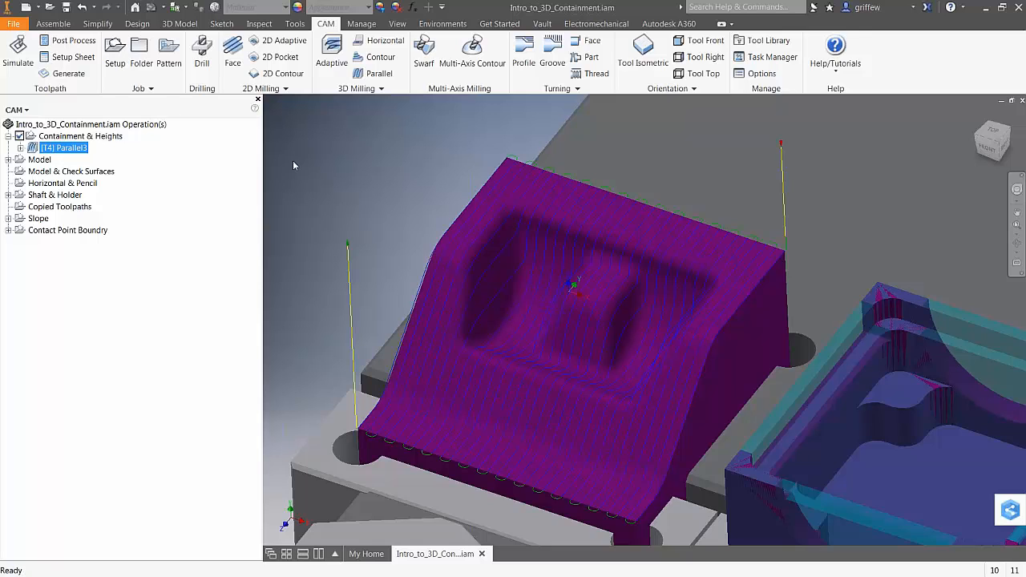
- Duplicate the Parallel3 operation and open the copy for editing
mouse_move(72, 155)
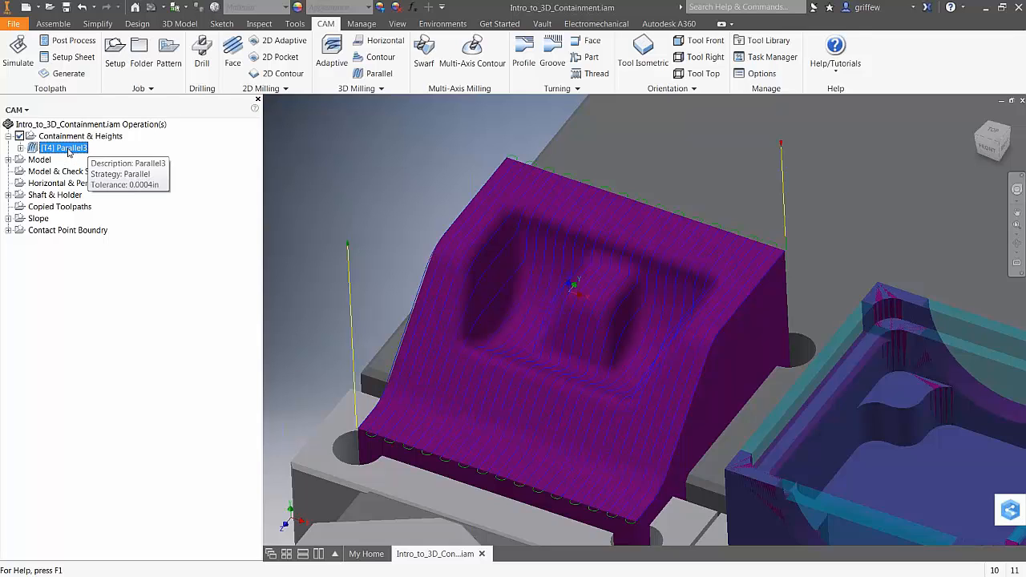
key("ctrl+d")
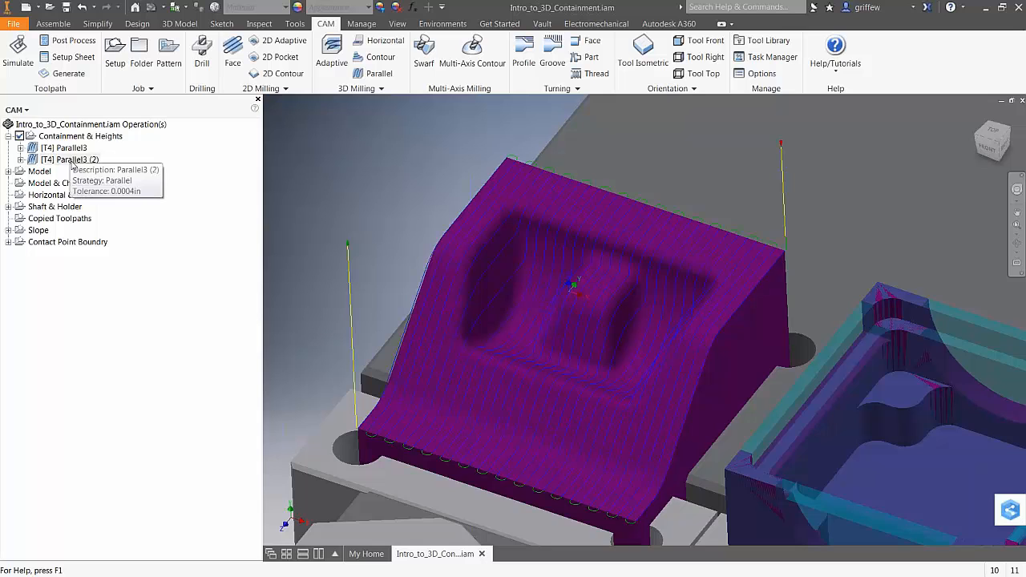
left_click(72, 161)
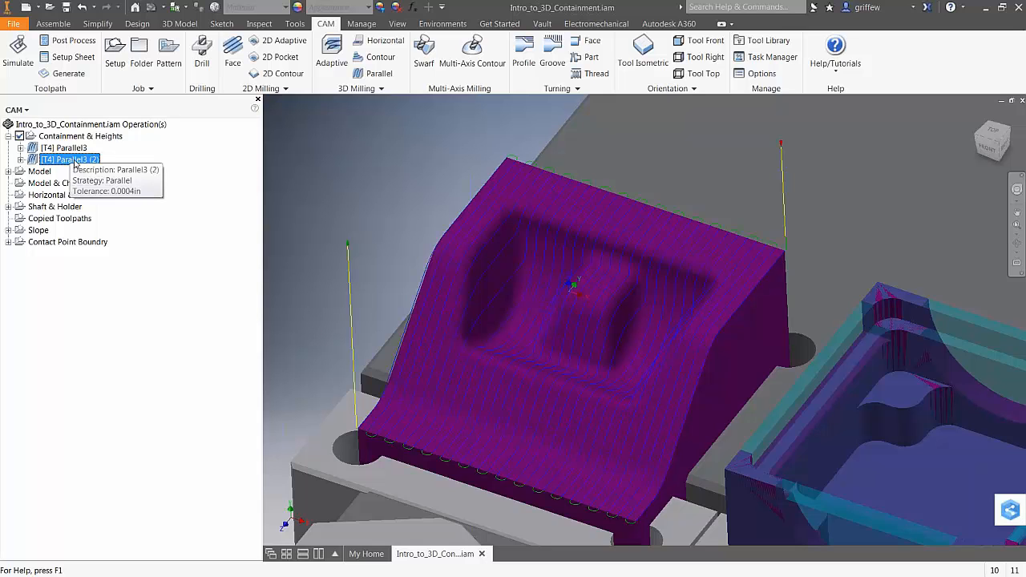
right_click(75, 163)
left_click(88, 170)
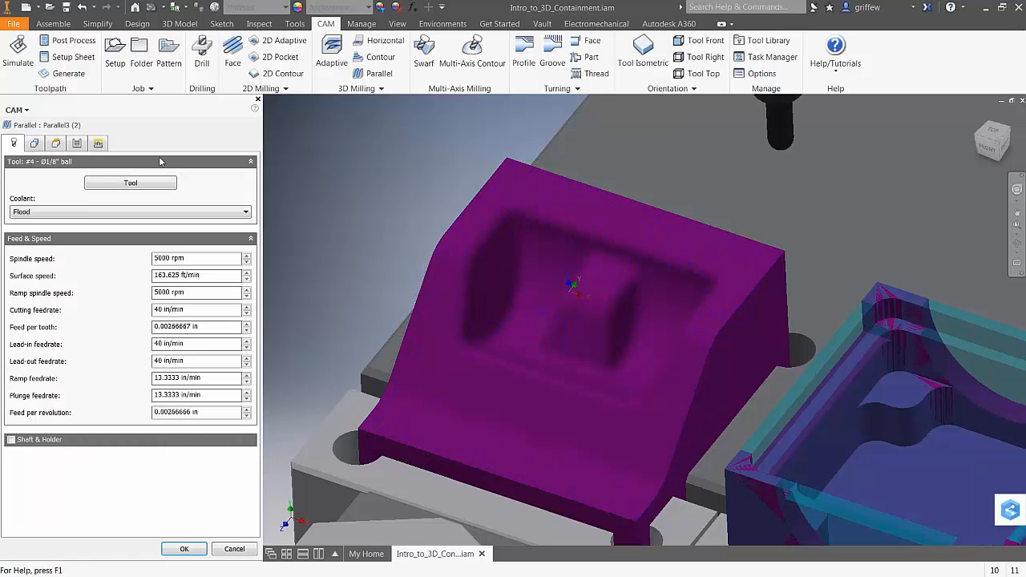
- Set the machining boundary of Parallel3 (2) to Selection, using the closed contour around the pocket
left_click(34, 144)
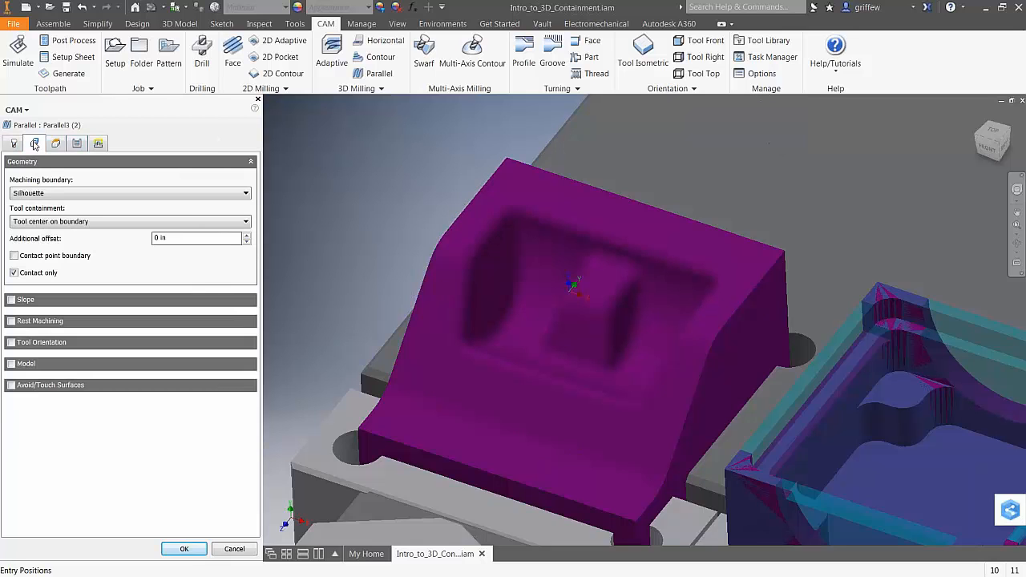
left_click(183, 194)
left_click(48, 222)
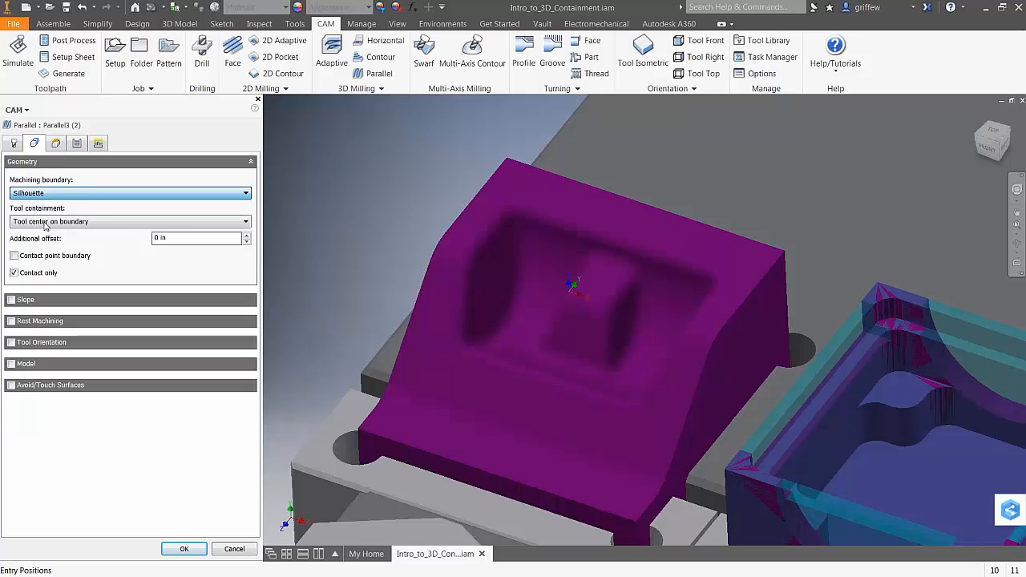
left_click(546, 211)
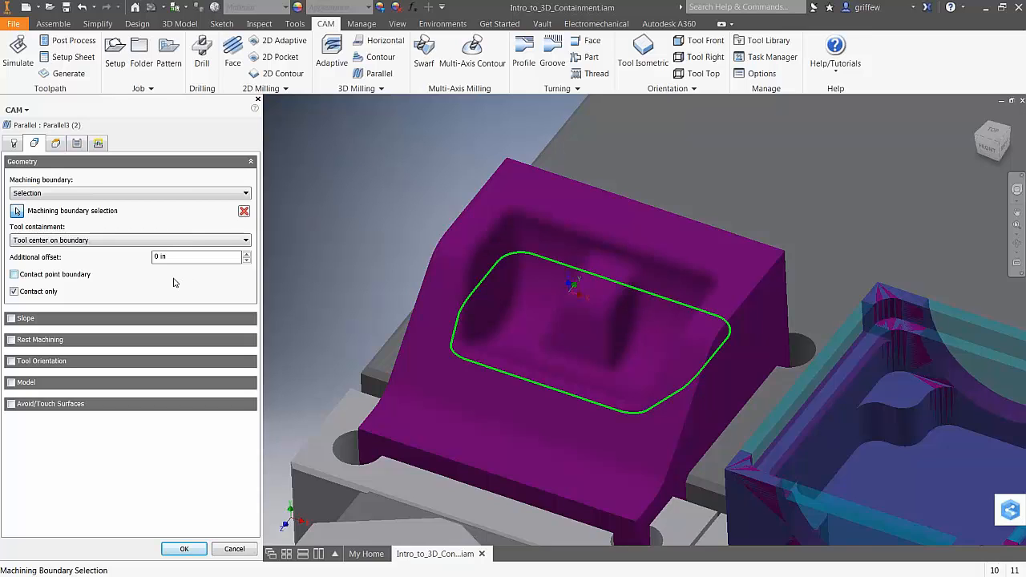
- Enable machining of steep areas for Parallel3 (2) and generate its toolpath
left_click(78, 145)
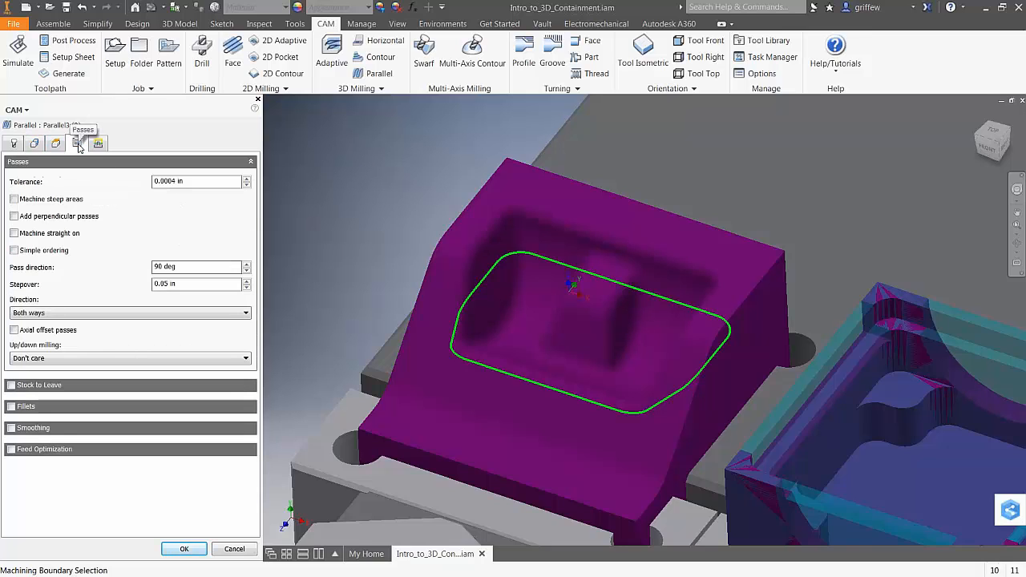
left_click(14, 199)
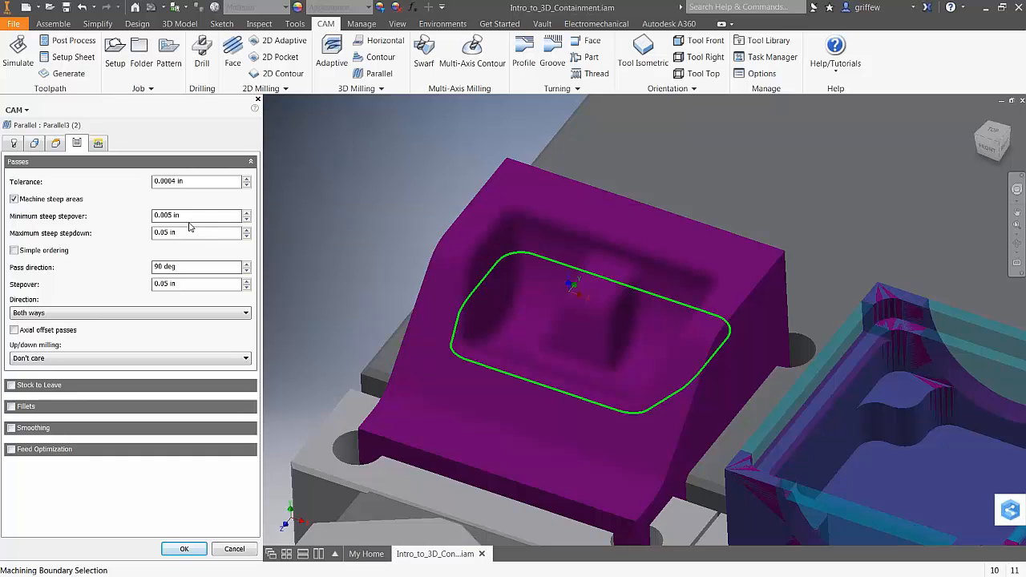
left_click(184, 549)
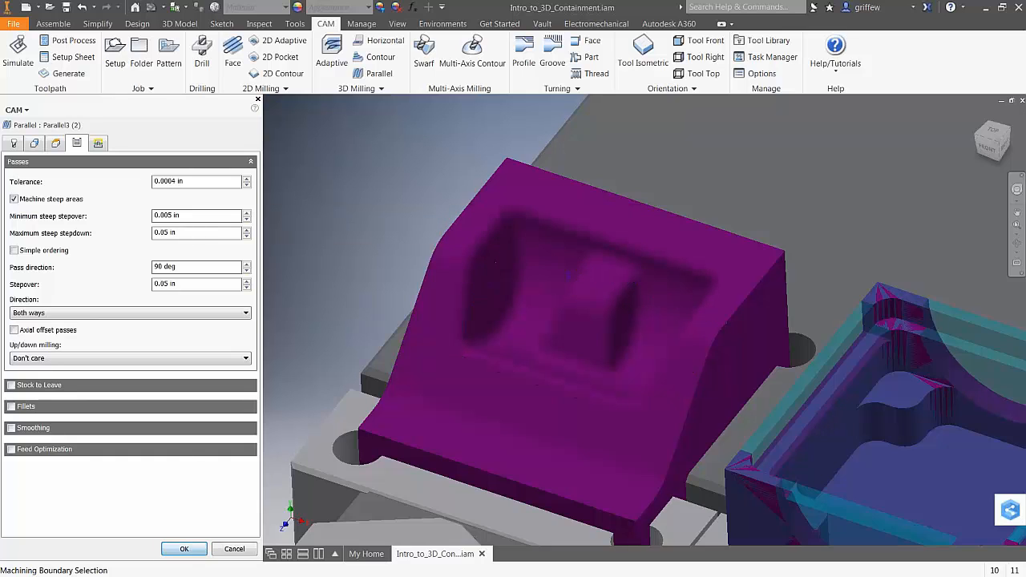
mouse_move(87, 160)
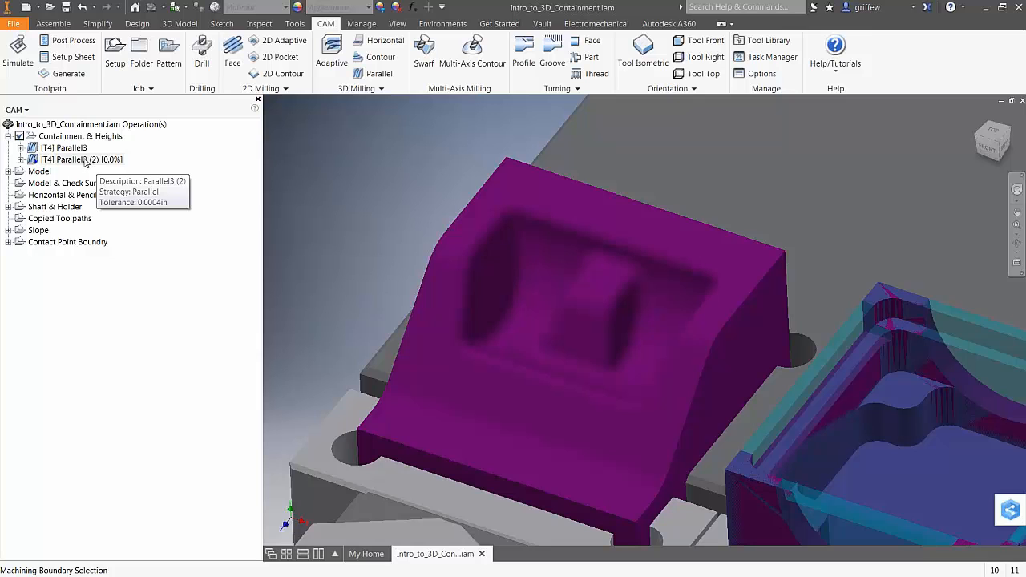
- Copy and paste the Parallel3 (2) pocket operation and open the new copy for editing
scroll(315, 164, "up", 3)
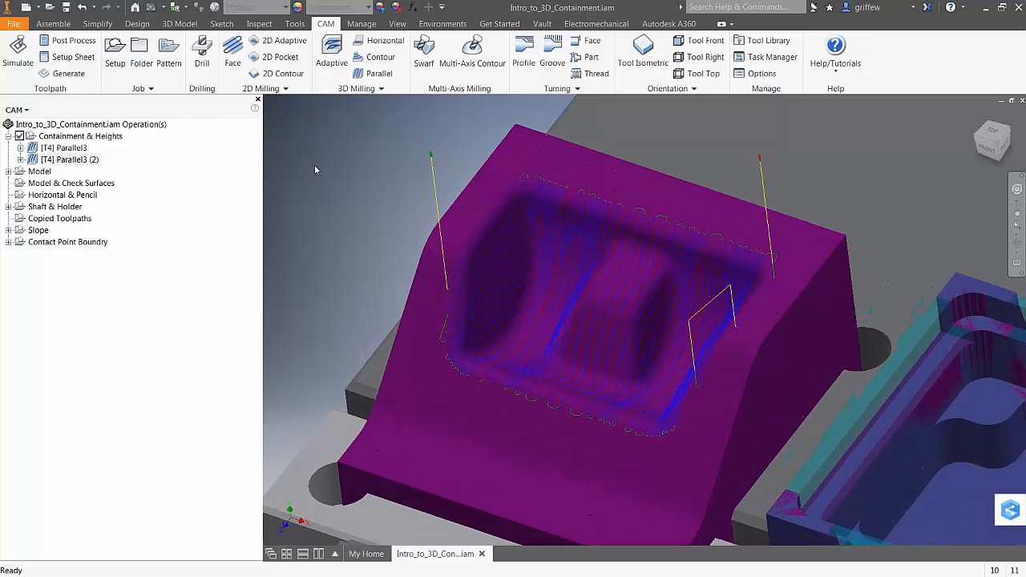
scroll(314, 164, "down", 3)
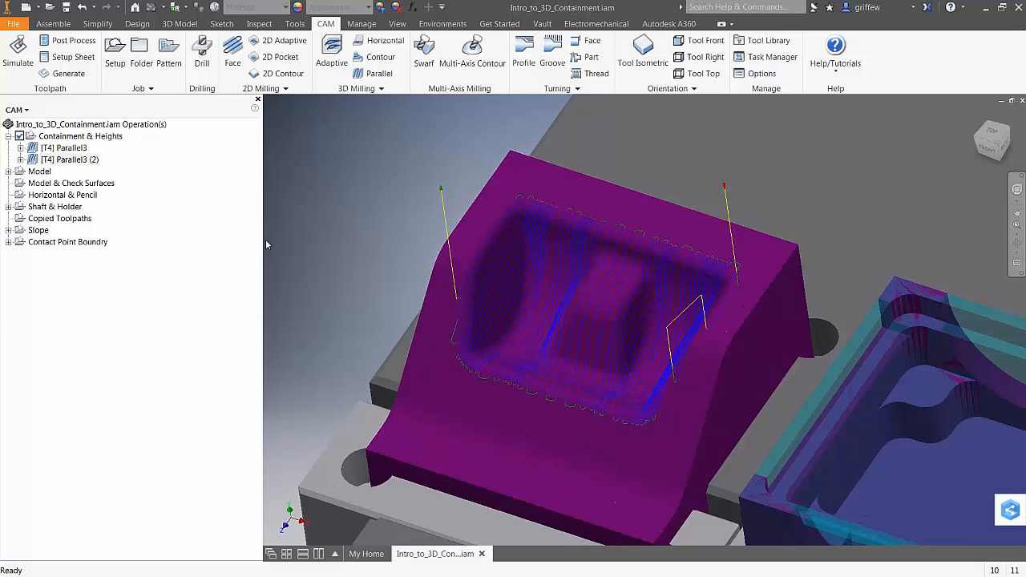
left_click(69, 159)
key("ctrl+c")
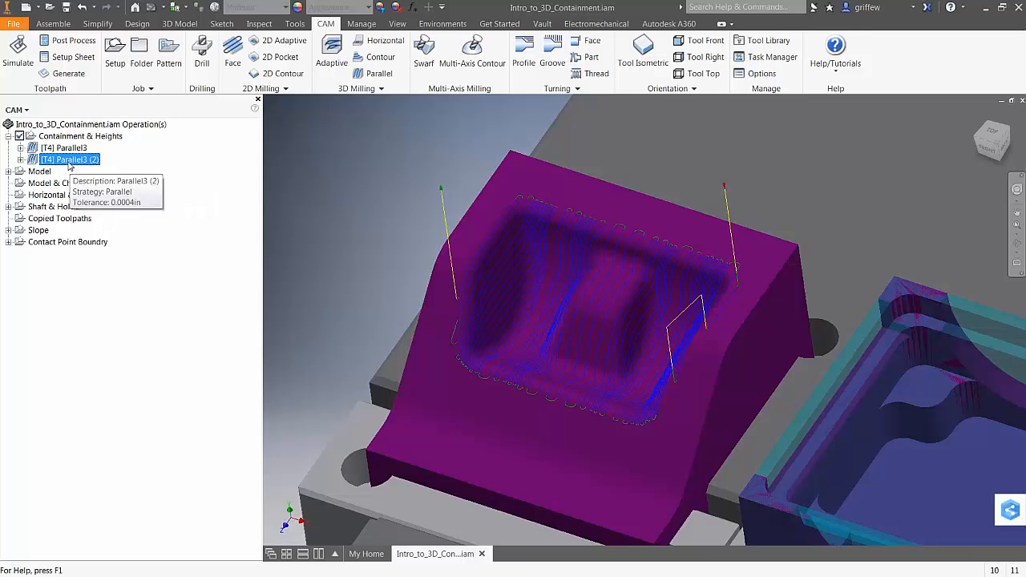
key("ctrl+v")
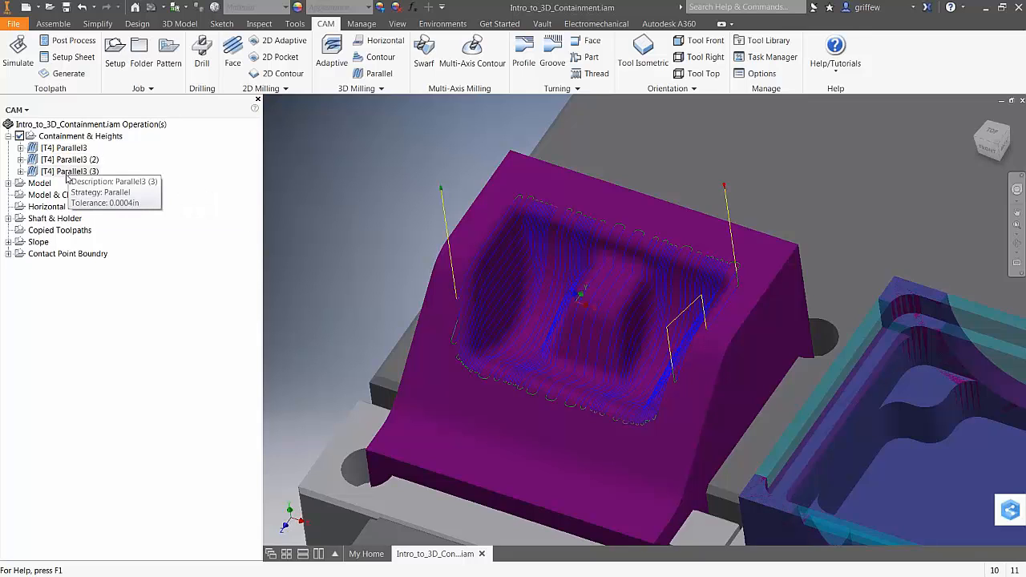
right_click(67, 173)
left_click(87, 182)
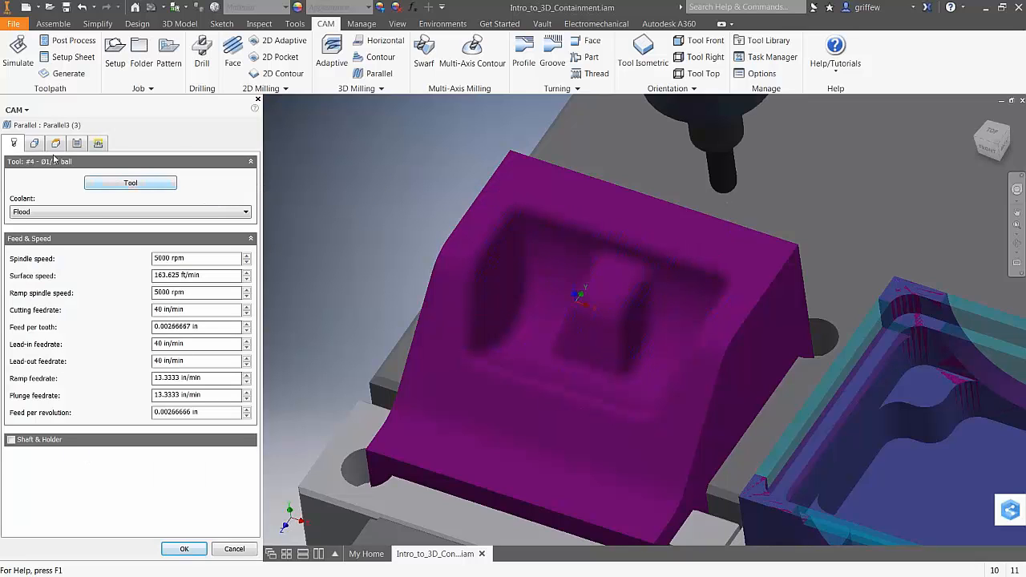
- Add the part's outer outline to the machining boundary of Parallel3 (3) alongside the pocket contour and generate the toolpath
left_click(35, 144)
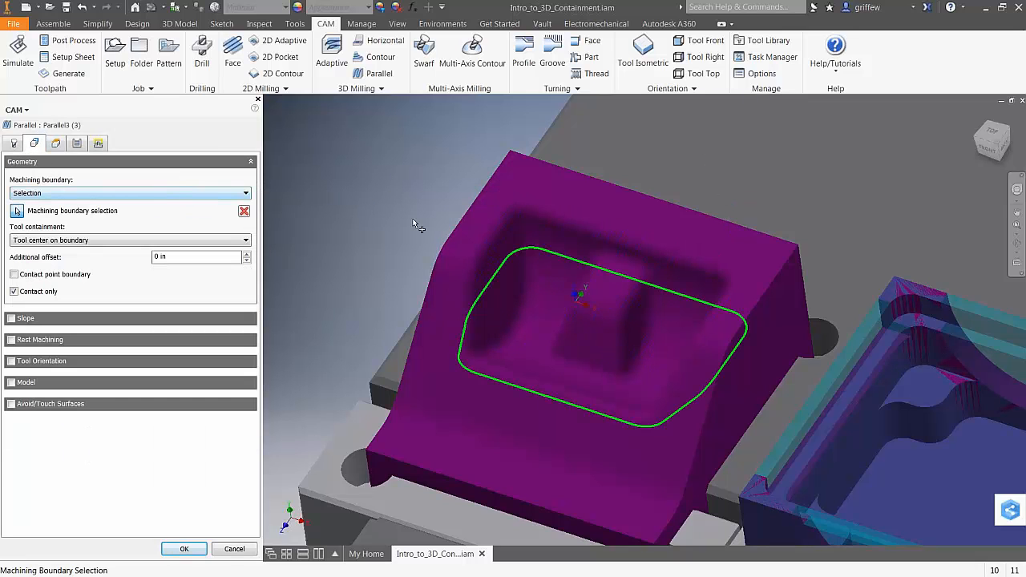
left_click(456, 231)
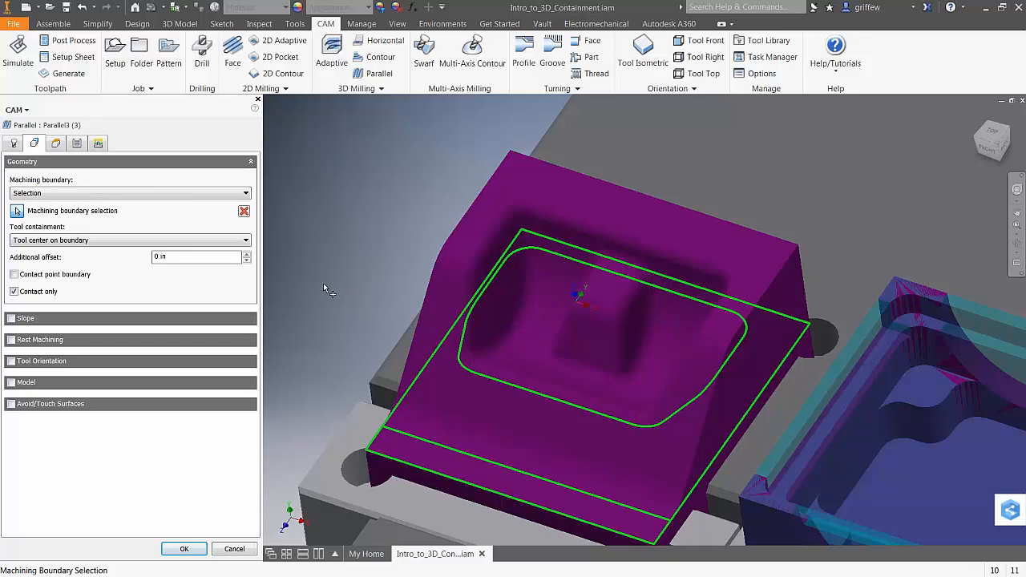
left_click(185, 550)
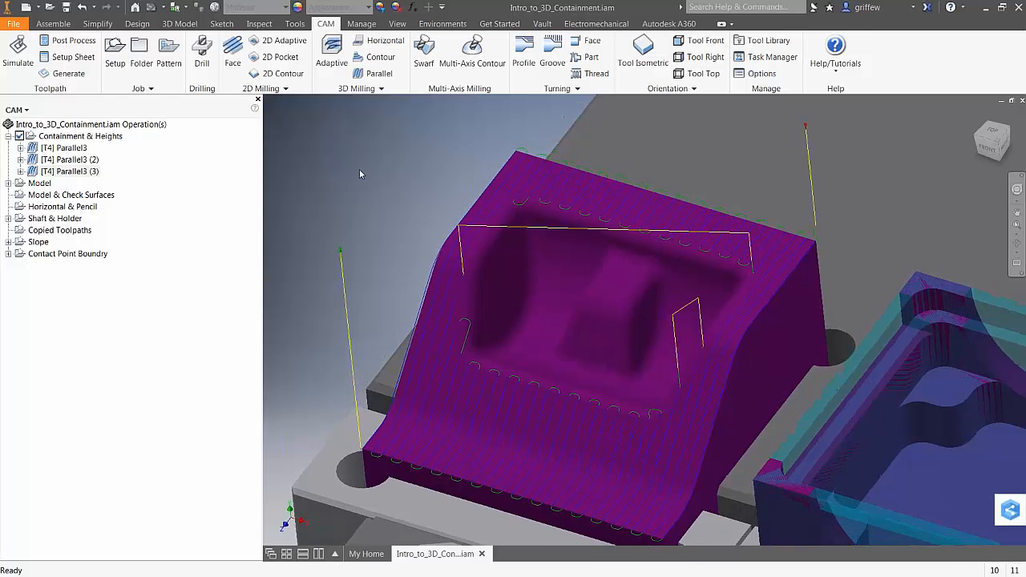
- Copy and paste the Parallel3 (3) operation and open the new copy for editing
left_click(71, 172)
key("ctrl+c")
key("ctrl+v")
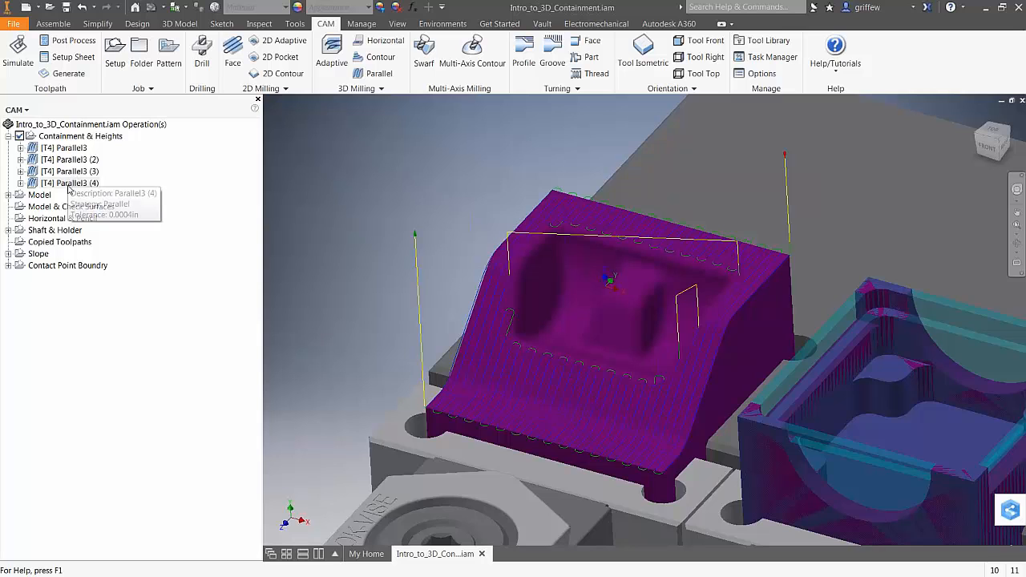
left_click(69, 184)
right_click(69, 184)
left_click(94, 196)
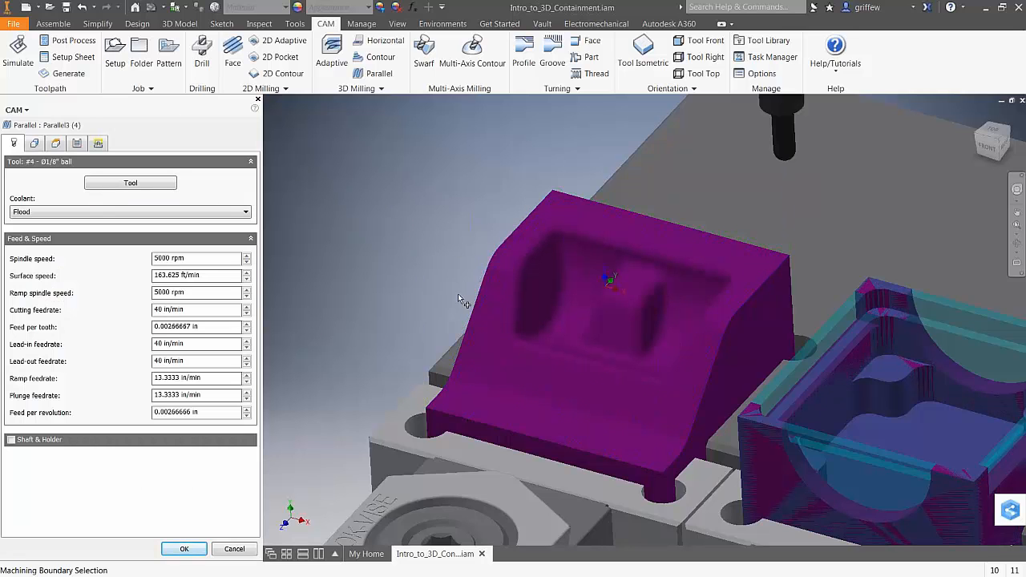
- Set the top height of Parallel3 (4) to a selection at the upper end of the part's sloped face
left_click(56, 144)
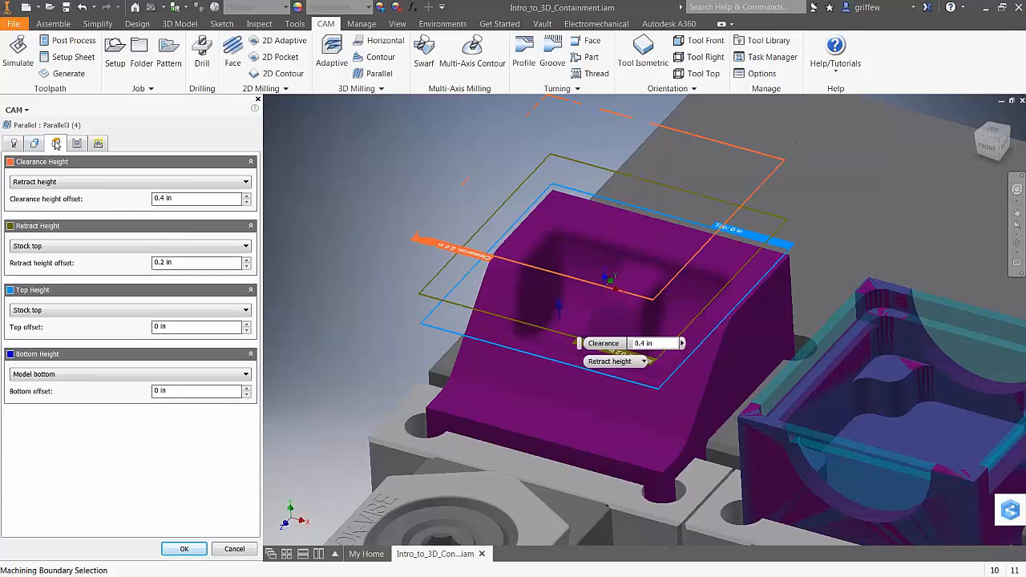
left_click(77, 312)
left_click(33, 381)
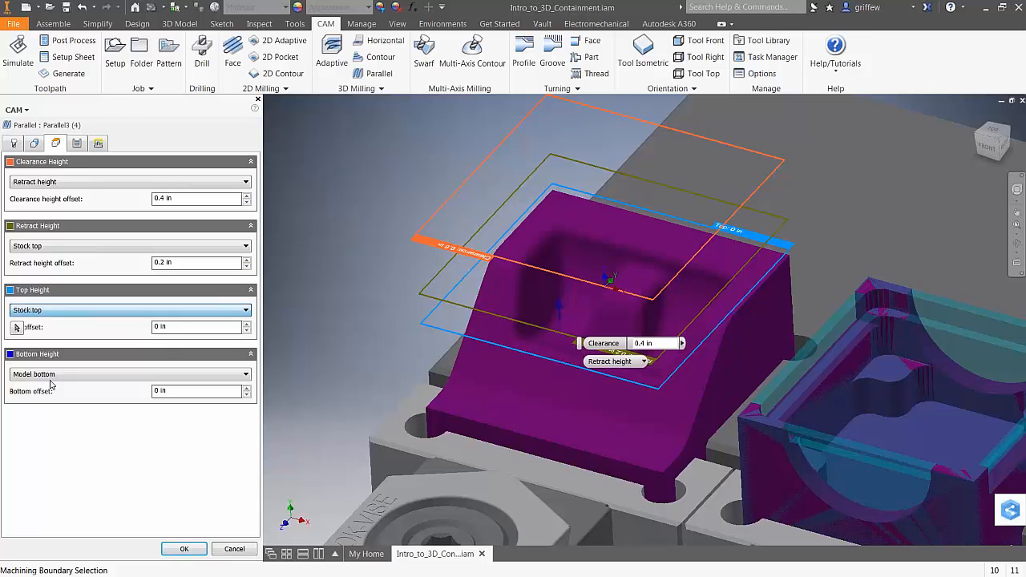
scroll(500, 274, "up", 1)
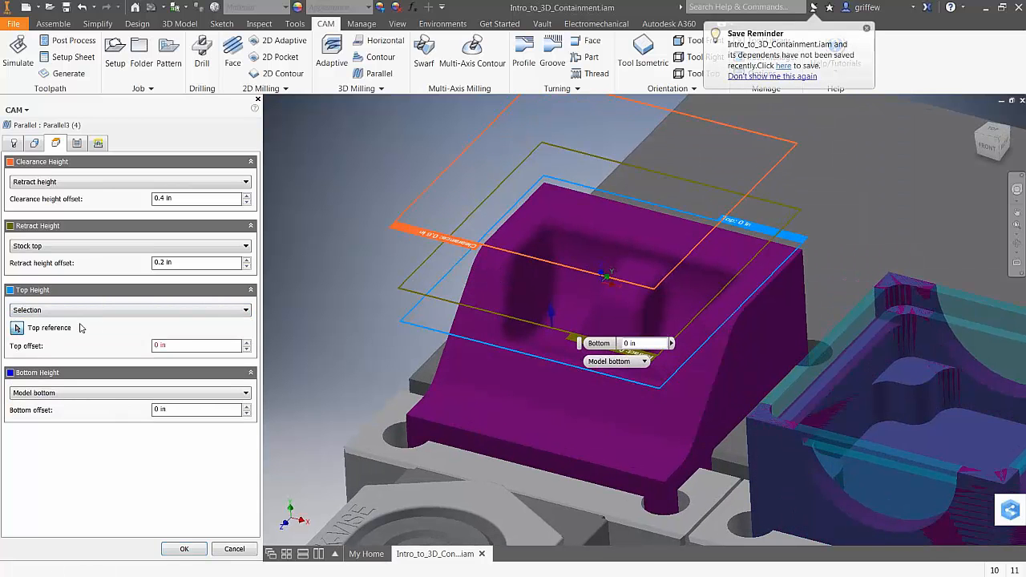
left_click(492, 277)
left_click(492, 276)
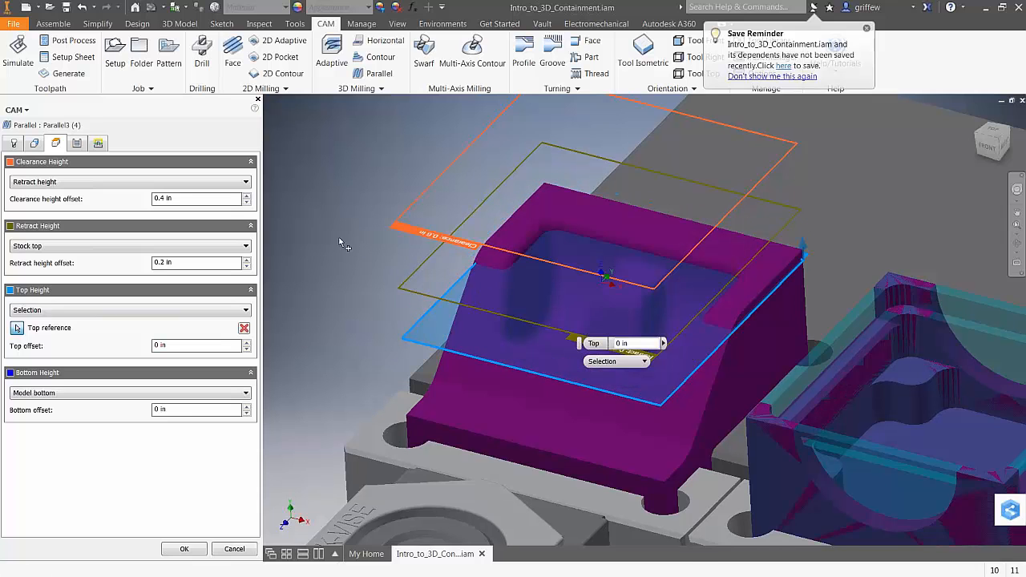
- Set the bottom height of Parallel3 (4) to a selection at the lower end of the sloped face and generate the toolpath
left_click(53, 394)
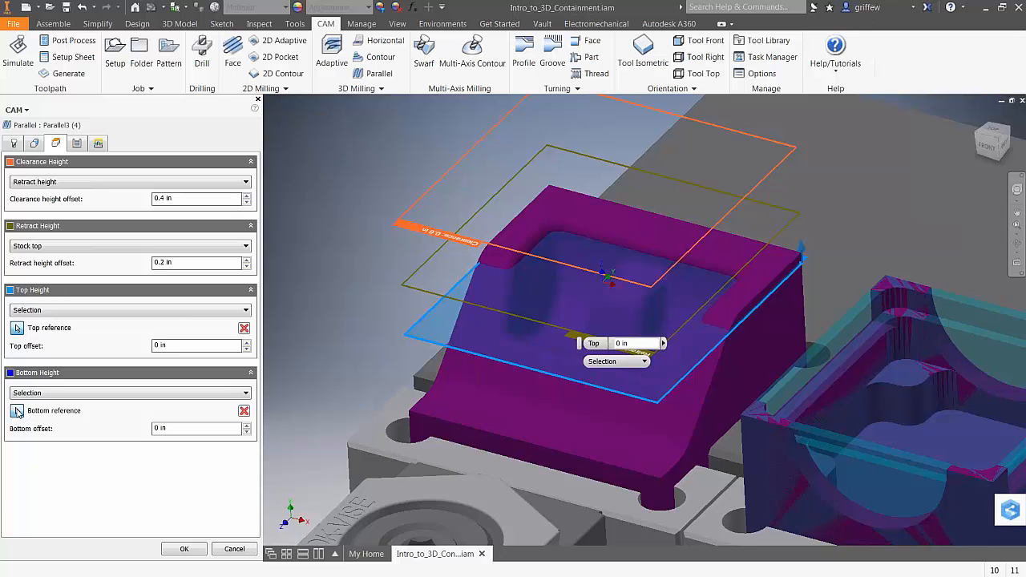
left_click(17, 411)
left_click(462, 382)
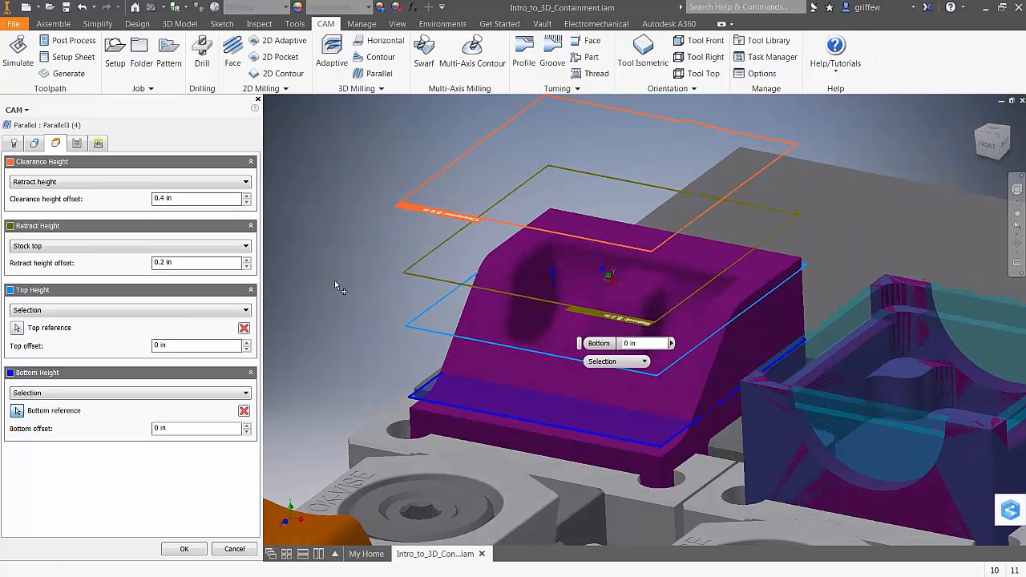
left_click(181, 549)
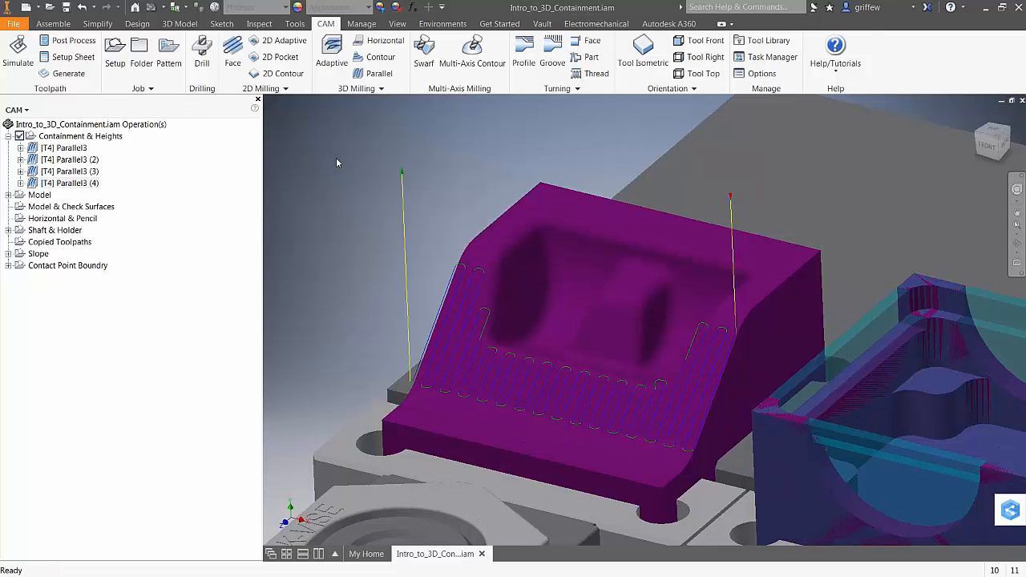
scroll(336, 160, "up", 1)
scroll(337, 164, "down", 1)
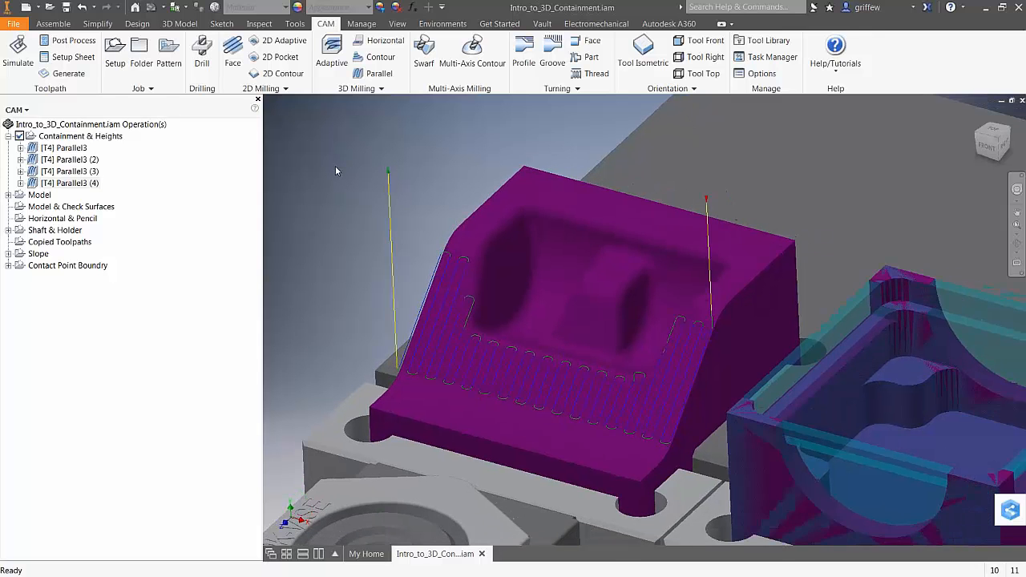
- Expand the Model setup and examine the Adaptive1 toolpath on the pocketed part with side openings
left_click(165, 319)
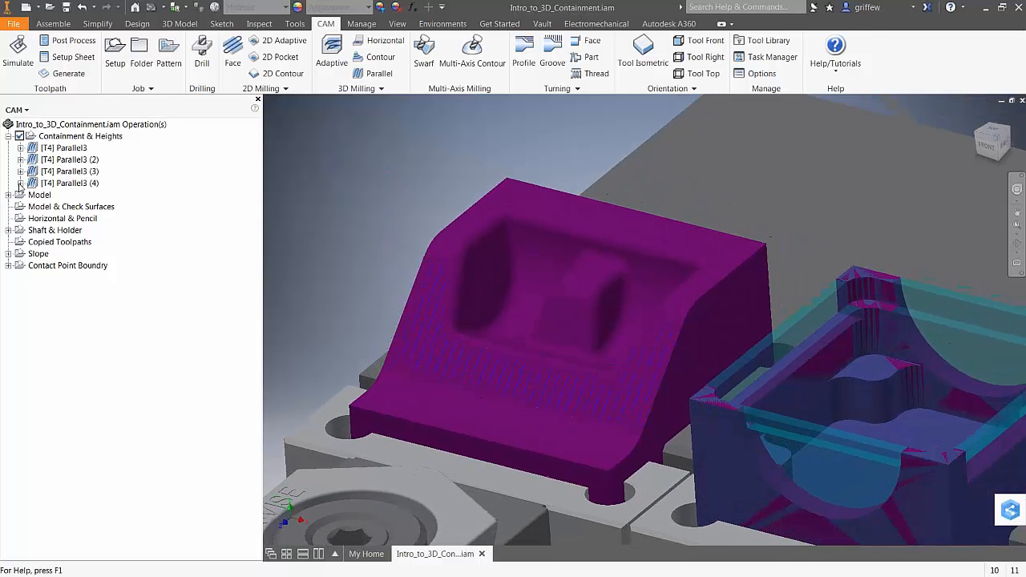
scroll(390, 153, "down", 2)
scroll(389, 153, "up", 3)
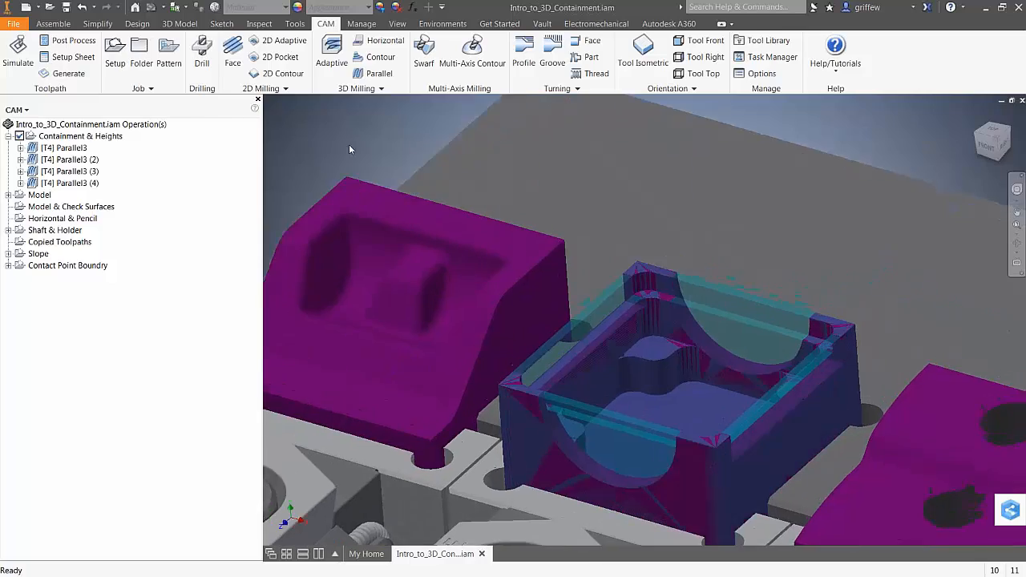
left_click(8, 195)
left_click(66, 206)
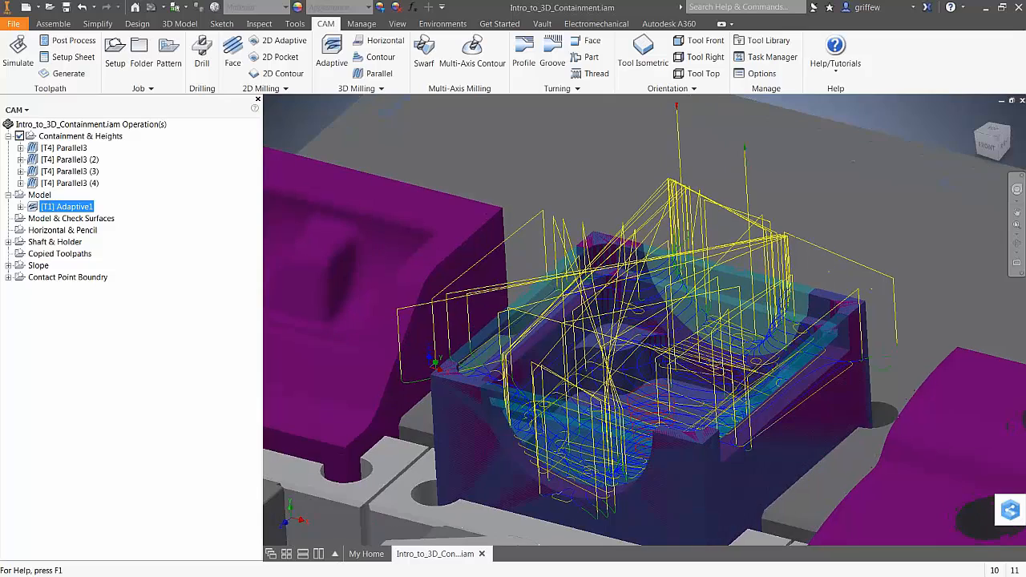
left_click(44, 379)
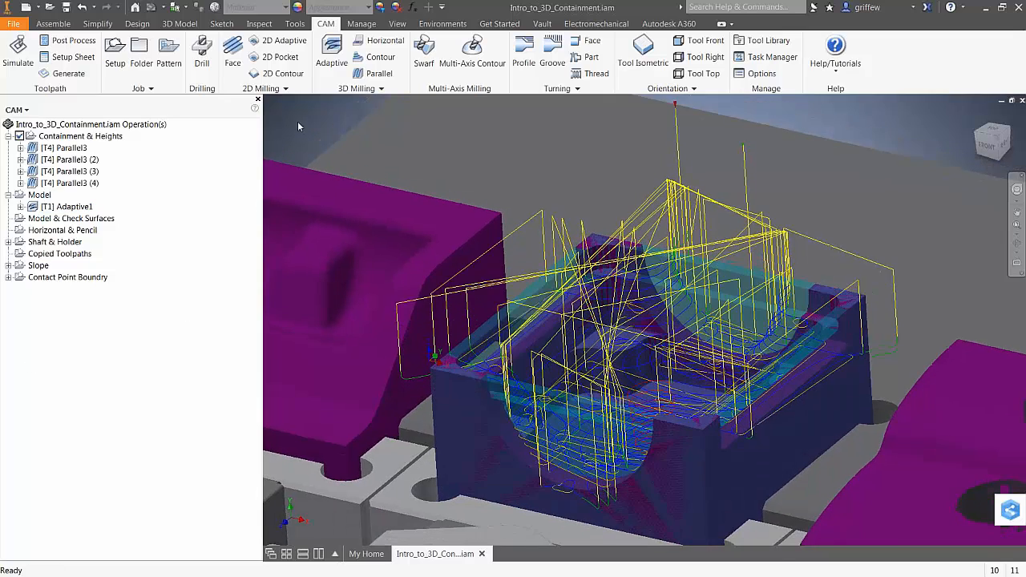
left_click(69, 277)
left_click(103, 343)
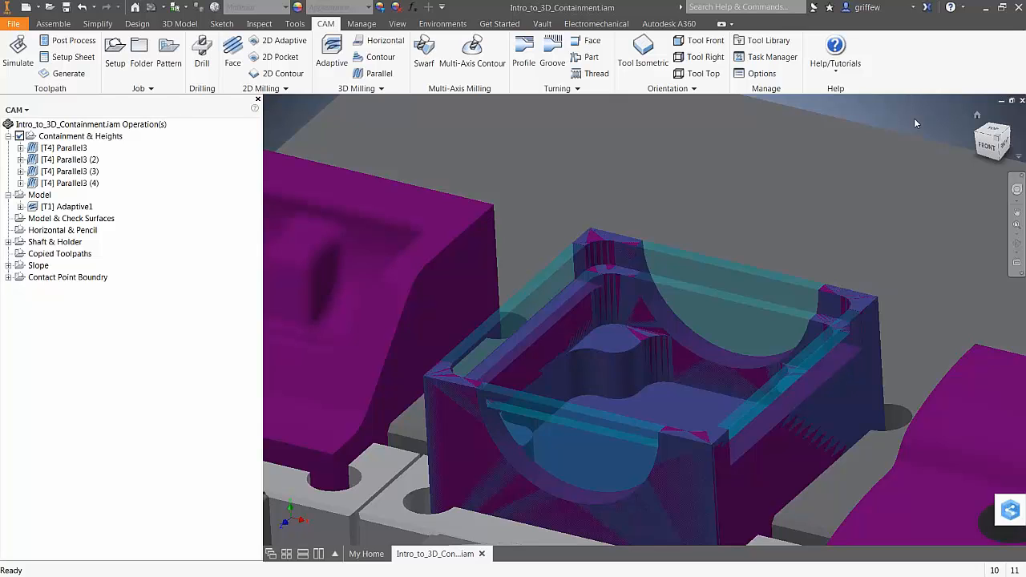
middle_click_drag(914, 117, 888, 140, "shift")
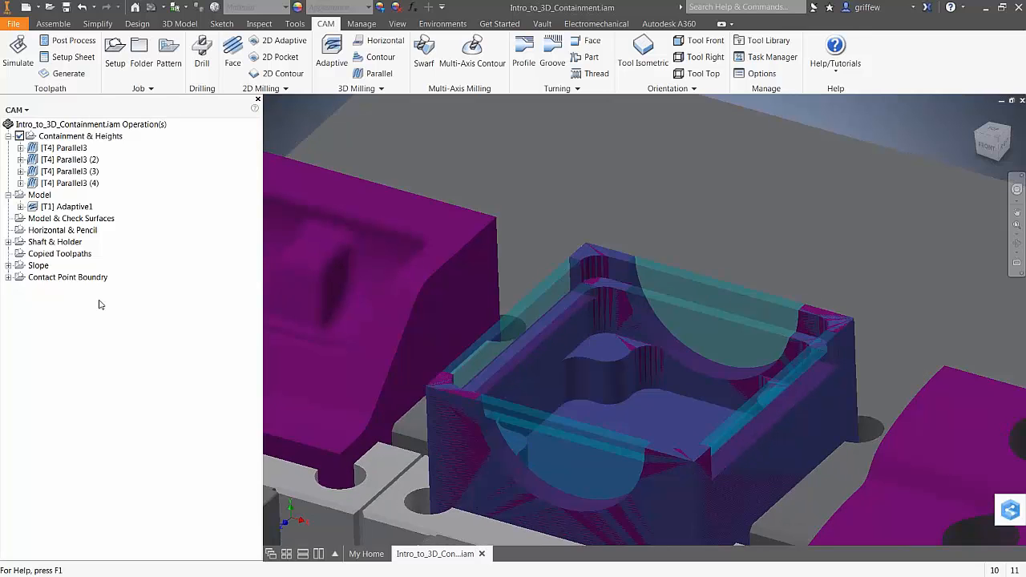
- Duplicate the Adaptive1 operation and open the copy for editing
left_click(64, 207)
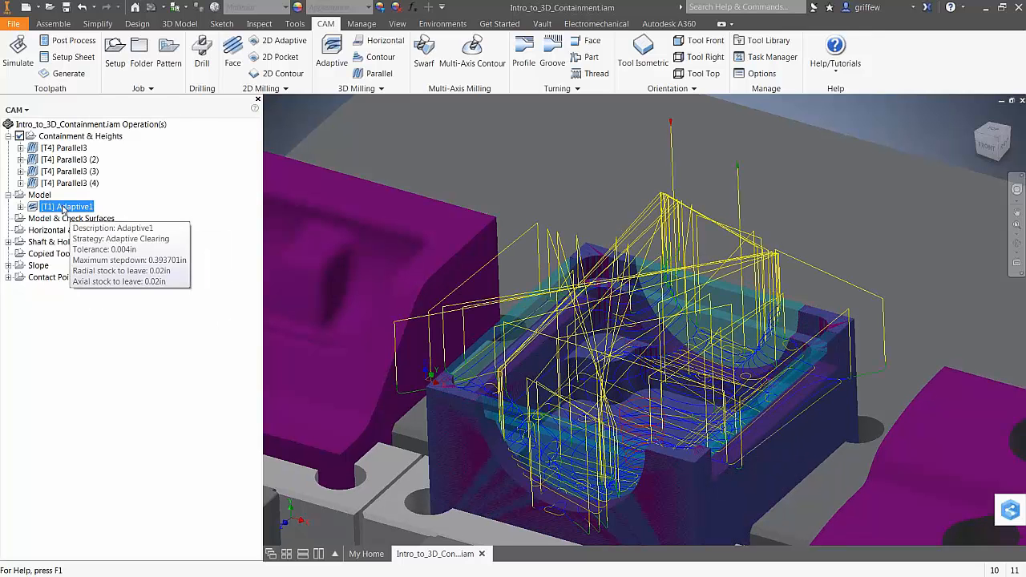
key("ctrl+d")
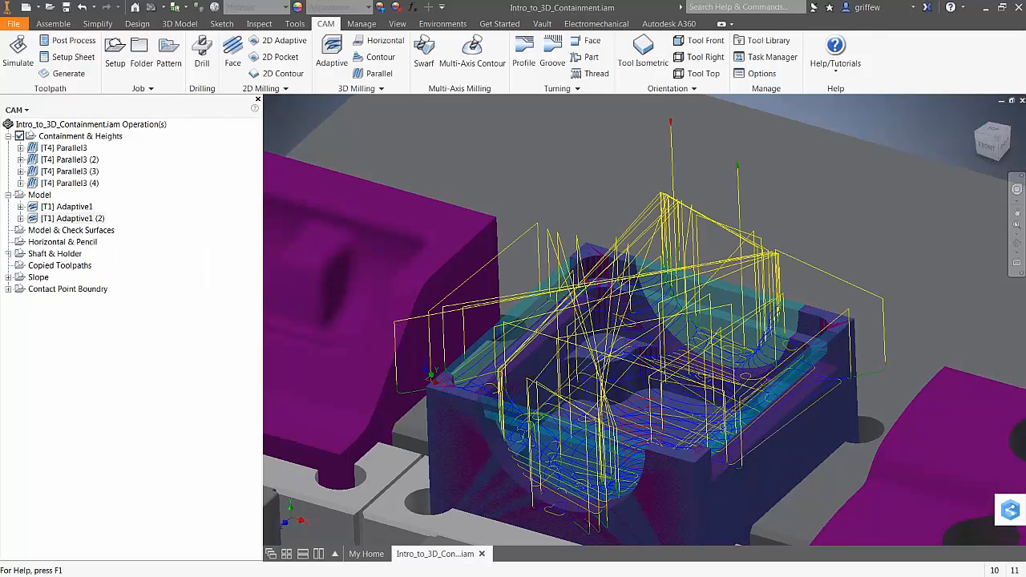
left_click(72, 218)
right_click(73, 218)
left_click(103, 228)
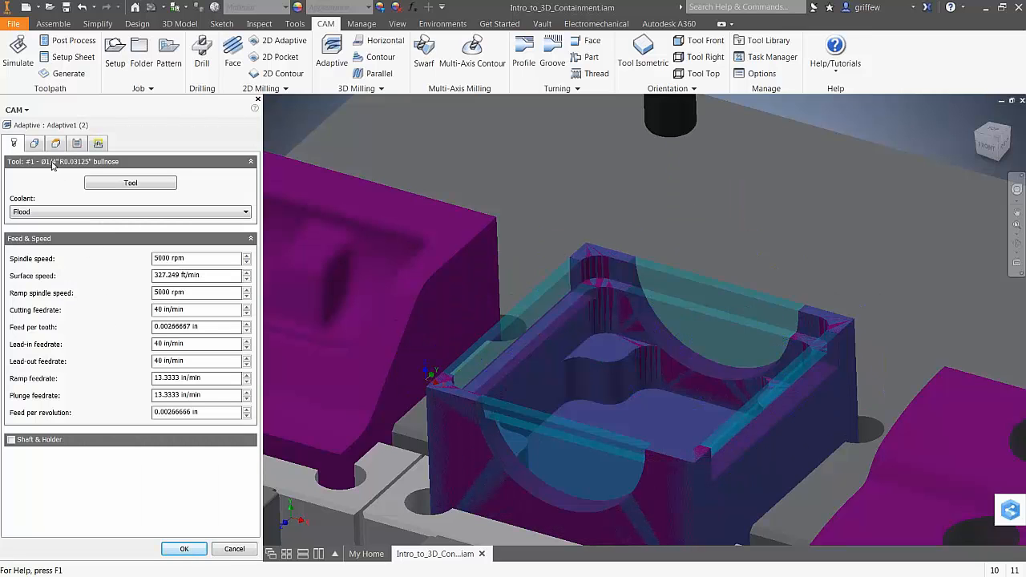
- Enable the Model option in the geometry of Adaptive1 (2) and select the transparent body closing the side openings as model surface
left_click(34, 142)
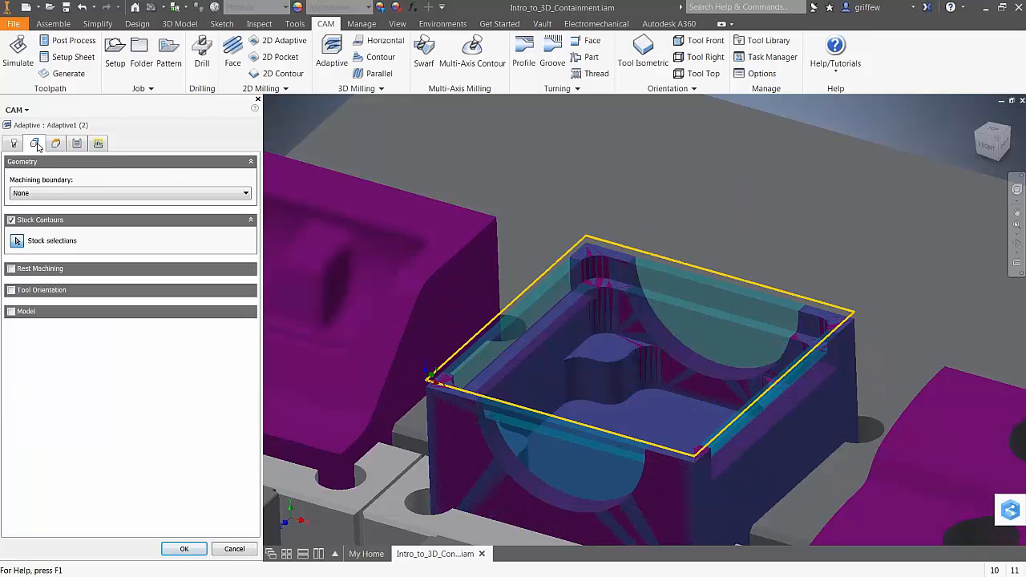
left_click(10, 312)
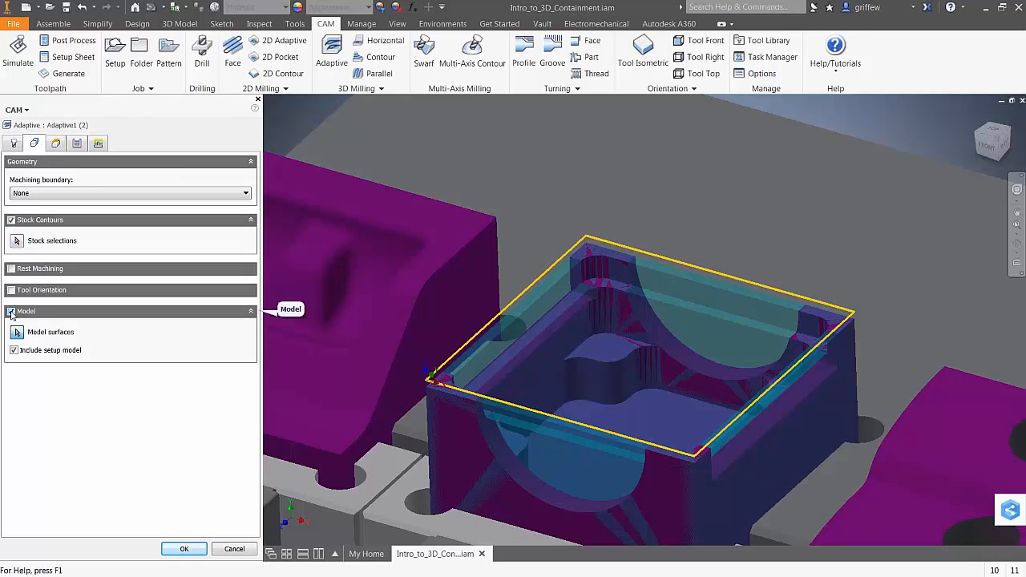
left_click(17, 332)
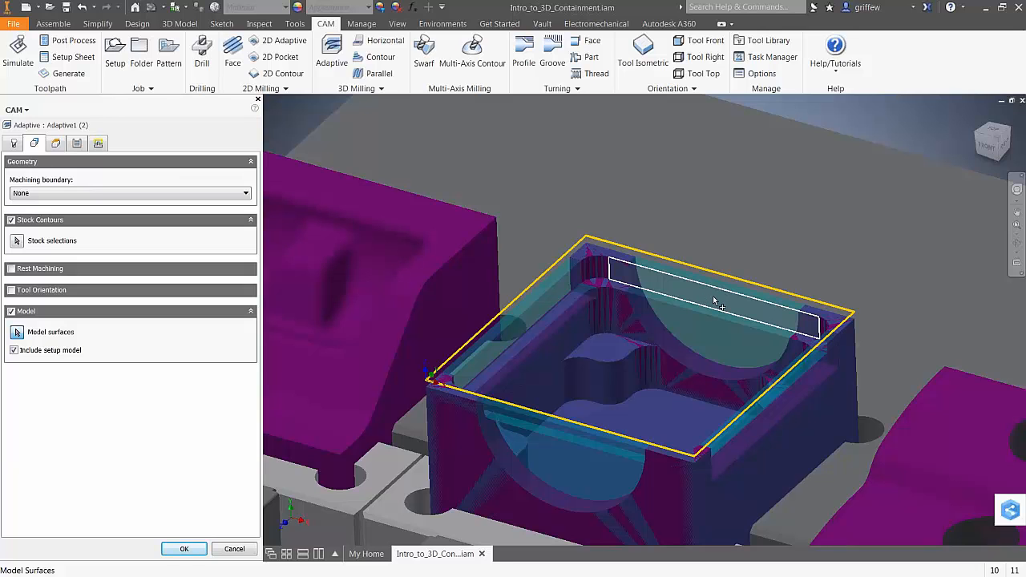
left_click(713, 298)
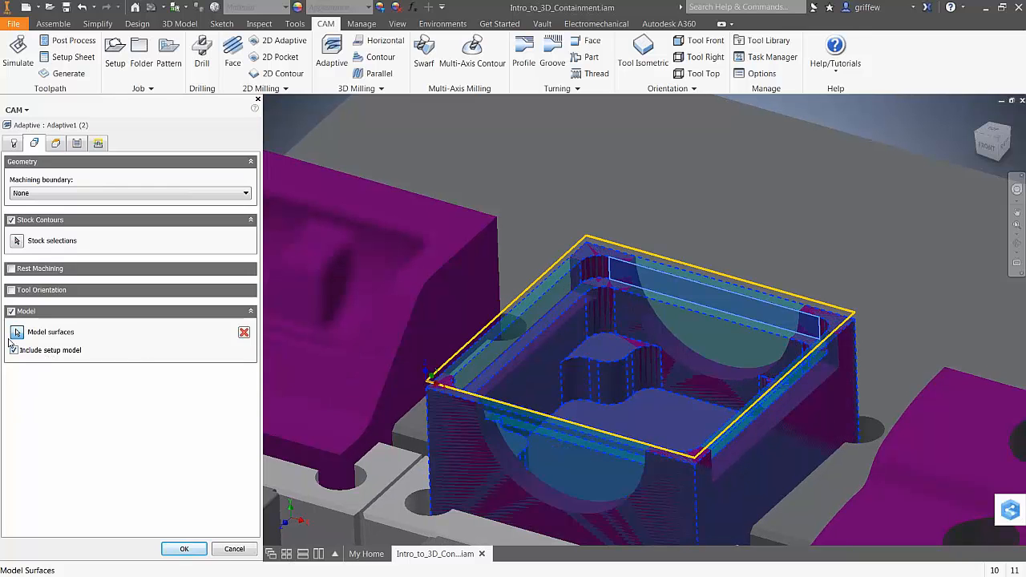
- Exclude the setup model from Adaptive1 (2), use the selected transparent body as its model, and generate the toolpath
left_click(13, 350)
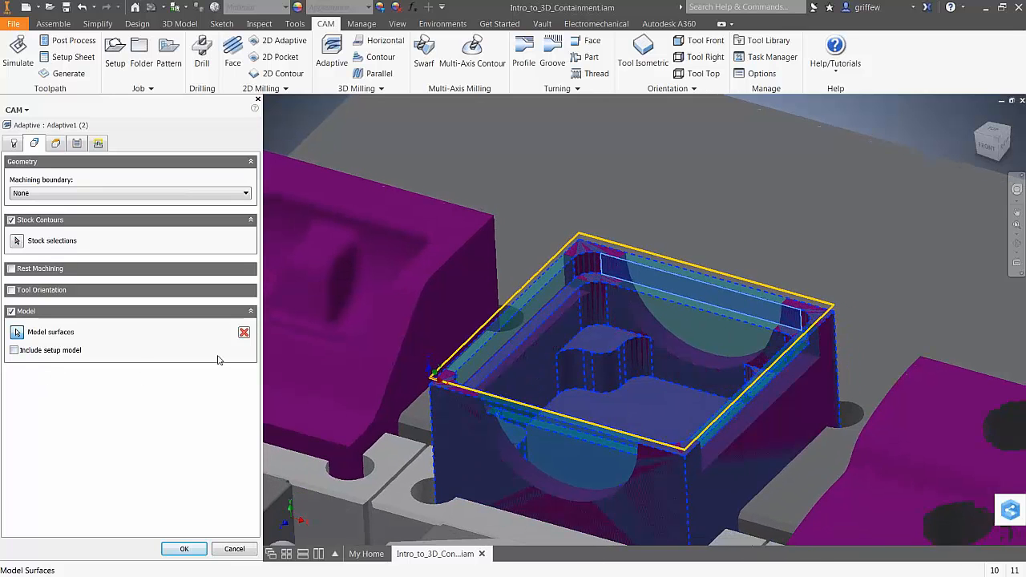
left_click(16, 333)
scroll(618, 308, "down", 1)
left_click(720, 280)
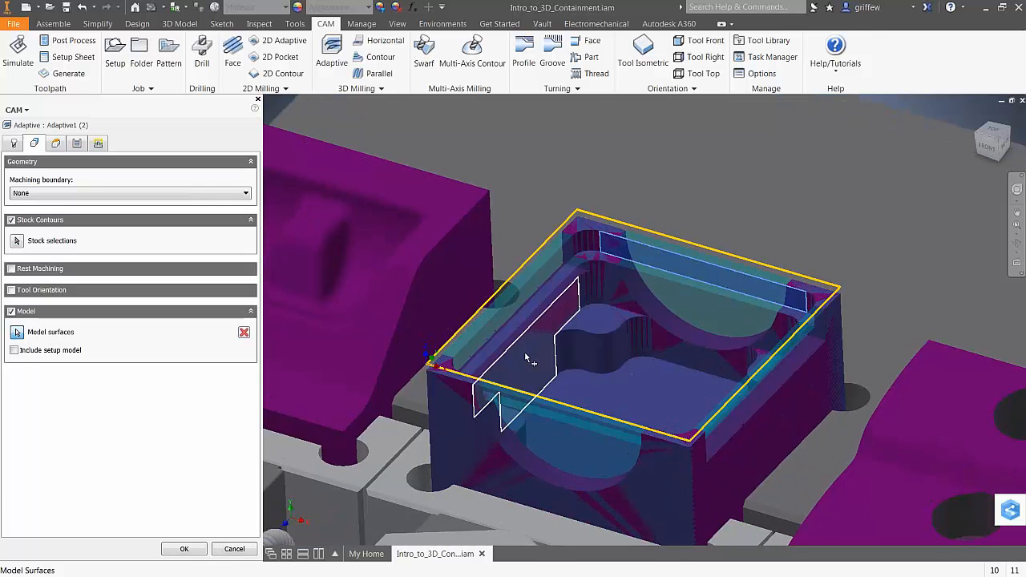
key("Return")
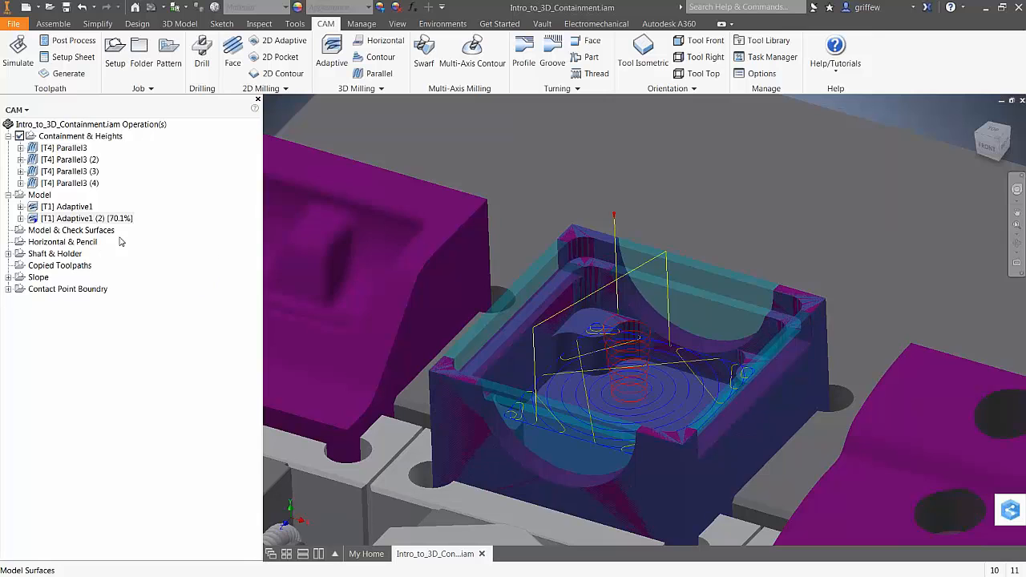
scroll(353, 321, "up", 2)
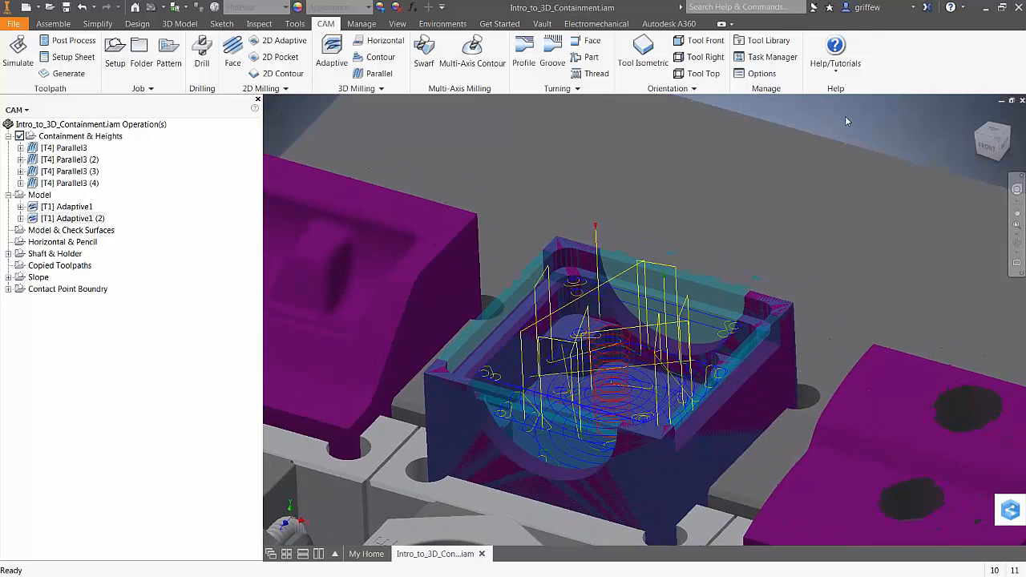
scroll(845, 117, "down", 1)
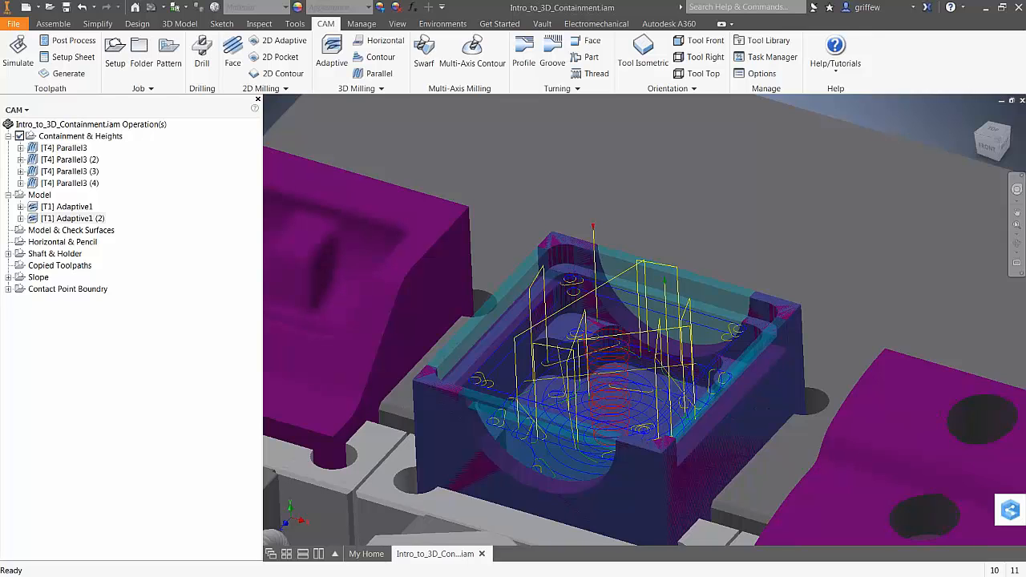
middle_click_drag(845, 117, 828, 85)
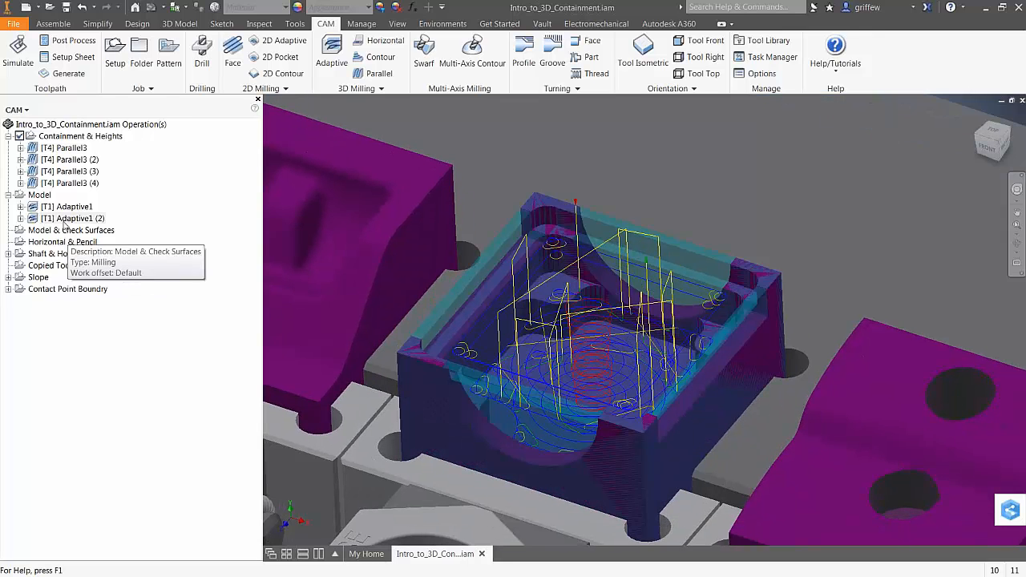
- Simulate Adaptive1 (2) with the stock shown and advance to the end of the machining
right_click(65, 218)
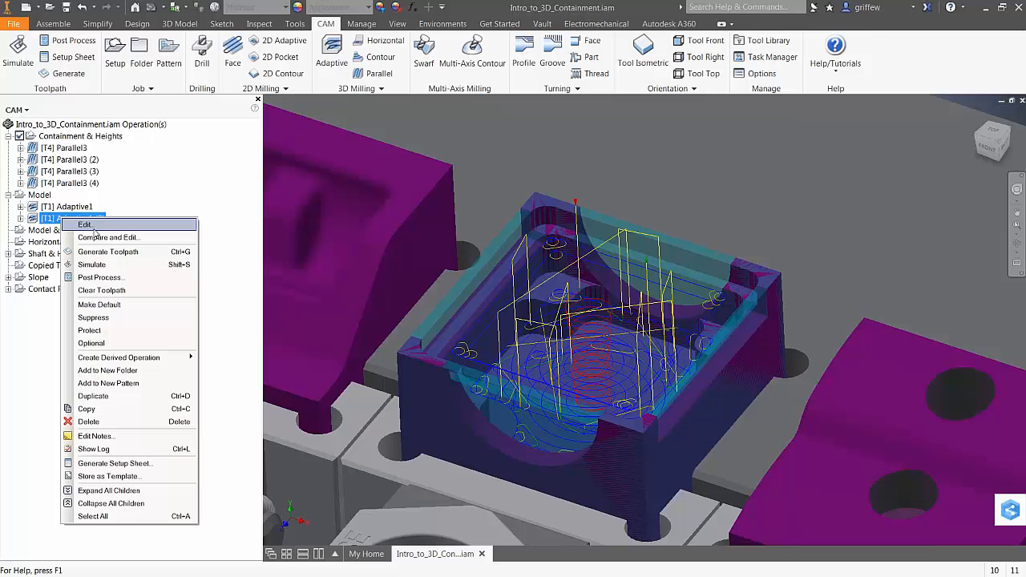
left_click(92, 264)
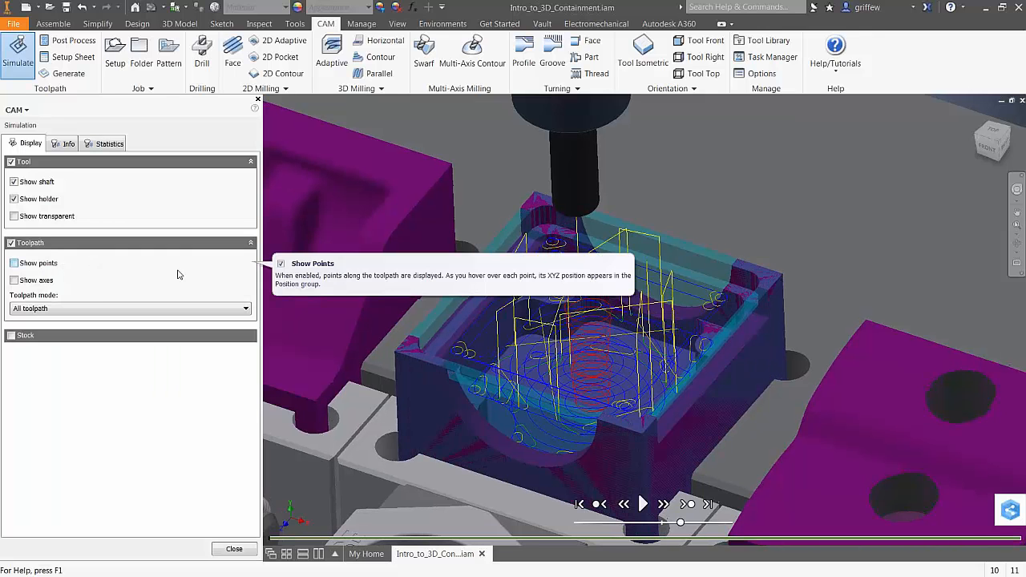
left_click(11, 336)
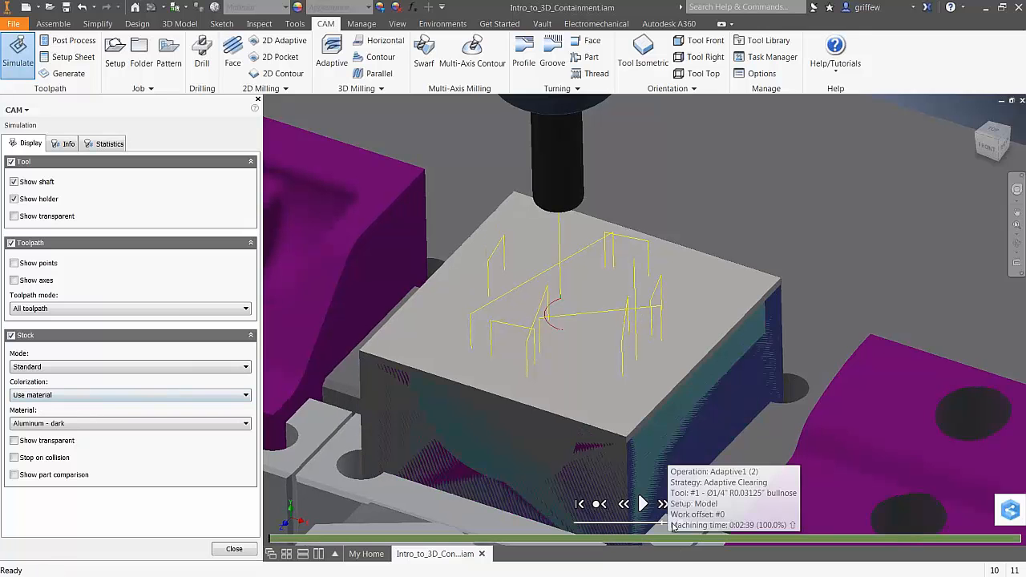
left_click(707, 504)
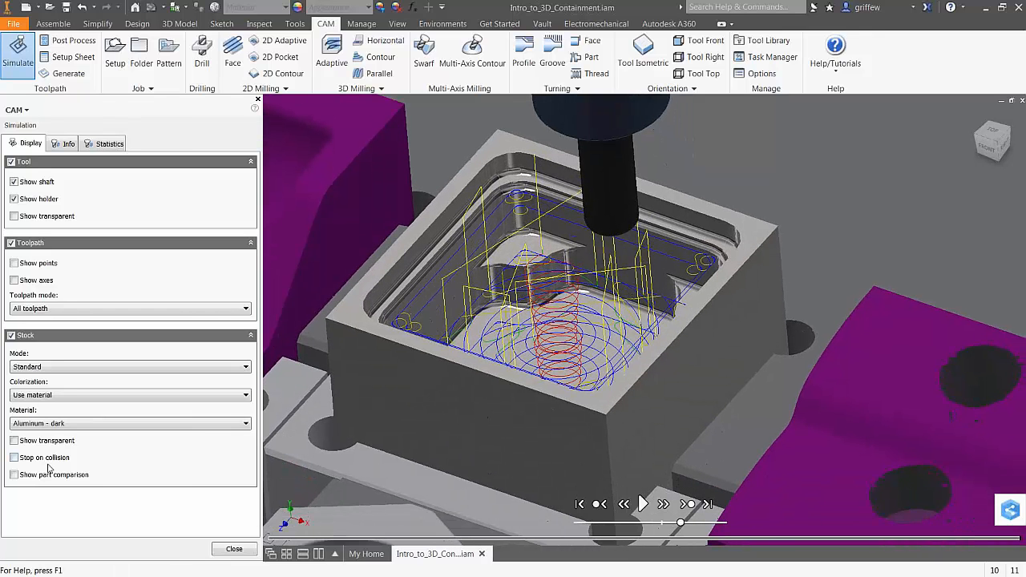
- Compare the machined stock with the part in the simulation, and hide the comparison and the stock
left_click(15, 474)
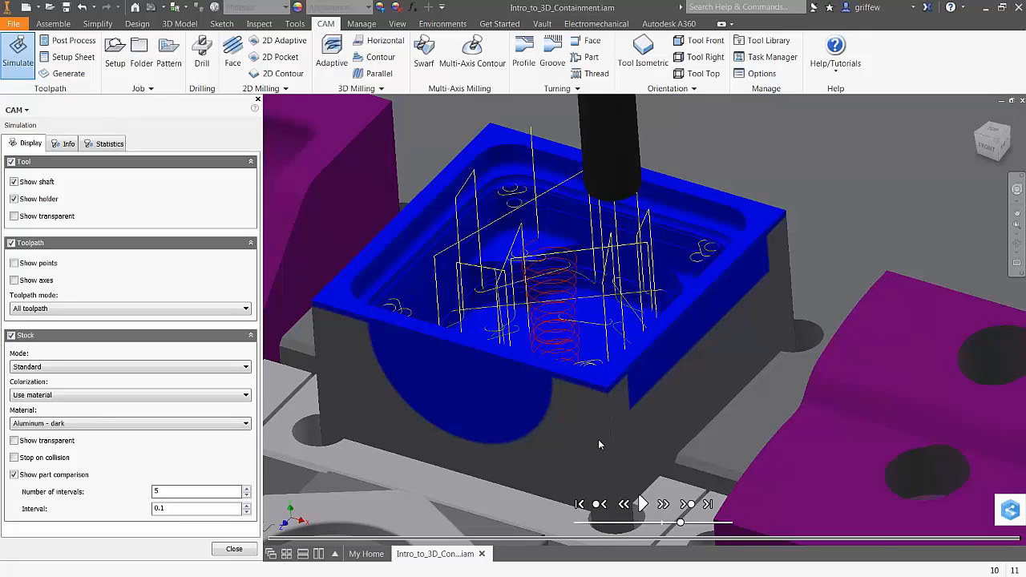
scroll(621, 305, "down", 1)
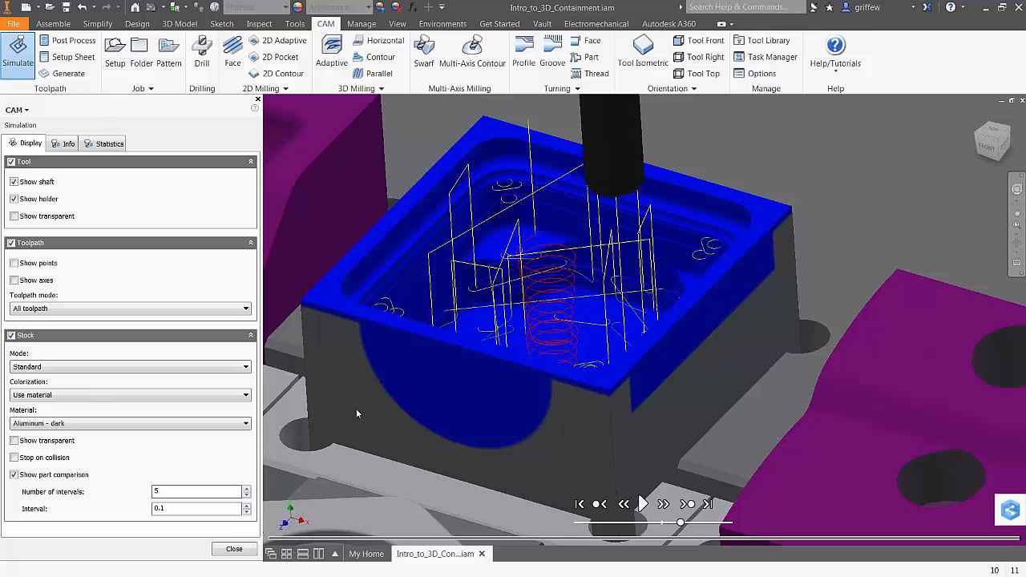
scroll(357, 414, "down", 2)
left_click(14, 475)
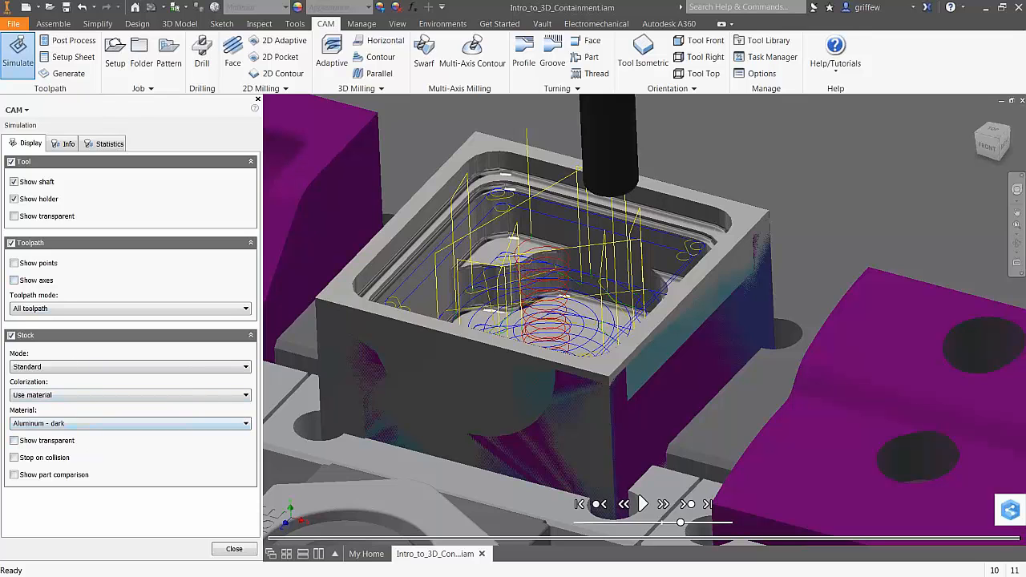
left_click(12, 335)
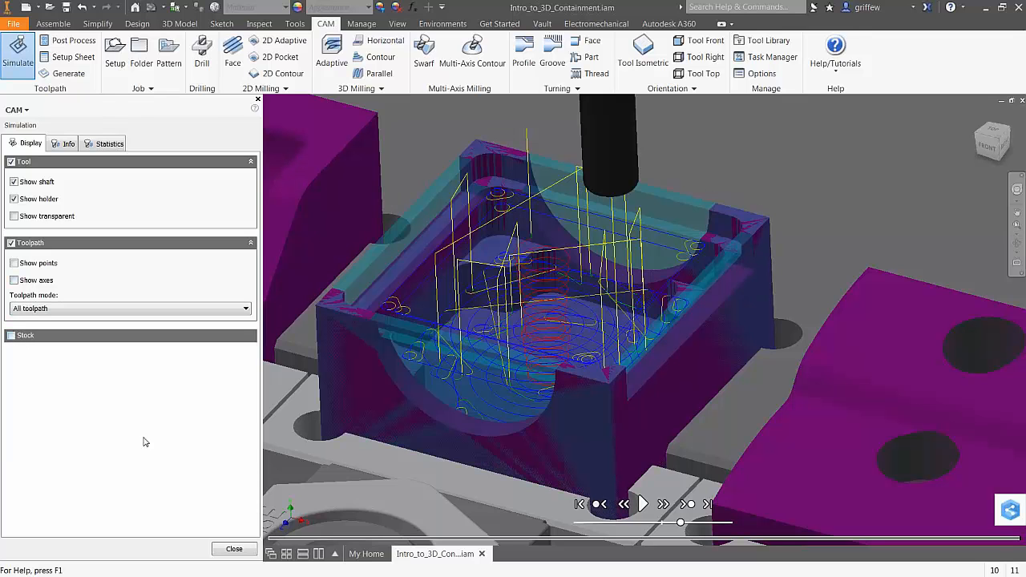
- Close the simulation and make the Model & Check Surfaces setup the active one
left_click(234, 550)
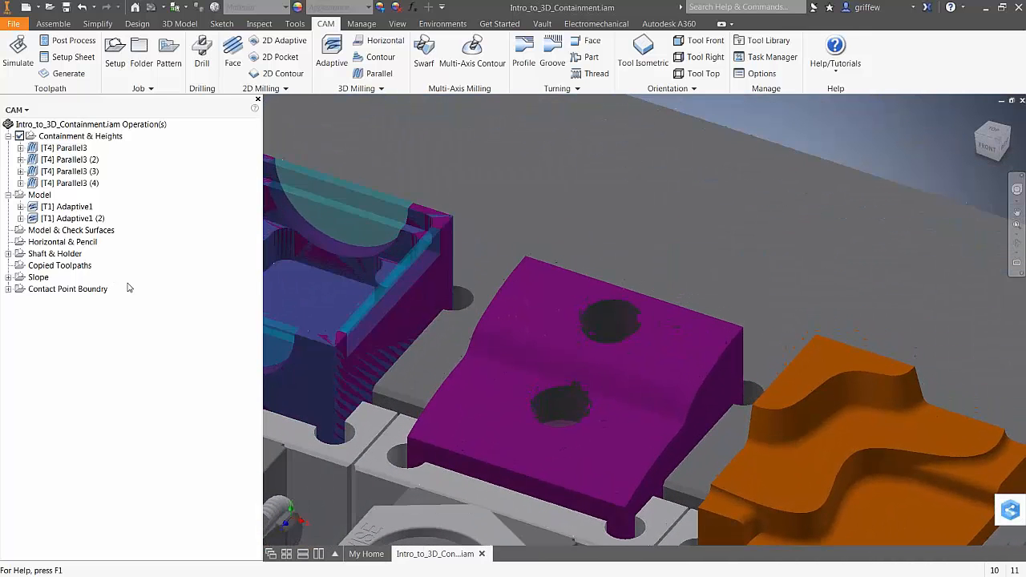
left_click(17, 231)
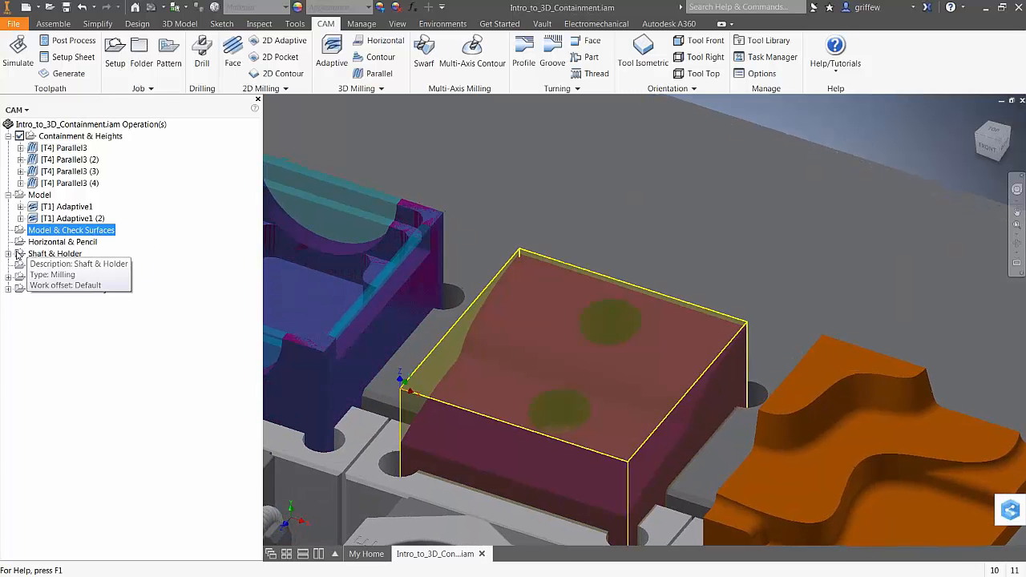
left_click(67, 343)
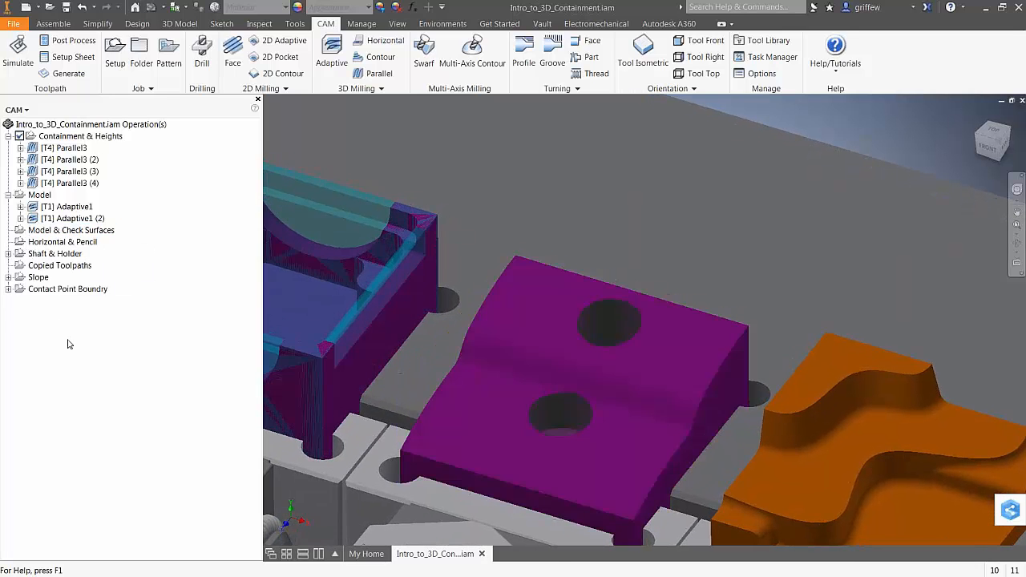
left_click(46, 233)
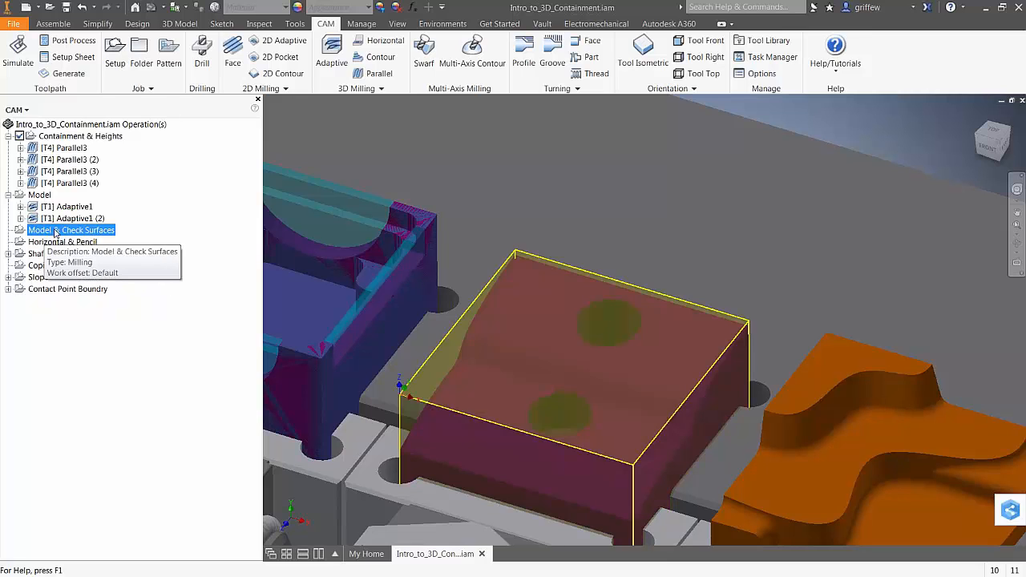
double_click(55, 232)
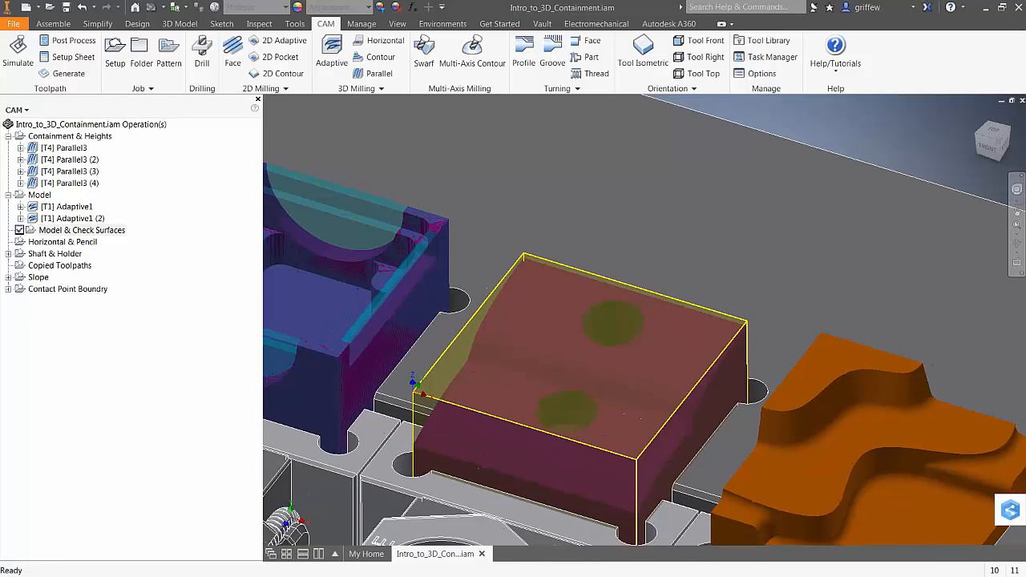
left_click(189, 377)
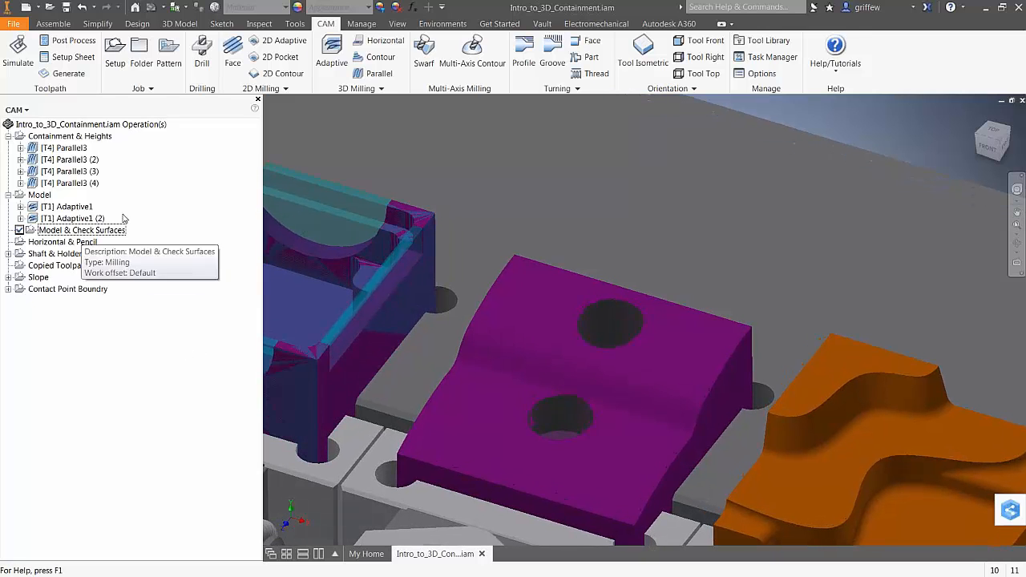
- Create a Parallel operation with tool #4, the 1/8" ball mill, generate it with default geometry, and view its toolpath
left_click(379, 73)
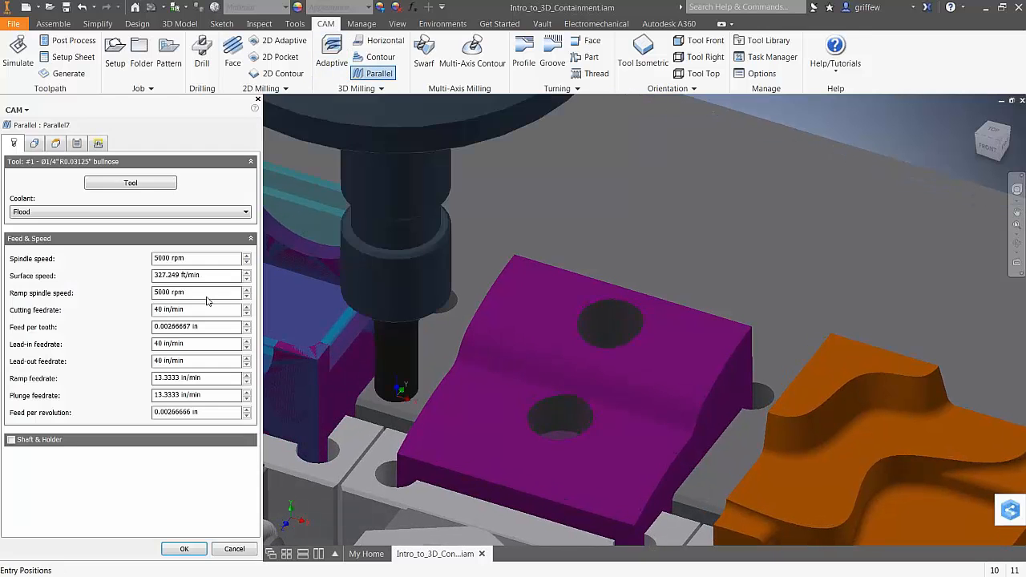
left_click(138, 185)
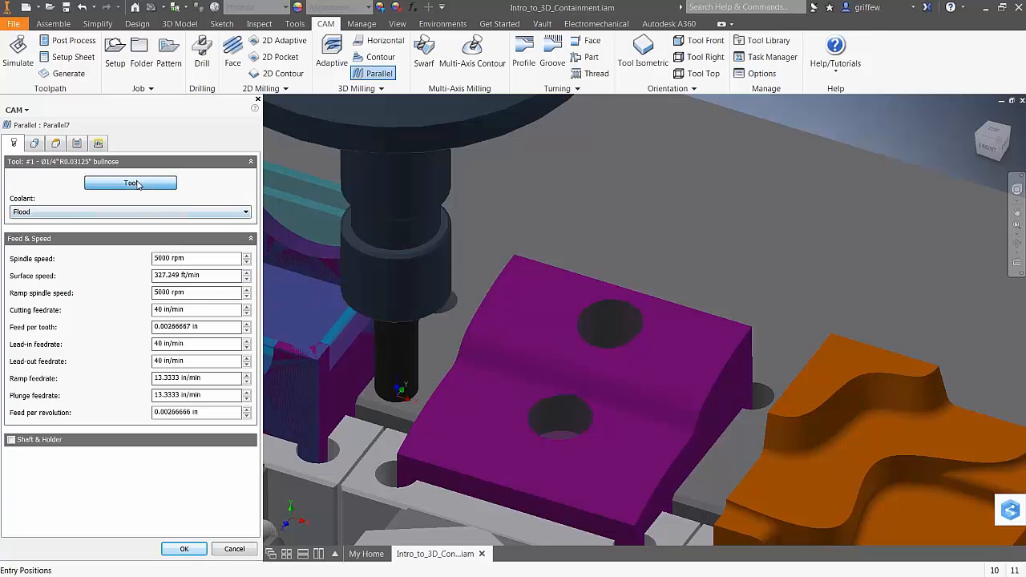
left_click(392, 225)
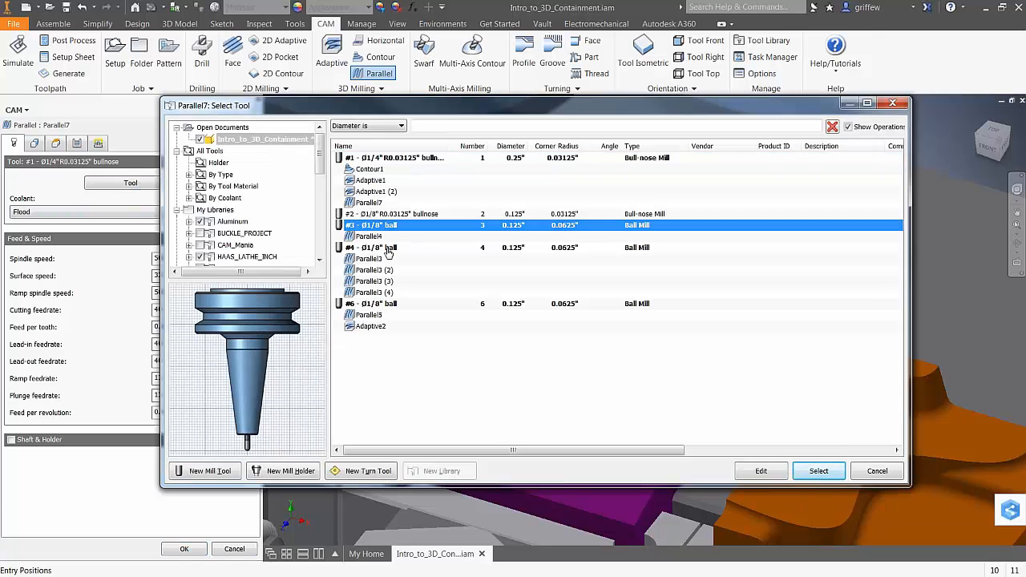
left_click(388, 248)
left_click(818, 471)
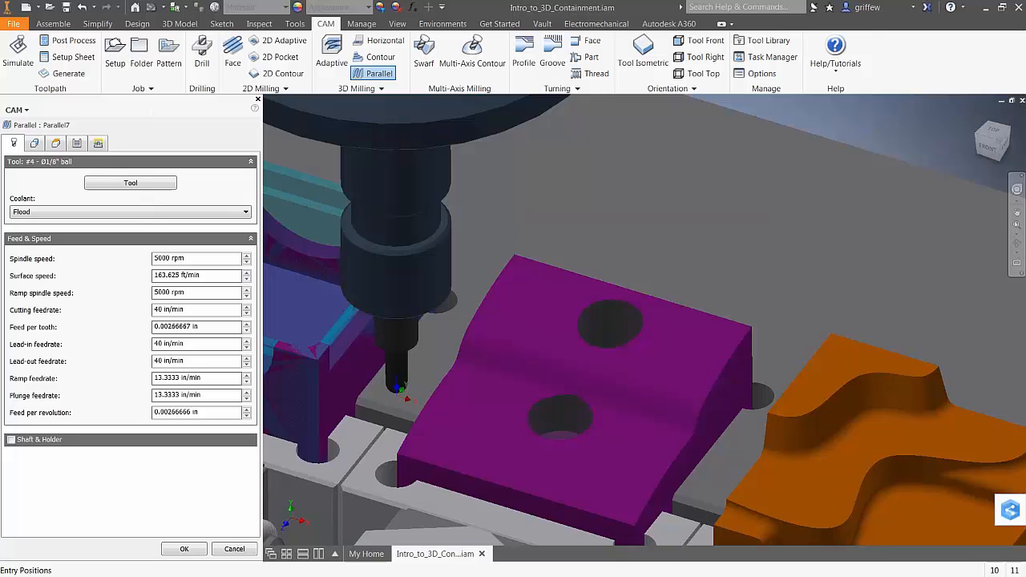
left_click(183, 550)
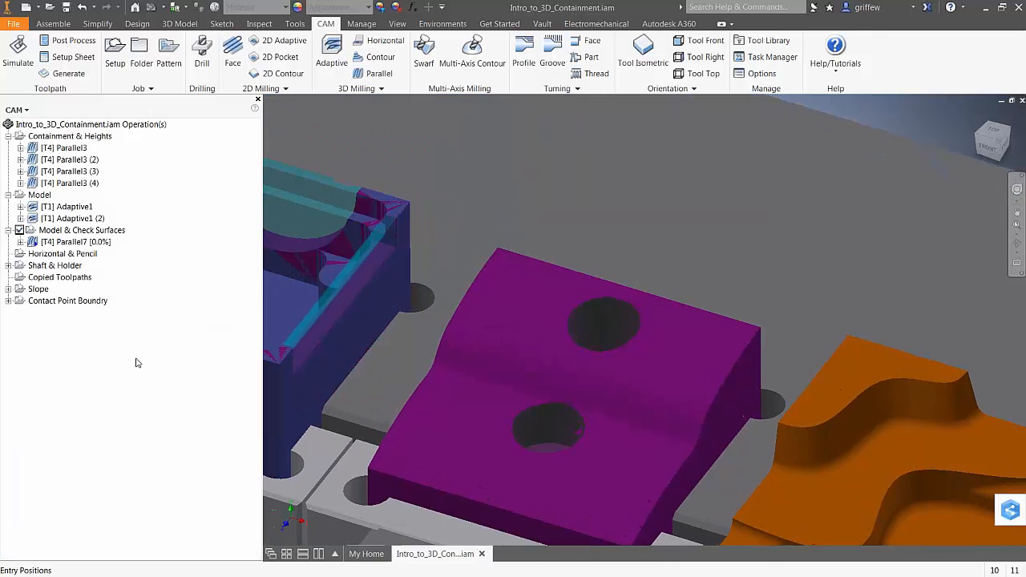
left_click(70, 241)
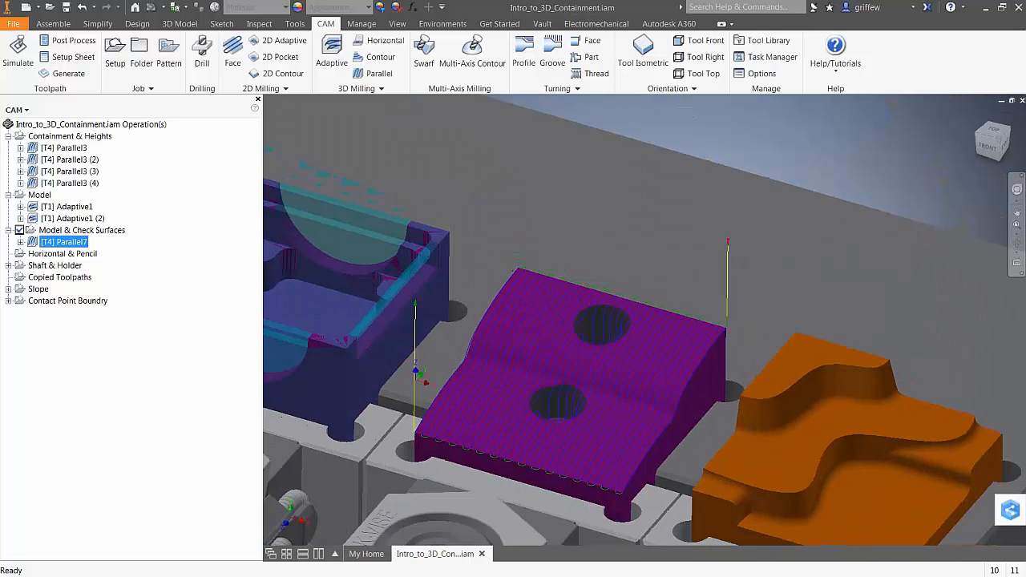
left_click(99, 407)
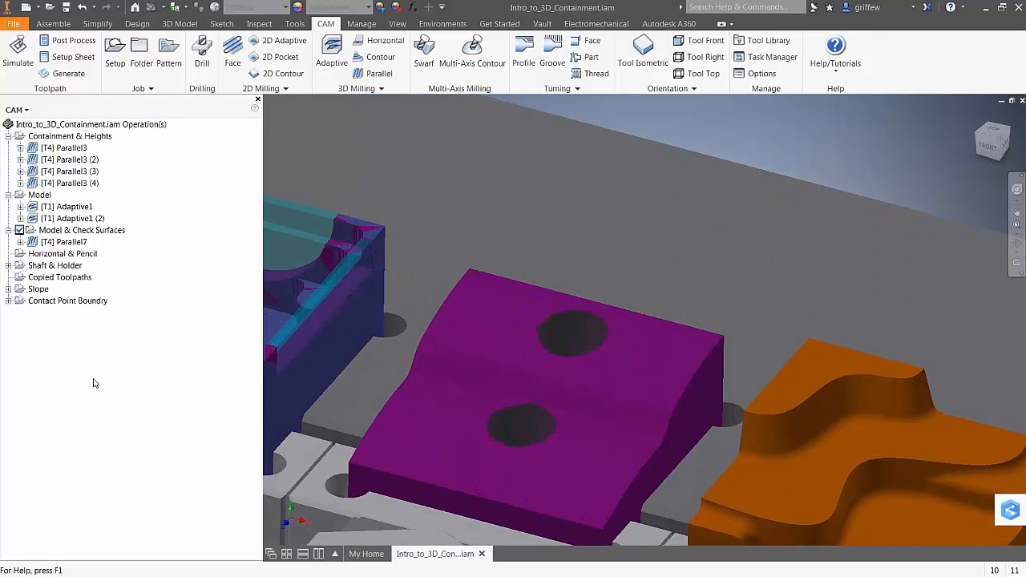
- Copy Parallel7 within the Model & Check Surfaces setup and enable the Model option in the copy's geometry
left_click(68, 243)
key("ctrl+c")
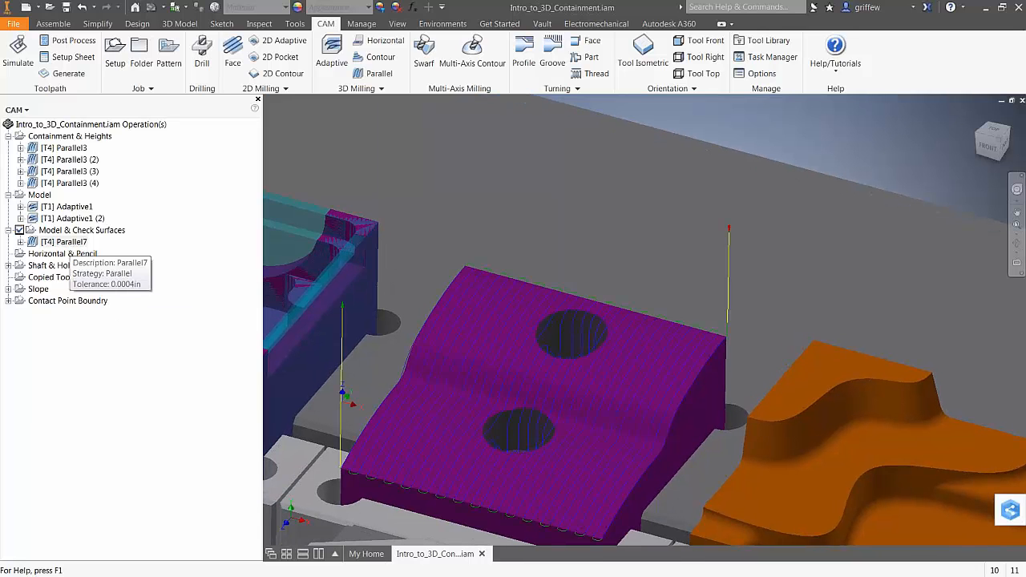
key("ctrl+v")
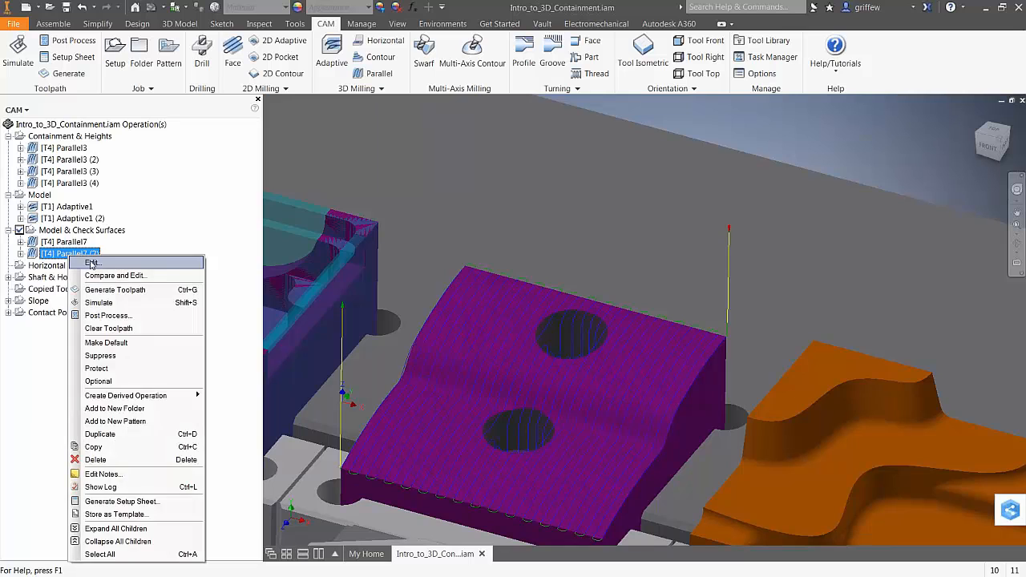
left_click(84, 265)
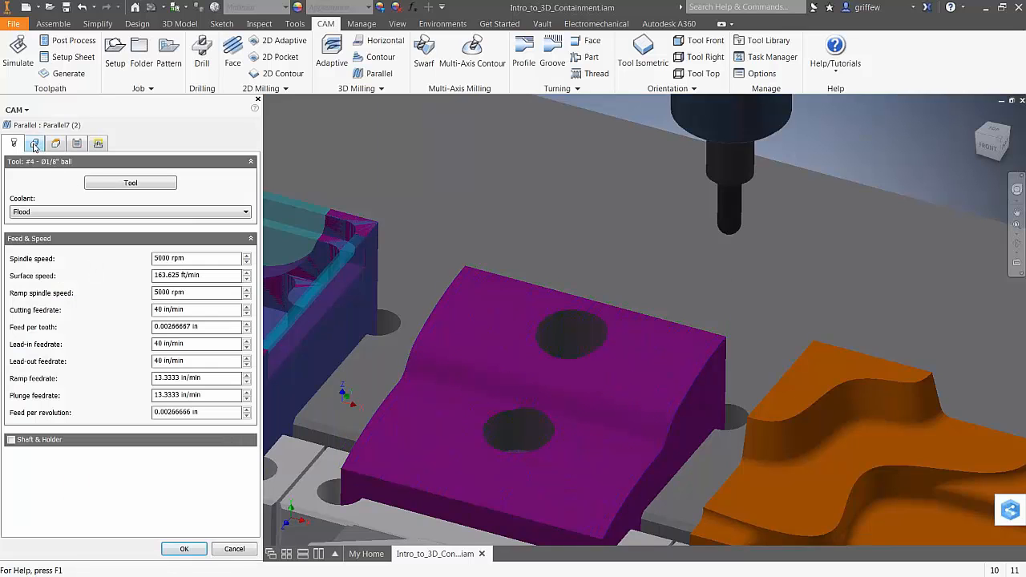
left_click(35, 144)
left_click(11, 364)
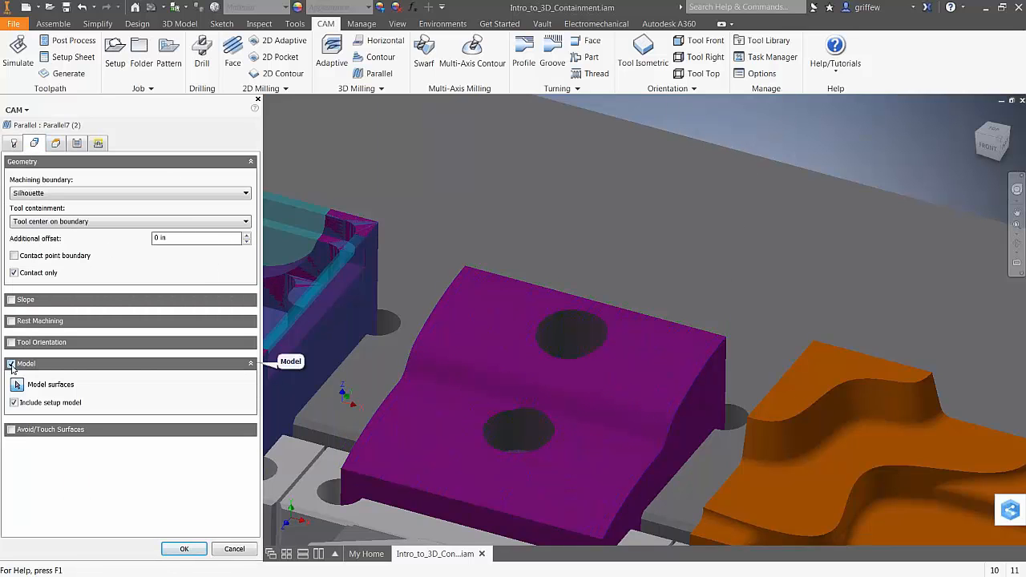
- Select the walls of the two holes as model surfaces with the setup model included, and generate the toolpath
left_click(18, 384)
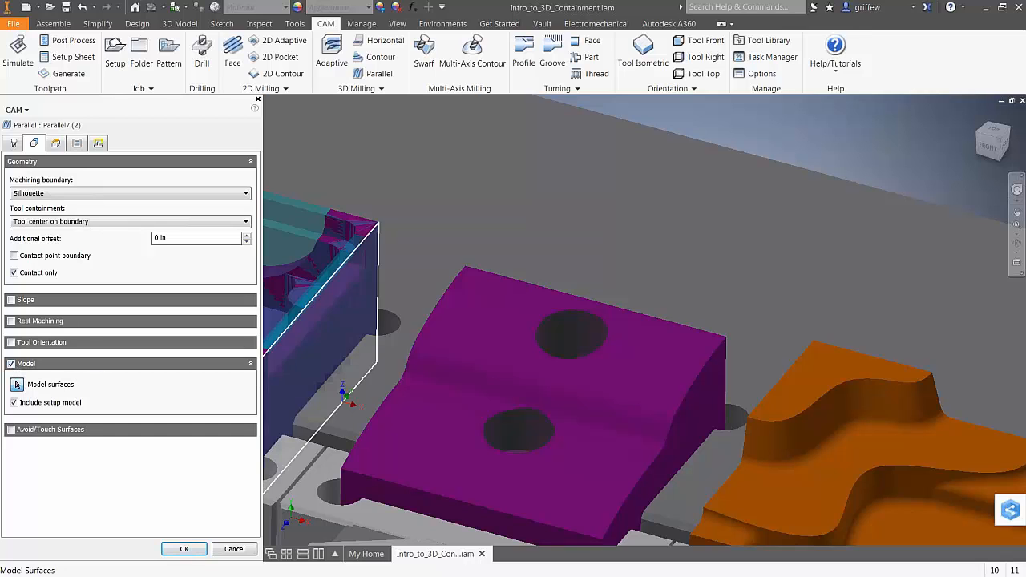
left_click(571, 334)
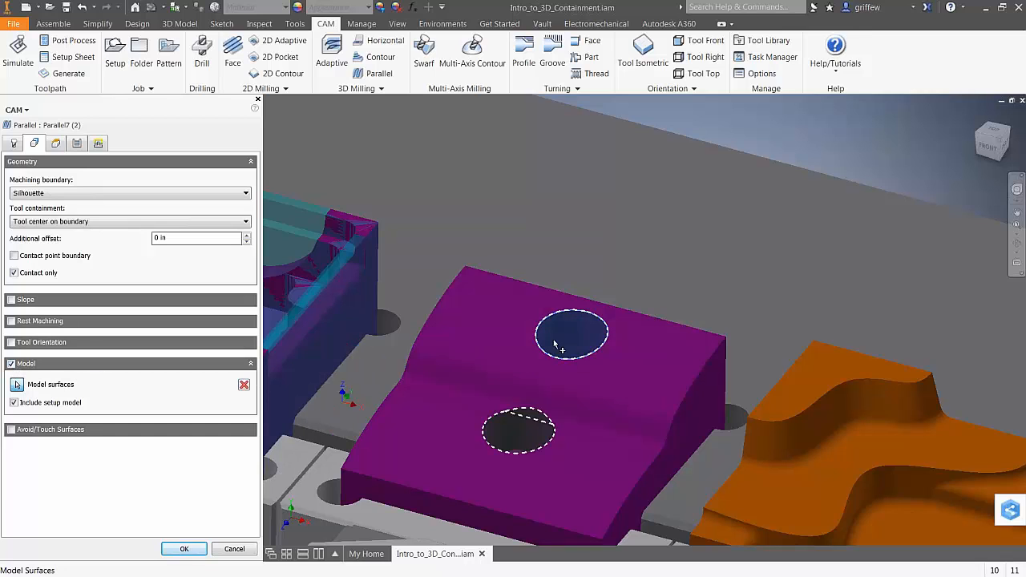
left_click(514, 427)
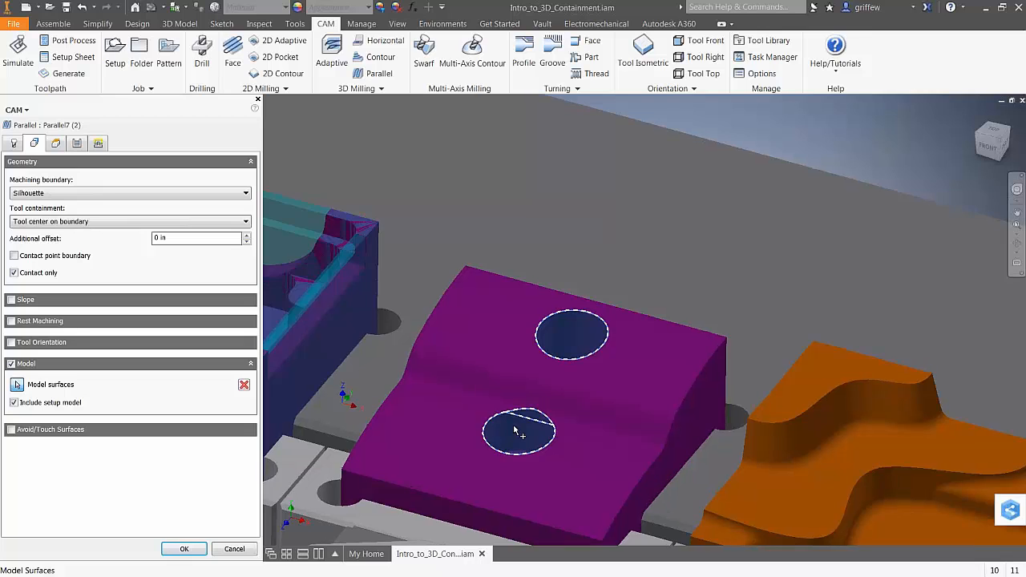
middle_click_drag(514, 426, 510, 437, "shift")
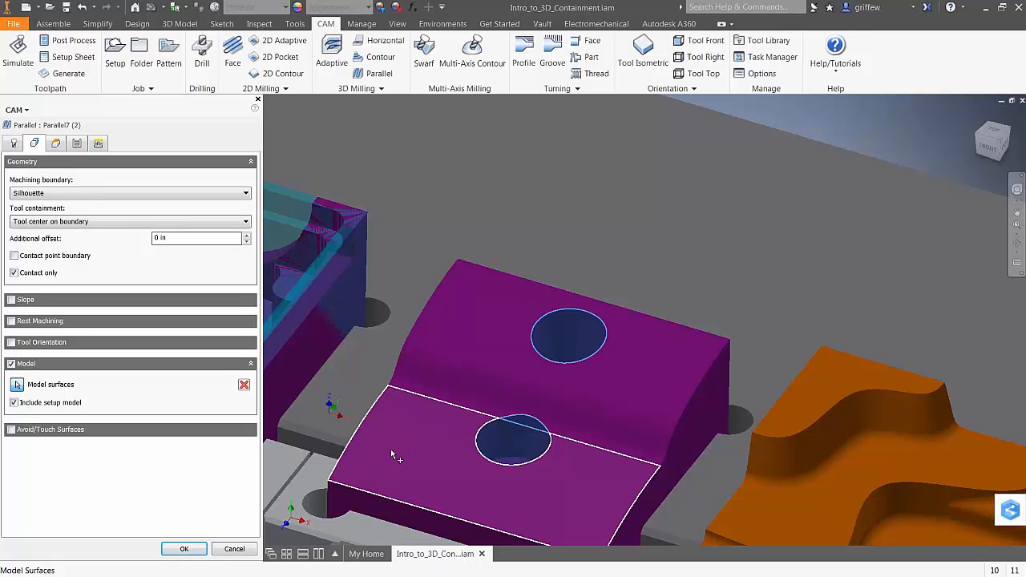
left_click(184, 548)
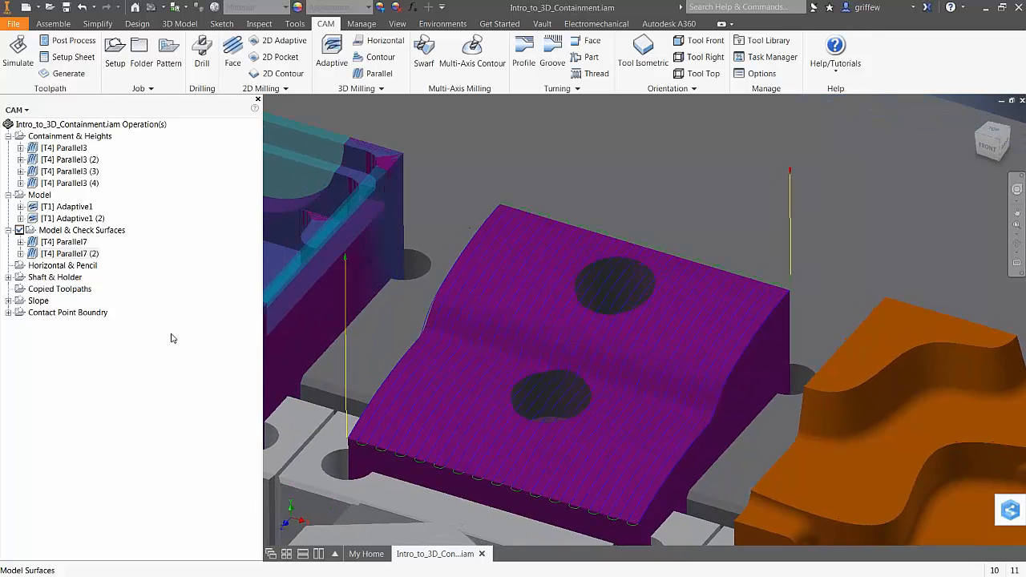
- Duplicate Parallel7 (2) and disable the Model option in the duplicate's geometry
left_click(68, 253)
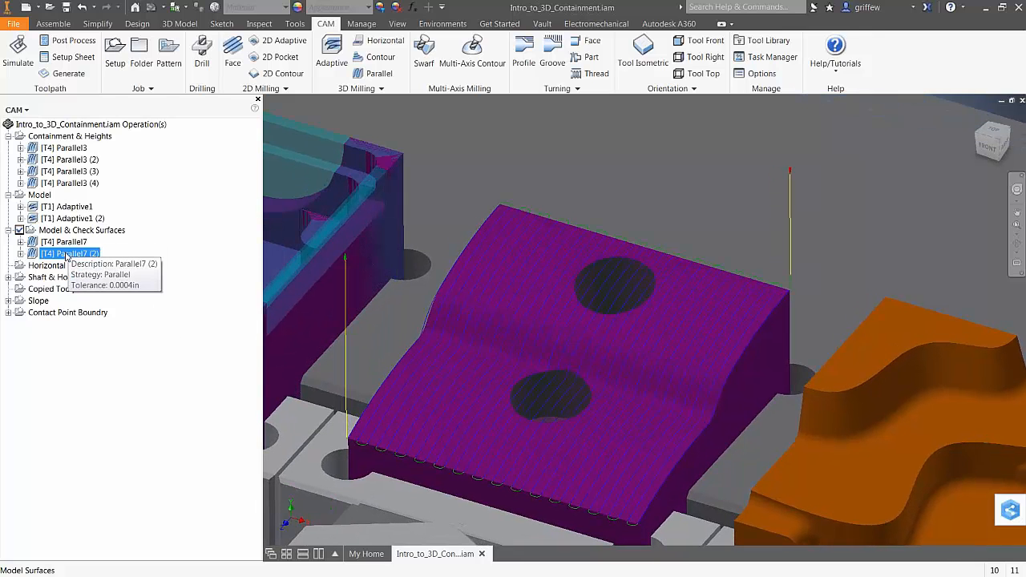
key("ctrl+d")
right_click(85, 266)
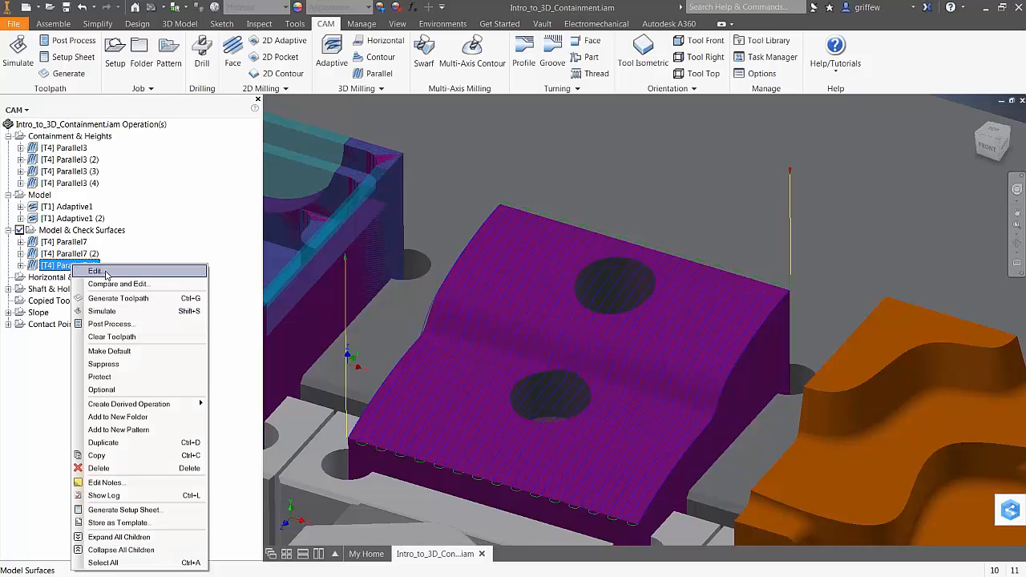
left_click(97, 271)
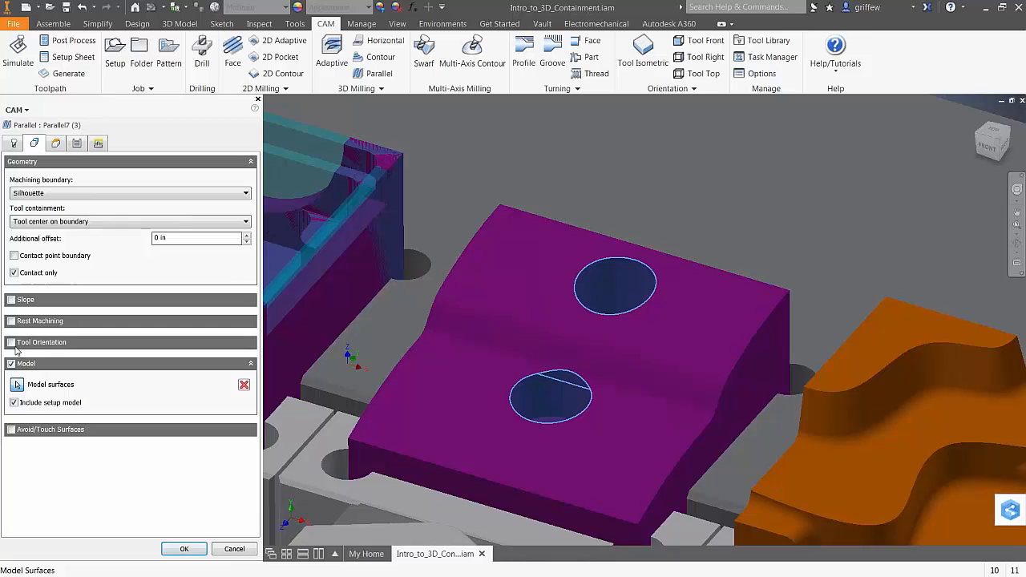
left_click(12, 364)
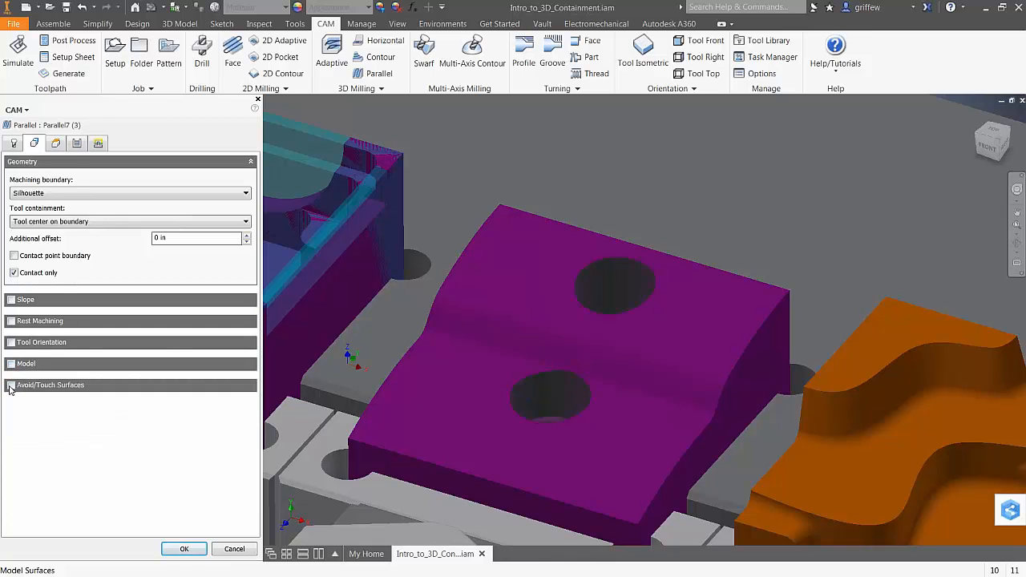
- Enable Avoid/Touch Surfaces, select the walls of the two holes as surfaces to avoid, and generate the toolpath
left_click(11, 386)
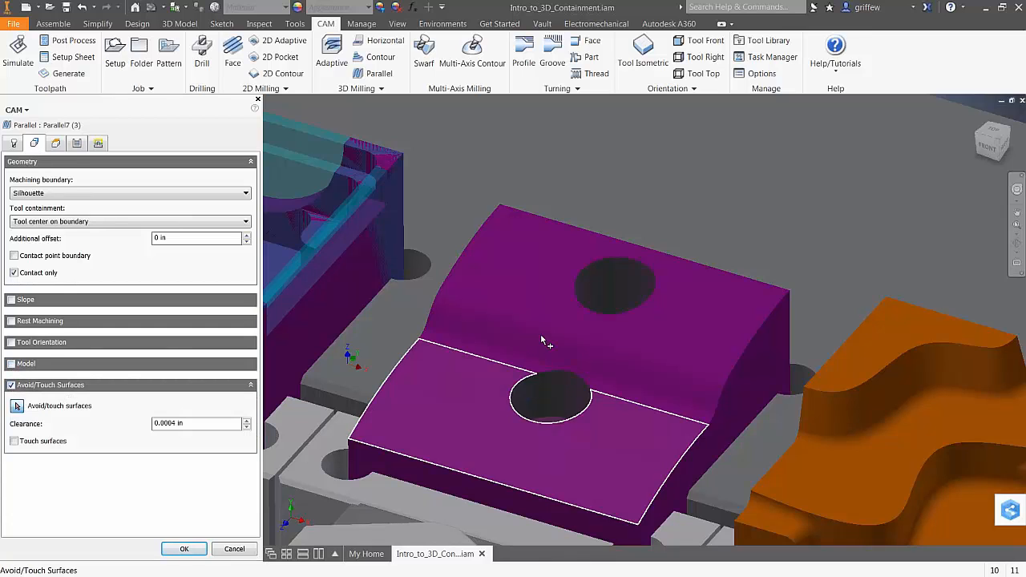
left_click(610, 282)
left_click(550, 394)
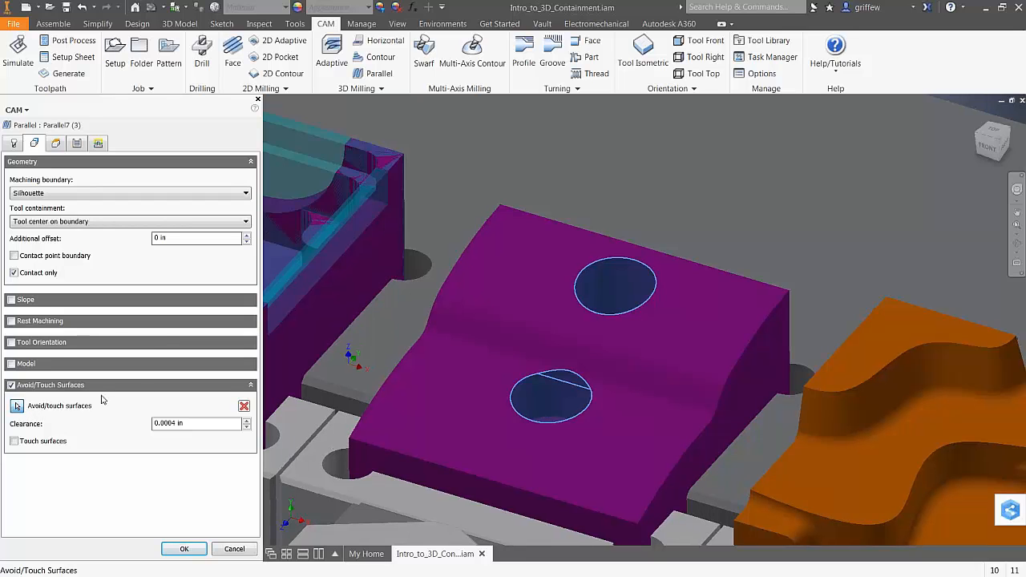
left_click(184, 549)
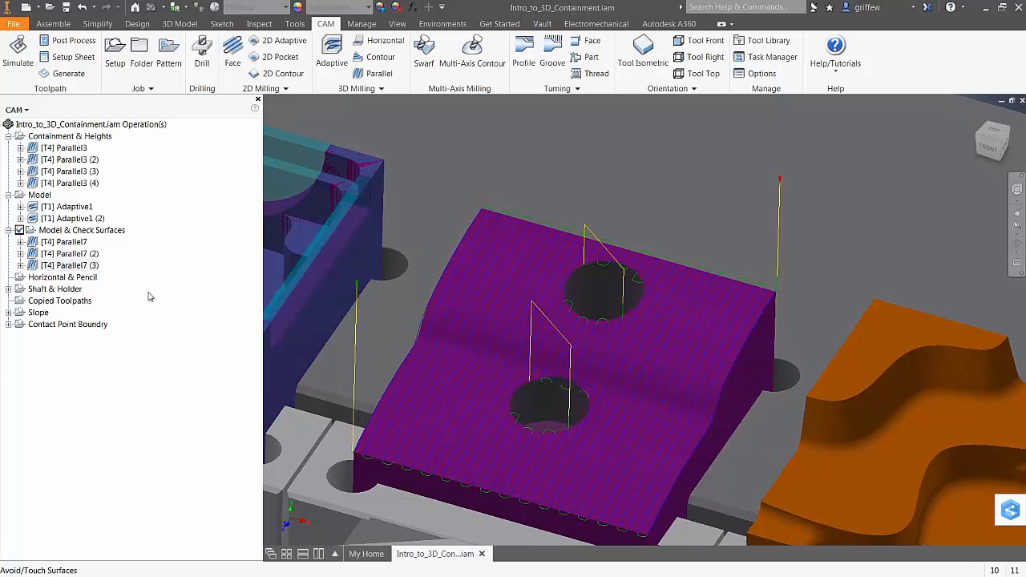
- Duplicate Parallel7 (3), enable Touch surfaces for the two selected holes in the duplicate, generate it, and view its toolpath
left_click(74, 267)
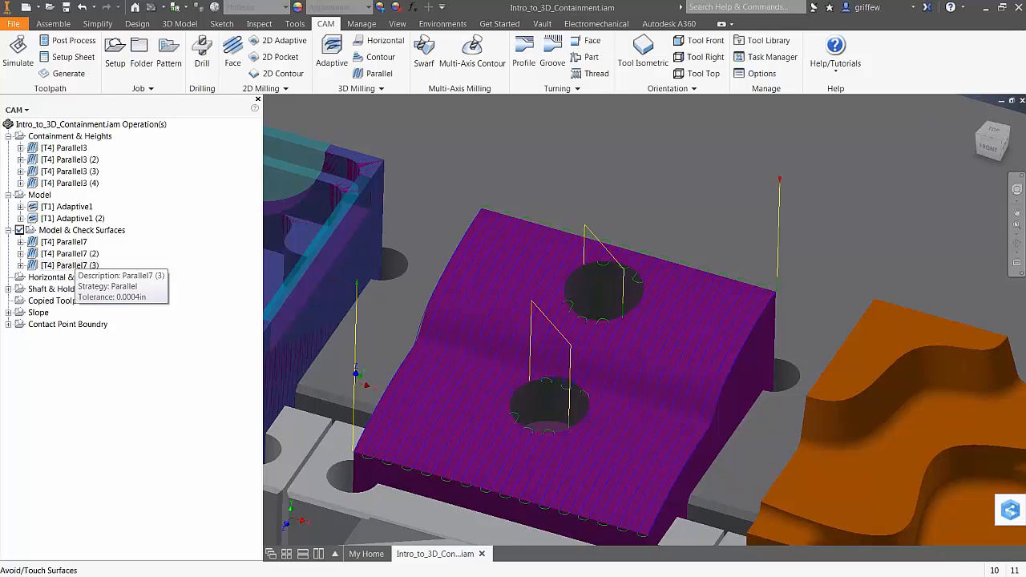
key("ctrl+d")
right_click(80, 277)
left_click(84, 278)
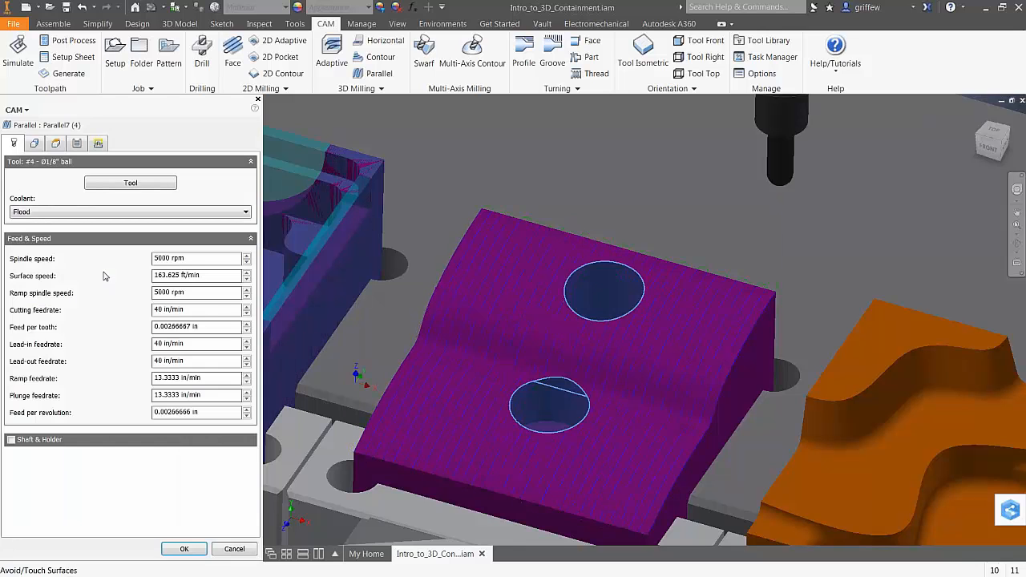
left_click(34, 144)
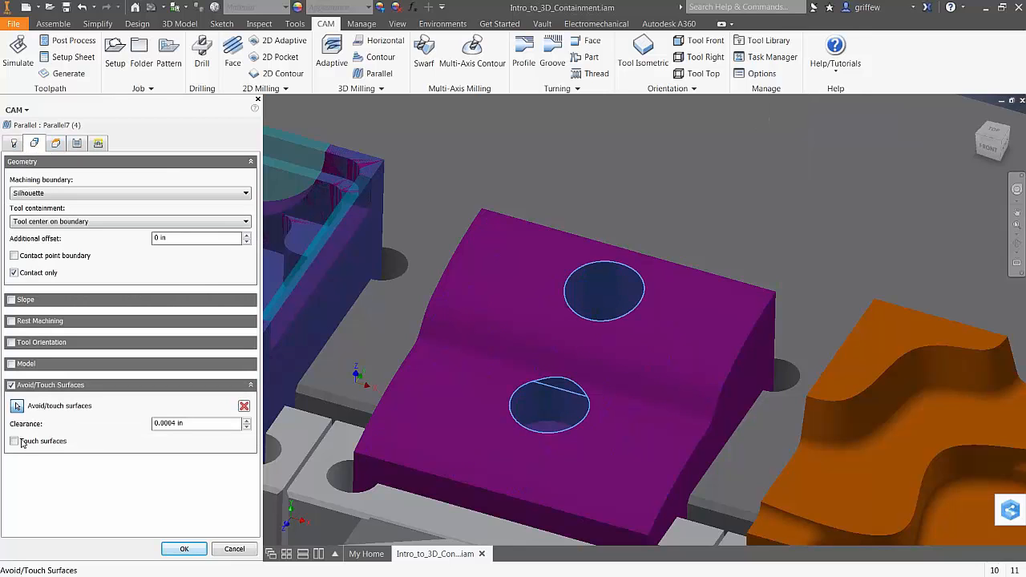
mouse_move(15, 445)
left_click(185, 548)
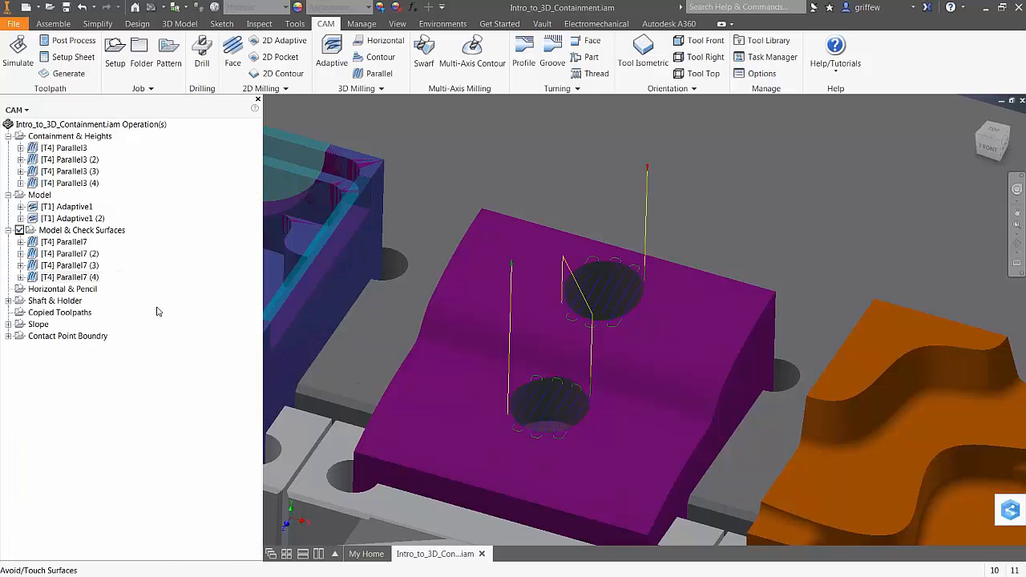
scroll(157, 311, "down", 4)
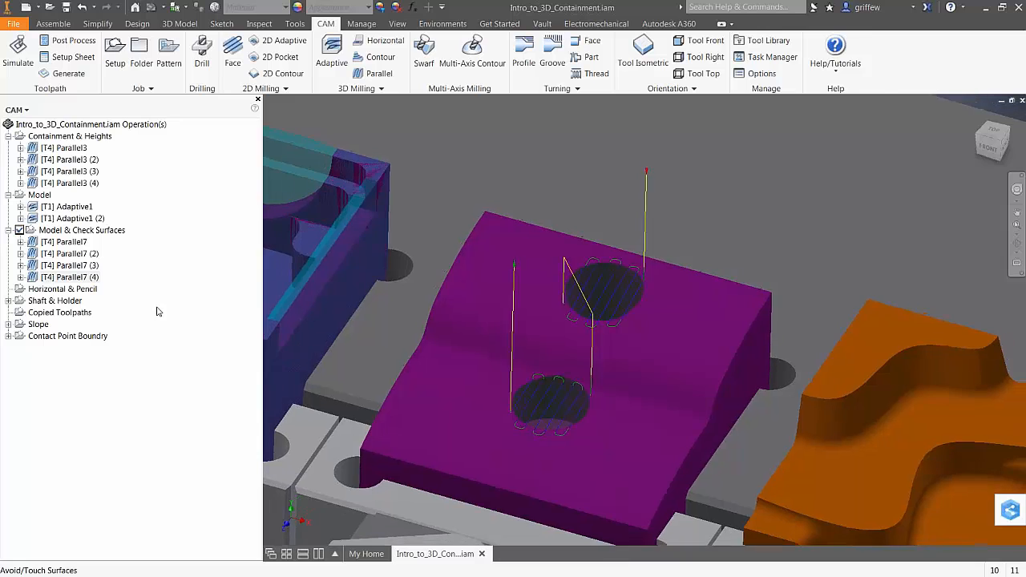
left_click(85, 277)
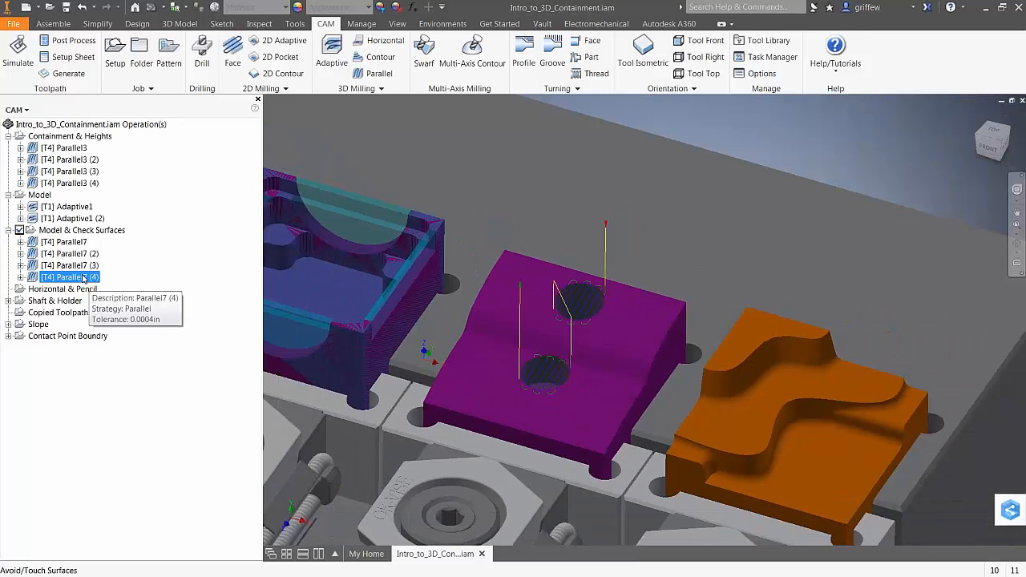
- Review and compare the toolpaths of the Parallel3, Adaptive1 and Parallel7 operations across the first three parts
left_click(79, 266)
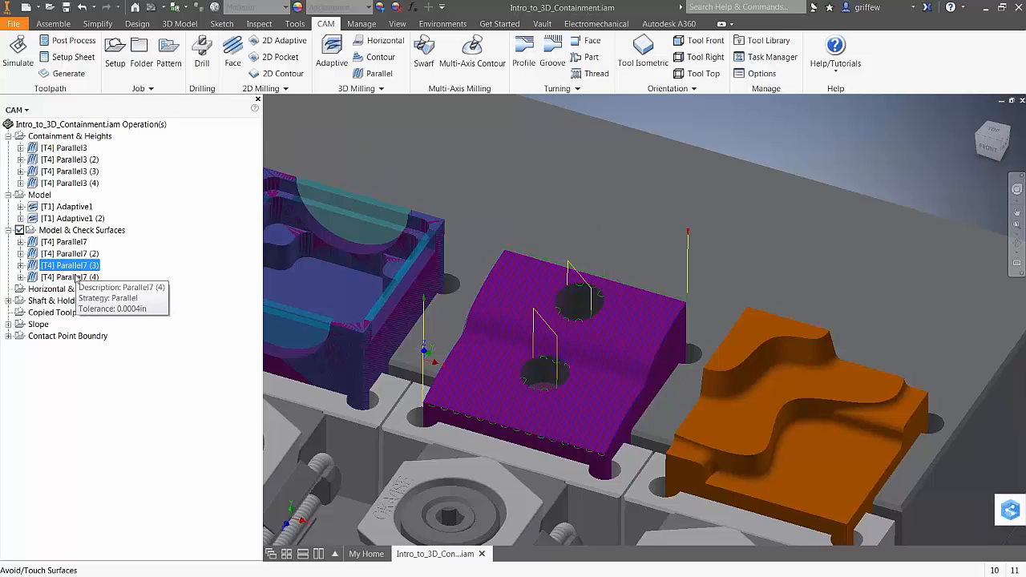
left_click(75, 278)
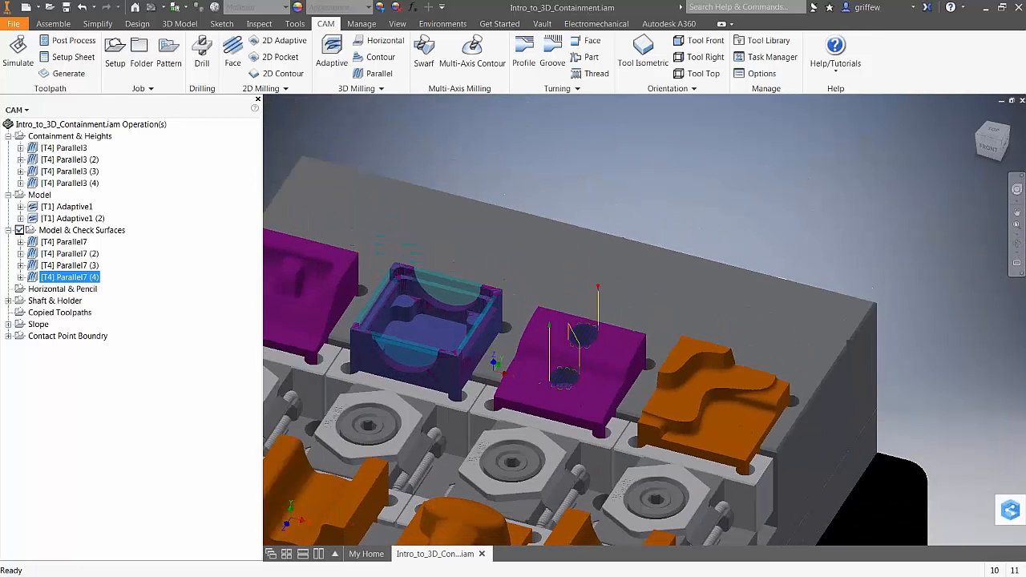
left_click(593, 158)
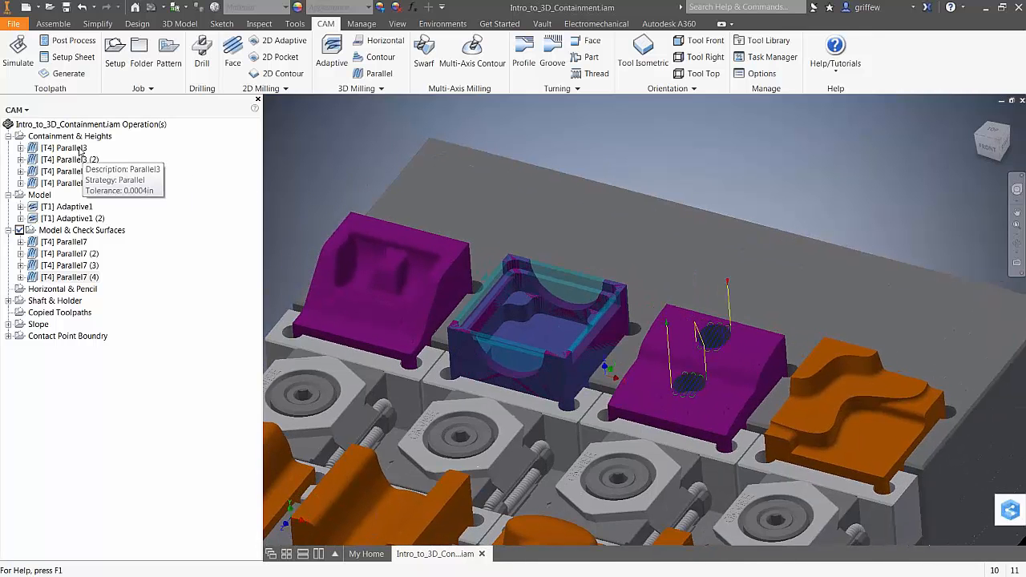
left_click(79, 160)
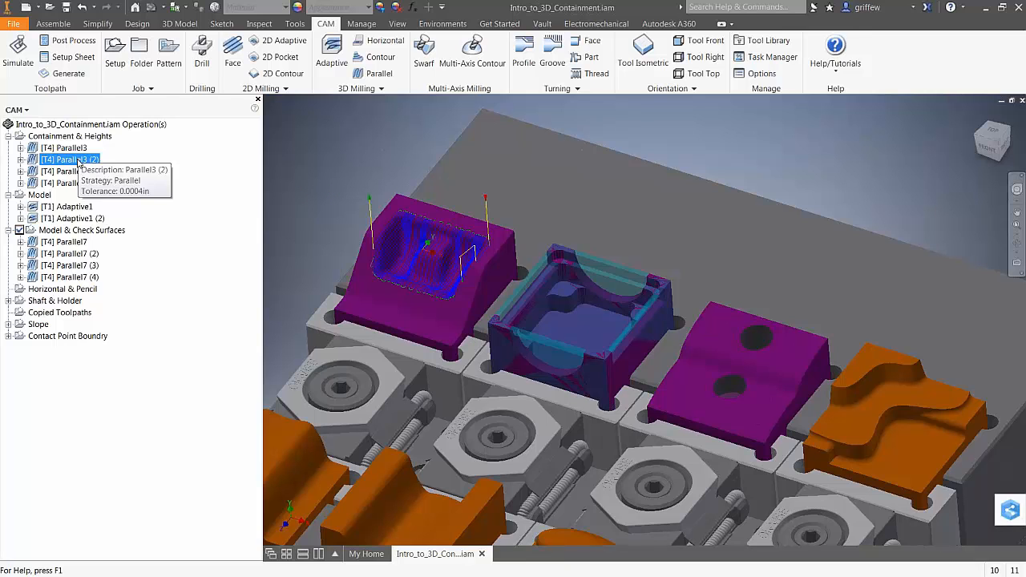
left_click(63, 184)
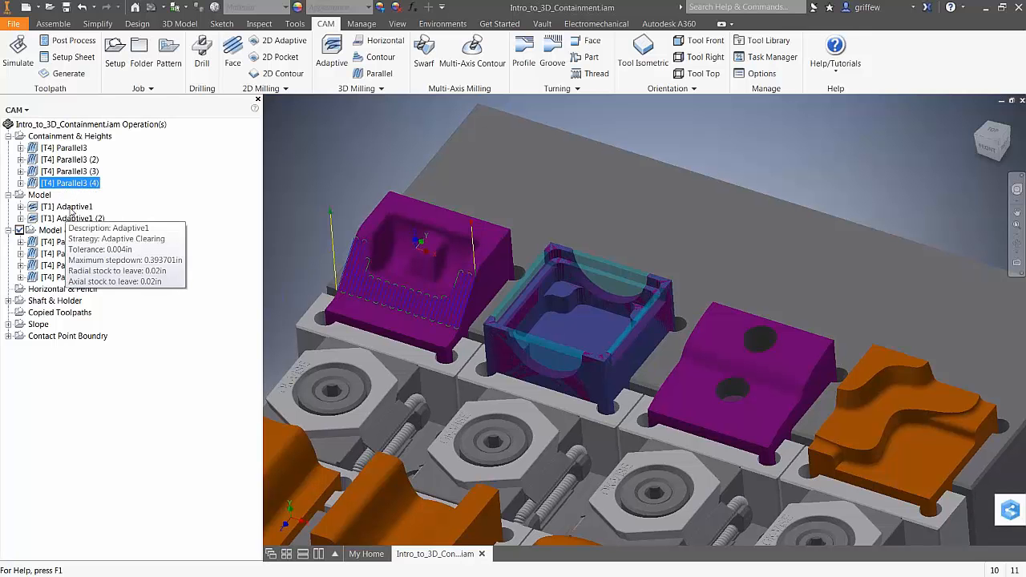
left_click(68, 207)
left_click(78, 218)
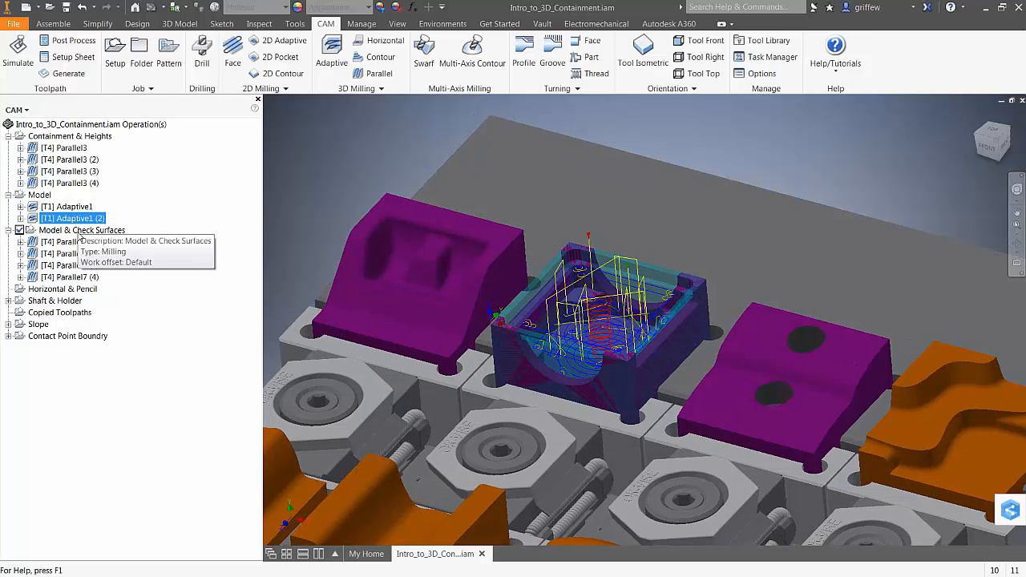
left_click(74, 242)
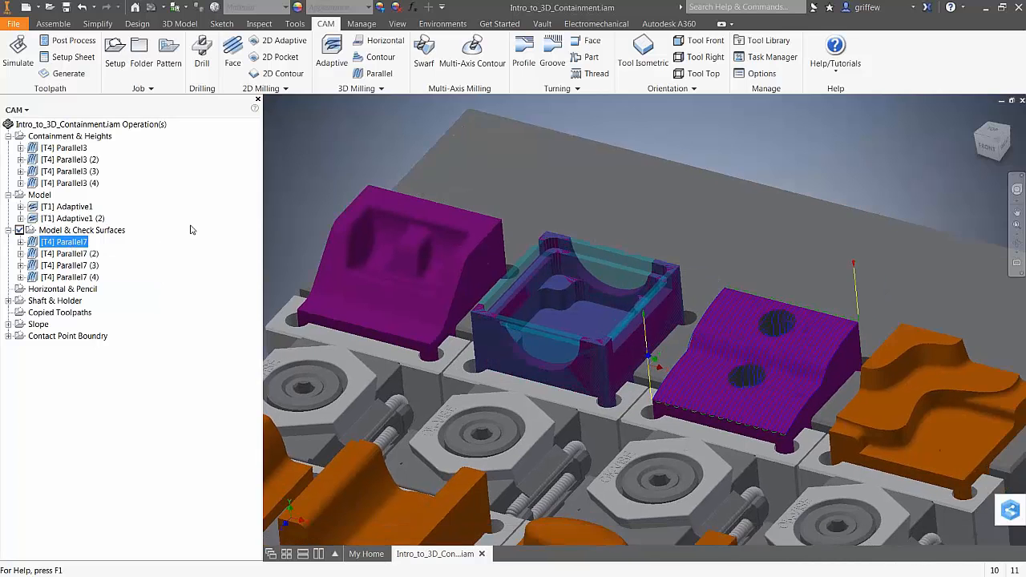
left_click(72, 254)
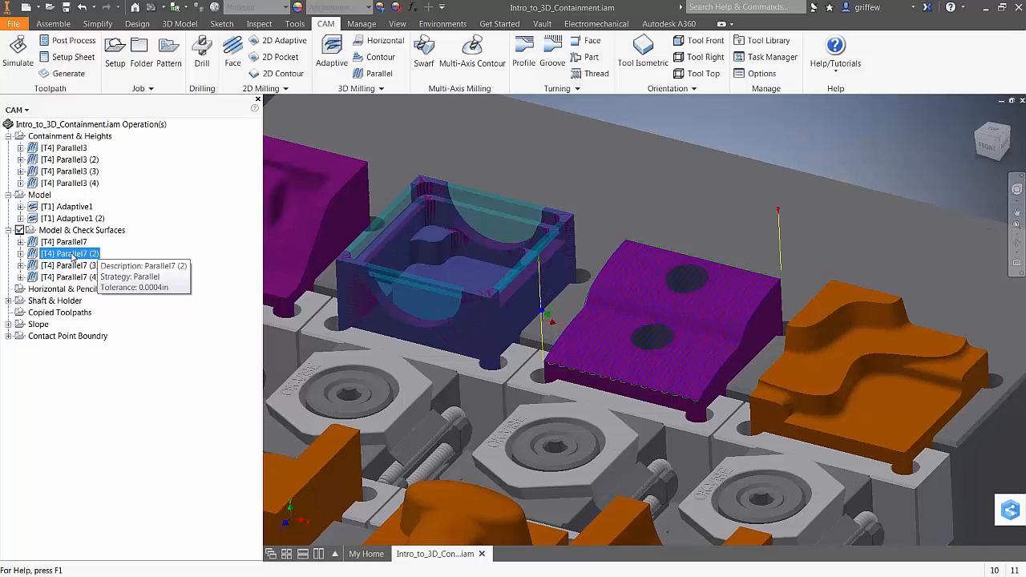
left_click(74, 266)
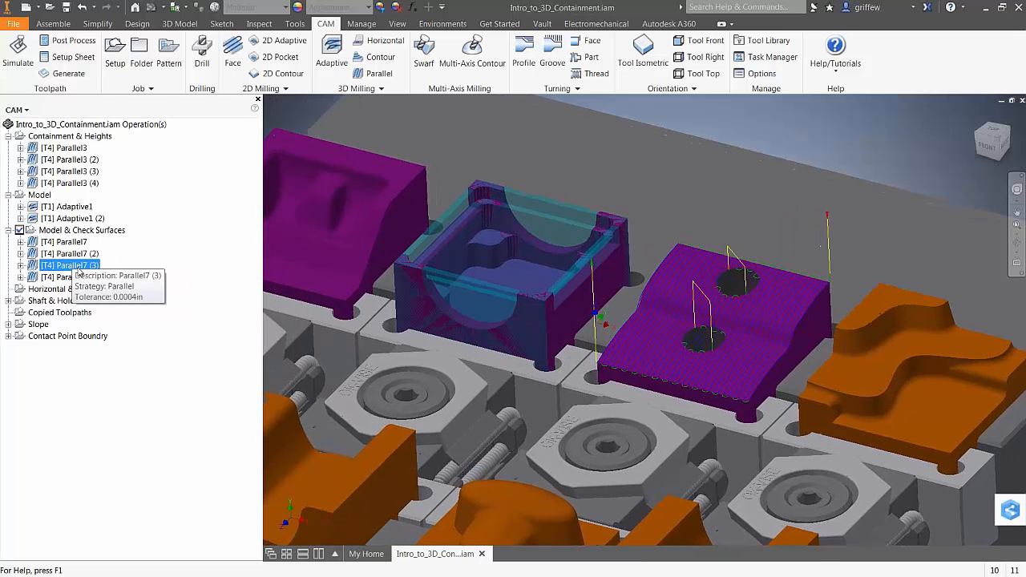
left_click(77, 278)
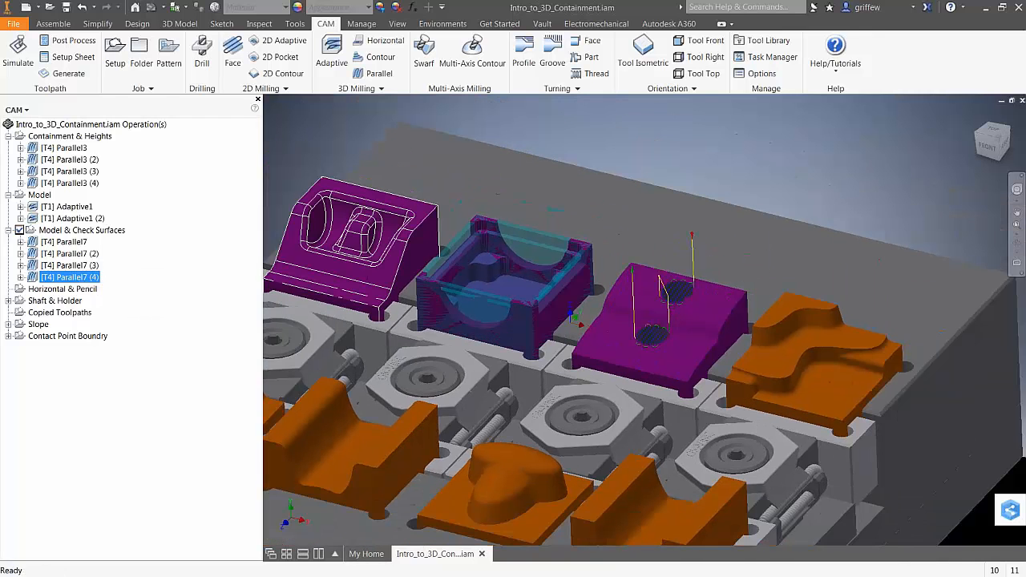
left_click(677, 157)
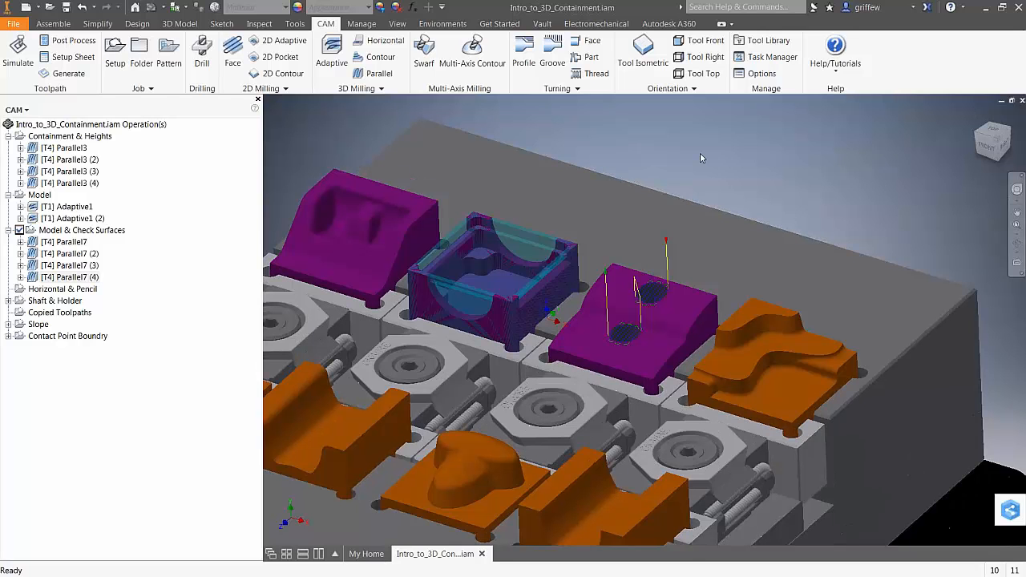
- Activate the Horizontal & Pencil setup for the orange part with the stepped, curved surfaces
scroll(775, 149, "up", 2)
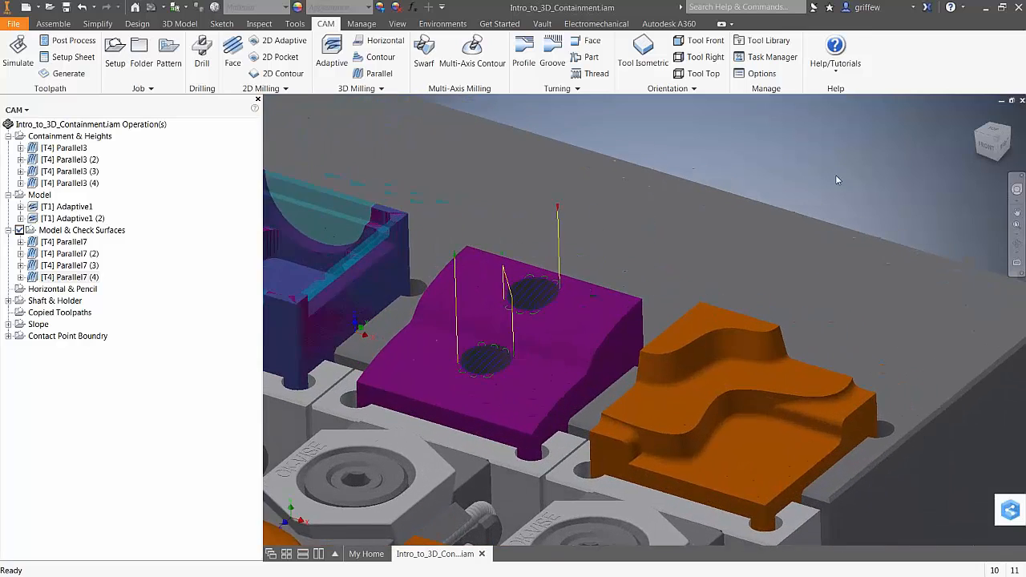
scroll(839, 184, "up", 3)
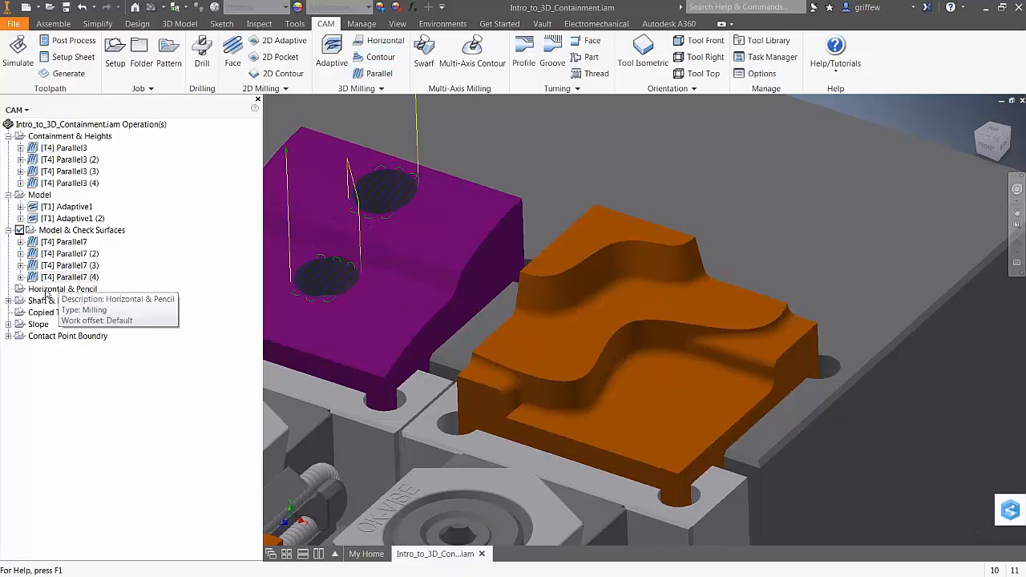
left_click(63, 288)
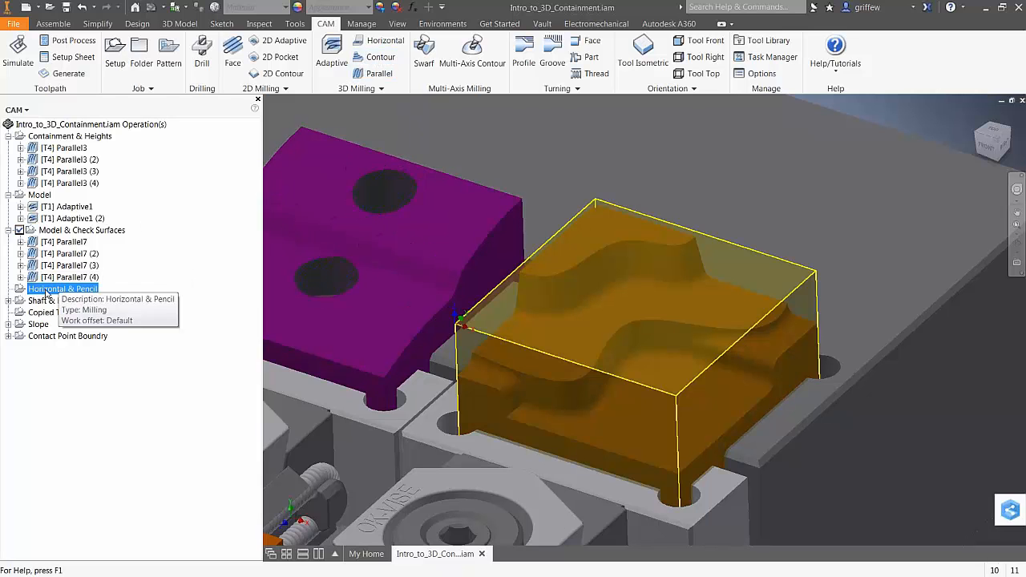
double_click(47, 291)
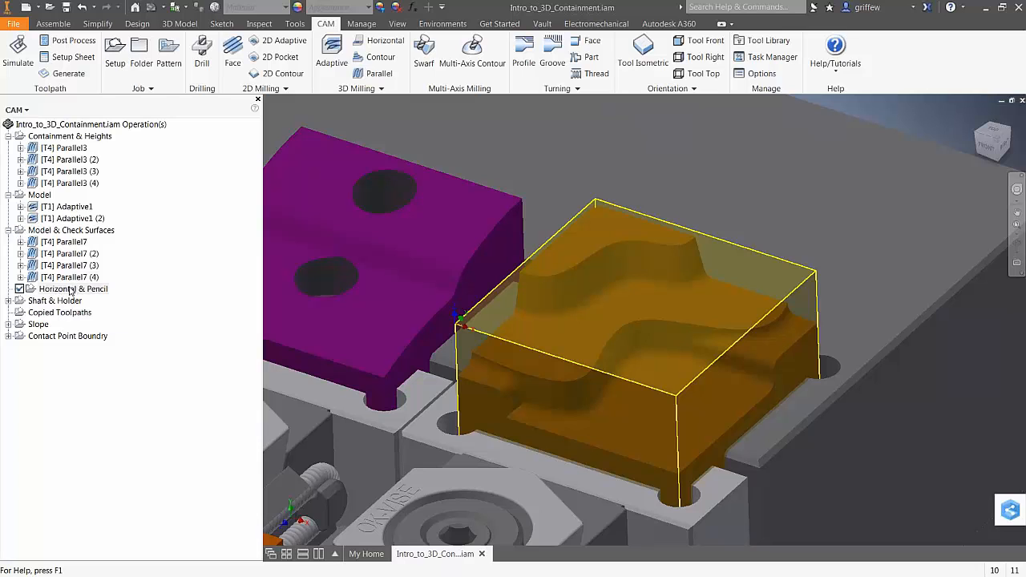
- Create a Horizontal operation with tool #1, the Ø1/4" R0.03125" bullnose, and generate its toolpath
left_click(385, 41)
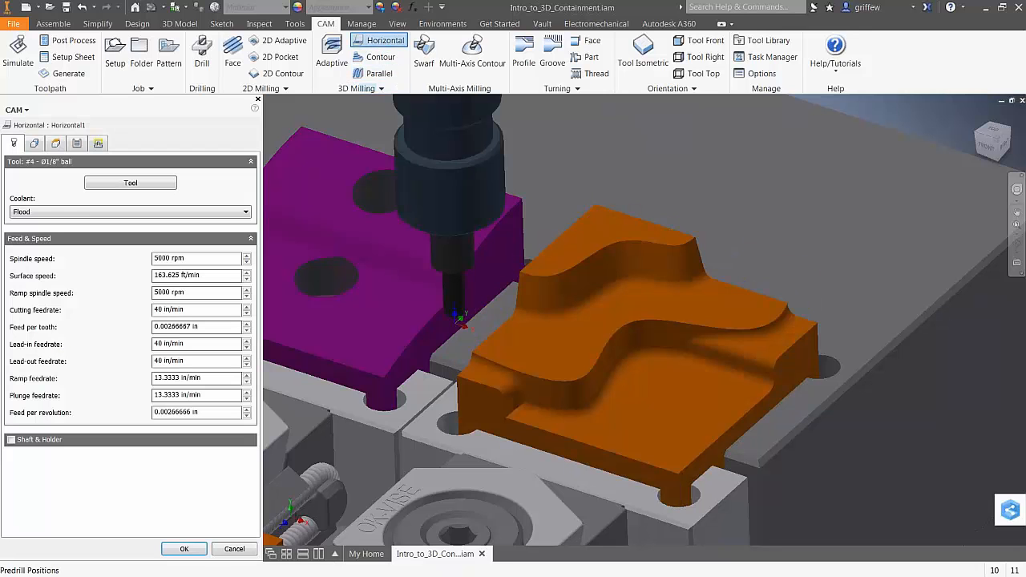
left_click(144, 185)
left_click(434, 161)
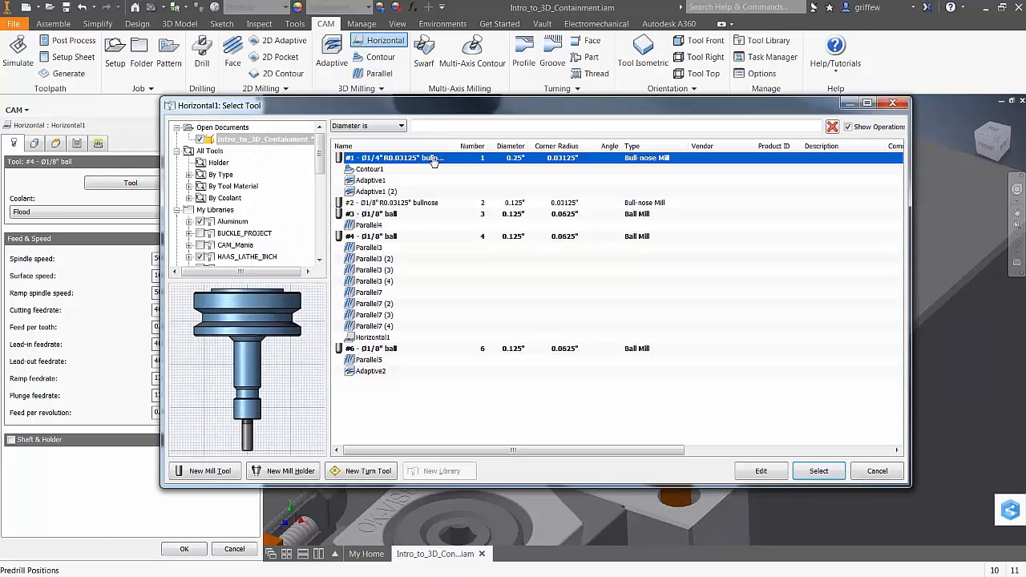
left_click(818, 470)
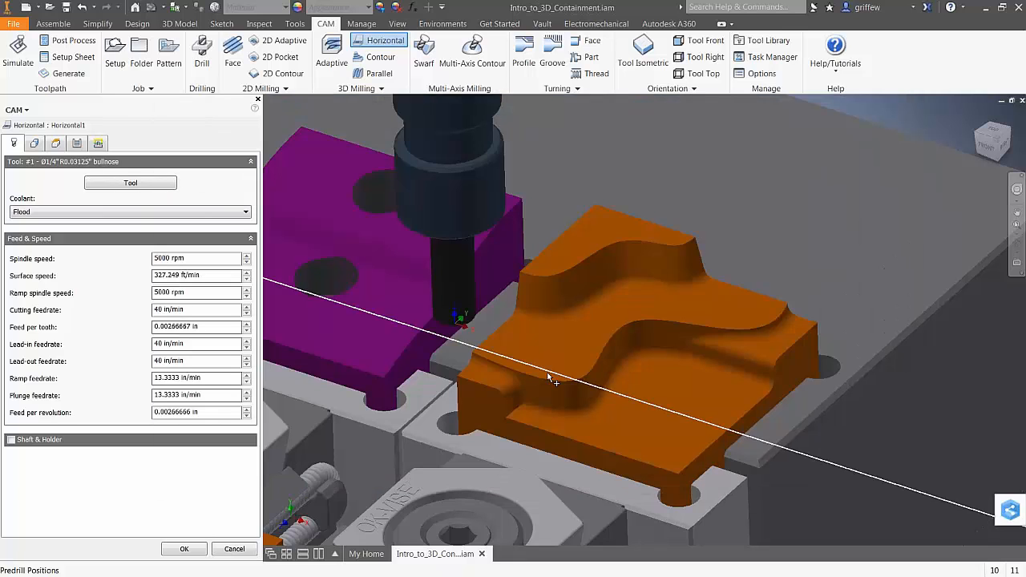
left_click(186, 550)
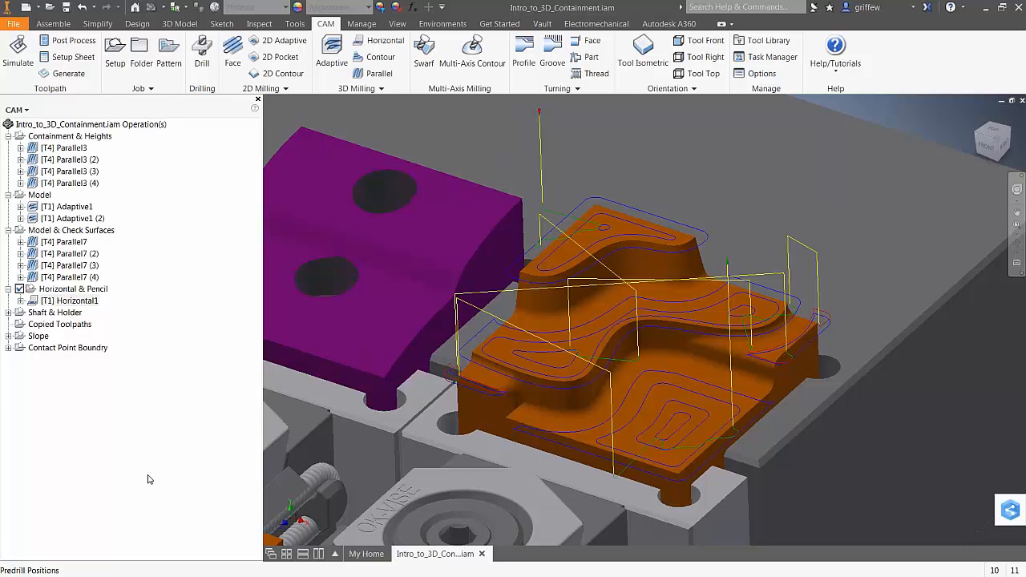
scroll(692, 285, "up", 2)
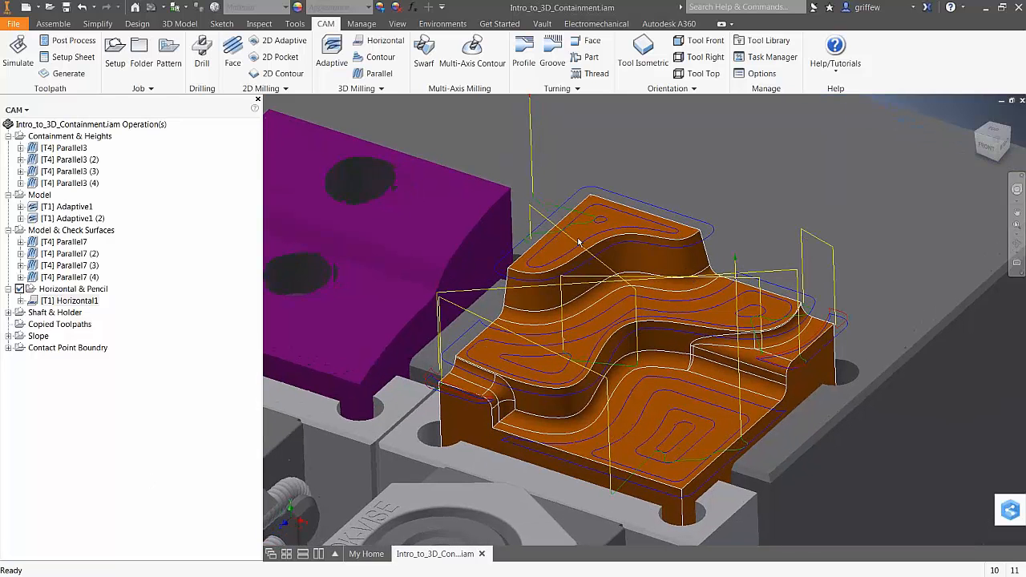
left_click(61, 462)
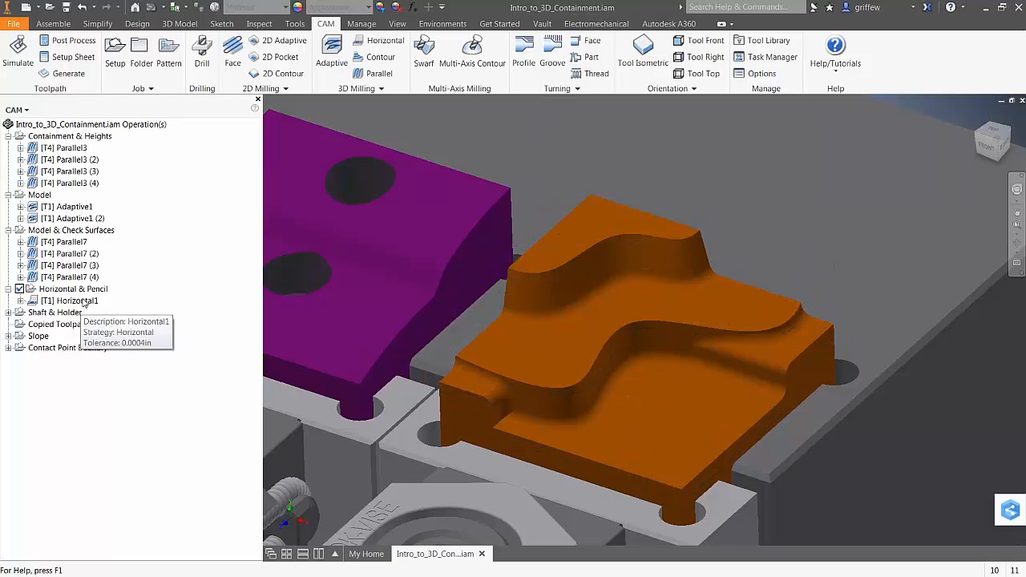
- Create a Pencil operation with tool #4, the Ø1/8" ball mill, generate it, and view its toolpath
left_click(357, 88)
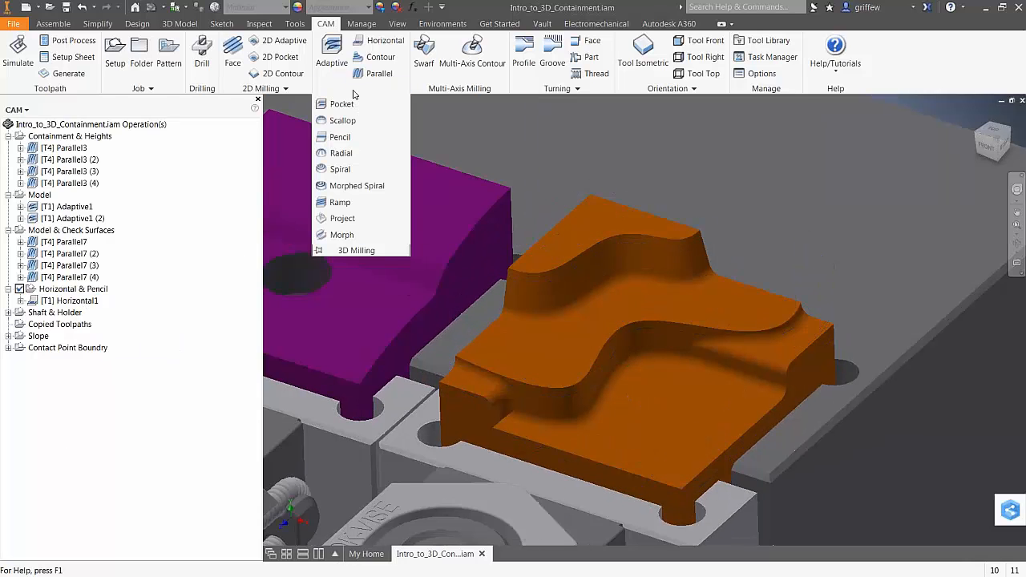
left_click(338, 138)
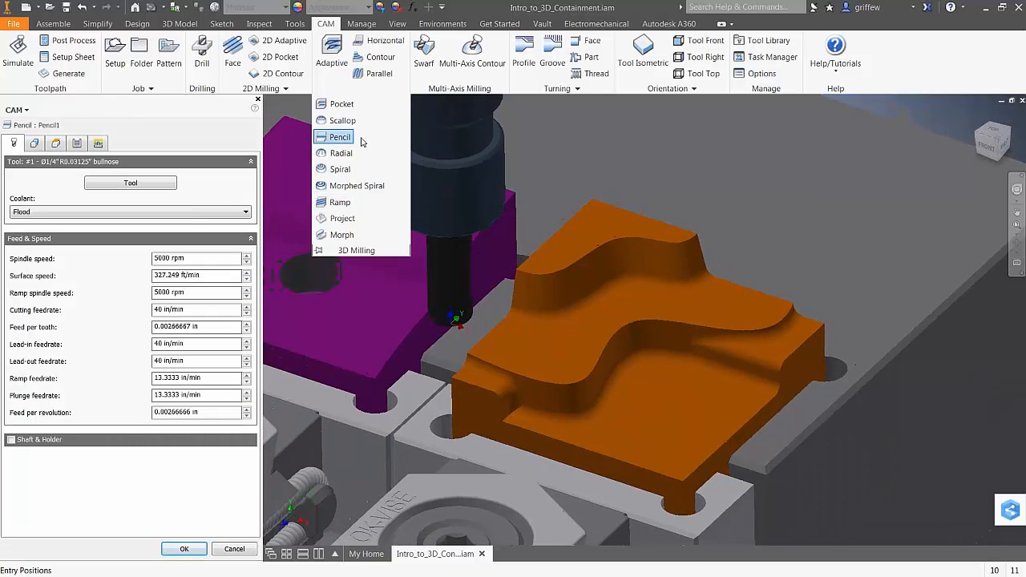
left_click(128, 184)
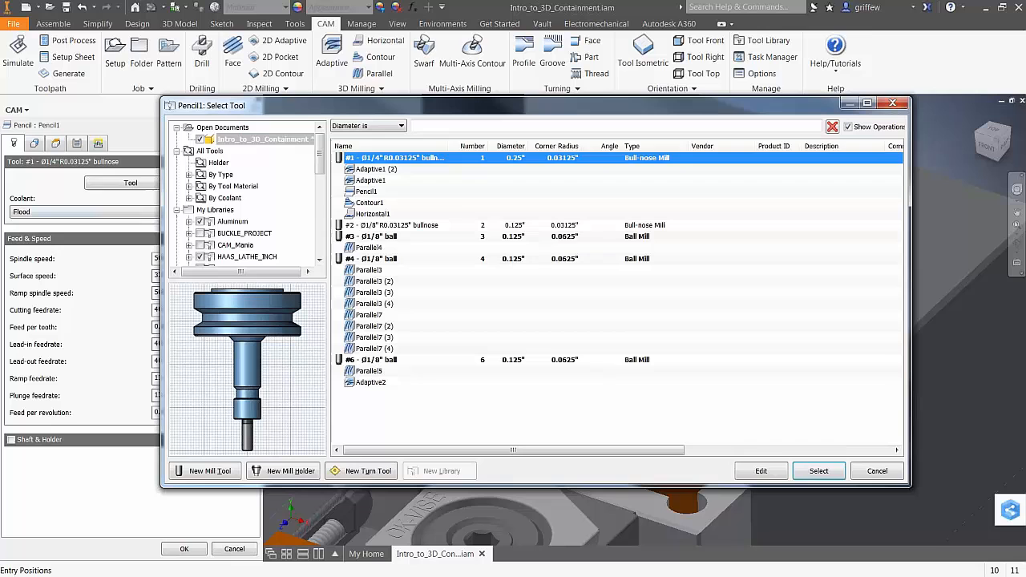
left_click(405, 236)
left_click(392, 259)
left_click(819, 471)
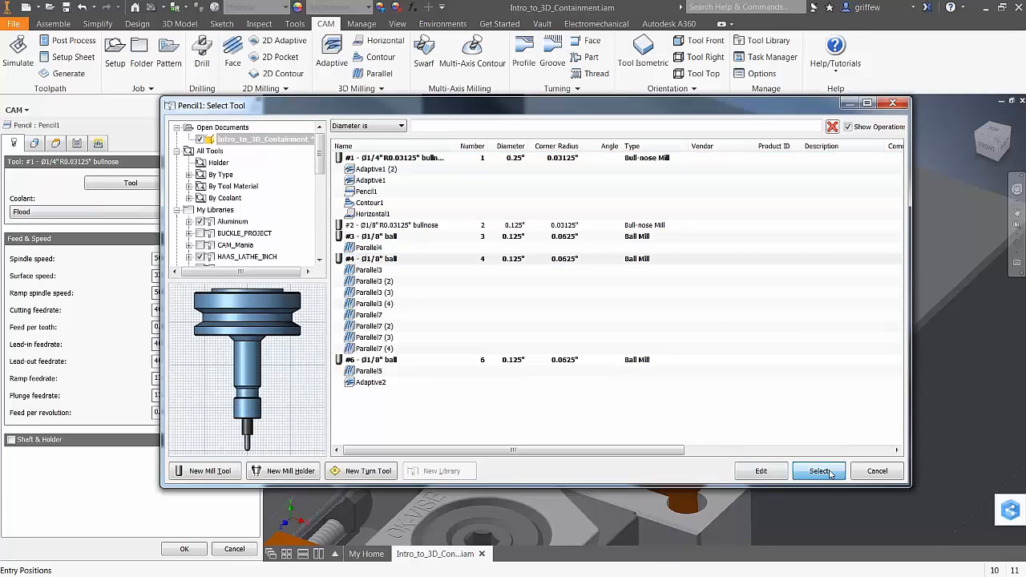
left_click(184, 549)
left_click(72, 312)
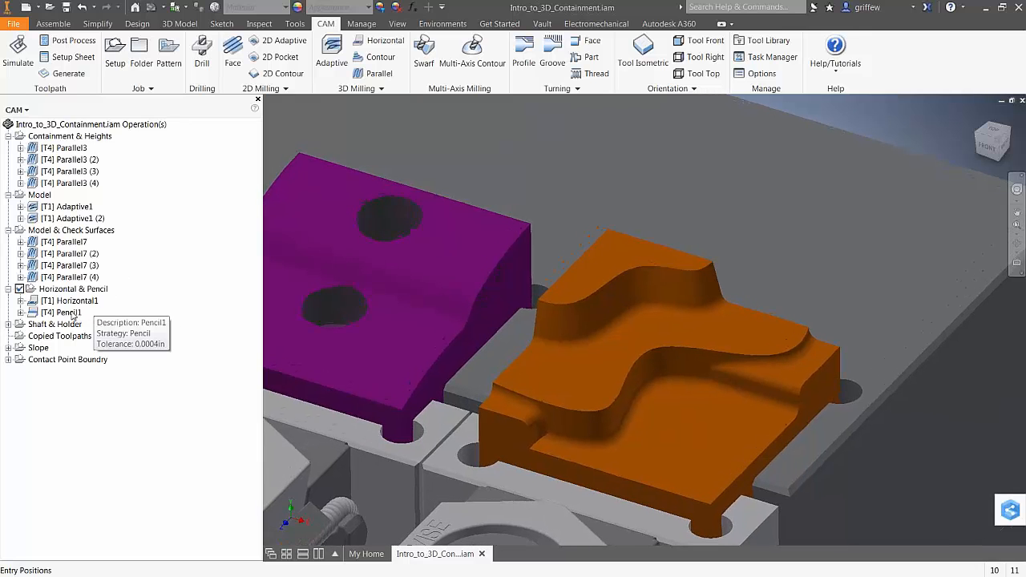
mouse_move(992, 143)
left_mouse_down()
mouse_move(951, 158)
mouse_move(880, 113)
left_mouse_up()
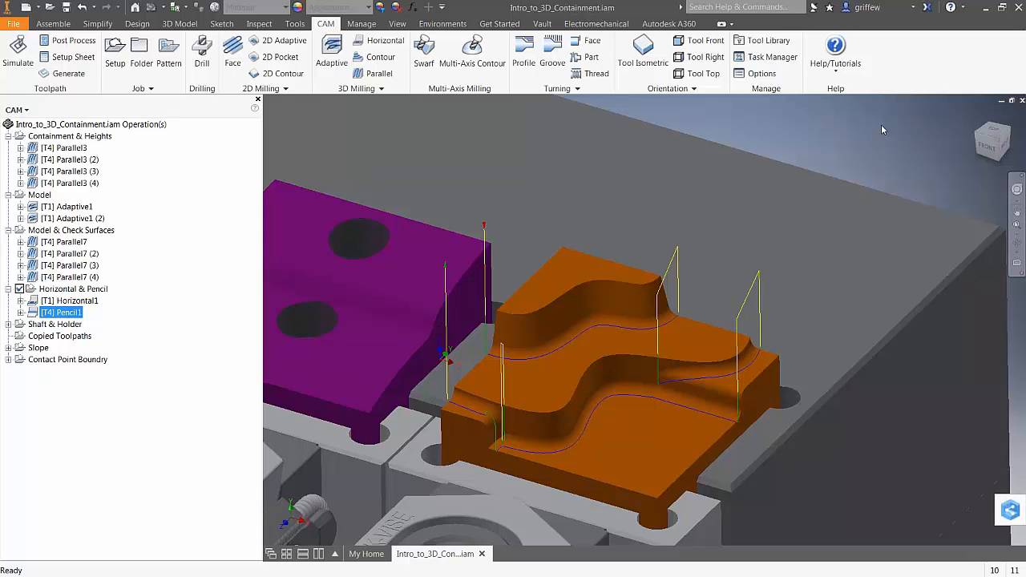
- Select the Shaft & Holder setup and inspect its part and stock box on the fixture
scroll(826, 224, "down", 5)
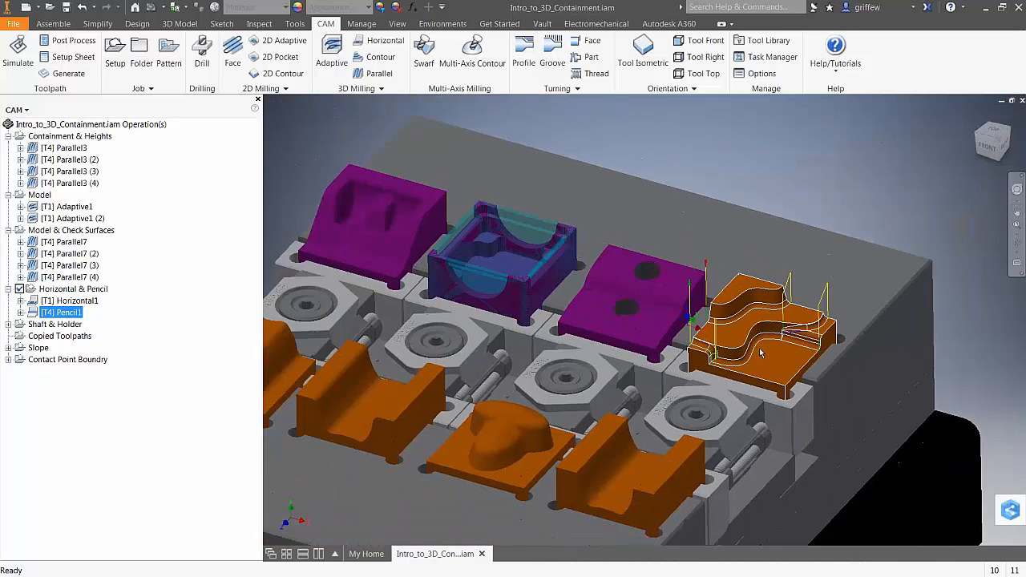
scroll(826, 223, "down", 2)
left_click(315, 206)
scroll(314, 206, "up", 3)
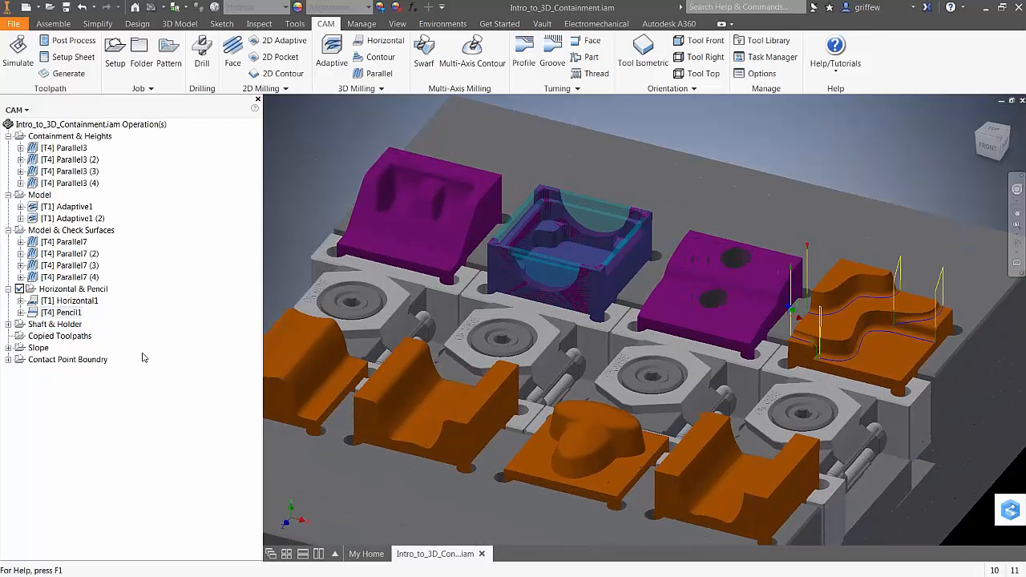
left_click(50, 324)
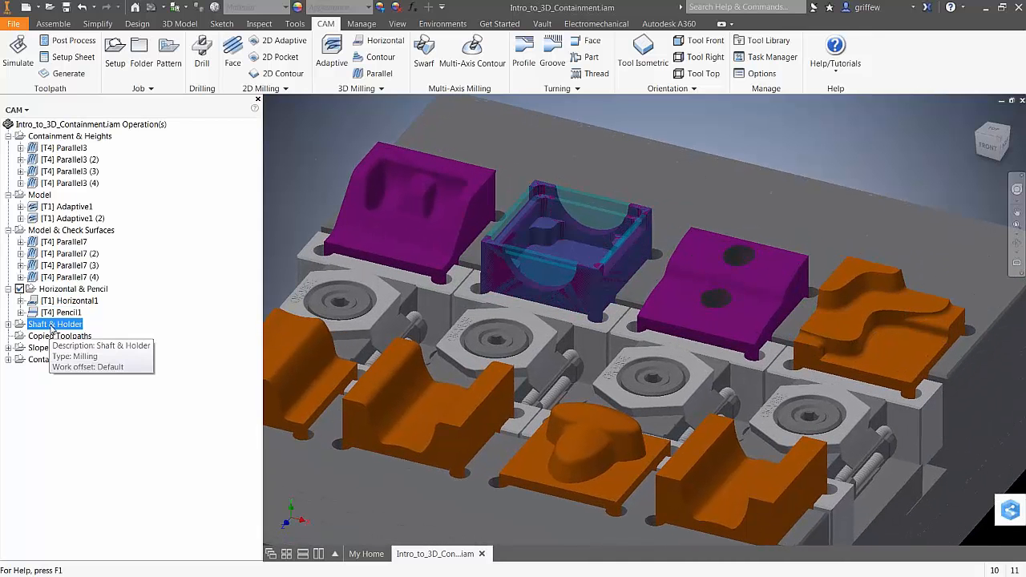
scroll(343, 221, "down", 3)
scroll(383, 231, "up", 4)
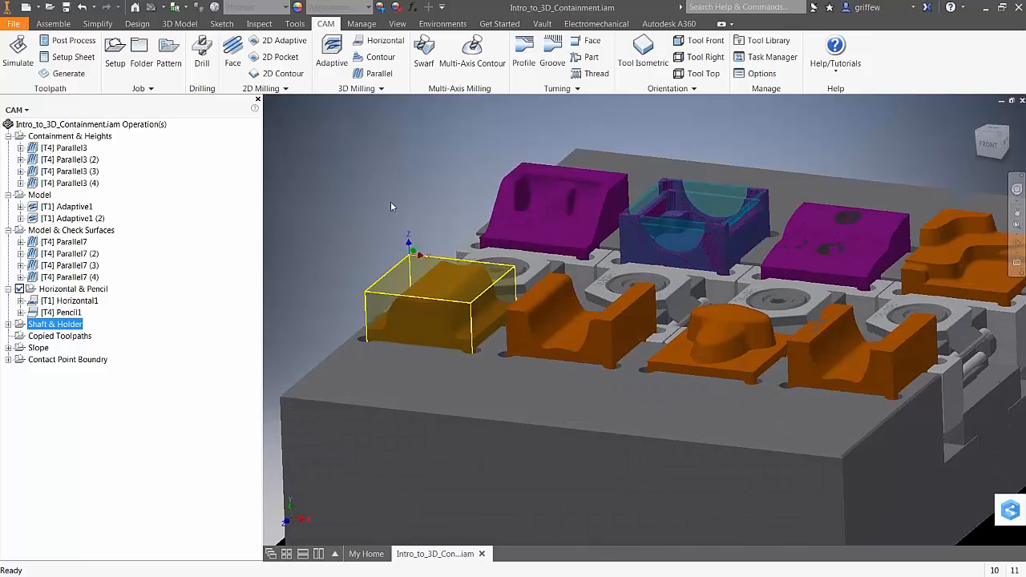
scroll(404, 186, "up", 3)
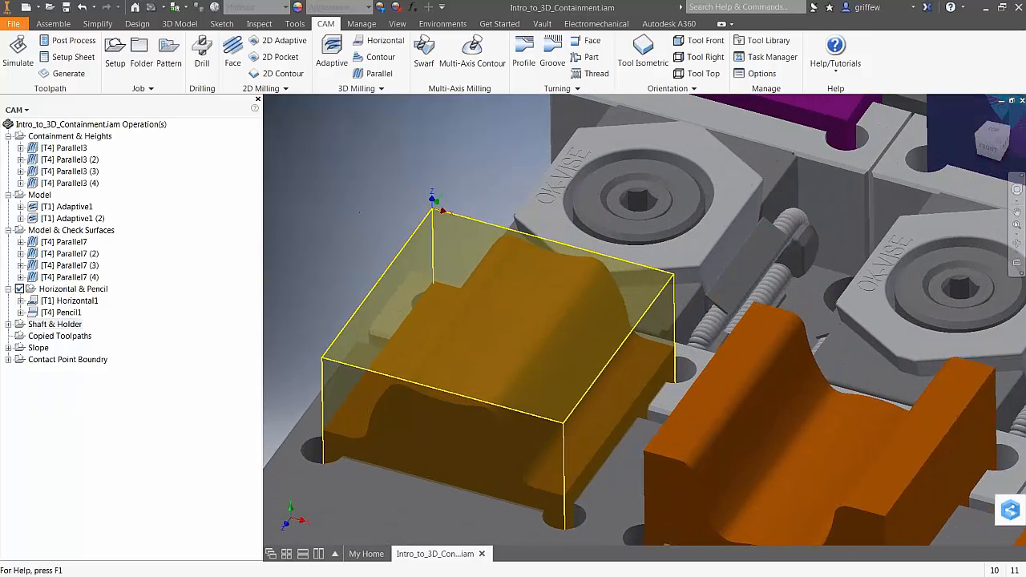
- Expand the Shaft & Holder setup and inspect the Parallel4 toolpath on the orange part
double_click(55, 324)
left_click(70, 347)
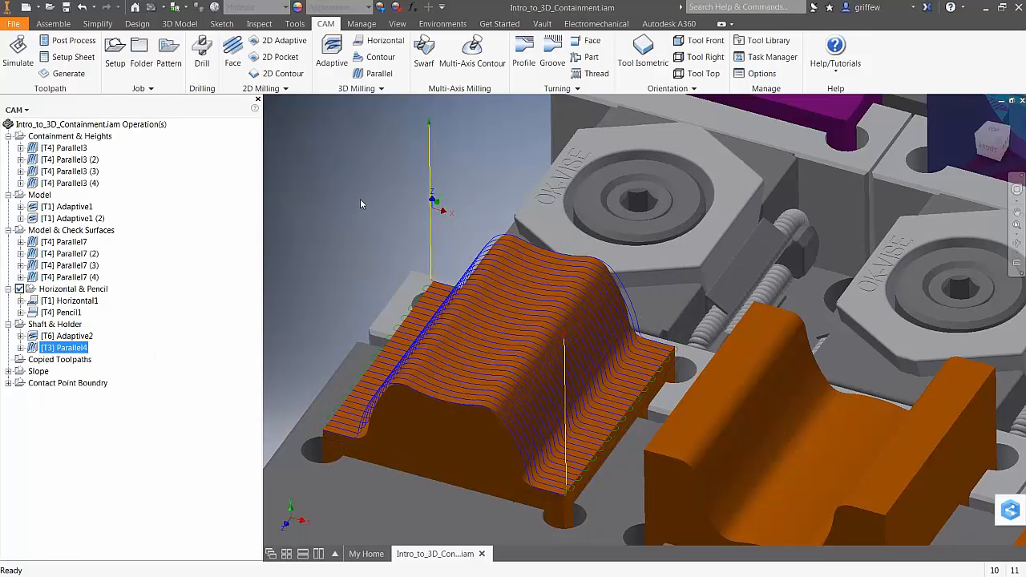
scroll(361, 197, "up", 2)
scroll(361, 195, "up", 2)
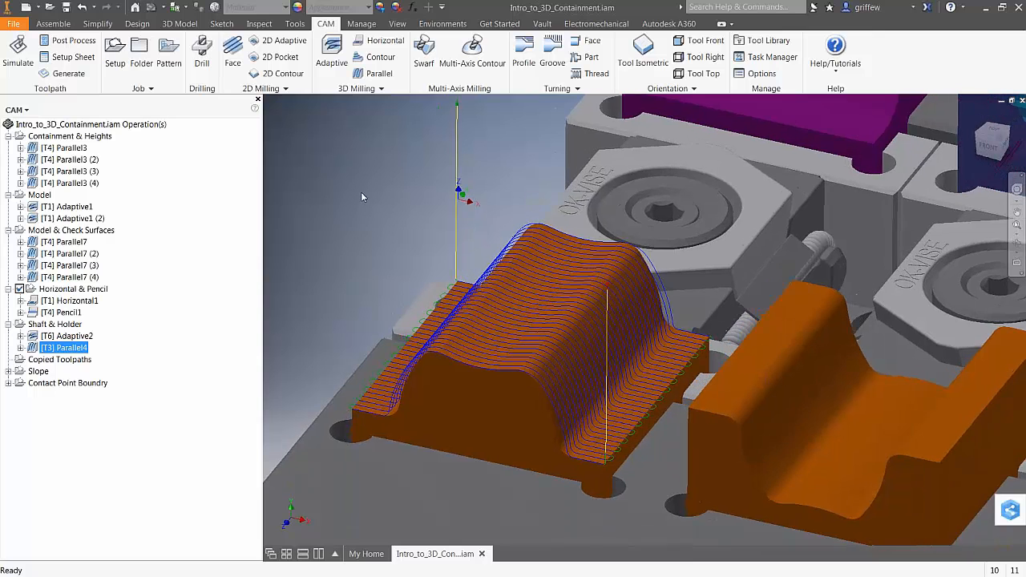
right_click(62, 350)
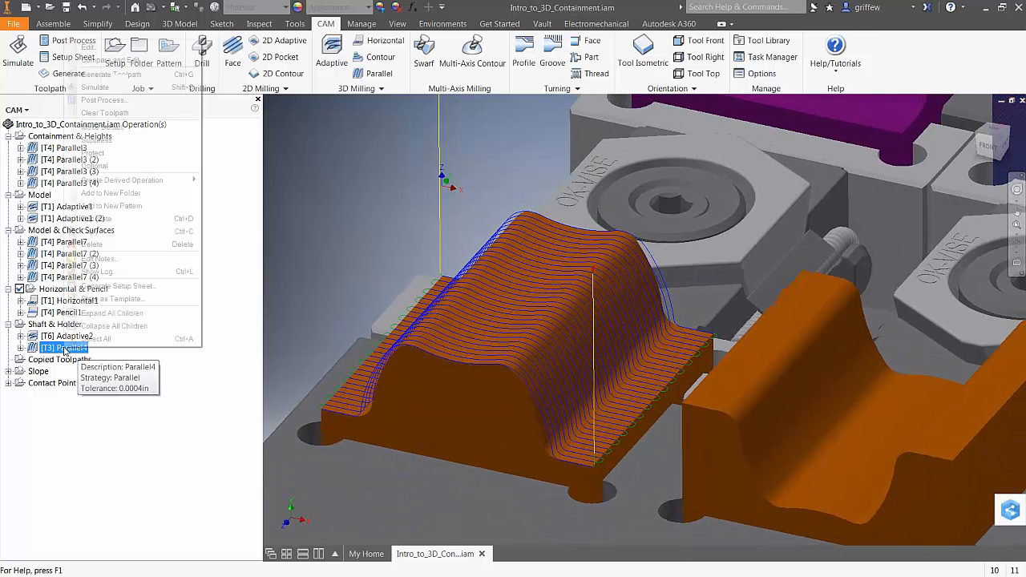
left_click(97, 435)
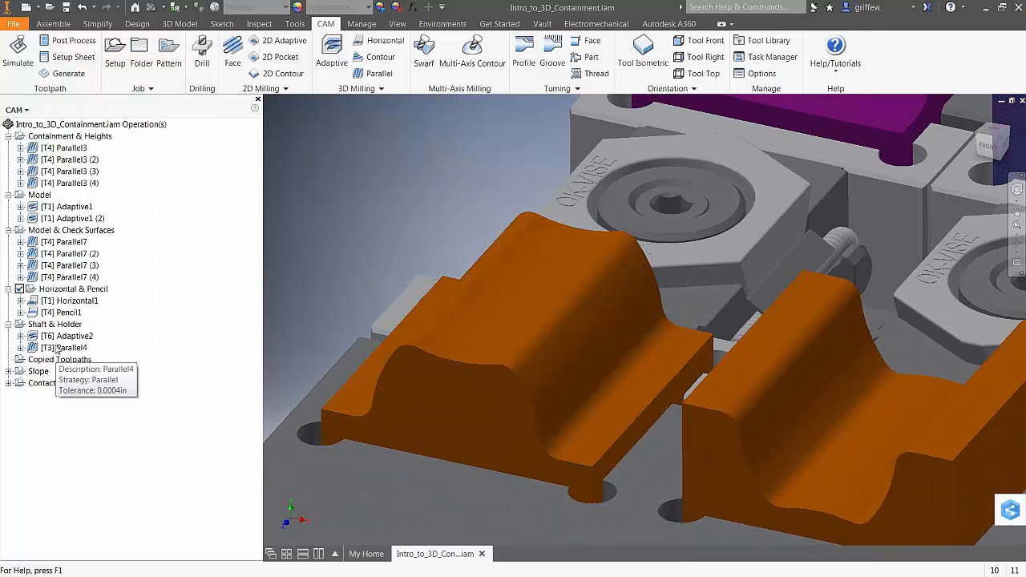
- Simulate Parallel4 at an early collision mark and examine the shaft and holder against the part, closing the simulation when done
left_click(17, 54)
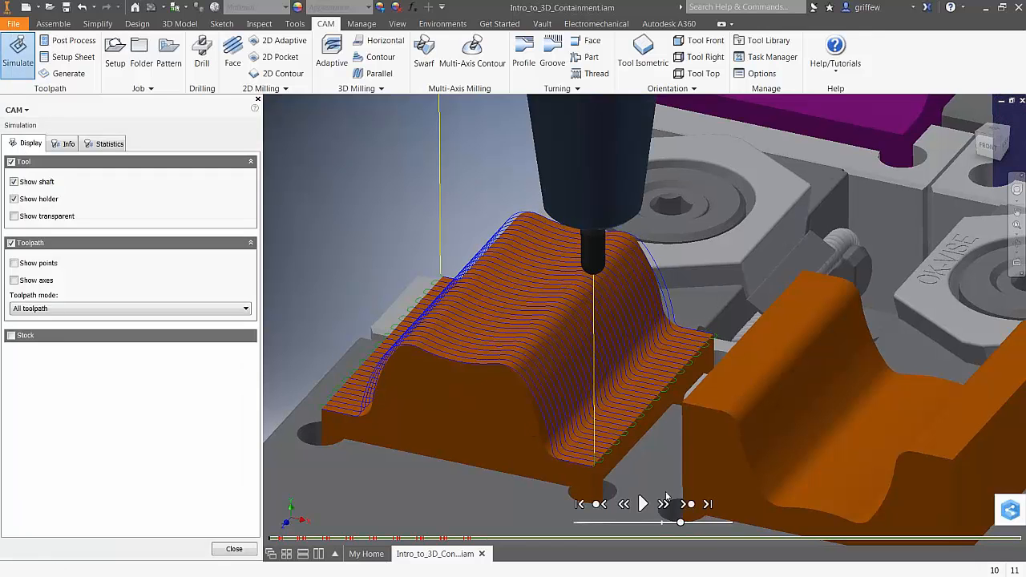
left_click(306, 539)
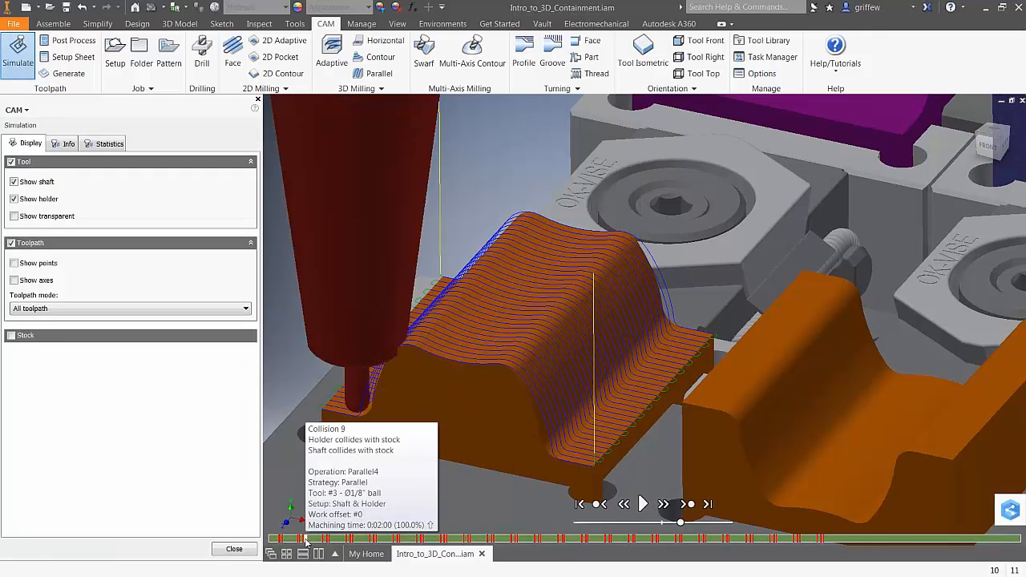
middle_click_drag(306, 543, 403, 313, "shift")
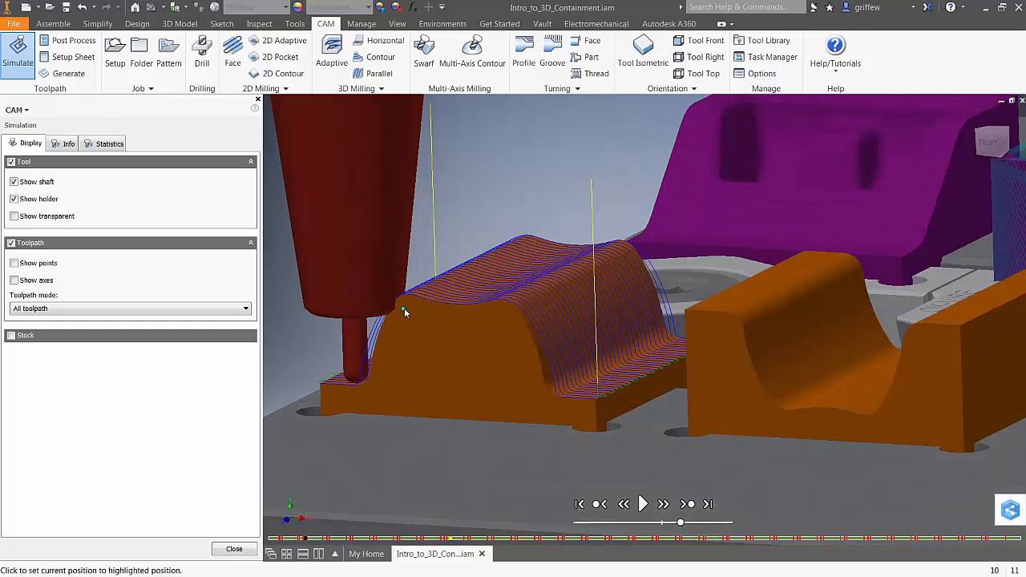
middle_click_drag(427, 299, 535, 227, "shift")
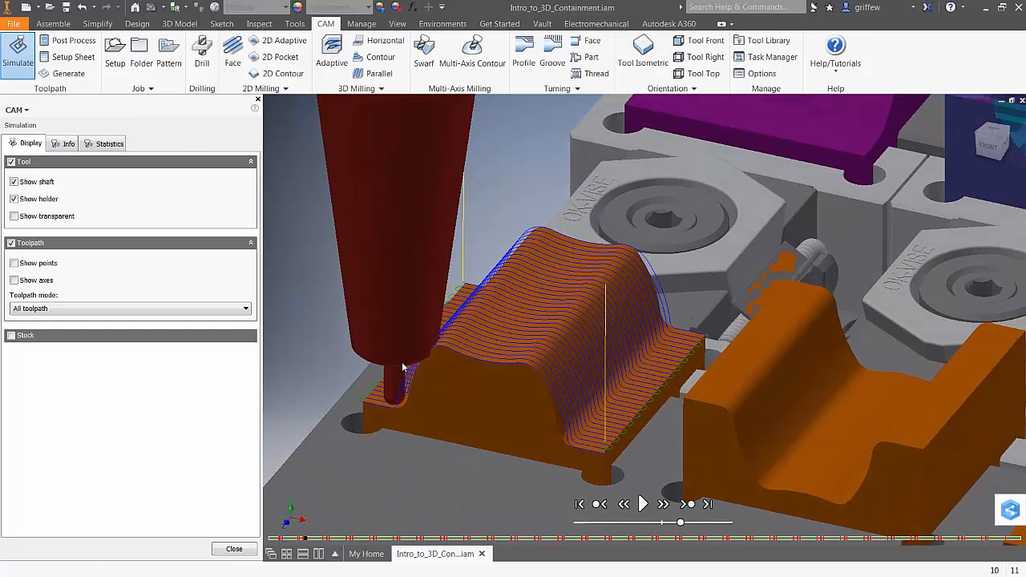
left_click(234, 549)
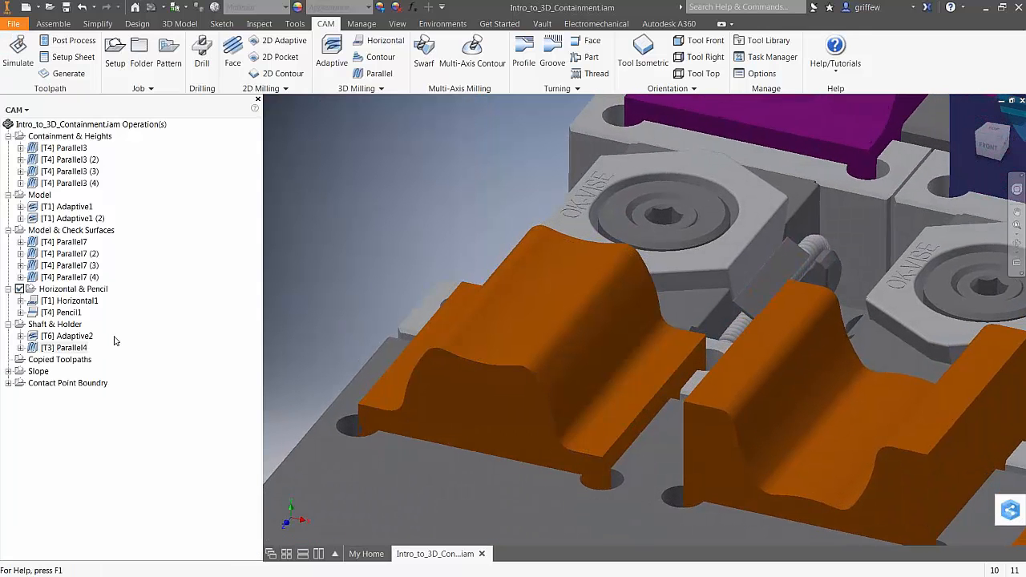
- Enable Shaft & Holder in Parallel4 with the Trimmed mode, regenerate the operation and inspect its toolpath
right_click(68, 349)
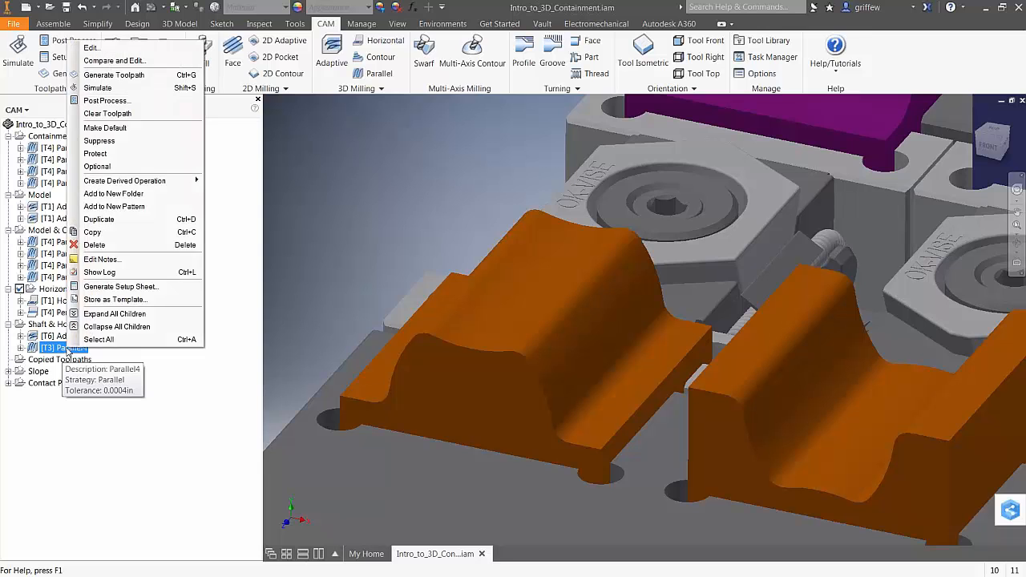
left_click(91, 47)
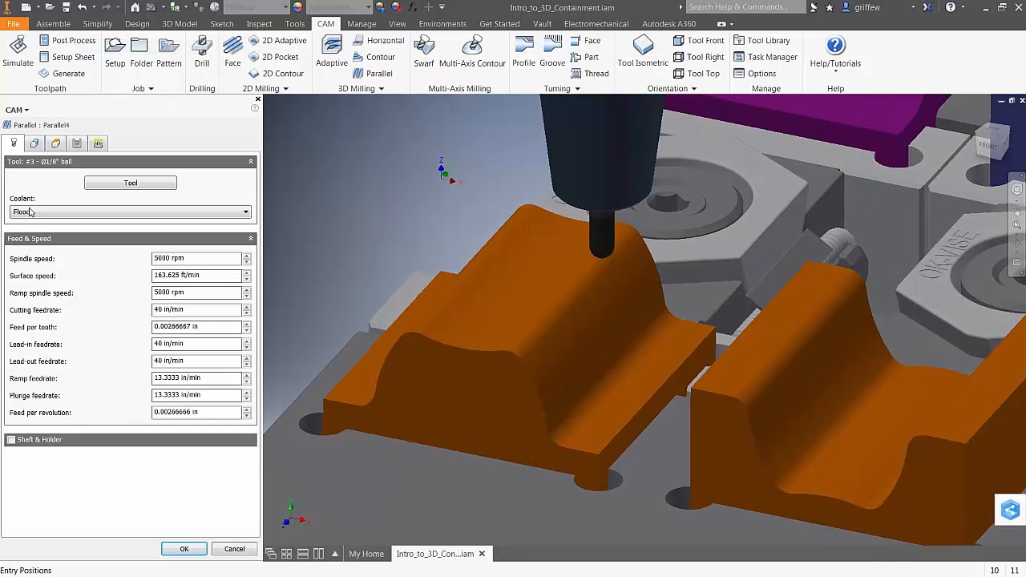
left_click(11, 440)
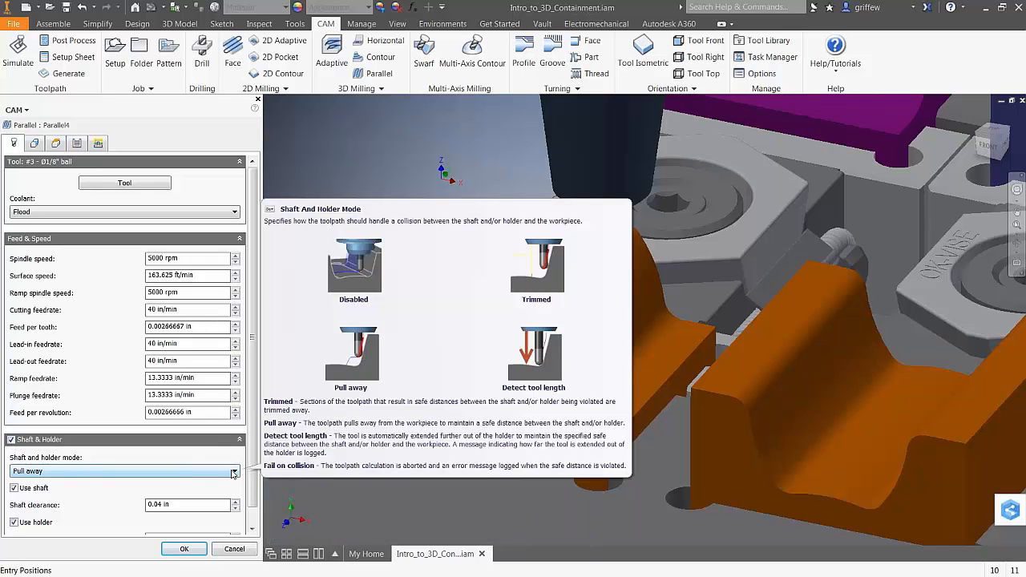
left_click(233, 473)
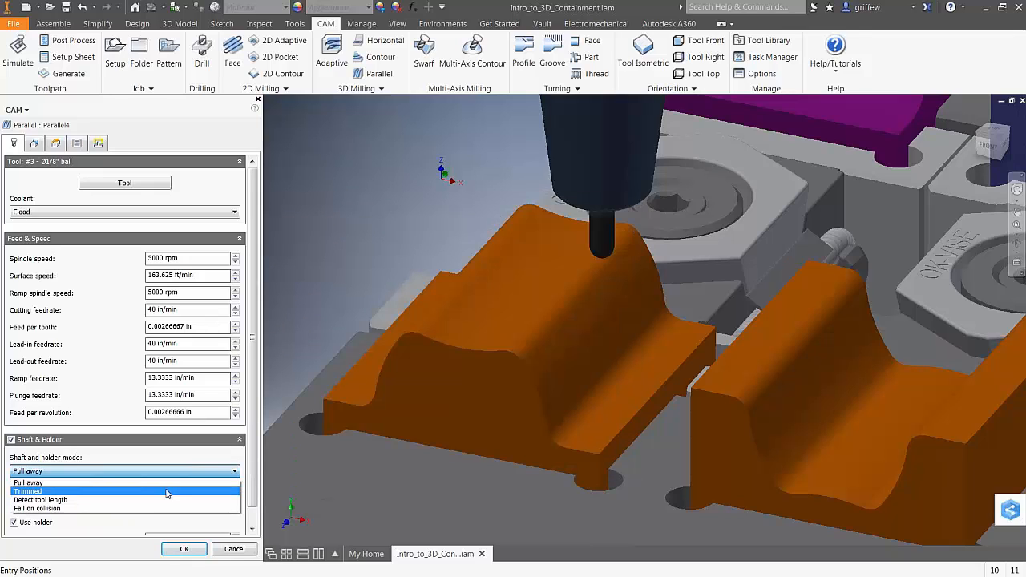
left_click(166, 490)
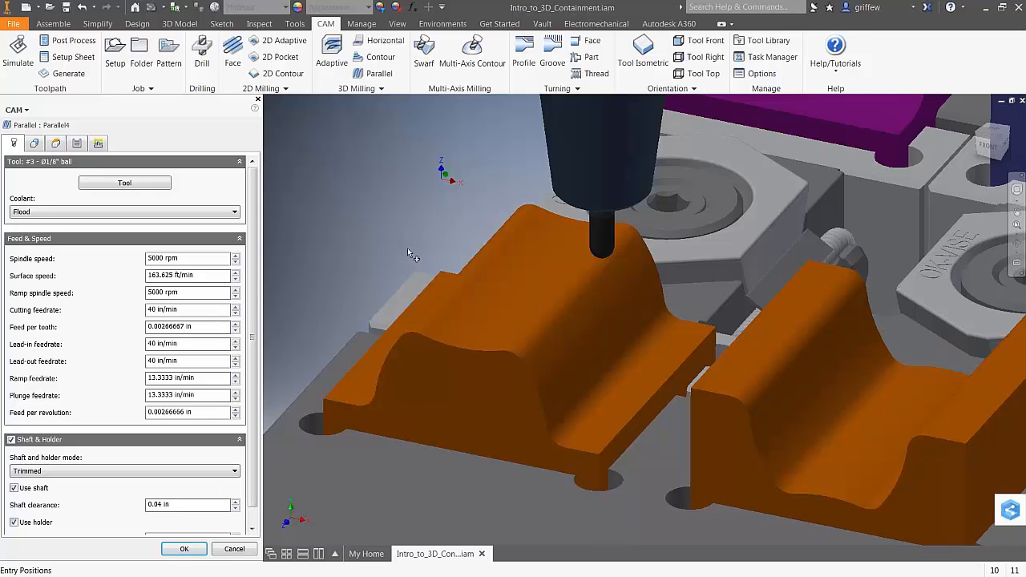
left_click(183, 550)
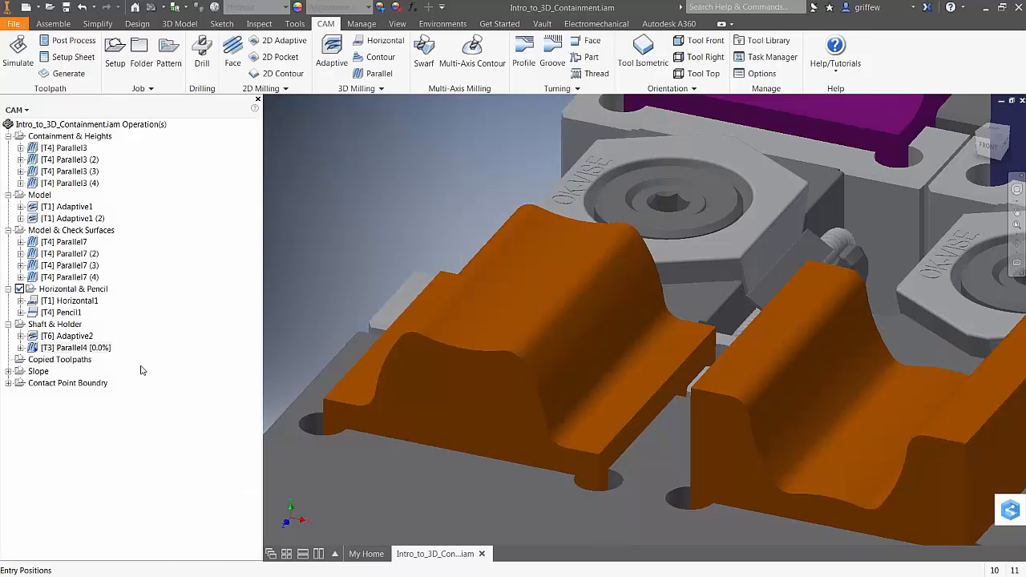
middle_click_drag(284, 272, 342, 203, "shift")
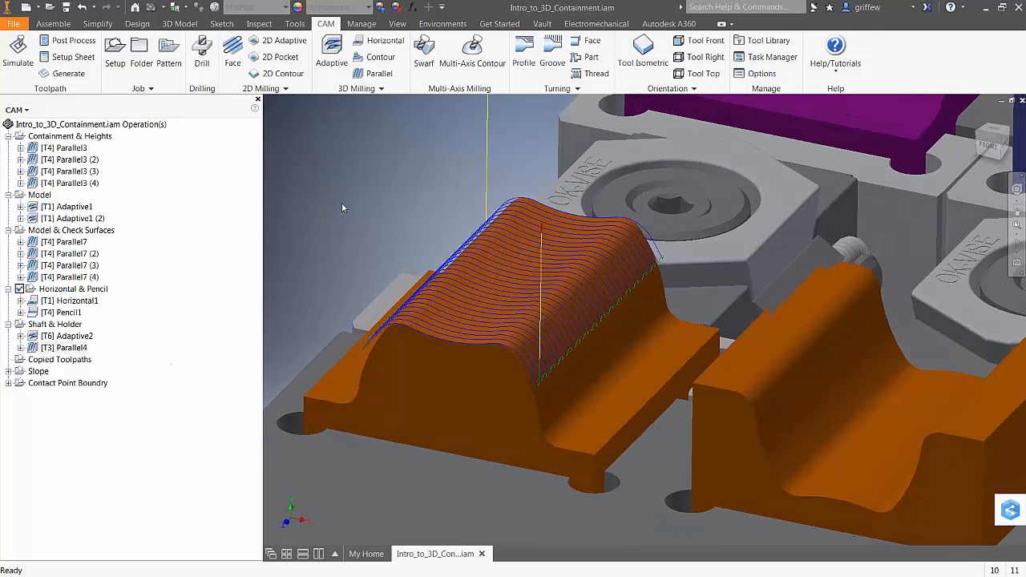
middle_click_drag(546, 338, 548, 384, "shift")
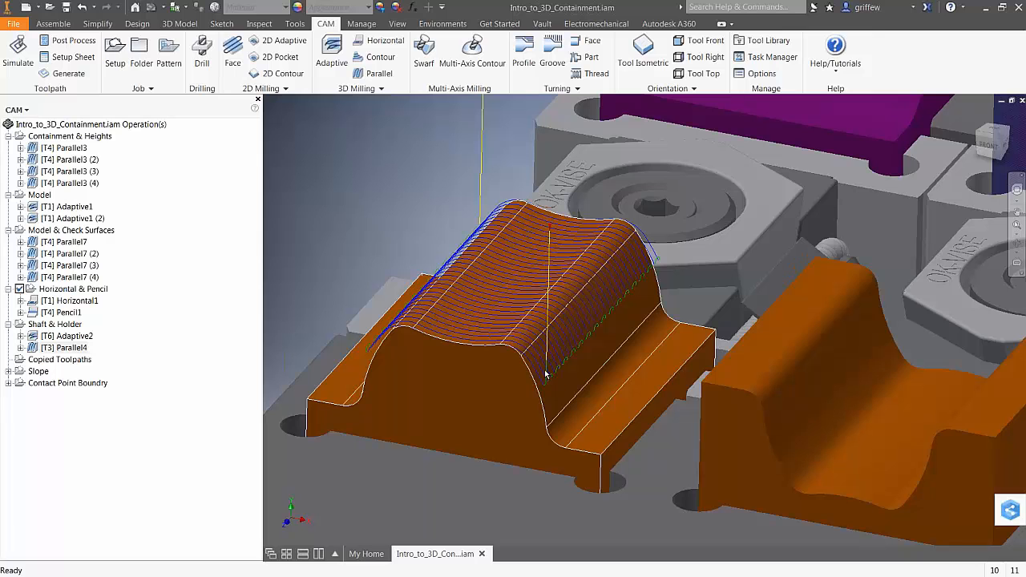
middle_click_drag(376, 202, 372, 191, "shift")
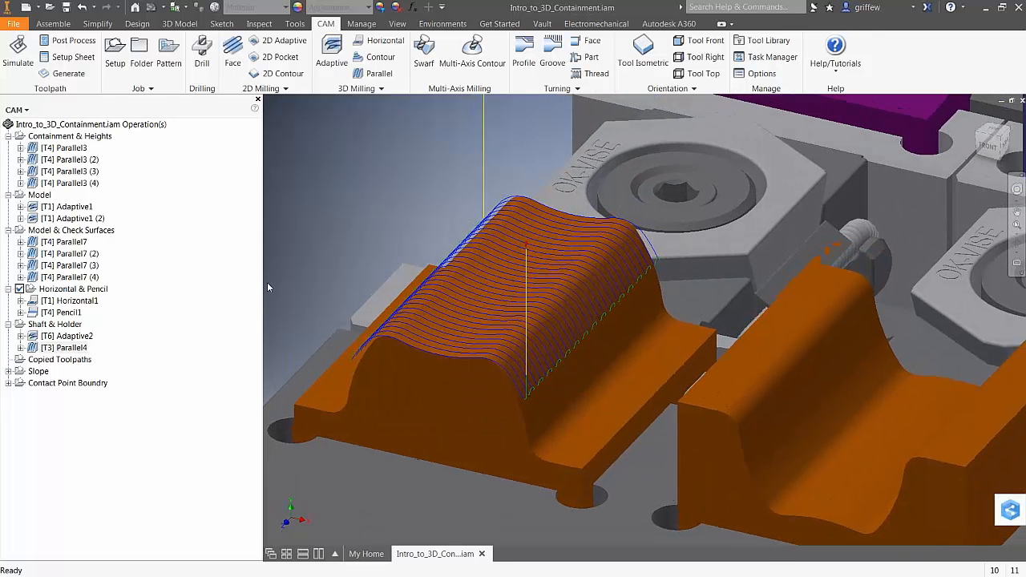
- Duplicate the Parallel4 operation within the Shaft & Holder setup
right_click(72, 351)
left_click(82, 441)
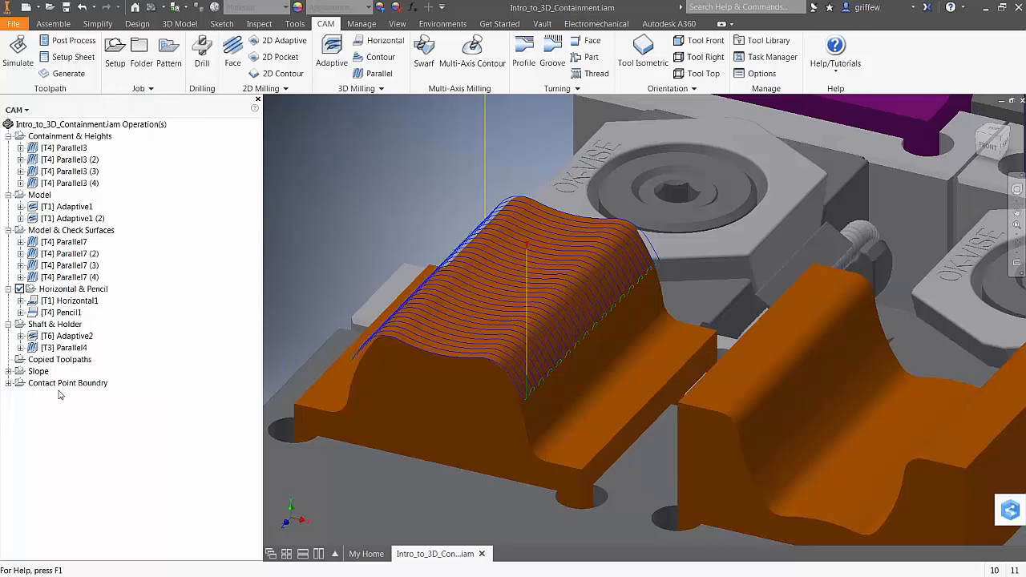
left_click(63, 348)
key("ctrl+d")
left_click(80, 360)
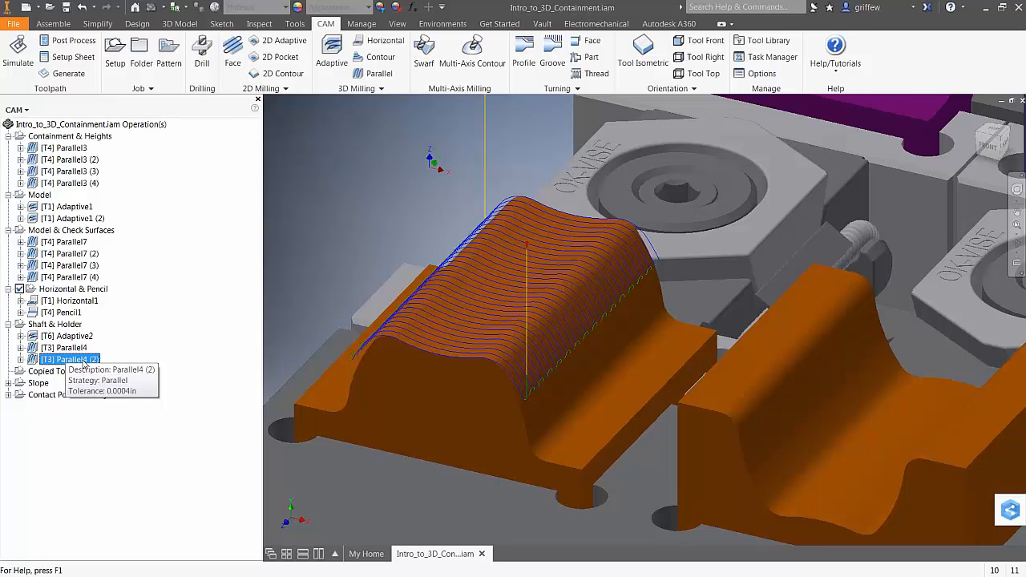
- Edit the duplicated Parallel operation to turn off Shaft & Holder and use tool #6, the Ø1/8" ball mill
right_click(83, 362)
left_click(133, 64)
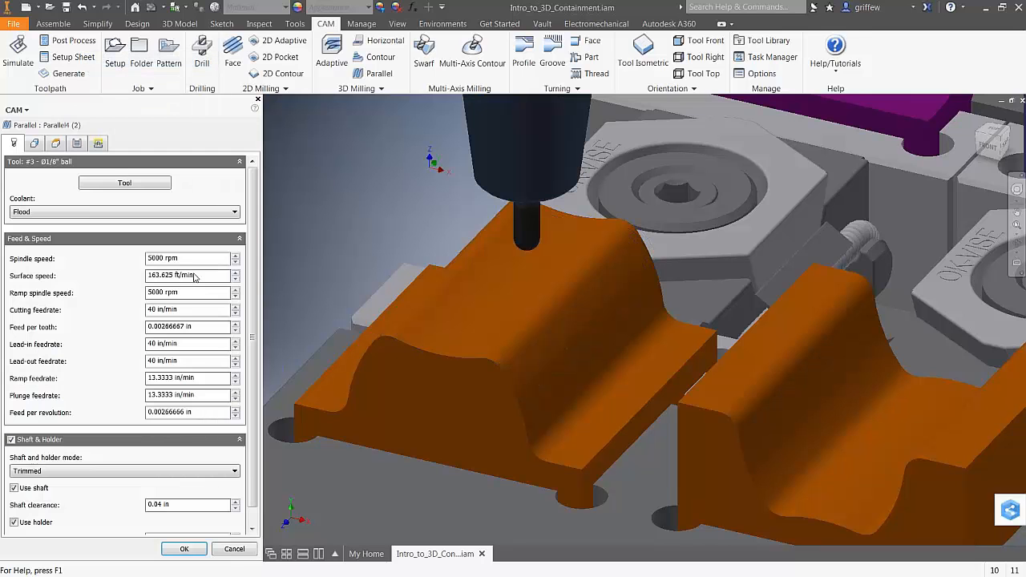
left_click(11, 441)
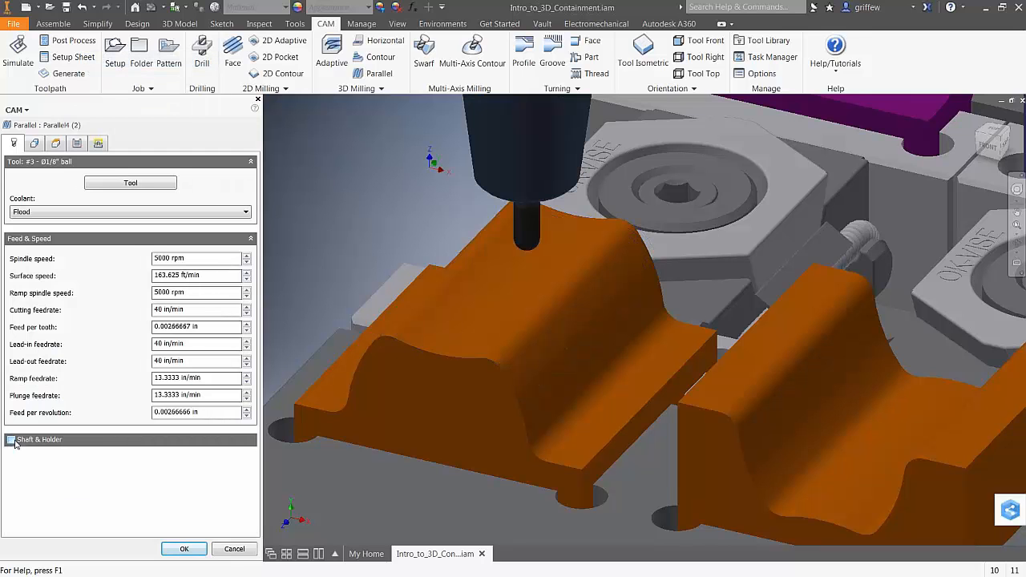
left_click(125, 184)
left_click(375, 373)
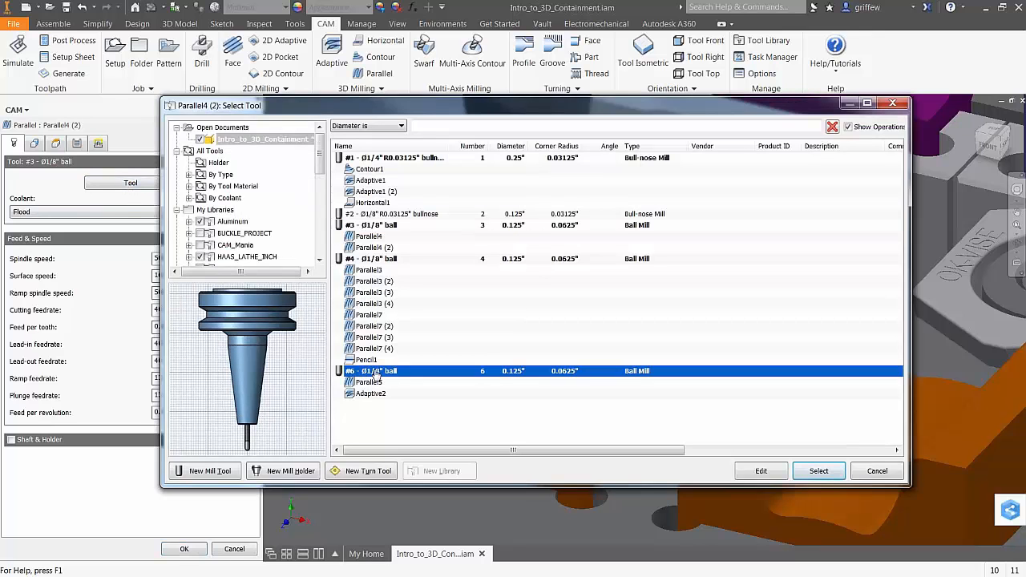
left_click(819, 471)
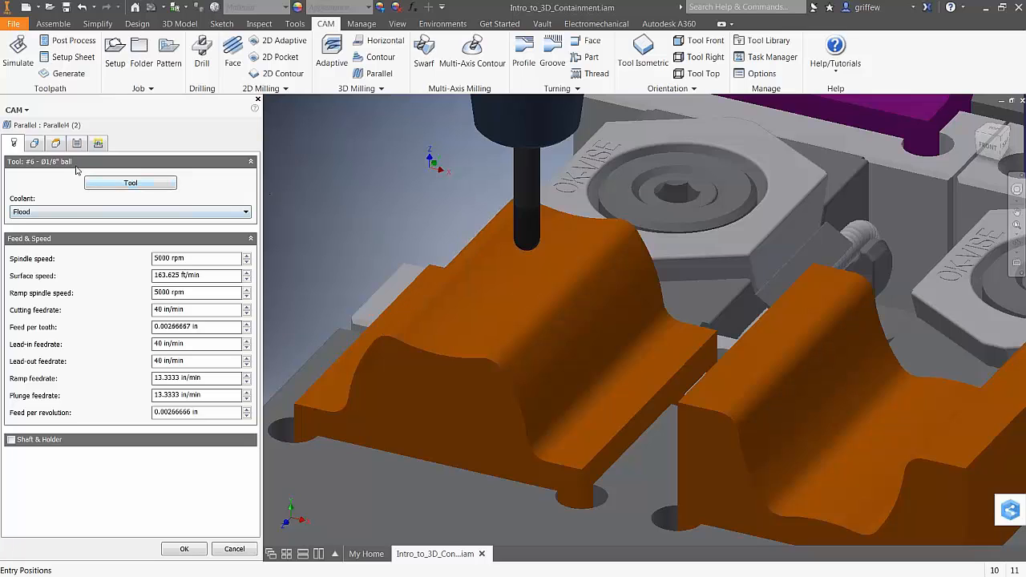
- Enable rest machining from previous operation(s) in the duplicated Parallel operation and generate it
left_click(35, 143)
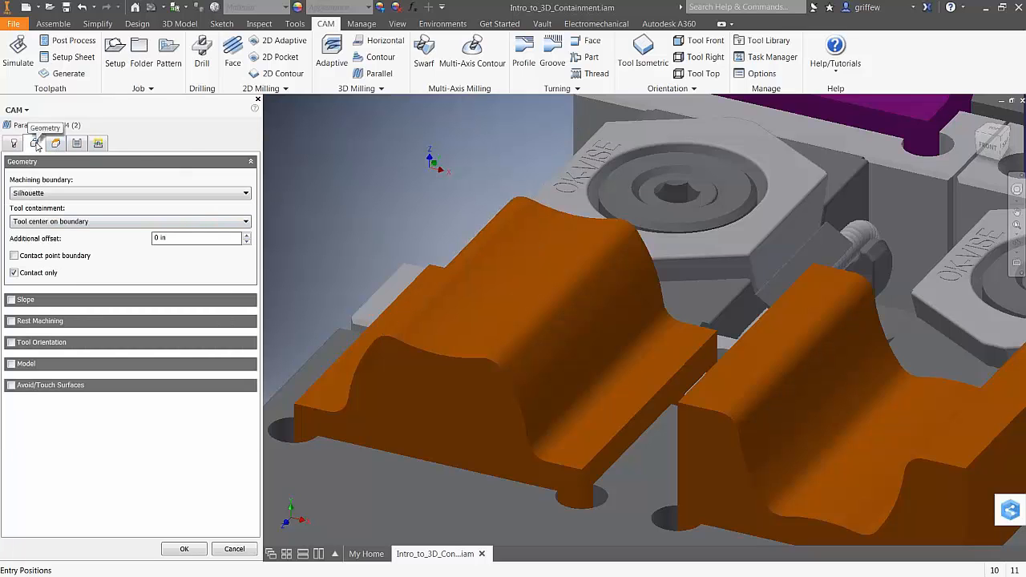
left_click(11, 321)
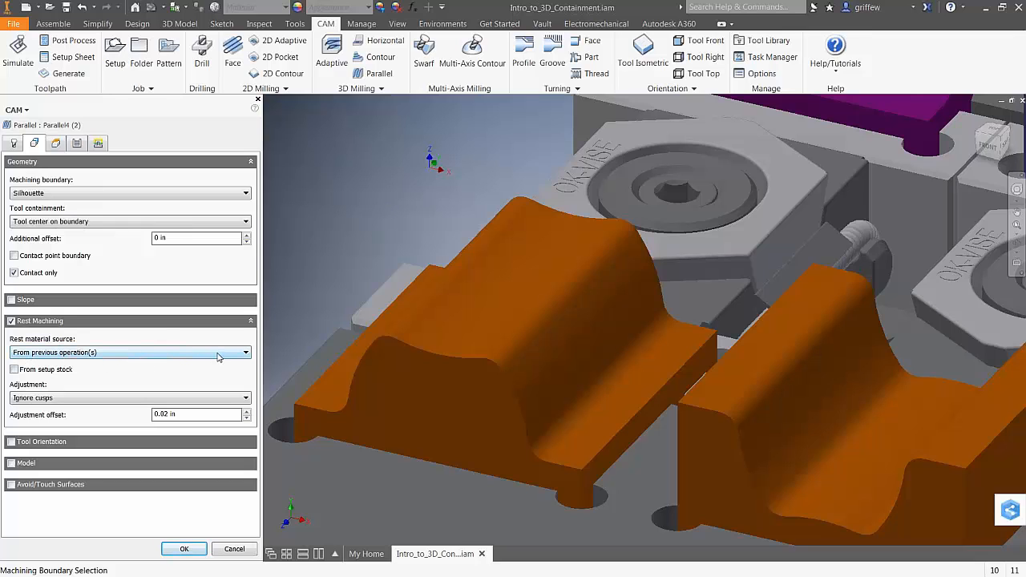
mouse_move(172, 353)
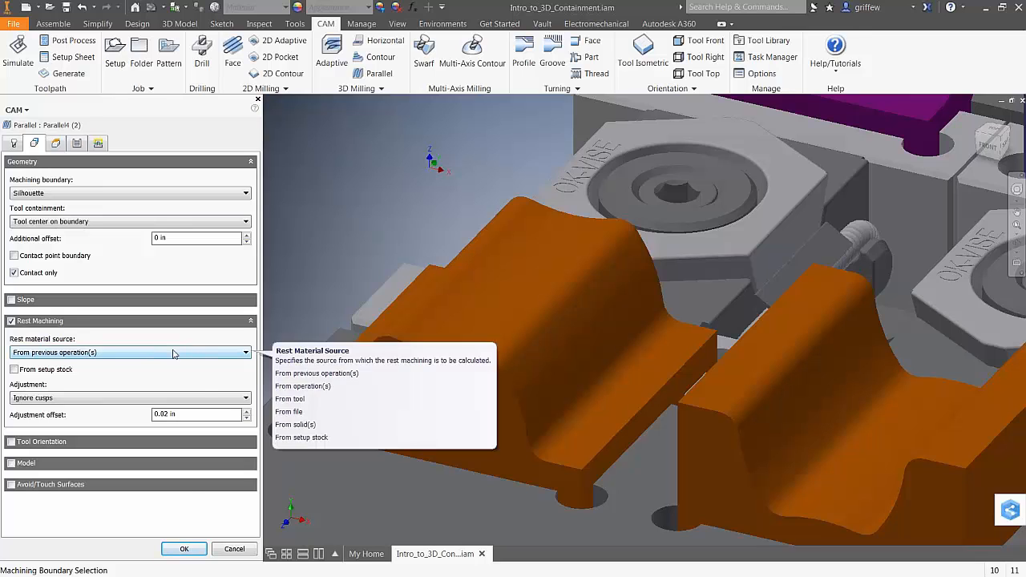
left_click(184, 549)
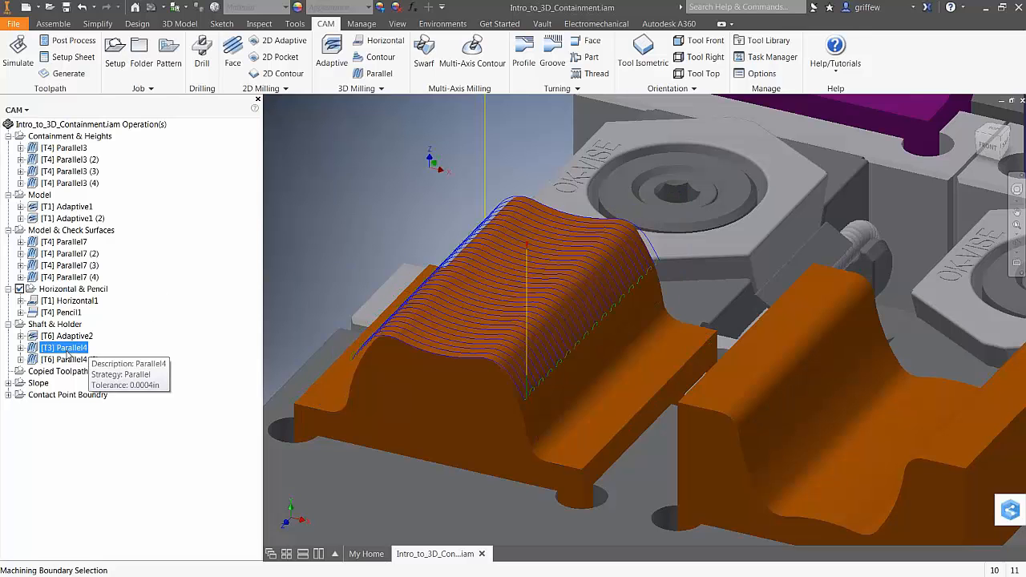
- Compare the rest-machining toolpath of the duplicate with the trimmed Parallel4 toolpath
left_click(70, 359)
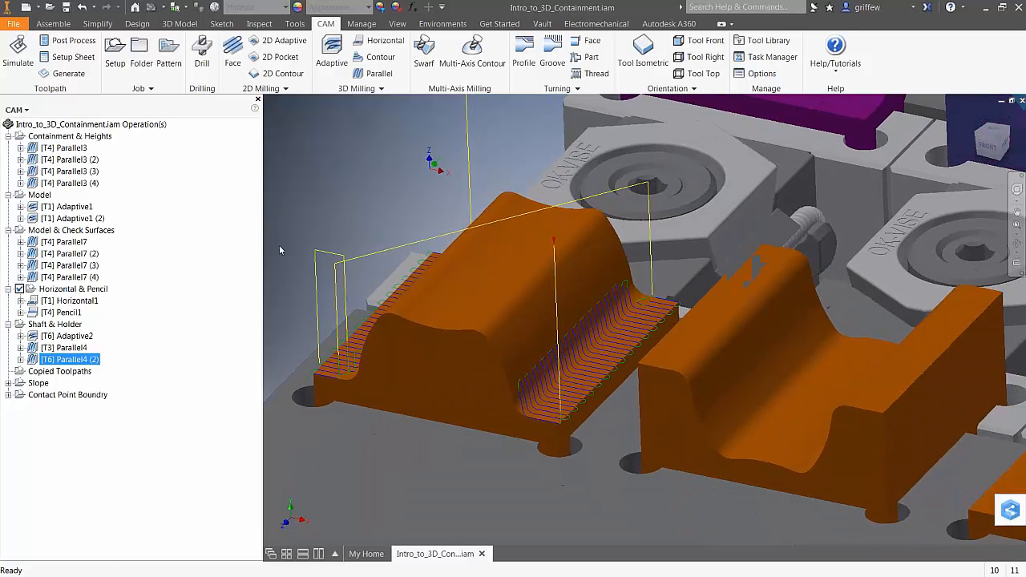
left_click(64, 348)
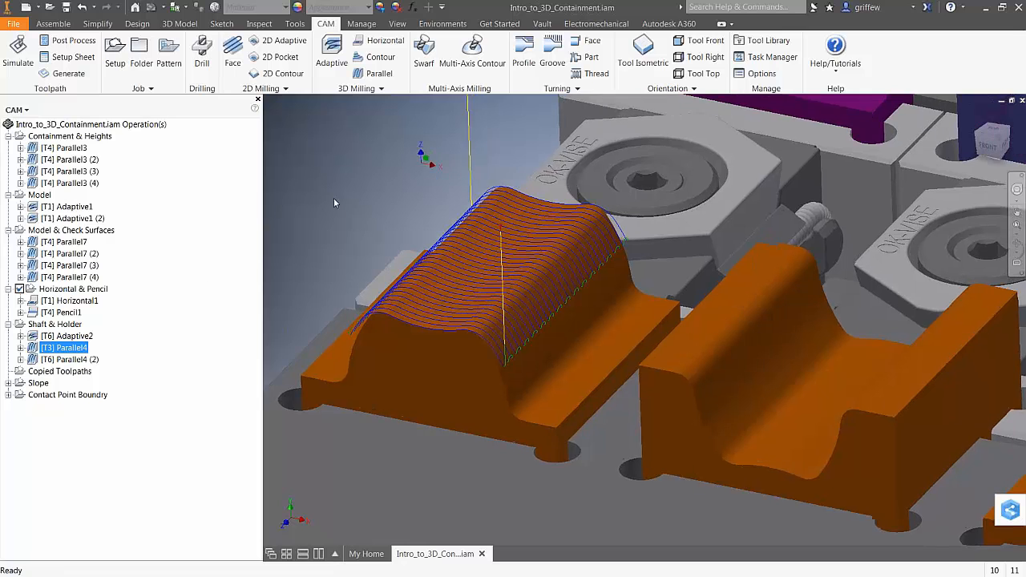
left_click(147, 383)
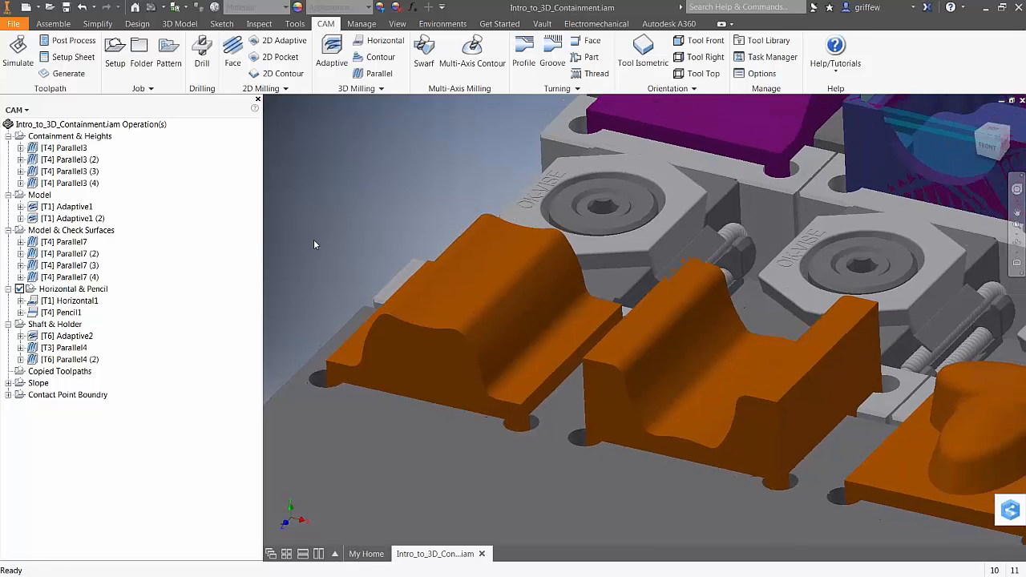
- Copy Adaptive2, Parallel4 and Parallel4 (2) from the Shaft & Holder setup into the Copied Toolpaths setup and generate the copies
left_click(57, 372)
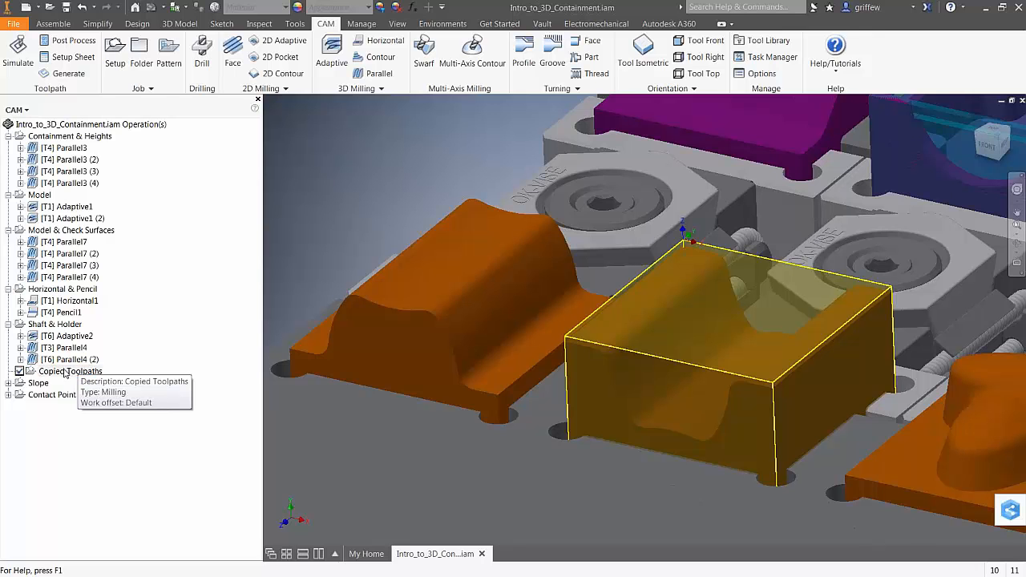
left_click(68, 373)
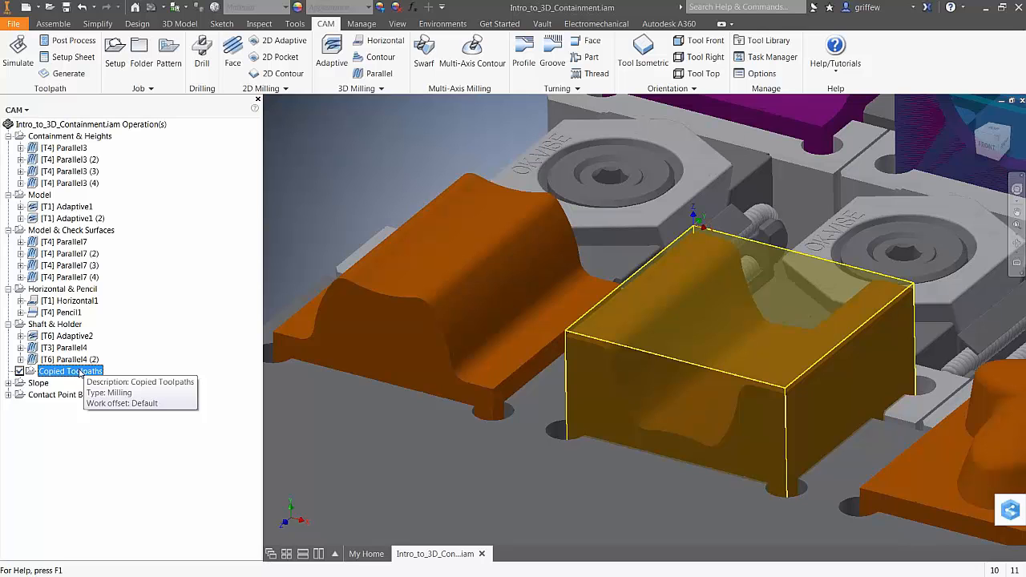
left_click(71, 336)
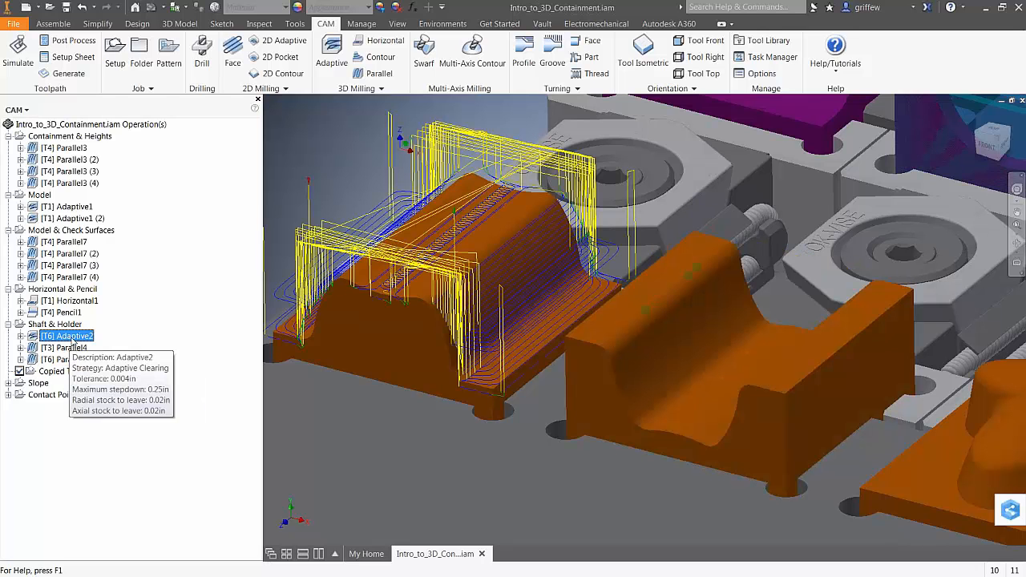
left_click(73, 359, "shift")
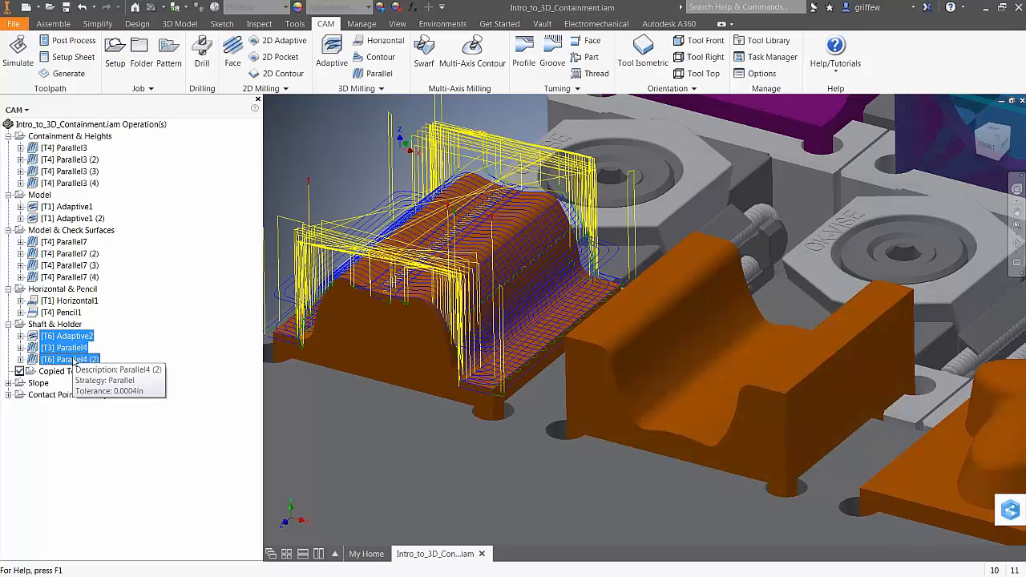
key("Escape")
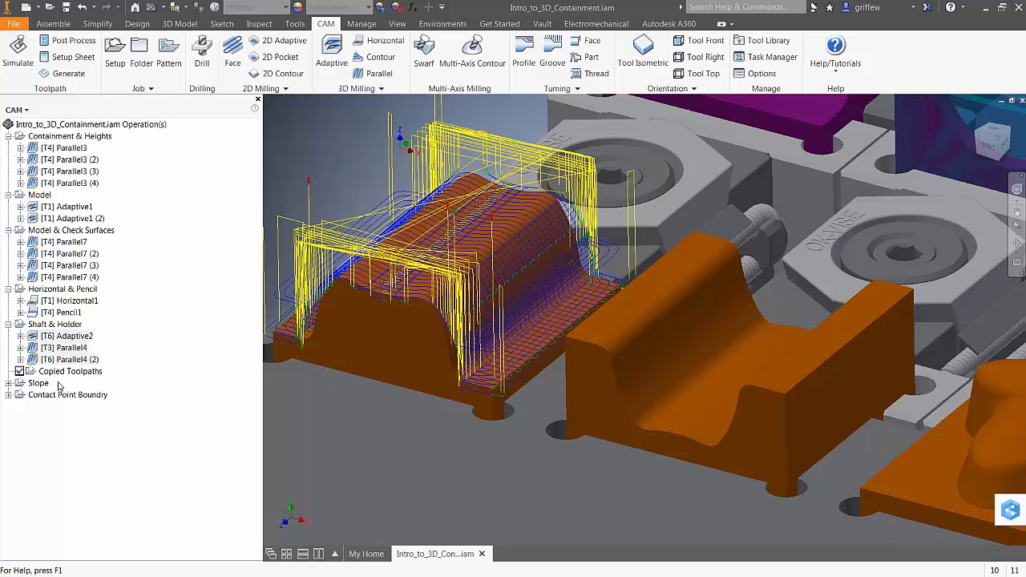
left_click(60, 373)
key("Return")
key("ctrl+v")
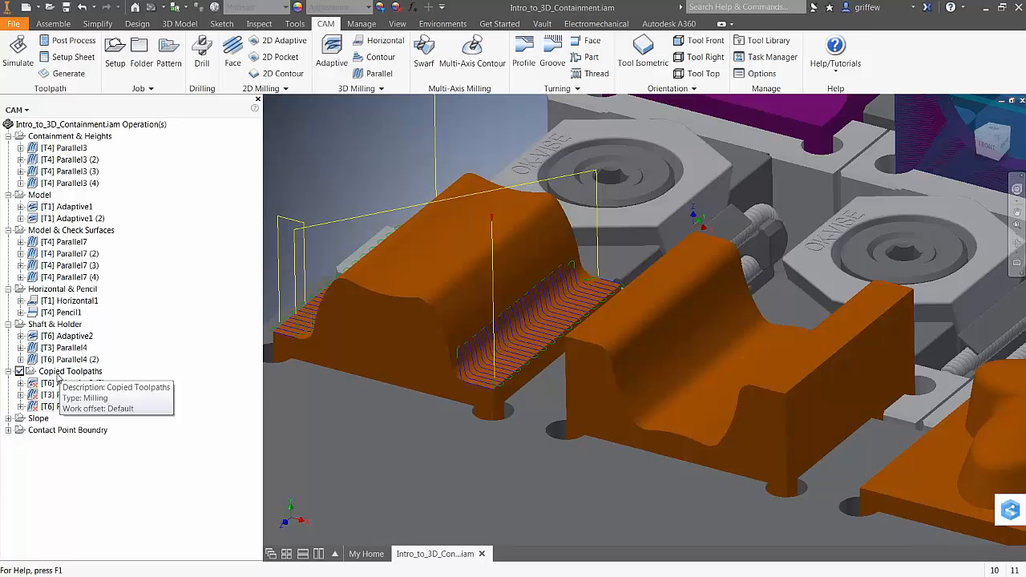
left_click(60, 372)
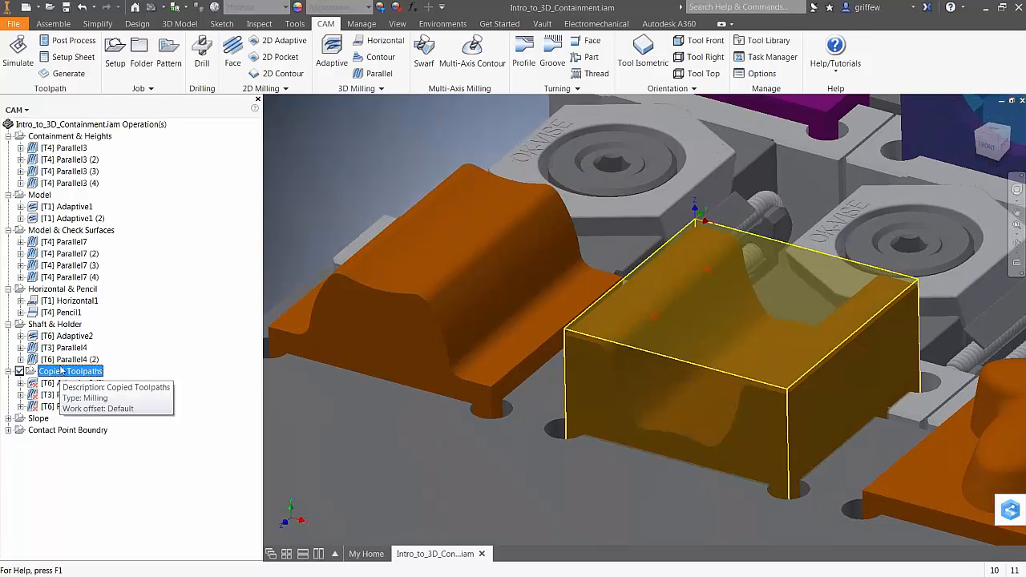
left_click(53, 73)
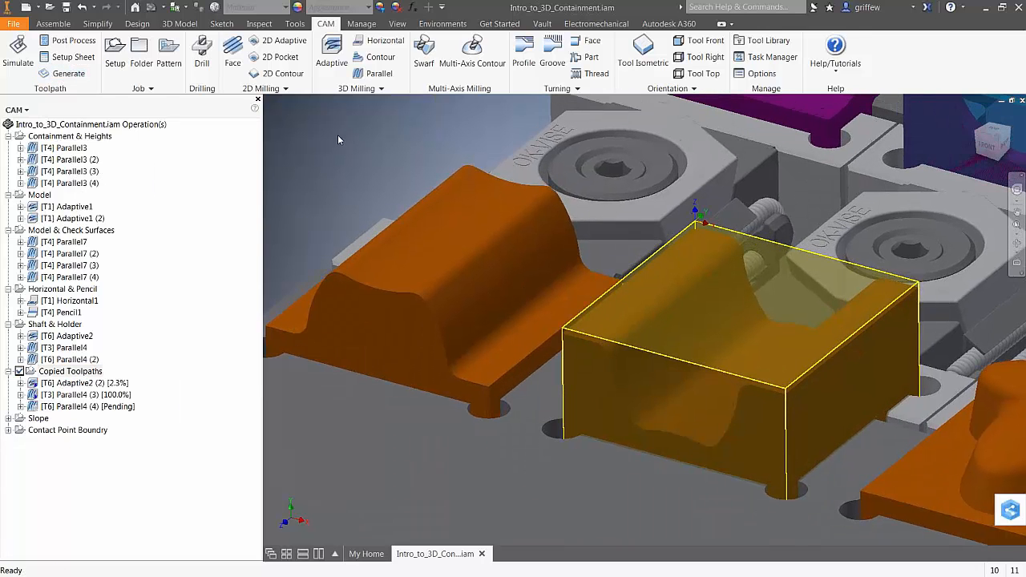
- Compare the toolpaths of the three copied operations, Adaptive2 (2), Parallel4 (3) and Parallel4 (4), on the second part
left_click(105, 383)
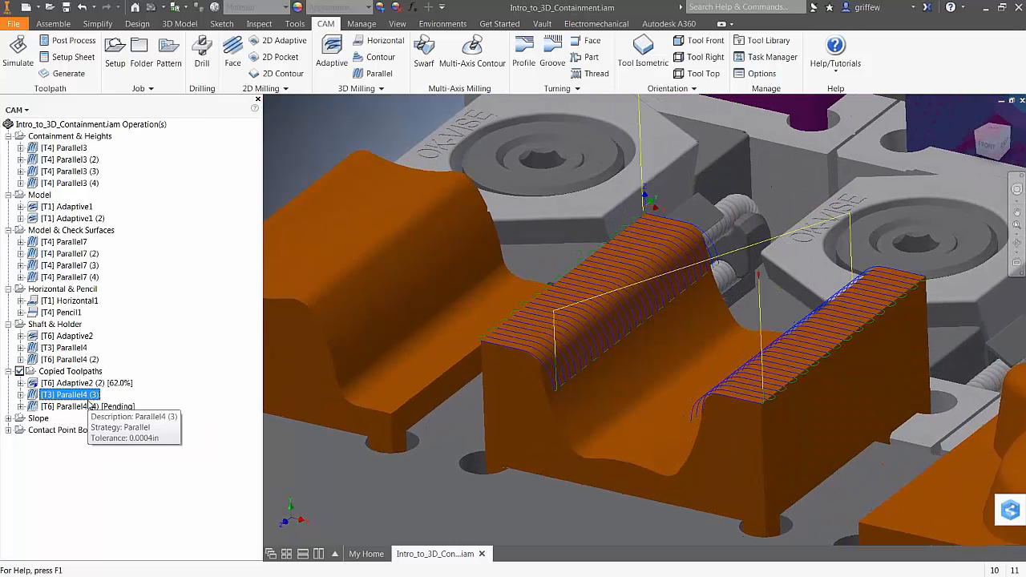
left_click(86, 407)
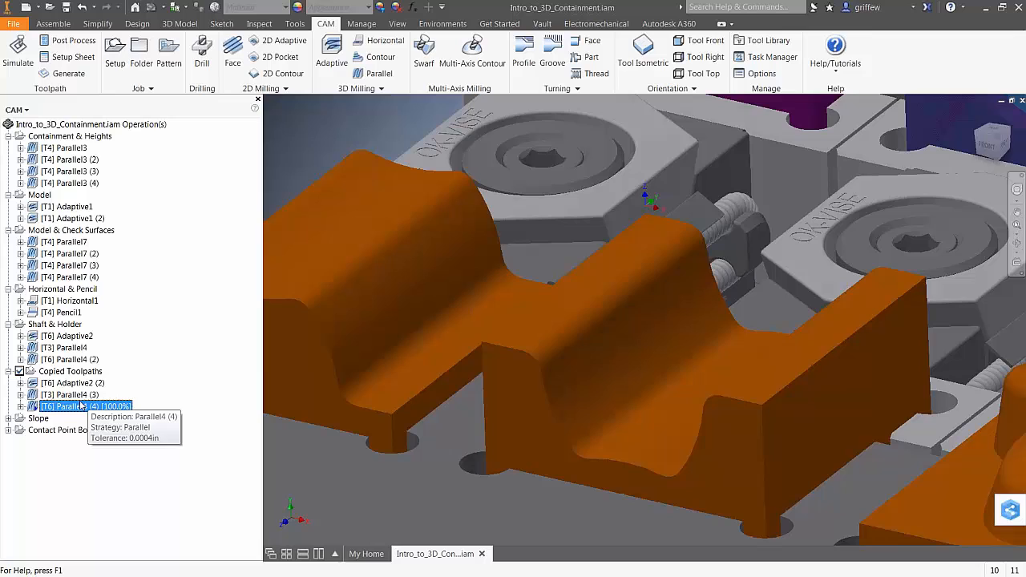
left_click(77, 385)
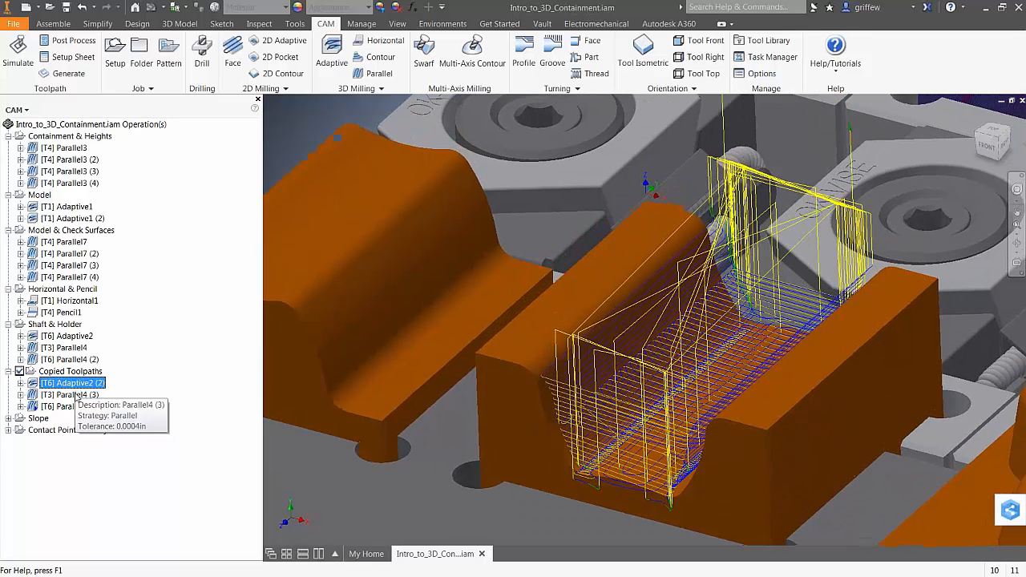
left_click(76, 395)
left_click(74, 407)
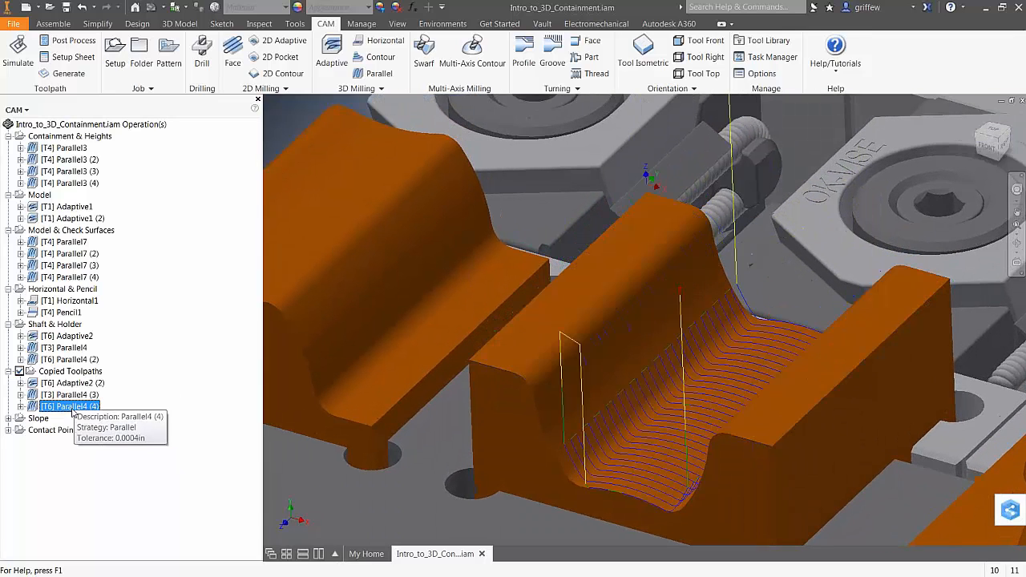
left_click(78, 384)
left_click(77, 395)
left_click(76, 407)
left_click(77, 383)
left_click(76, 395)
left_click(70, 407)
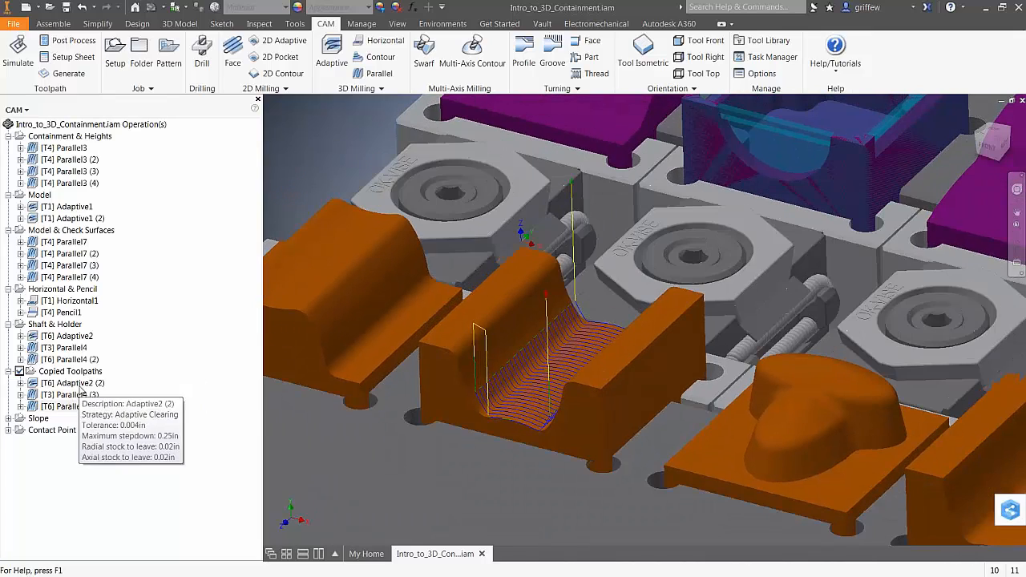
left_click(76, 383)
left_click(76, 396, "shift")
left_click(74, 407, "shift")
right_click(74, 407)
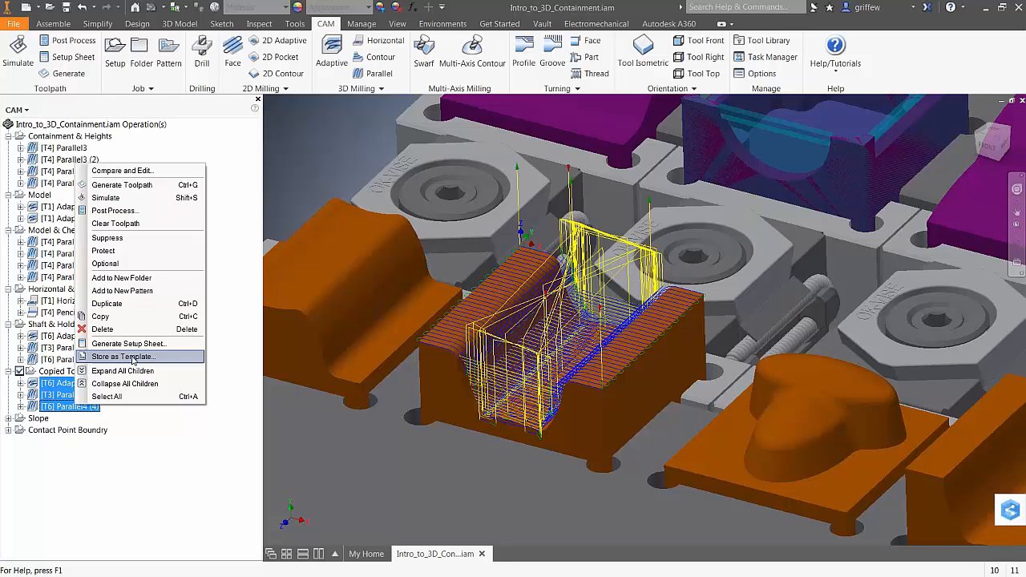
left_click(120, 474)
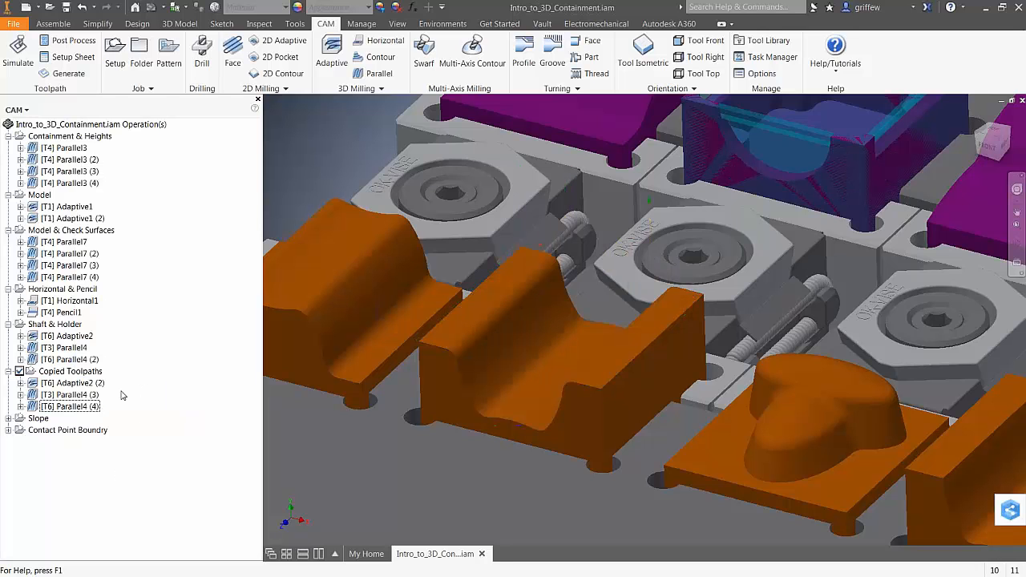
- Expand the Slope setup and display the Contour1 toolpath on its part
scroll(313, 191, "up", 2)
middle_click_drag(737, 352, 555, 351)
scroll(513, 353, "down", 2)
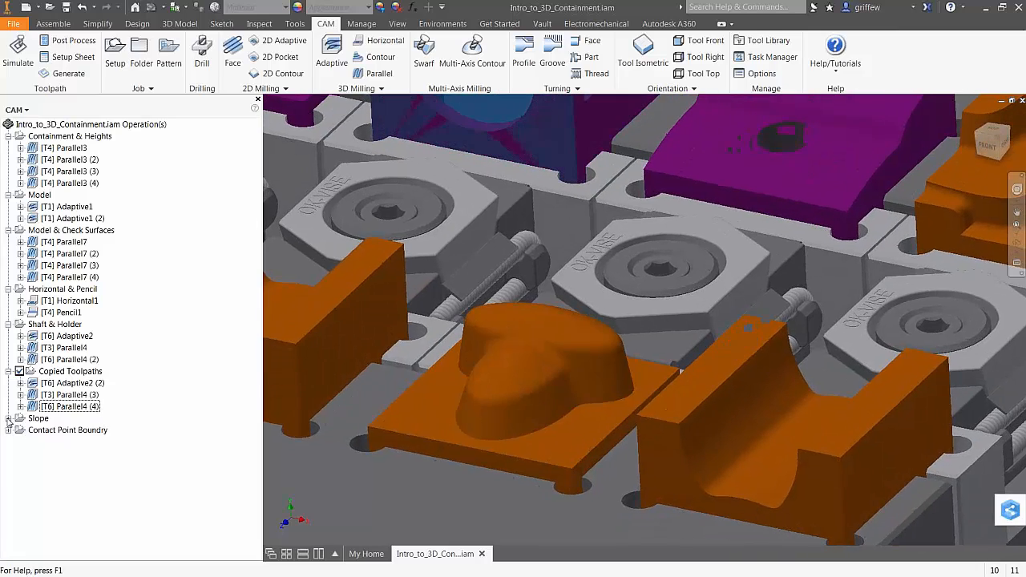
left_click(8, 419)
left_click(70, 428)
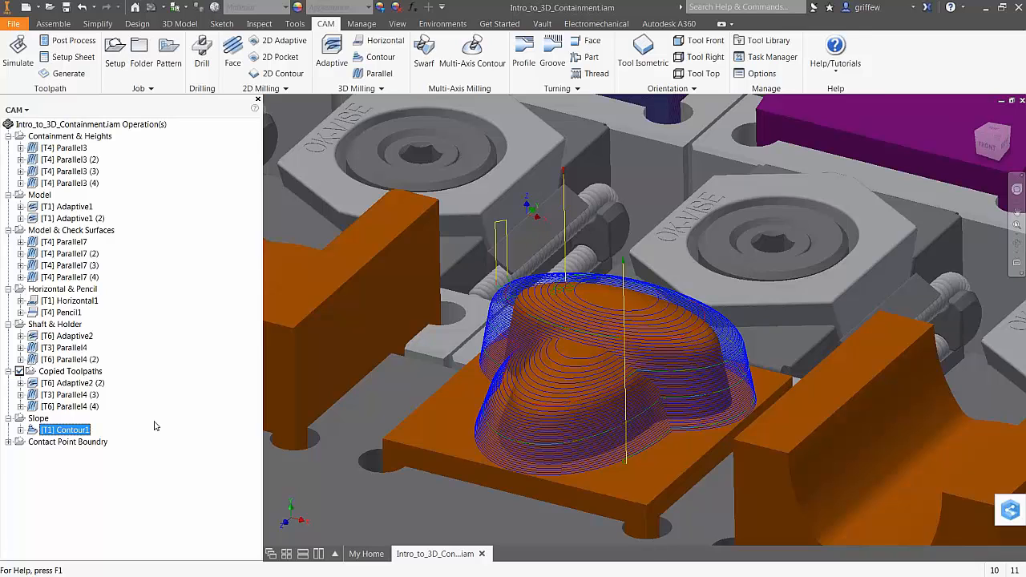
- Edit Contour1 to enable Slope with a from slope angle of 60 deg, and regenerate the toolpath
right_click(77, 431)
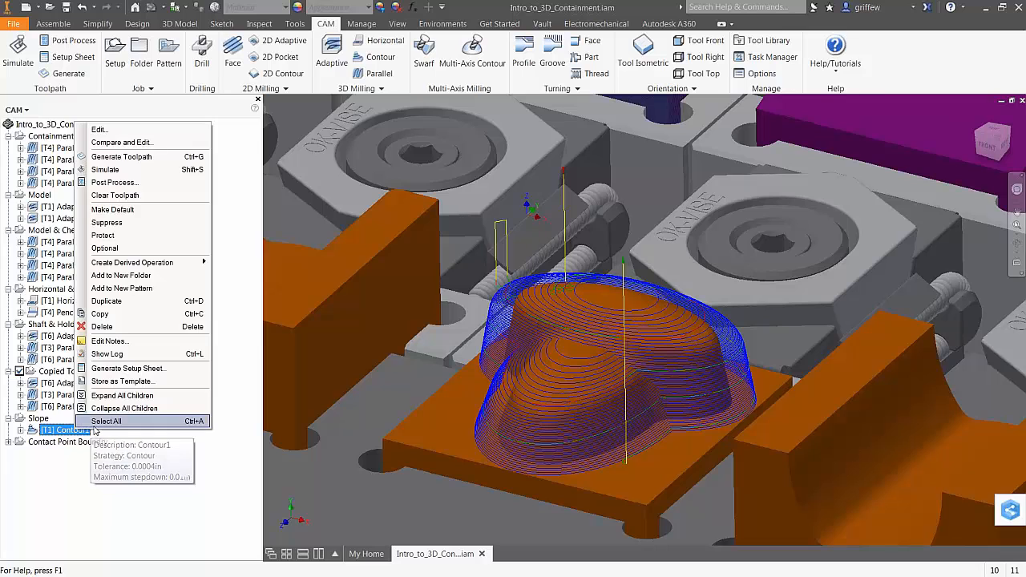
left_click(100, 129)
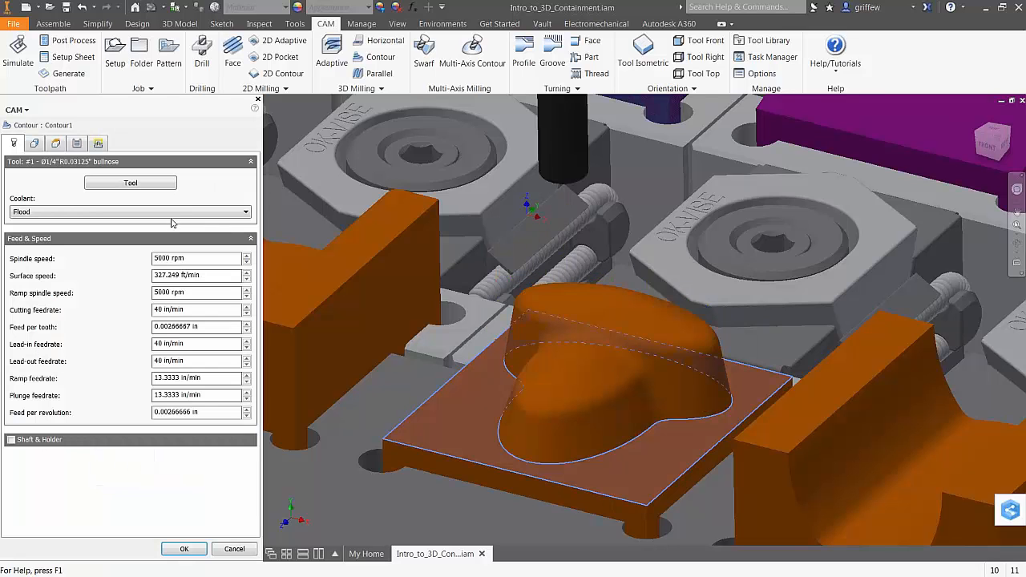
left_click(34, 145)
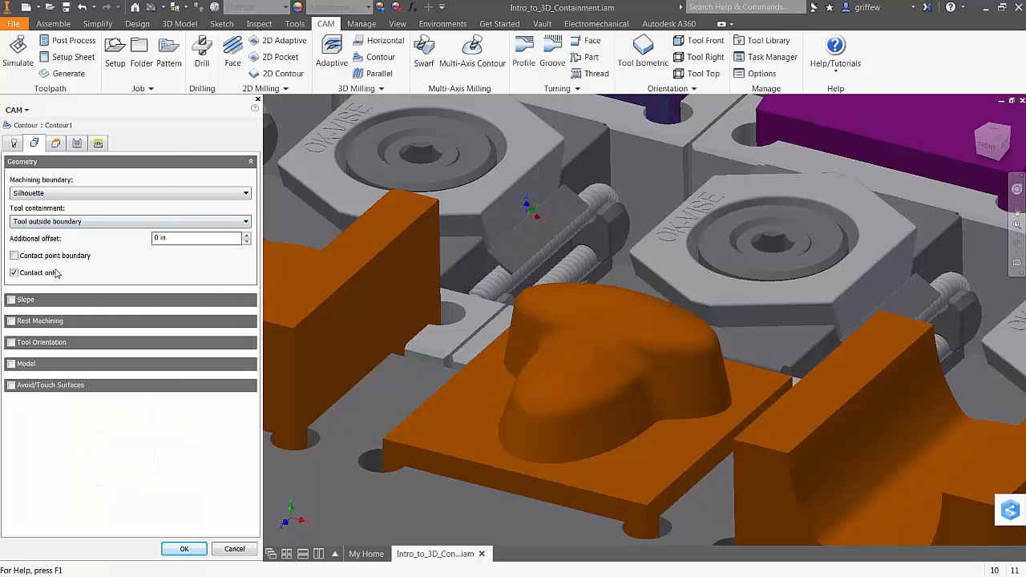
left_click(11, 300)
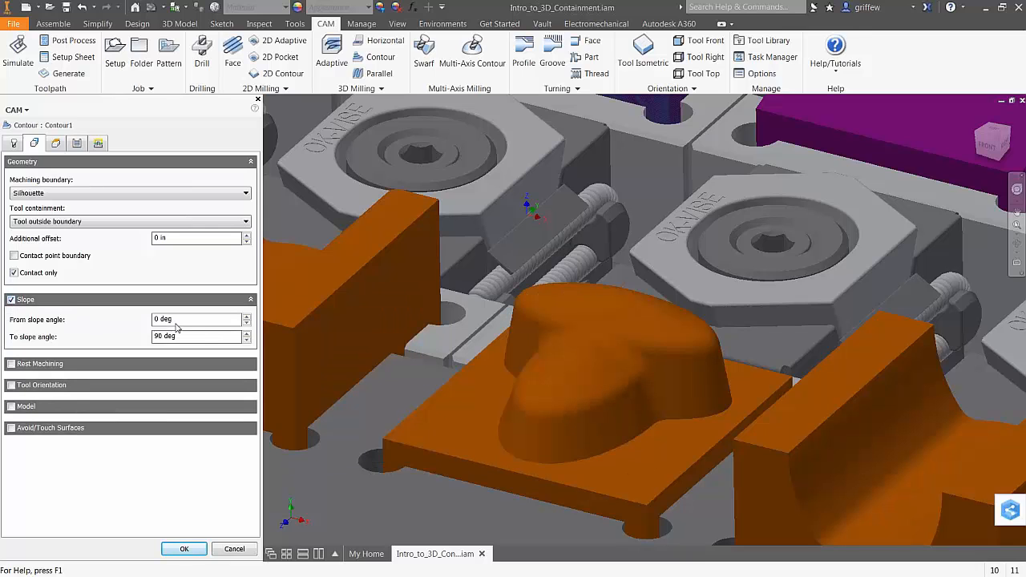
left_click(194, 325)
type("60")
left_click(187, 336)
left_click(183, 548)
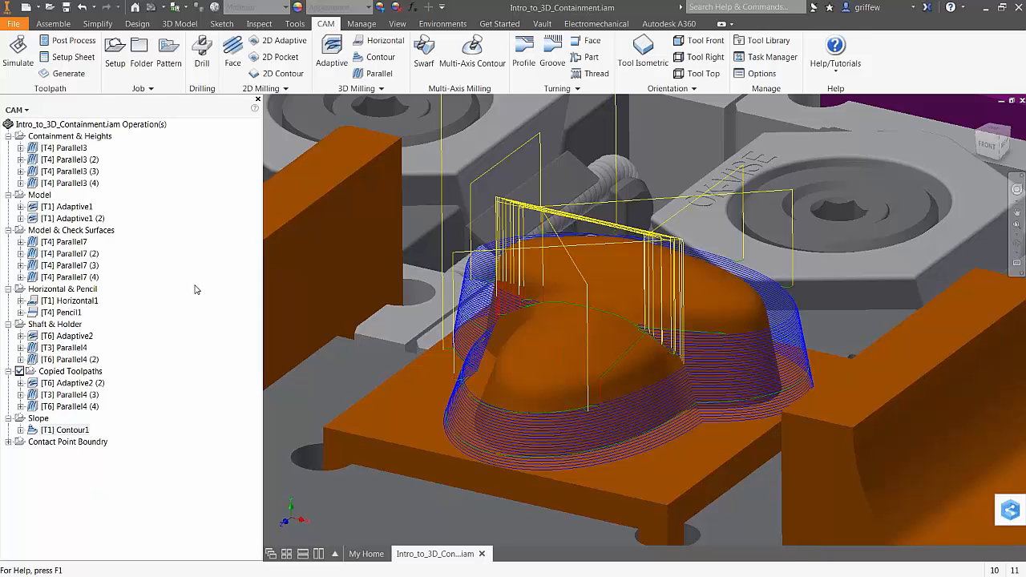
- Duplicate the Contour1 operation within the Slope setup
left_click(146, 401)
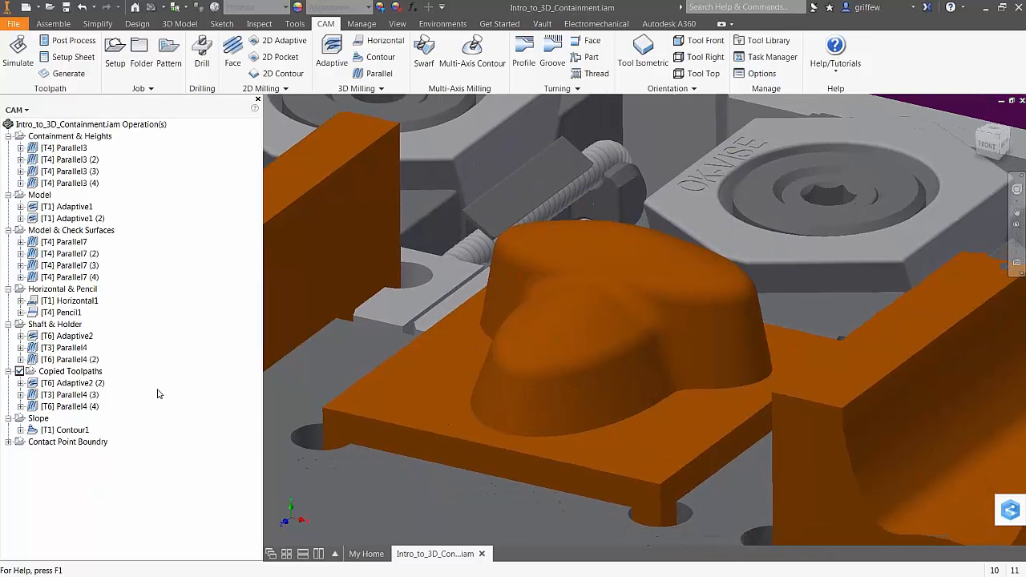
left_click(70, 432)
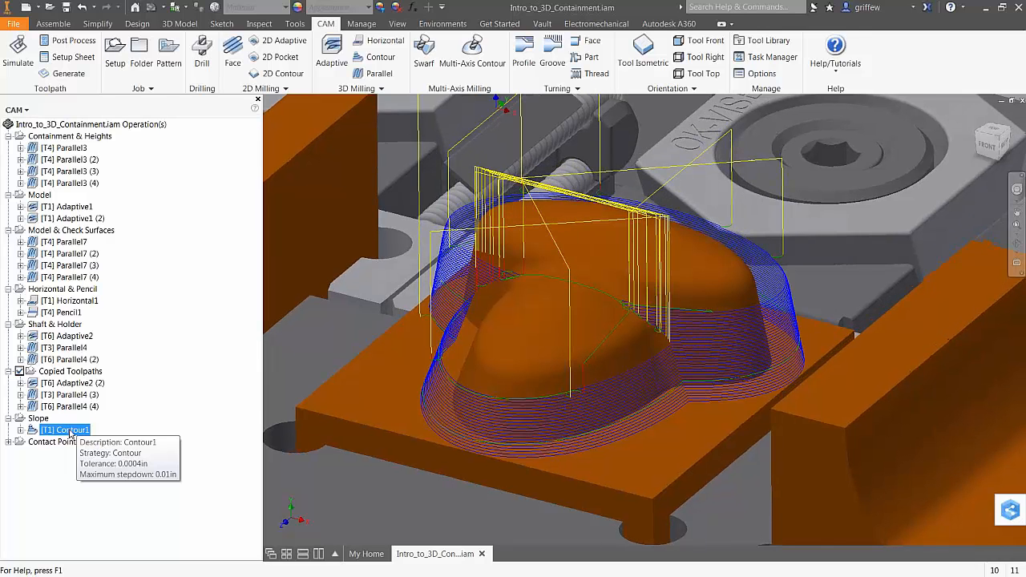
right_click(70, 432)
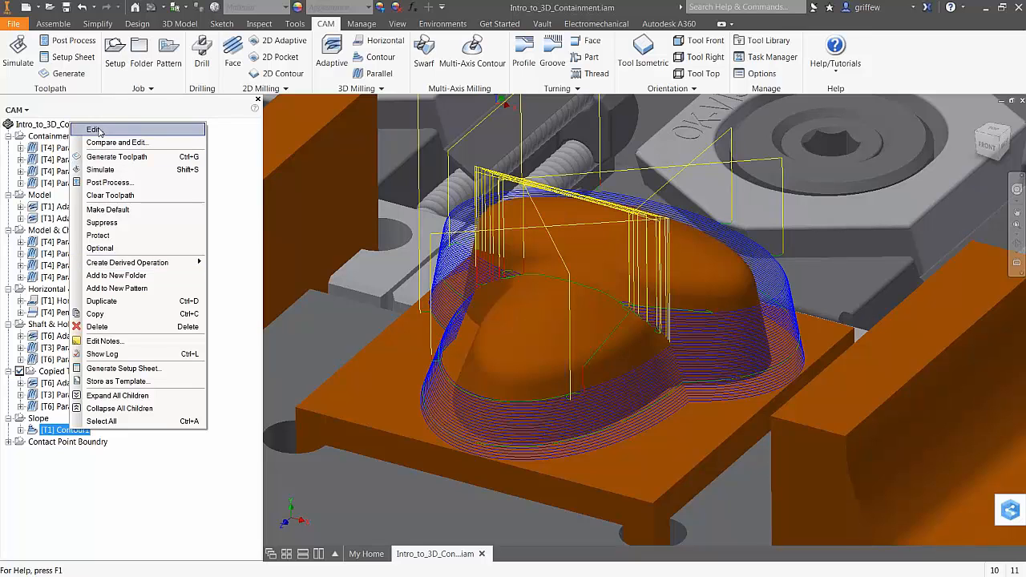
left_click(72, 433)
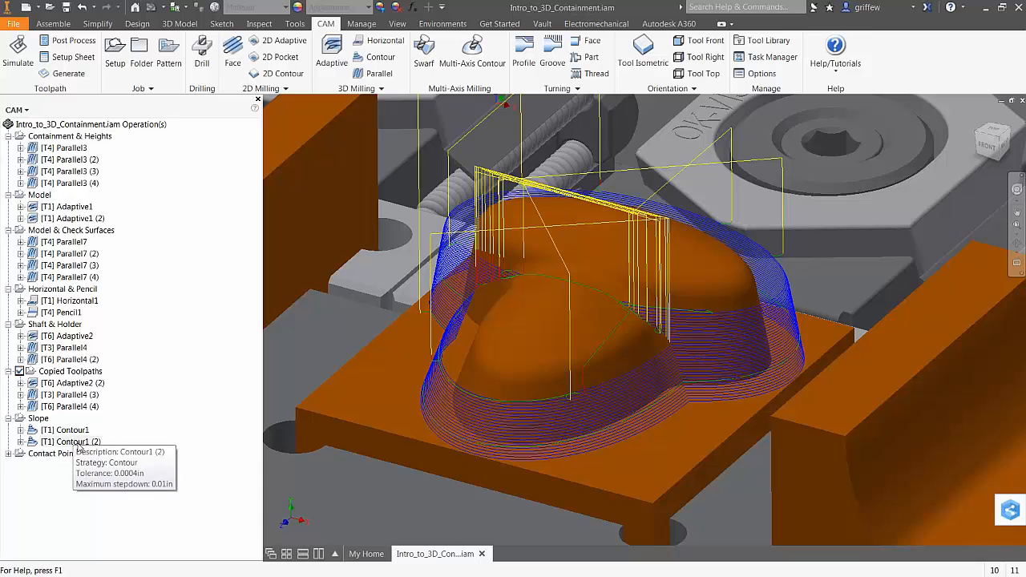
- Edit Contour1 (2) and turn off its Slope limits
right_click(75, 442)
left_click(128, 145)
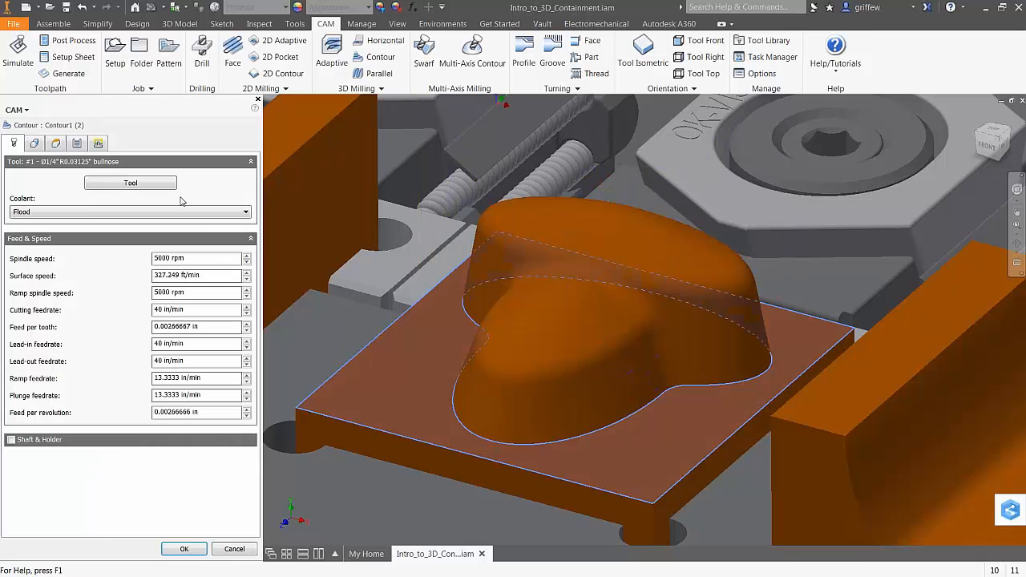
left_click(34, 143)
left_click(12, 299)
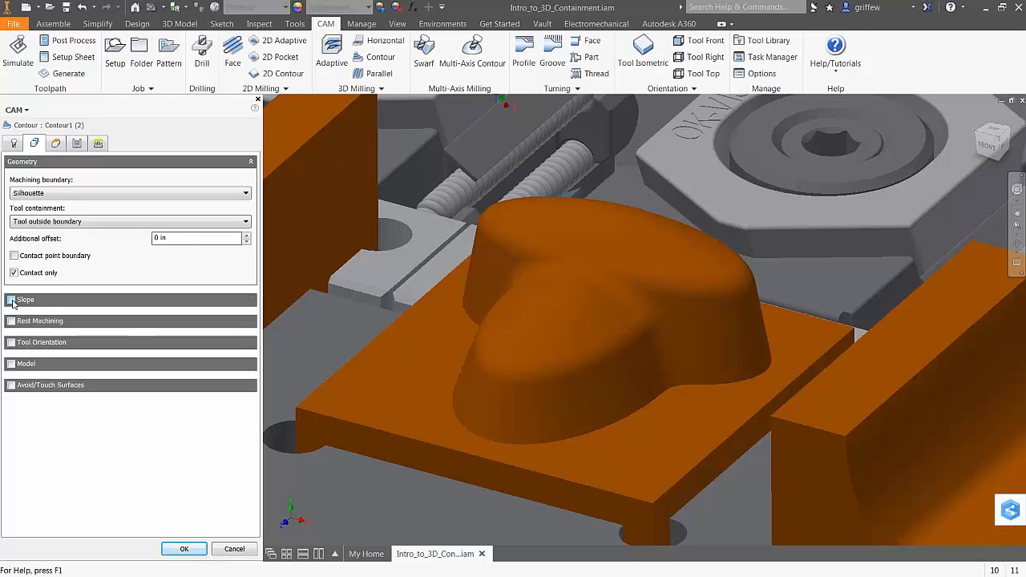
- Enable Machine shallow areas in Contour1 (2) with a maximum shallow stepover of 0.005 in, and generate it
left_click(77, 144)
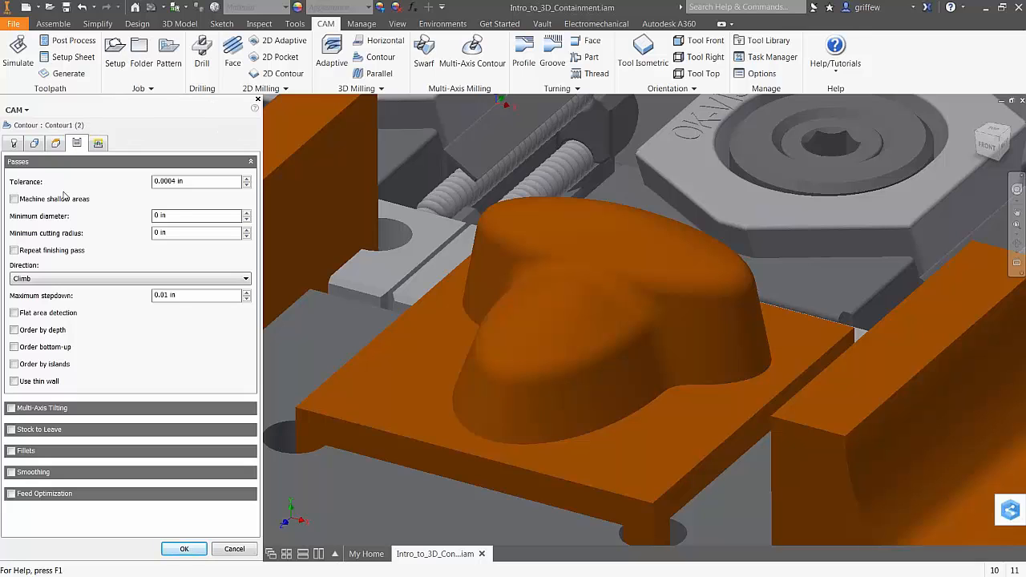
left_click(15, 198)
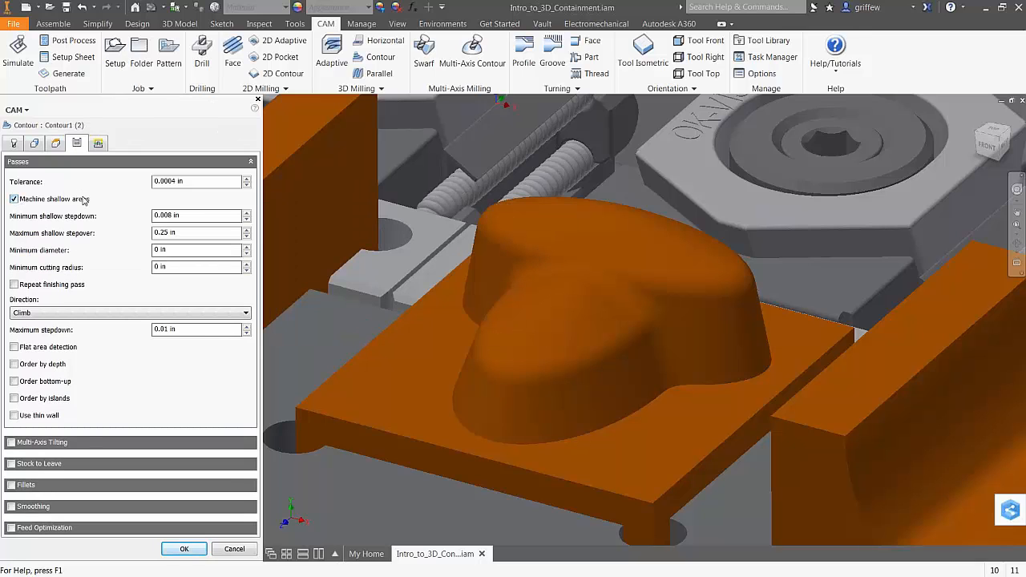
mouse_move(84, 201)
double_click(160, 232)
type(".005")
left_click(185, 549)
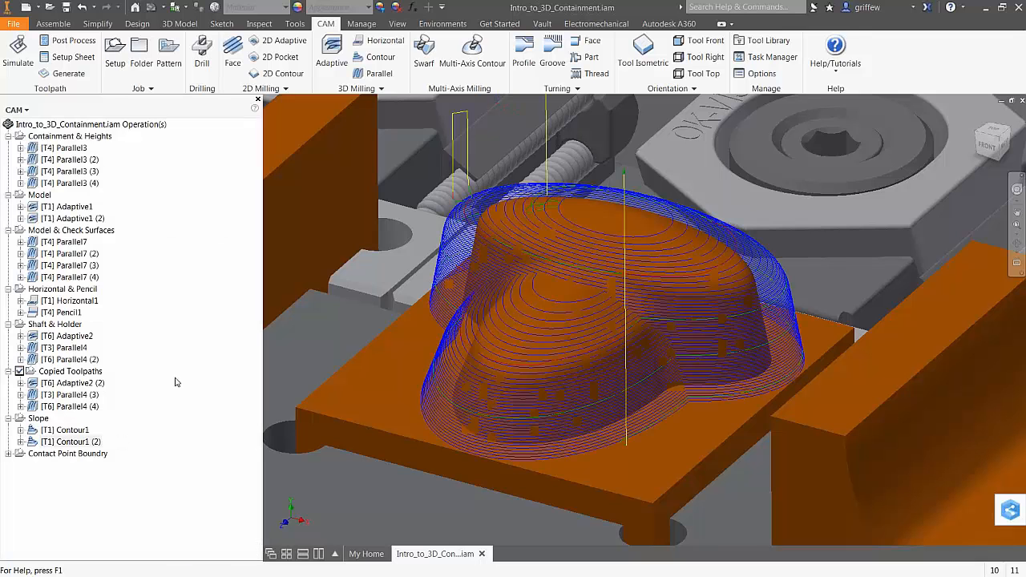
- Examine the pass spacing of the Contour1 (2) toolpath over the part's shallow and steep areas
middle_click_drag(742, 298, 487, 270, "shift")
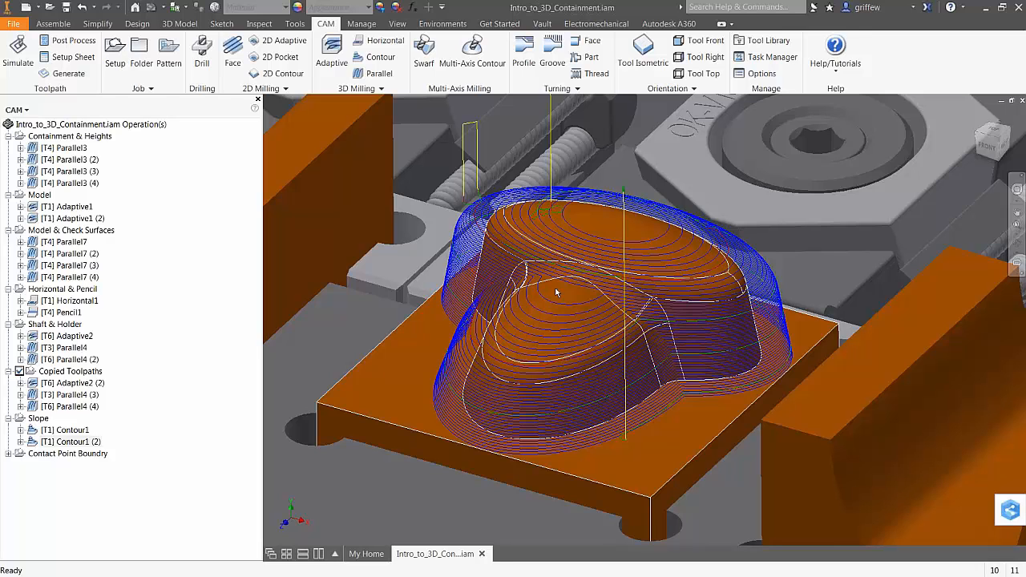
middle_click_drag(544, 293, 541, 294, "shift")
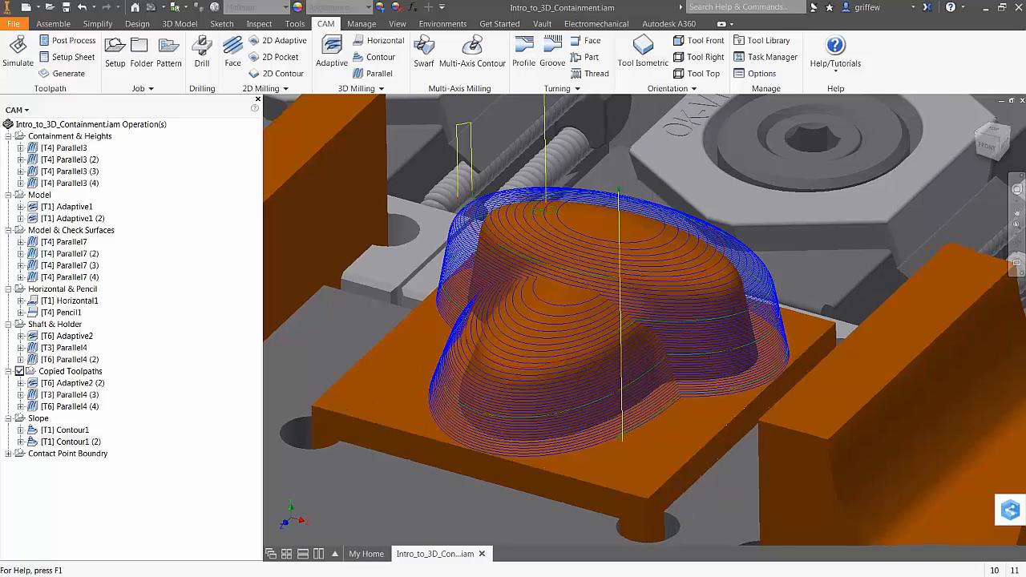
scroll(179, 351, "down", 5)
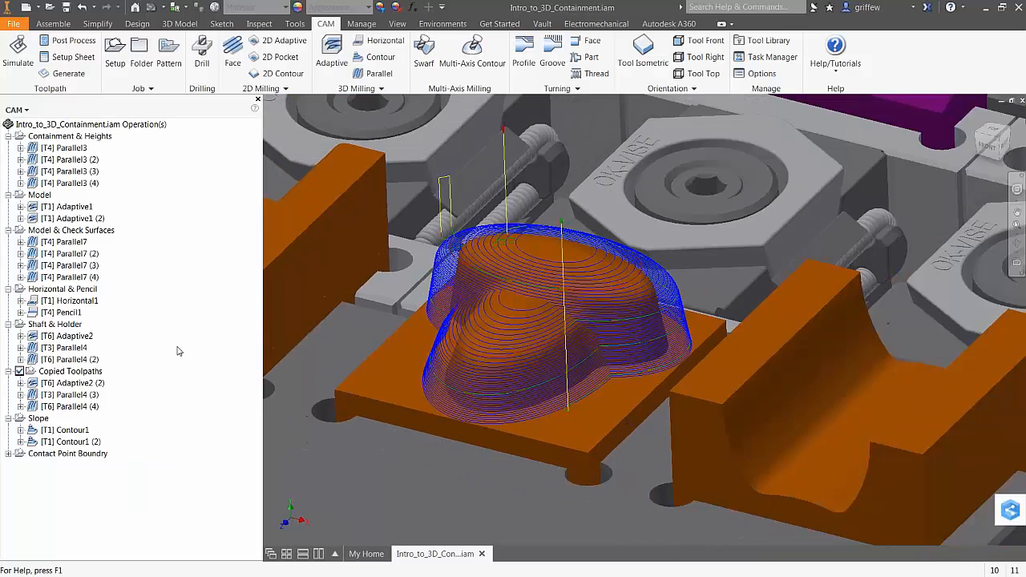
scroll(564, 377, "up", 6)
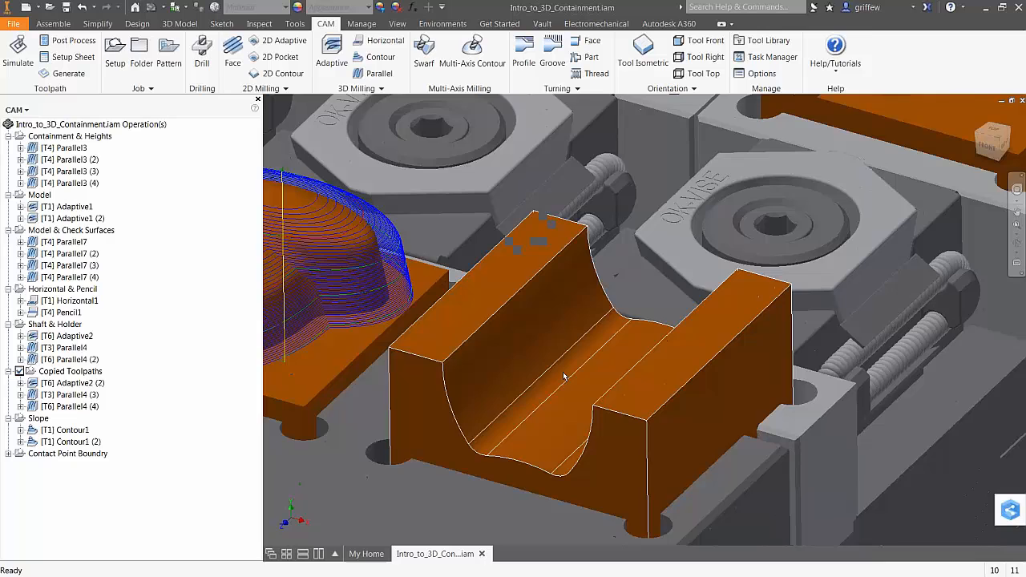
- Edit Parallel5 in the Contact Point Boundry setup, enable Contact point boundary, and regenerate the toolpath
middle_click_drag(564, 377, 441, 381, "shift")
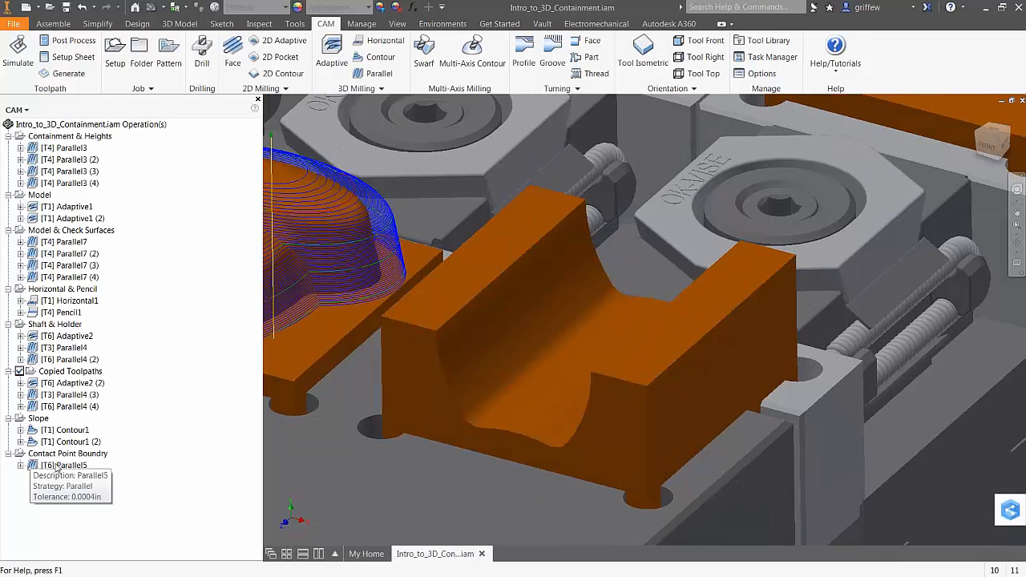
left_click(63, 465)
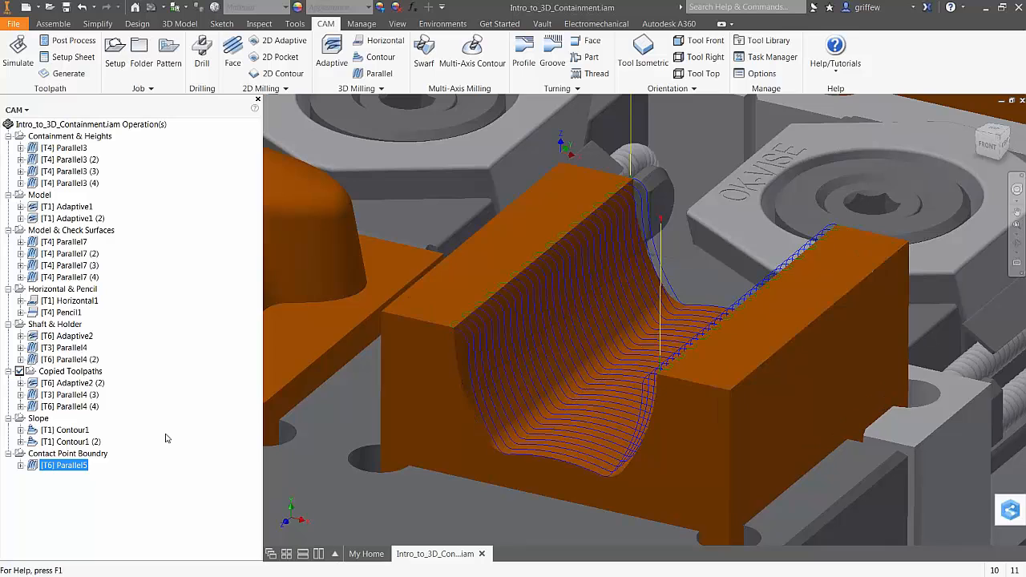
right_click(57, 469)
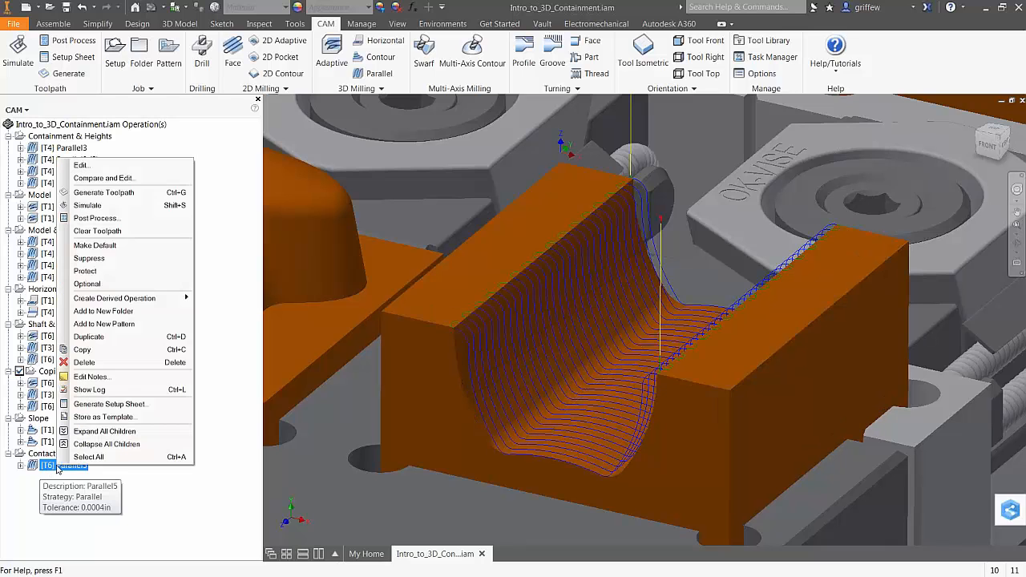
left_click(97, 172)
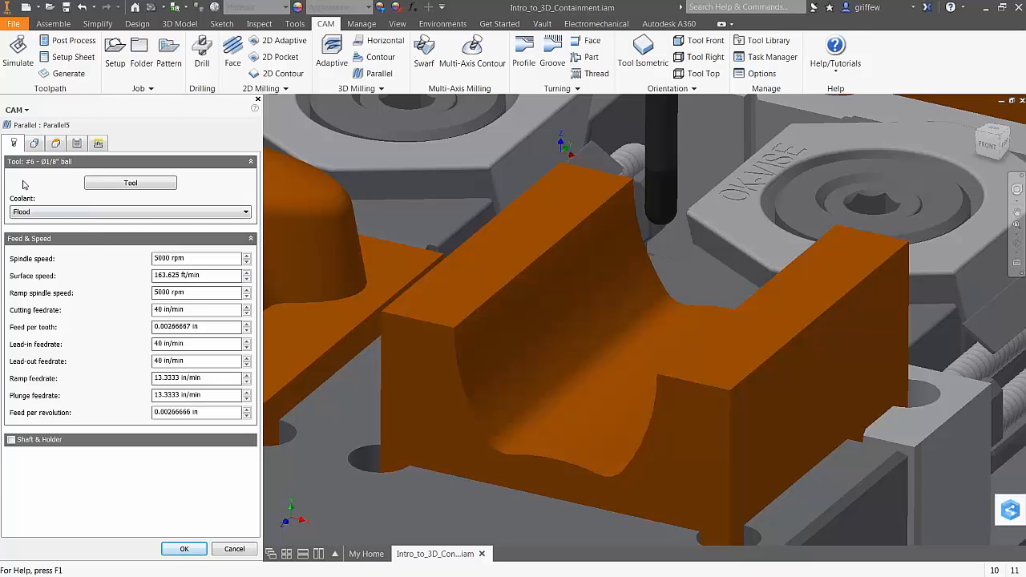
left_click(35, 144)
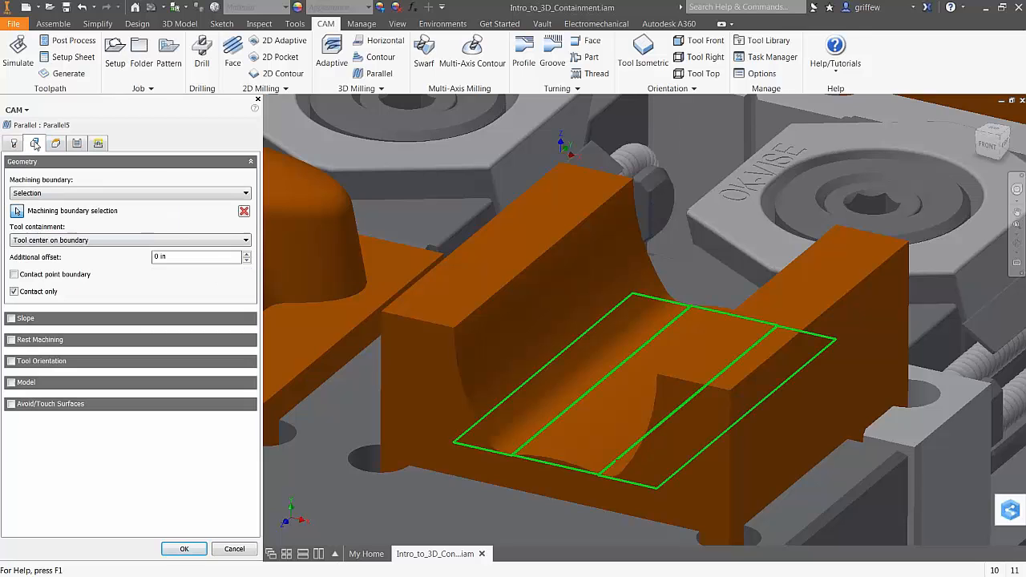
left_click(13, 275)
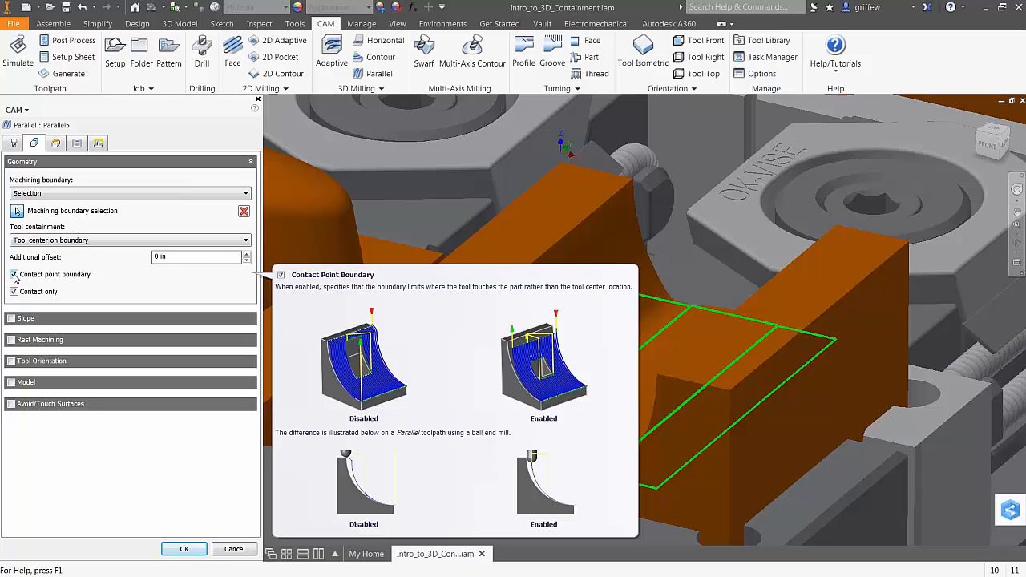
left_click(182, 549)
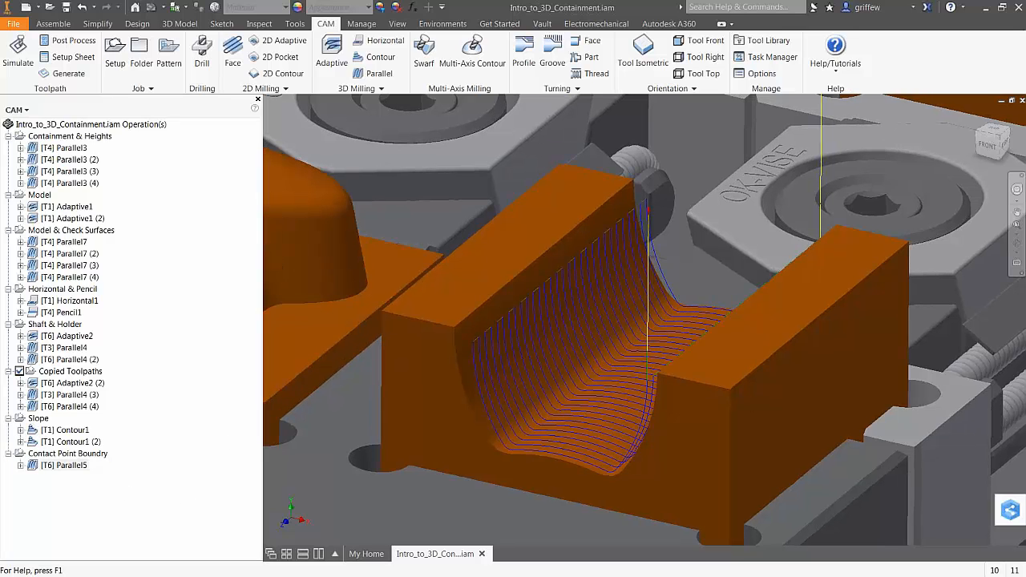
- Inspect the regenerated Parallel5 toolpath inside the channel part, then return to the home view of the whole fixture
scroll(677, 337, "down", 3)
middle_click_drag(554, 365, 482, 352, "shift")
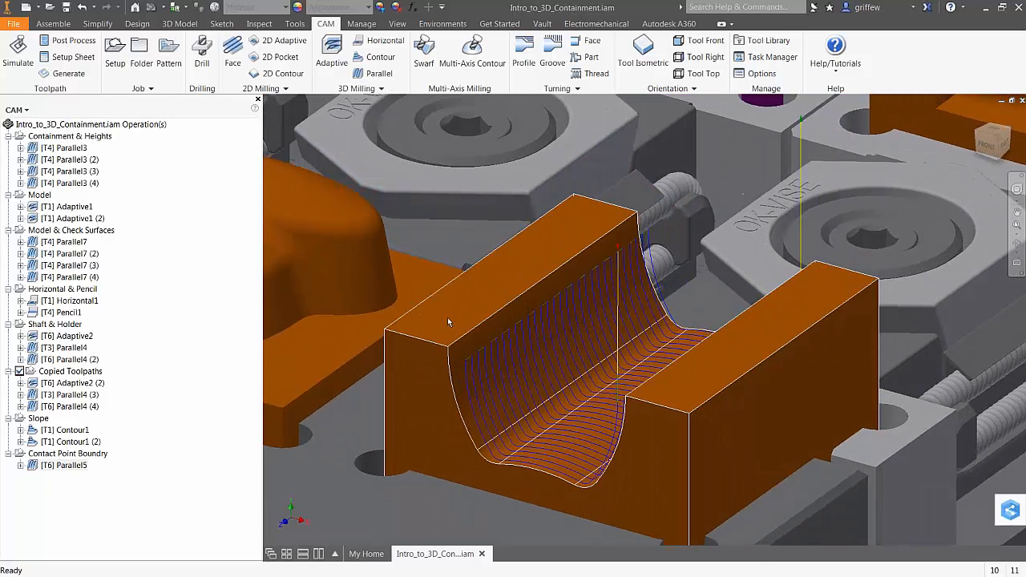
middle_click_drag(522, 354, 444, 358, "shift")
key("F6")
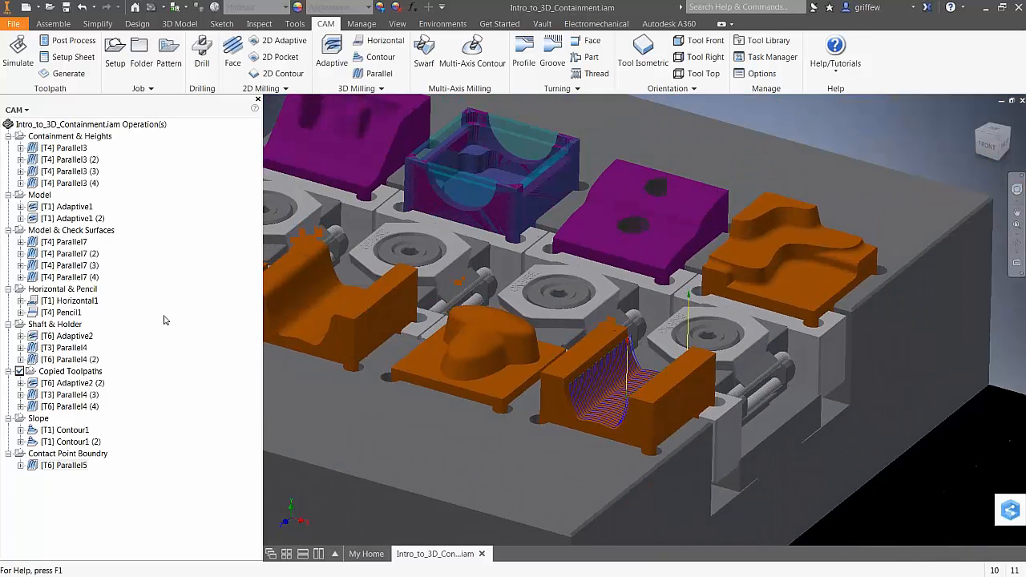
- Review the four Parallel3 toolpaths in Containment & Heights and the Adaptive1 toolpath in Model
left_click(71, 149)
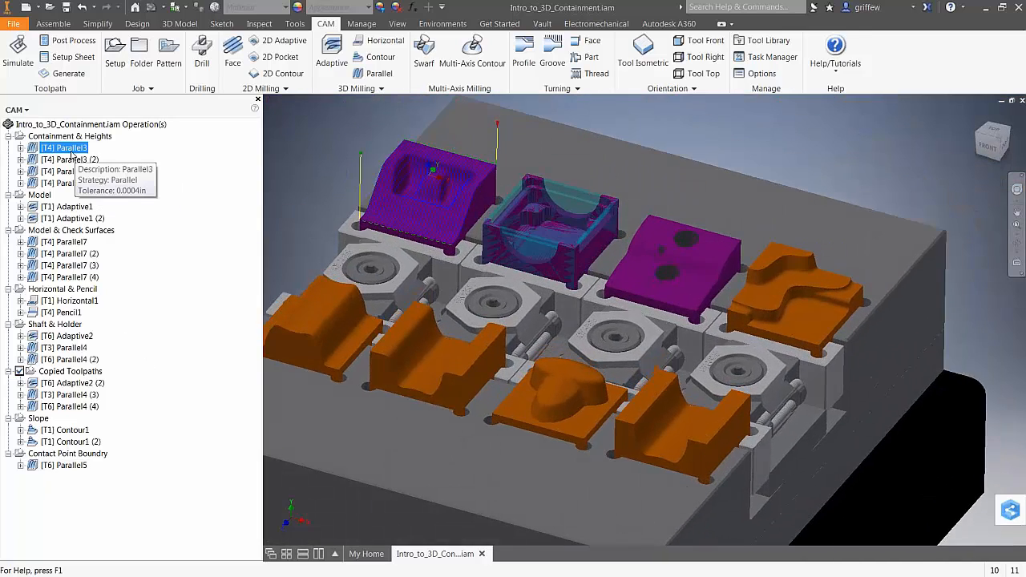
left_click(71, 160)
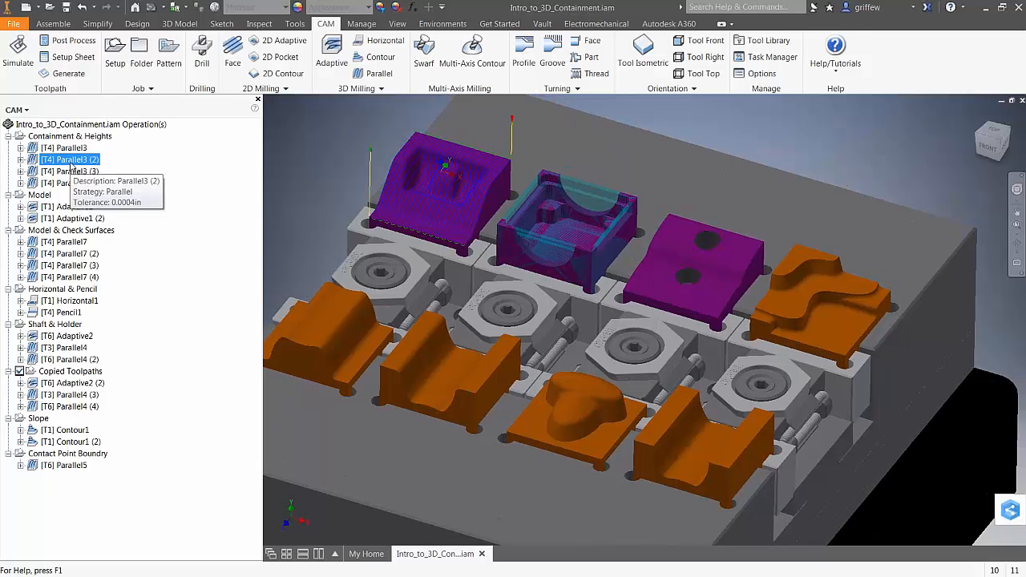
left_click(71, 172)
left_click(70, 183)
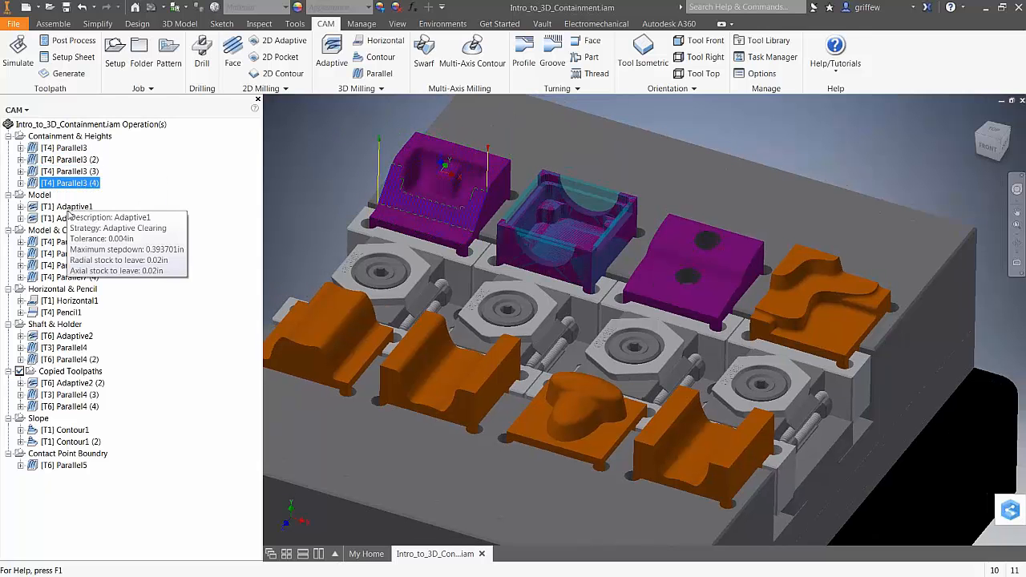
left_click(70, 207)
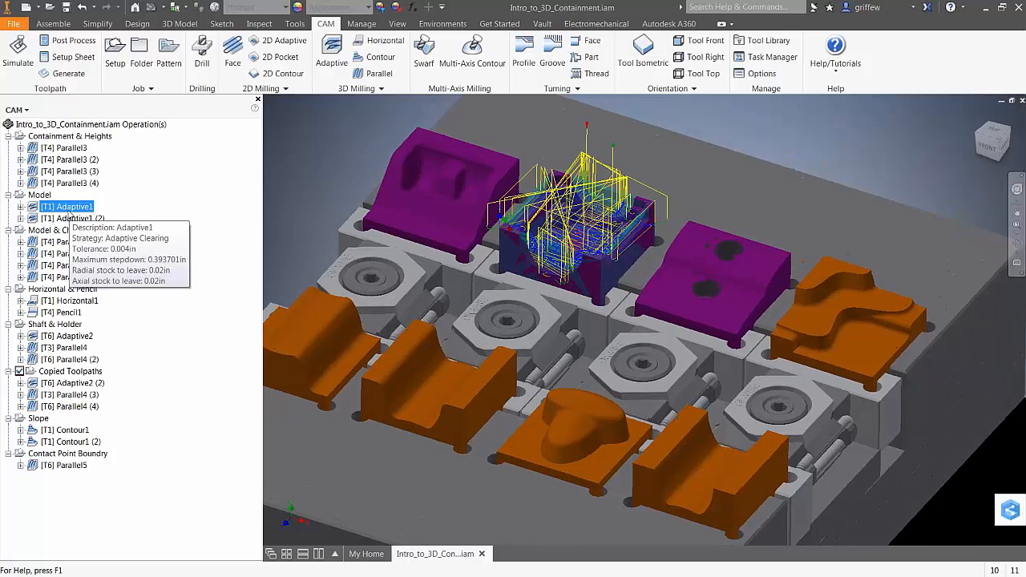
- Review the Parallel7 toolpath variants in Model & Check Surfaces on the purple part with two holes
left_click(71, 241)
left_click(70, 253)
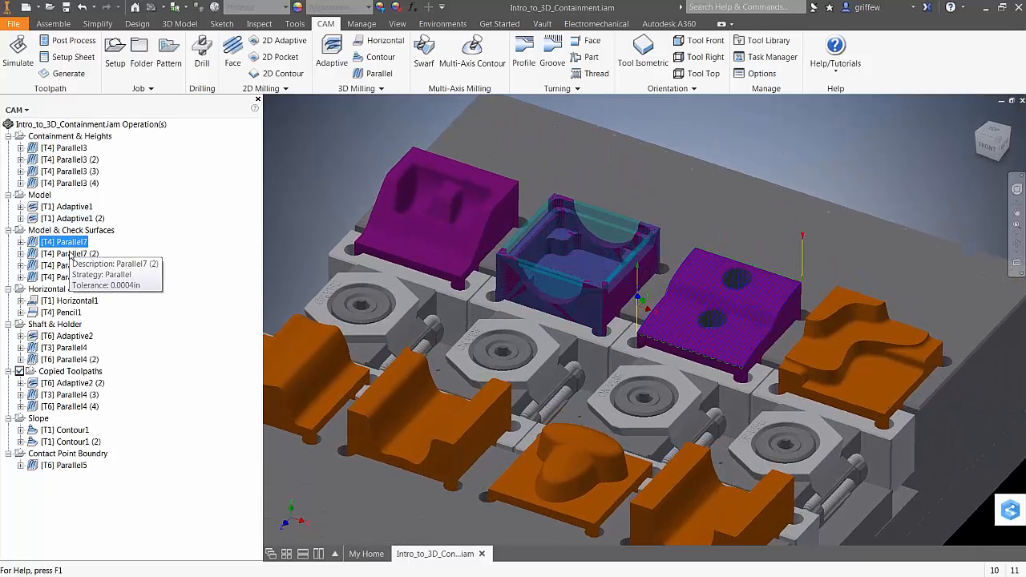
left_click(73, 276)
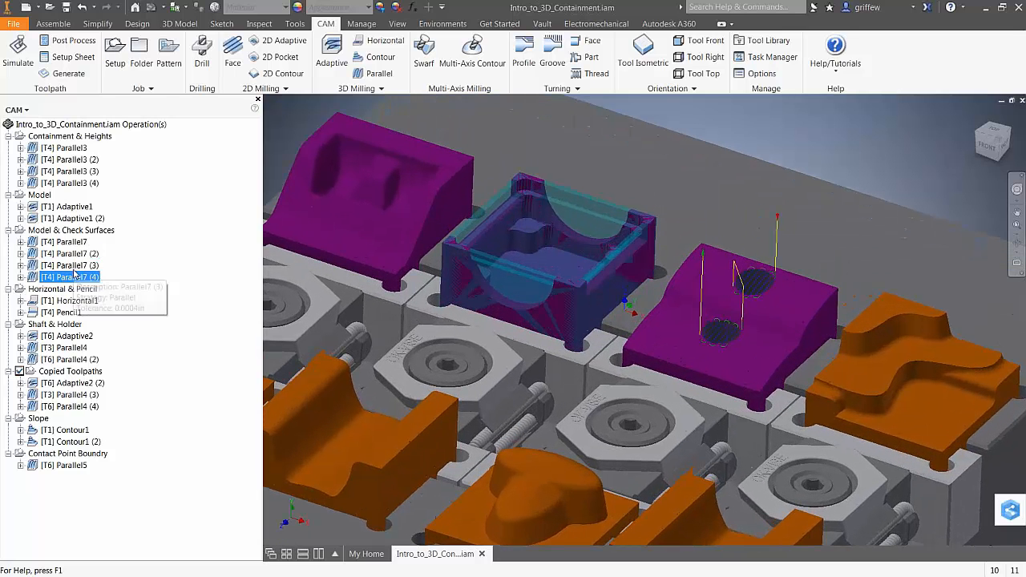
left_click(71, 265)
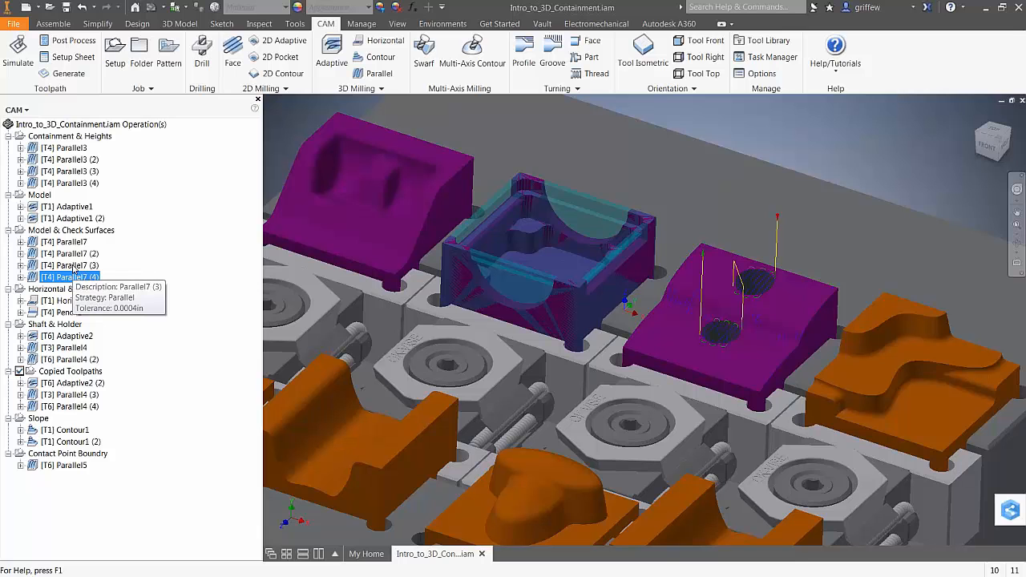
scroll(618, 321, "down", 5)
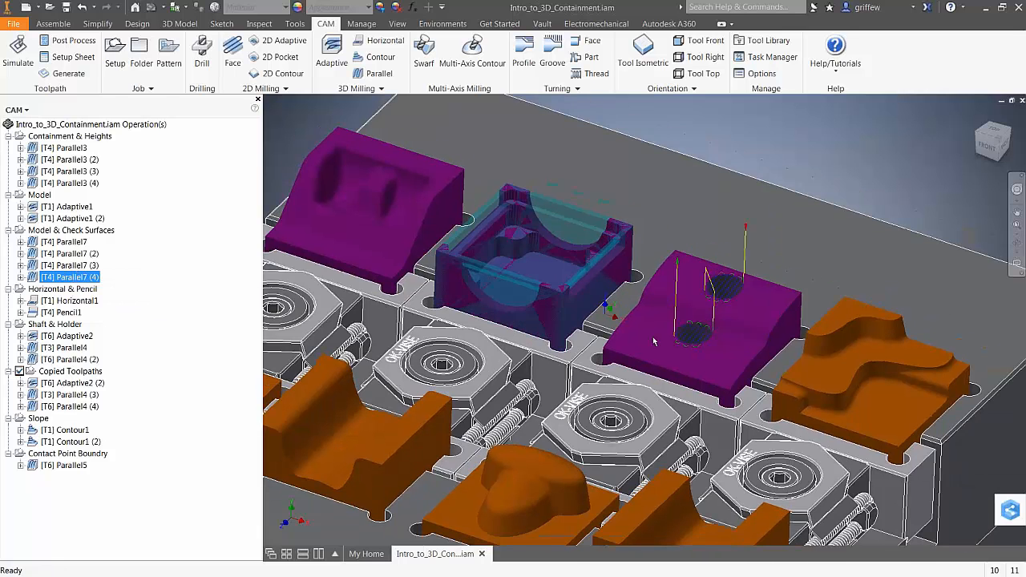
scroll(618, 321, "down", 2)
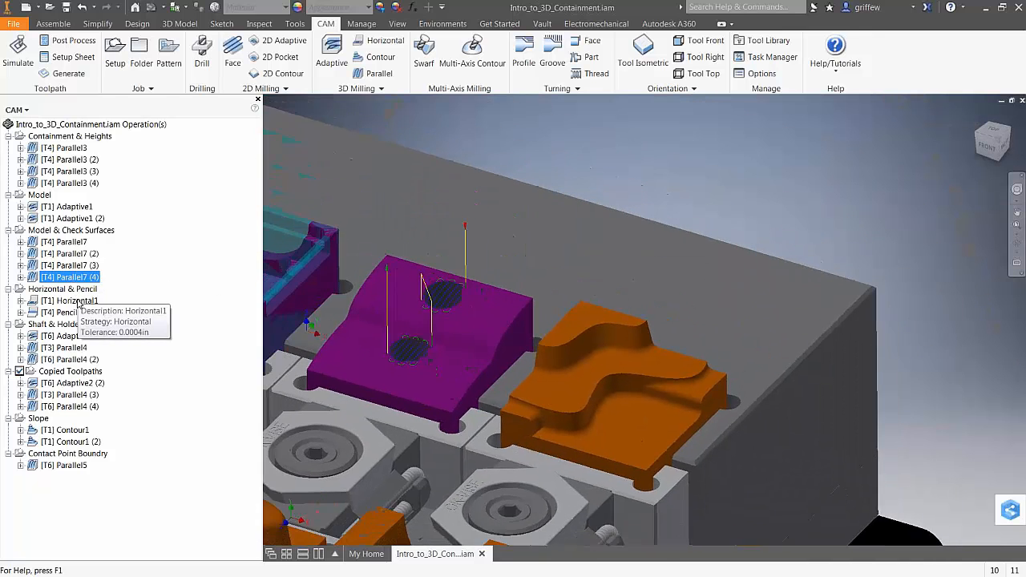
- Compare the Horizontal1 toolpath on the flat areas with the Pencil1 toolpath along the part's inside corners
left_click(77, 302)
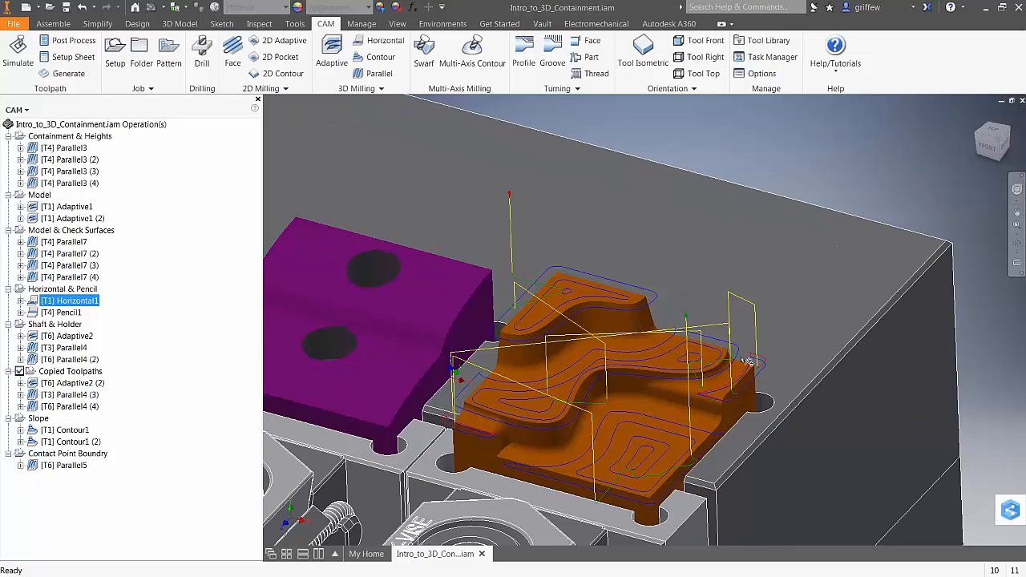
left_click(61, 312)
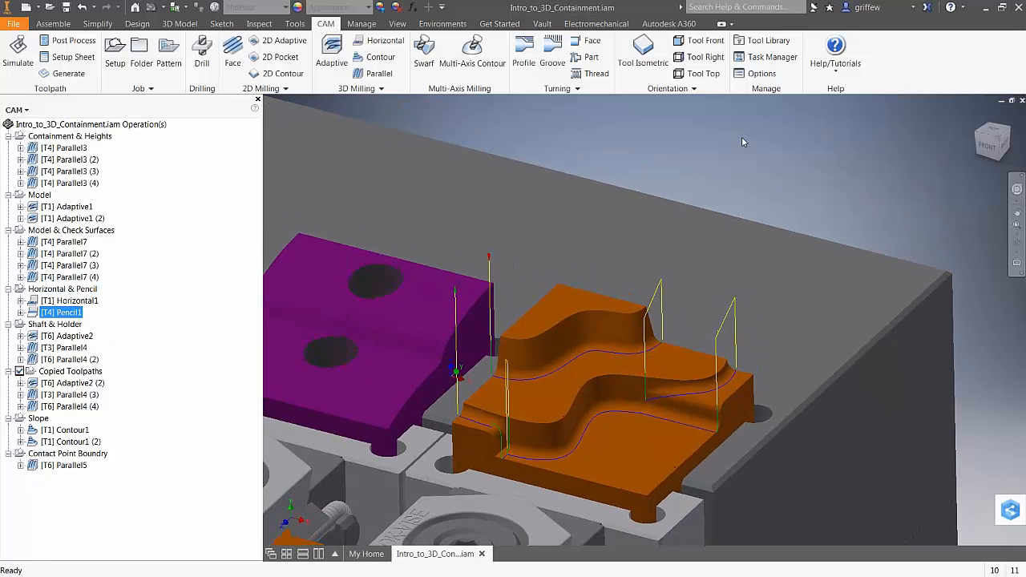
scroll(745, 136, "up", 3)
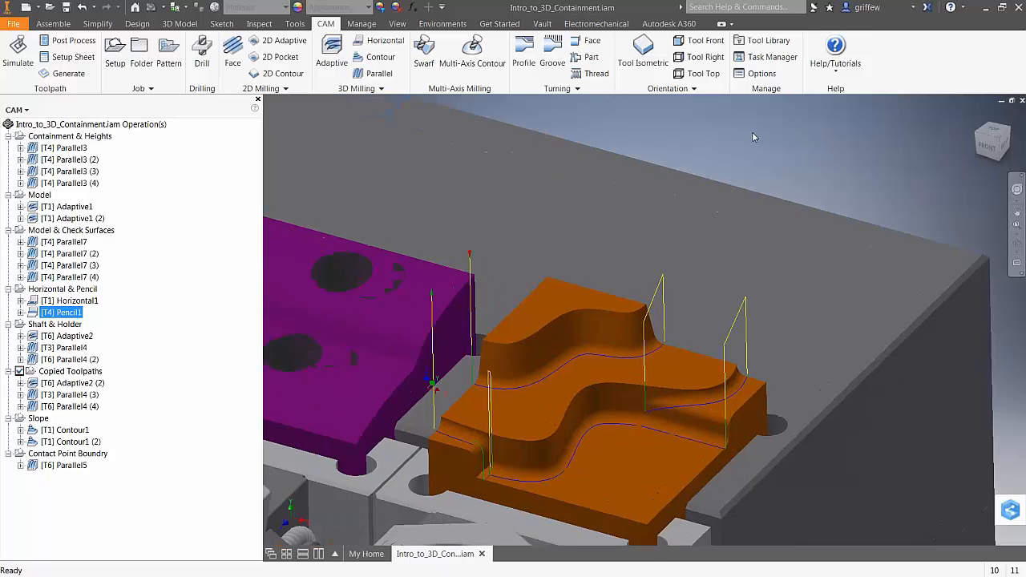
scroll(852, 182, "down", 5)
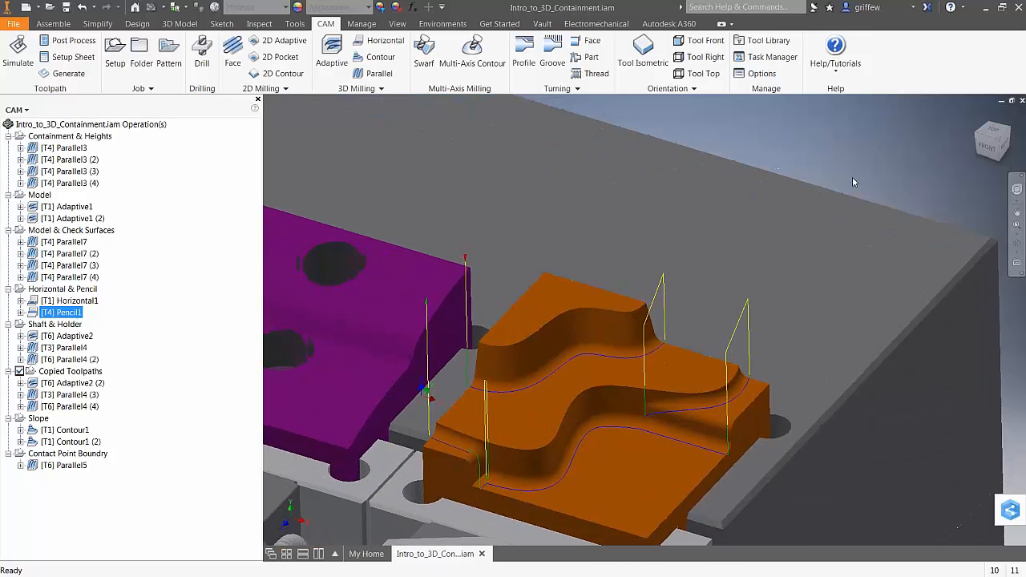
scroll(852, 181, "down", 5)
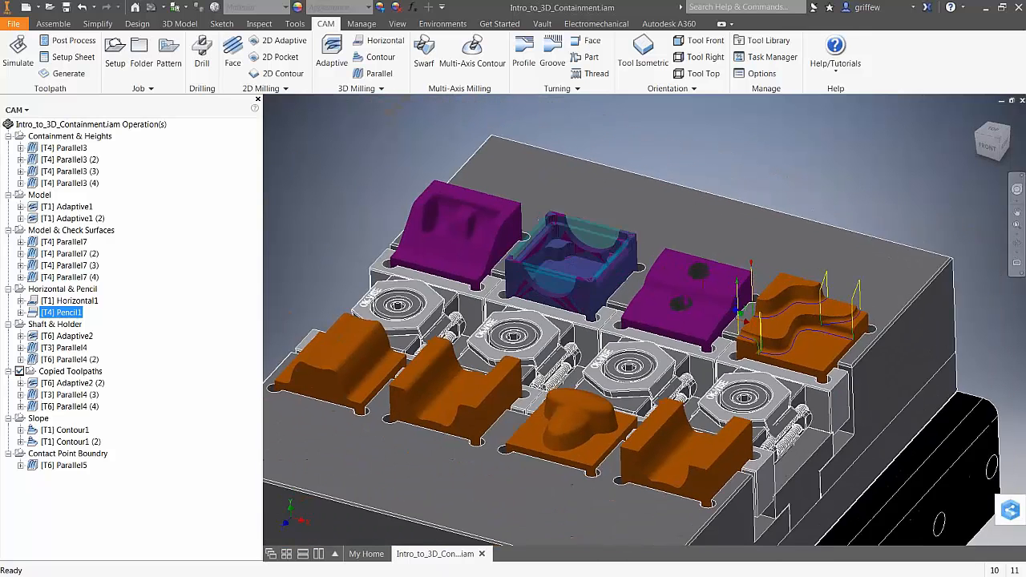
- Review the Adaptive2 and Parallel4 toolpaths, check Parallel4's shaft and holder mode options, and cancel the edit
left_click(64, 336)
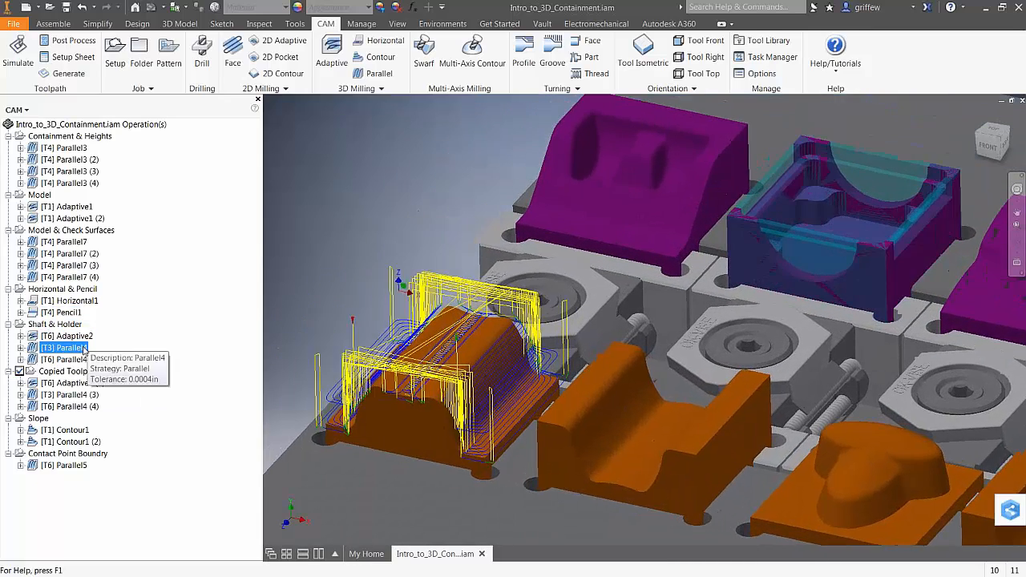
left_click(64, 348)
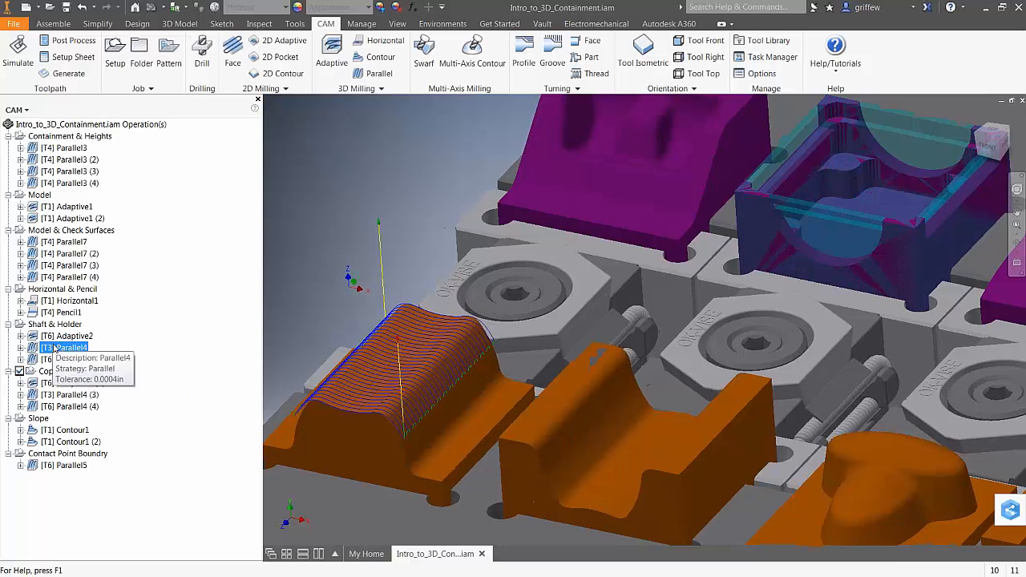
right_click(55, 347)
left_click(75, 44)
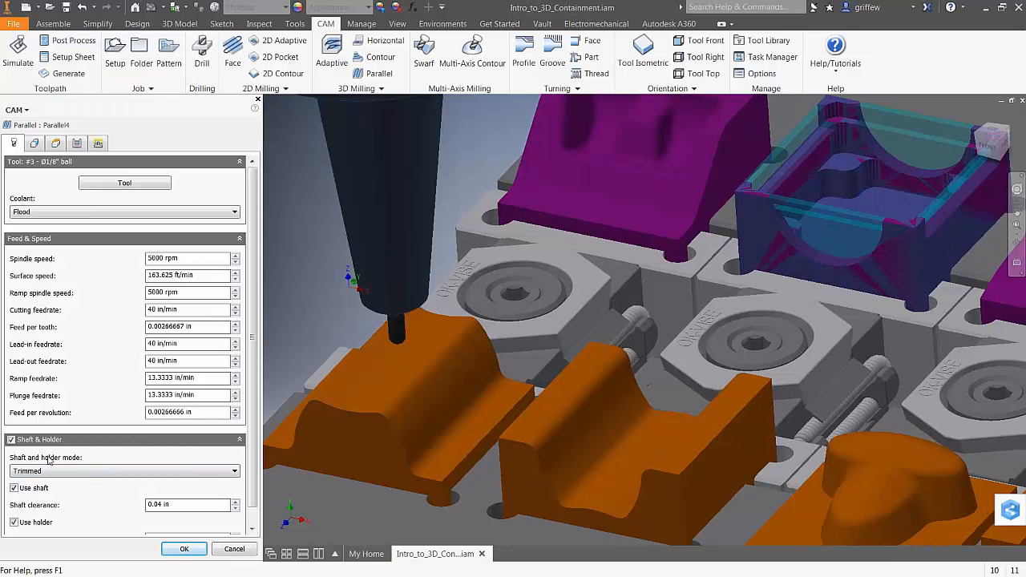
left_click(143, 472)
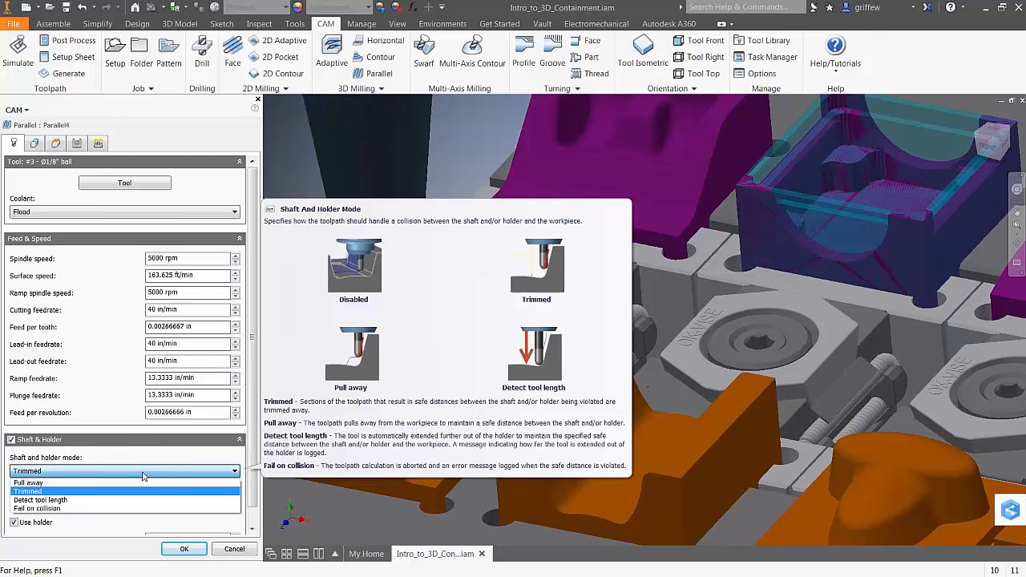
left_click(143, 490)
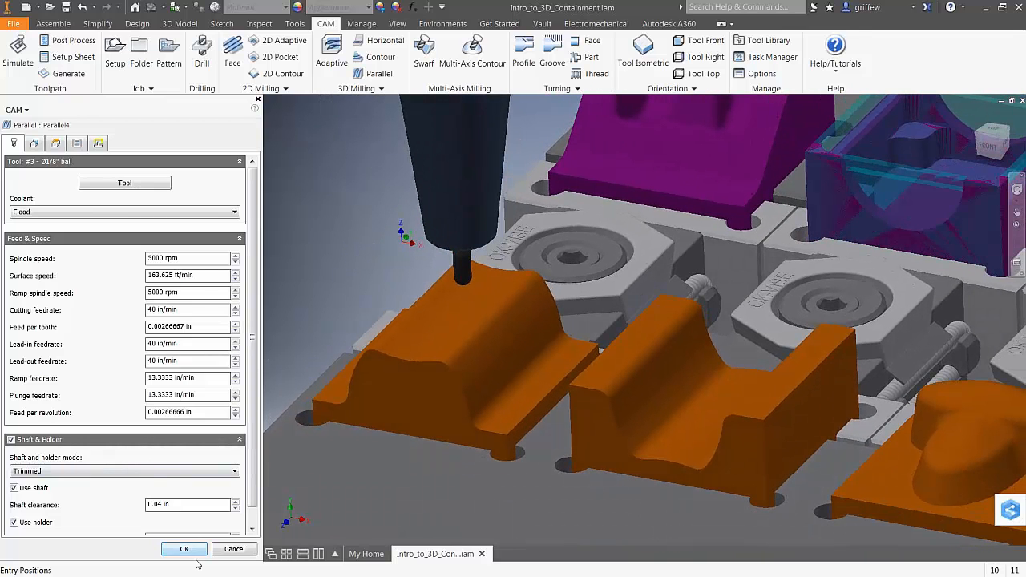
left_click(236, 552)
- Review the Parallel4 (2), Adaptive2 (2), Contour1, Contour1 (2) and Parallel5 toolpaths, ending with an overview of the fixture
left_click(70, 359)
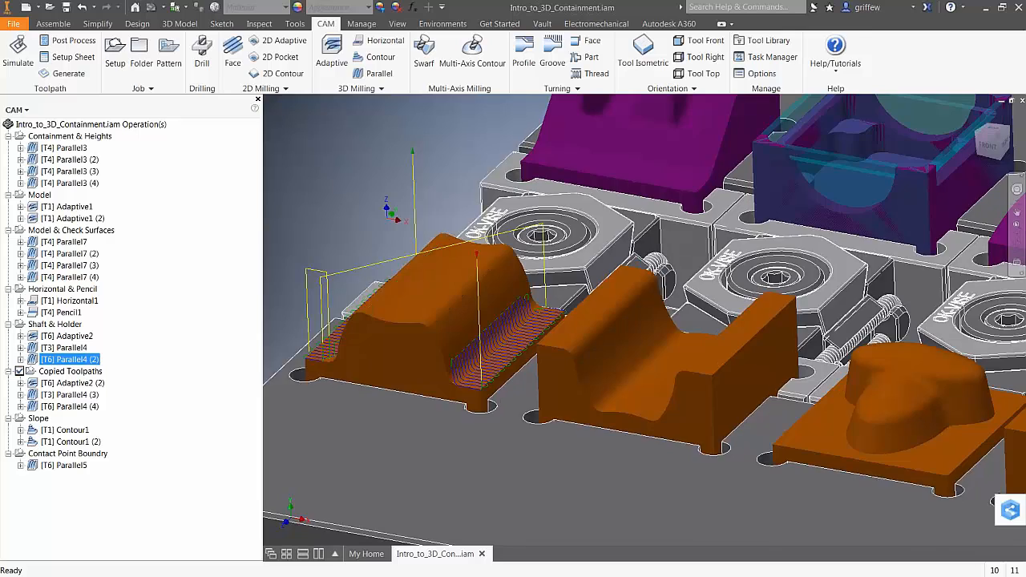
left_click(76, 384)
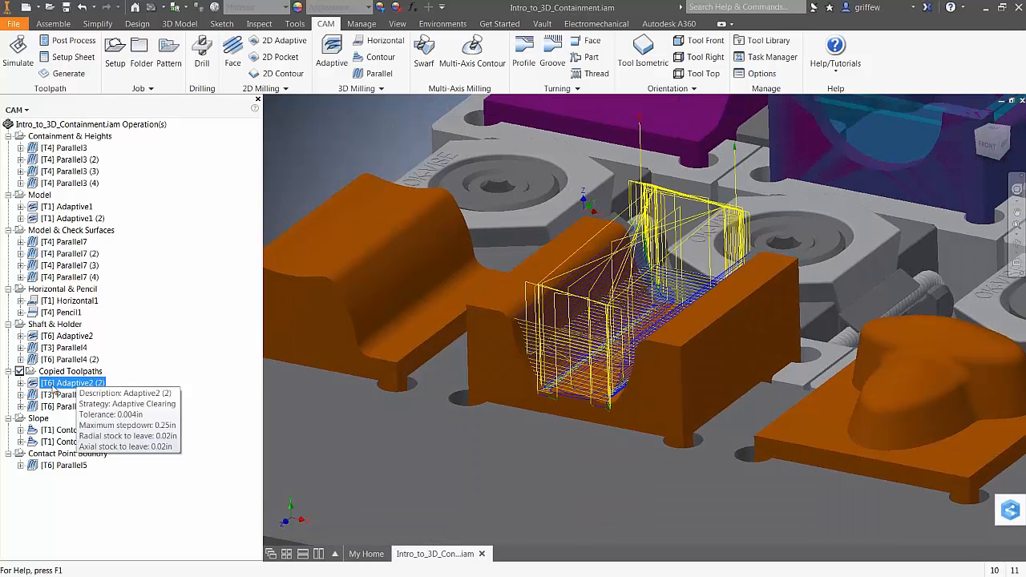
left_click(65, 429)
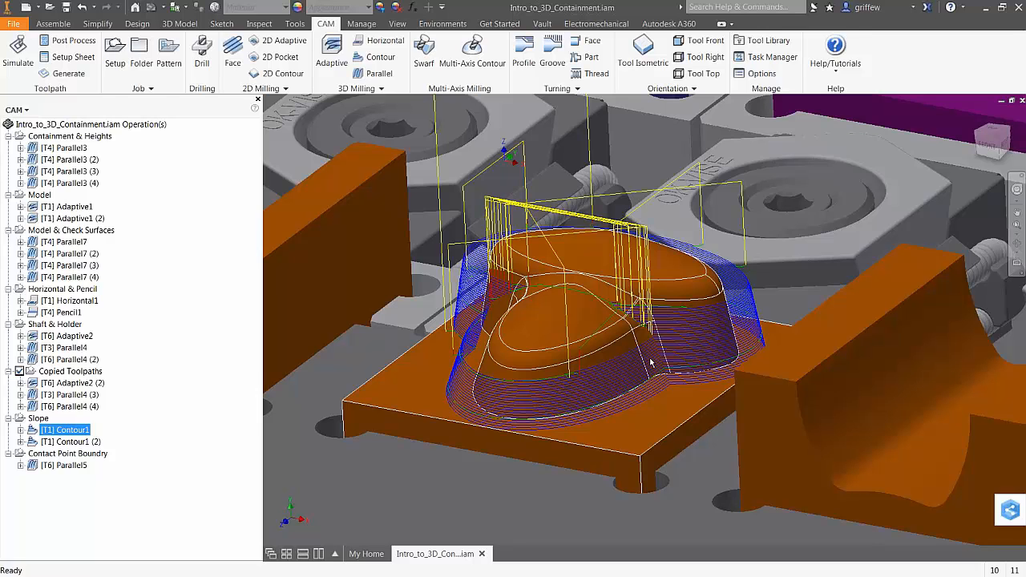
left_click(71, 444)
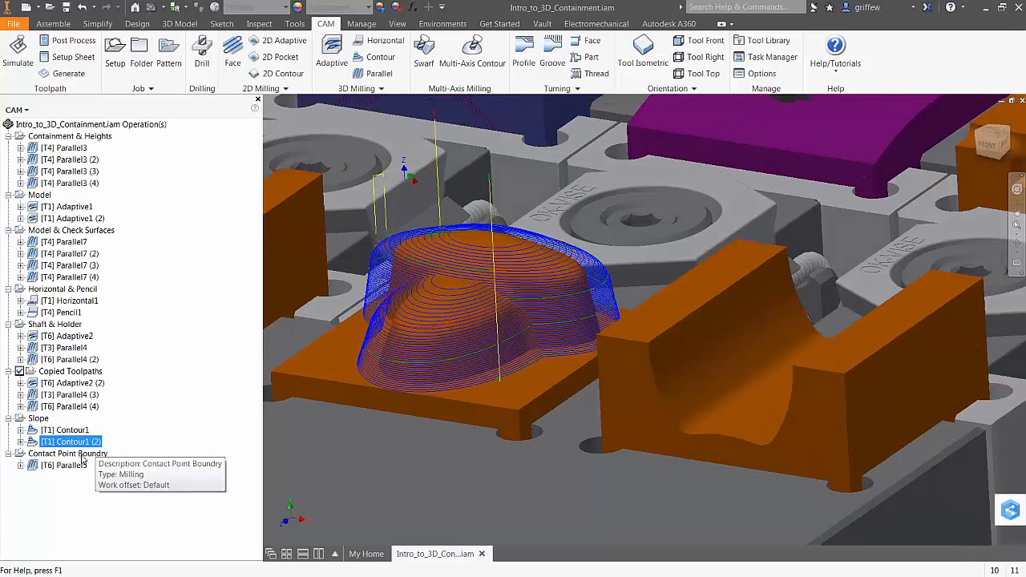
left_click(77, 465)
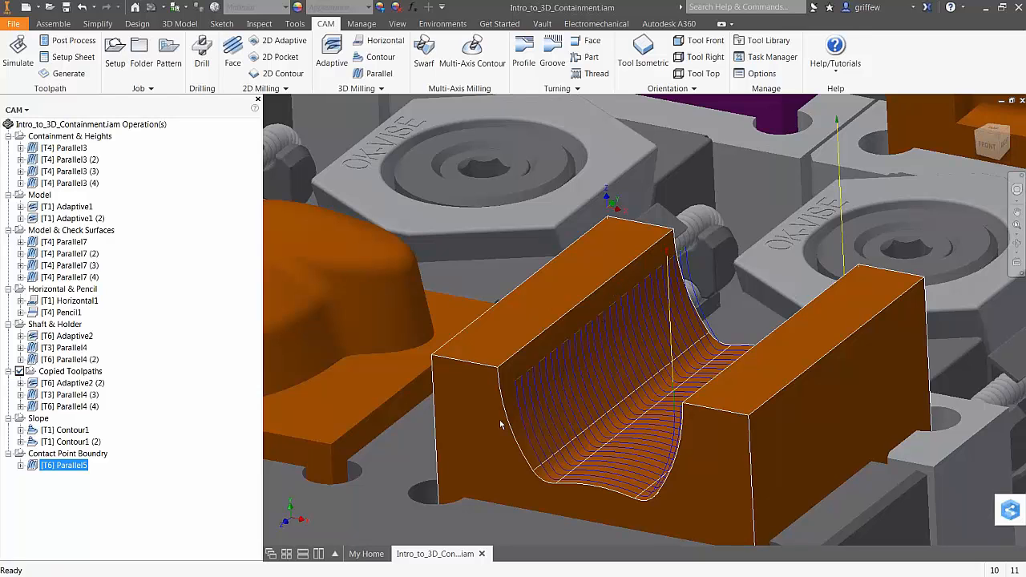
scroll(659, 413, "up", 5)
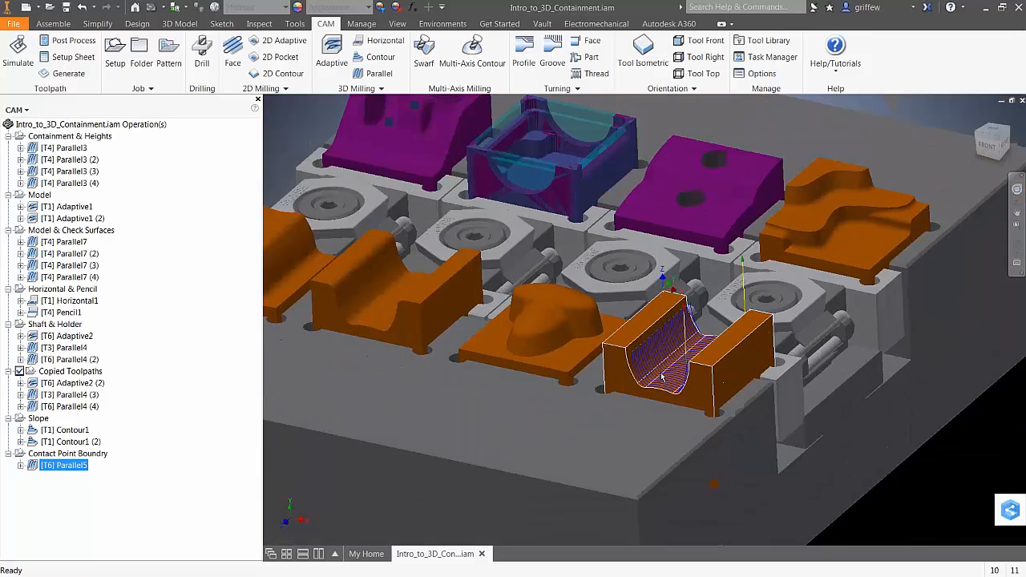
scroll(661, 373, "up", 3)
left_click(364, 184)
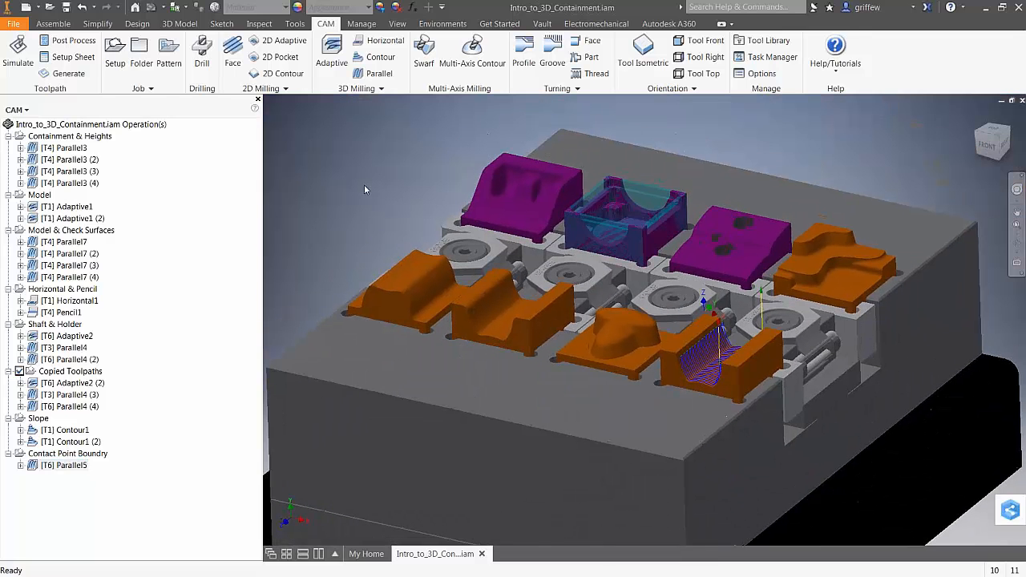
- Examine the parts on the fixture and the Contour1 toolpath around the rounded orange boss
left_click(118, 463)
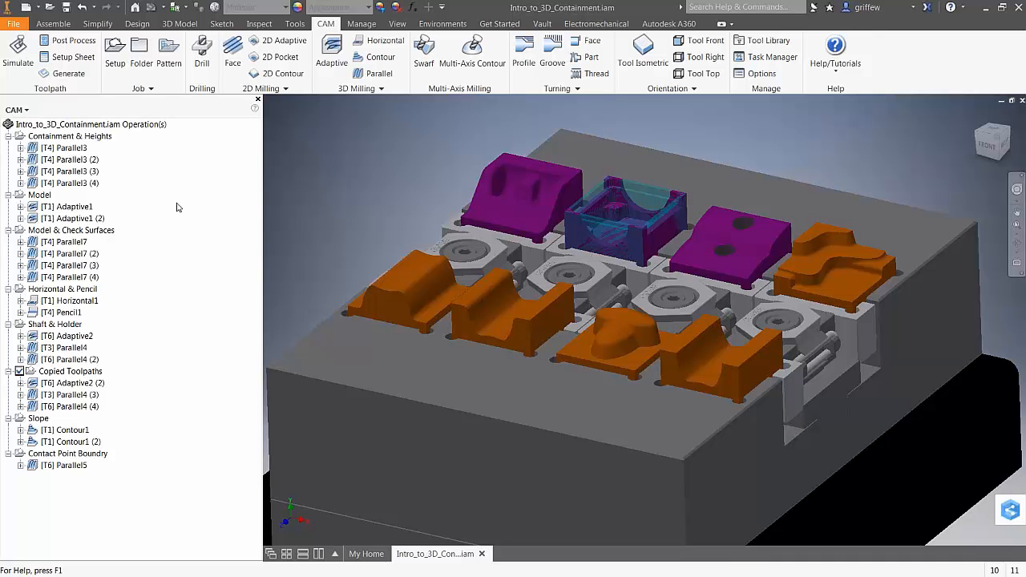
scroll(384, 206, "down", 3)
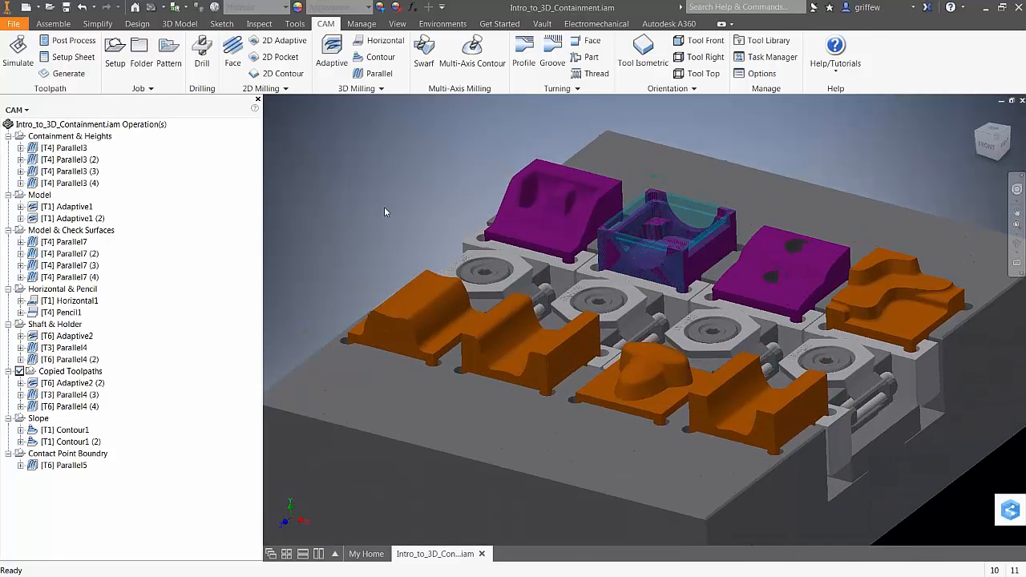
scroll(384, 207, "down", 2)
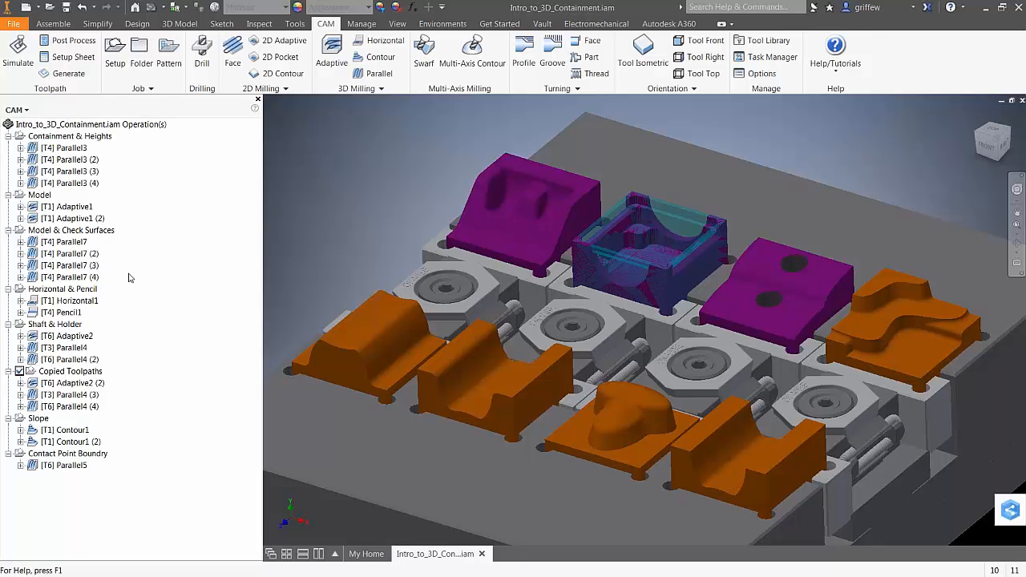
scroll(513, 240, "down", 1)
scroll(481, 130, "up", 3)
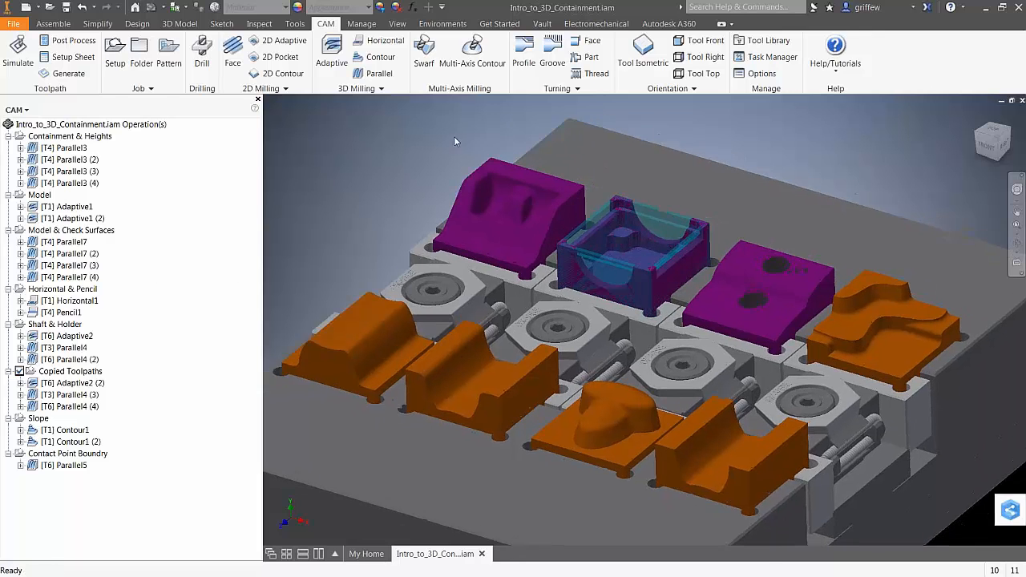
left_click(451, 188)
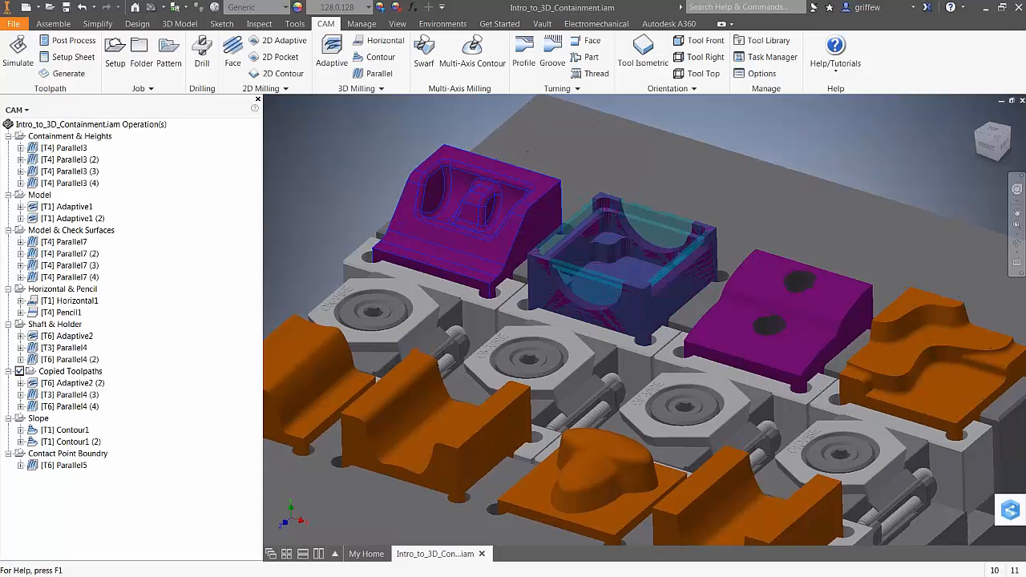
scroll(735, 312, "up", 3)
scroll(684, 249, "up", 4)
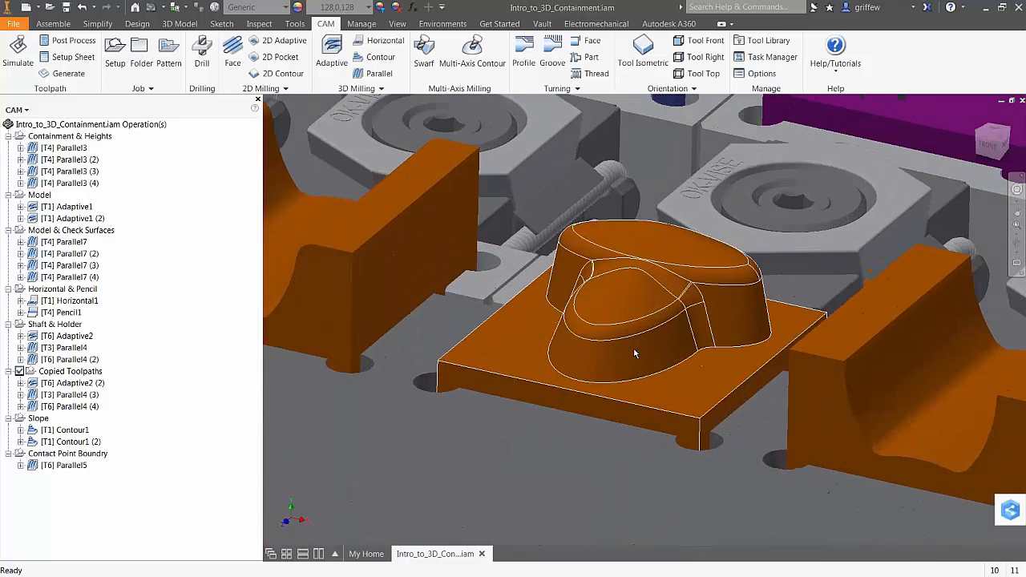
left_click(64, 433)
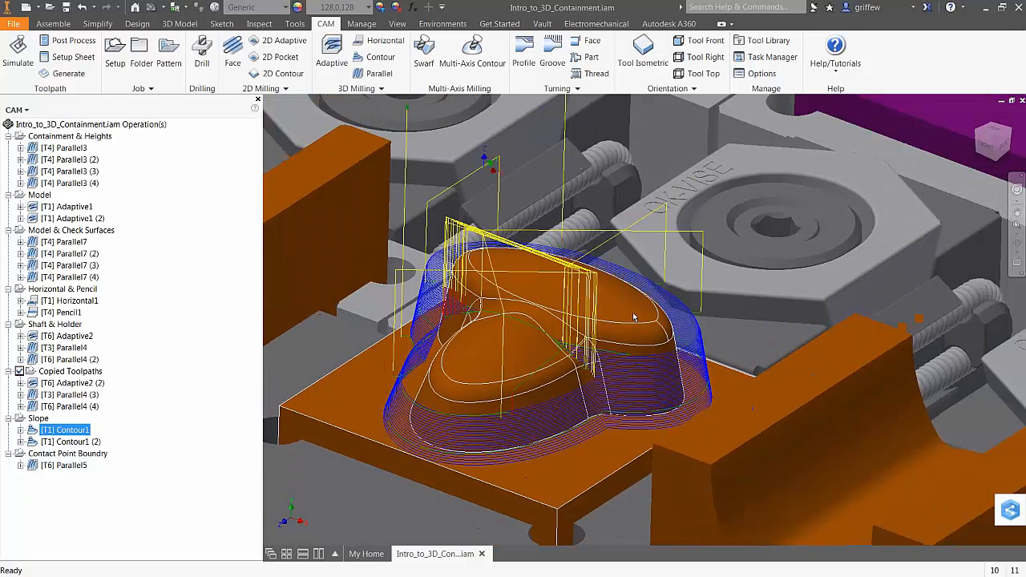
left_click(64, 520)
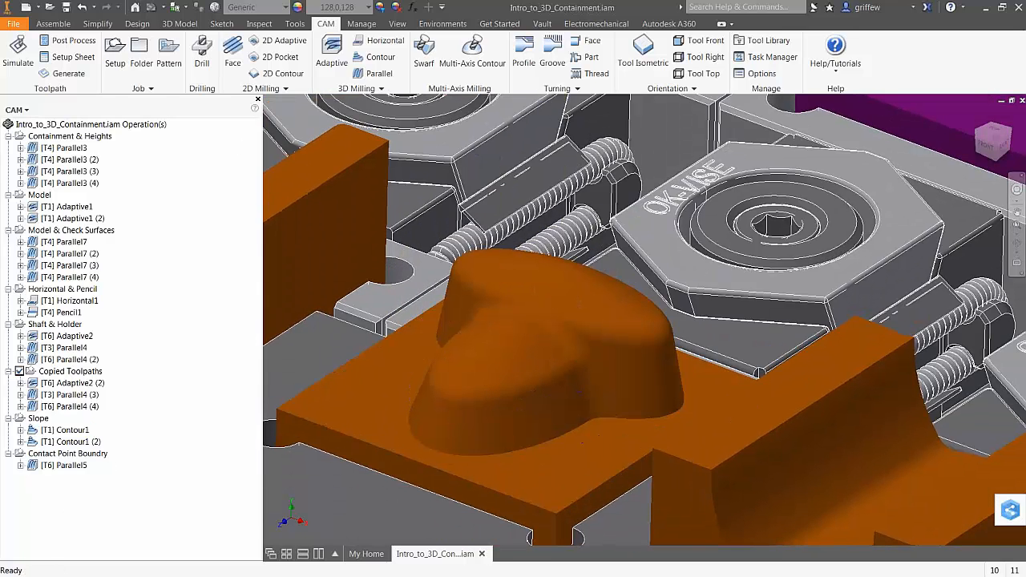
left_click(358, 88)
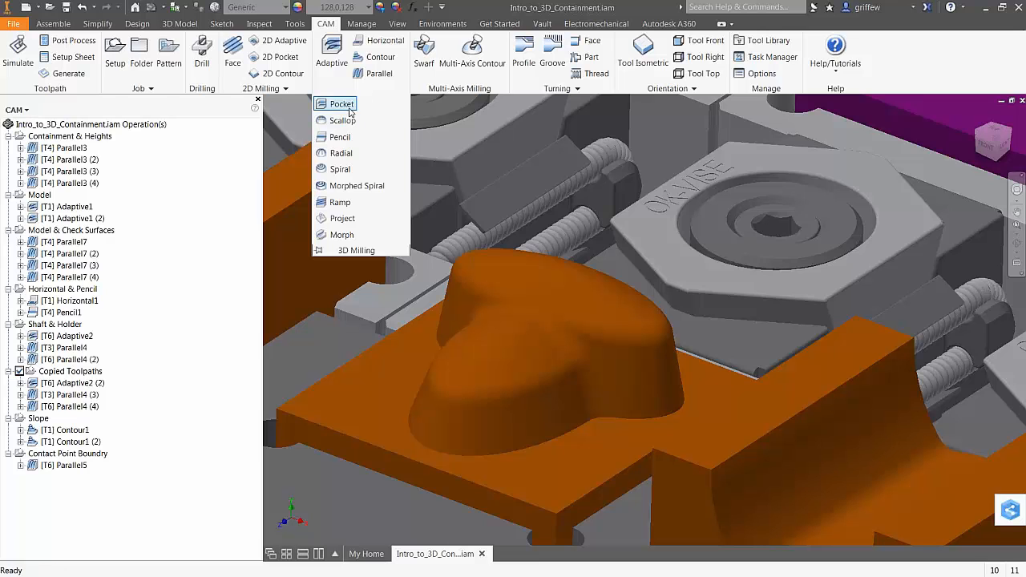
left_click(338, 202)
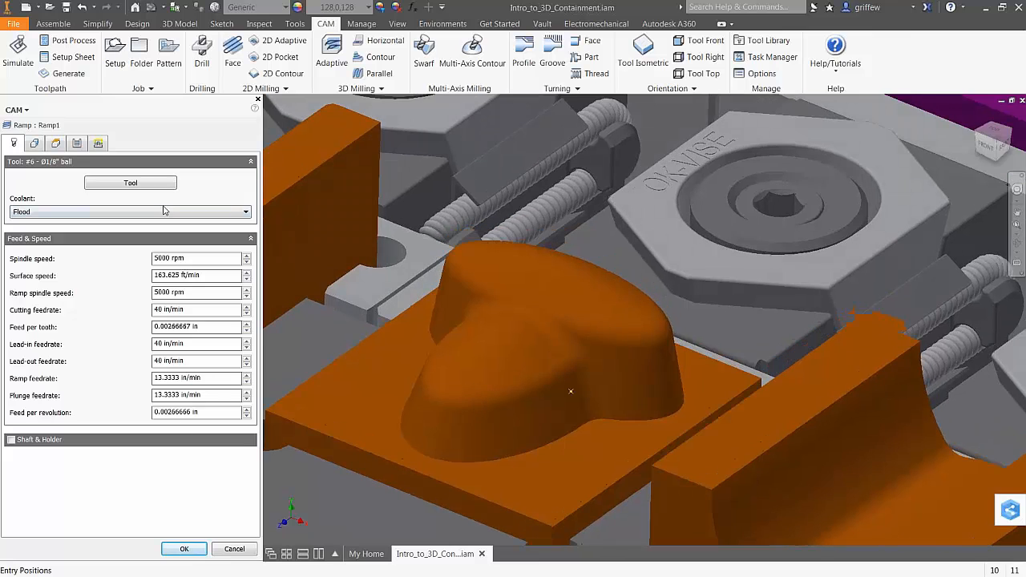
left_click(234, 549)
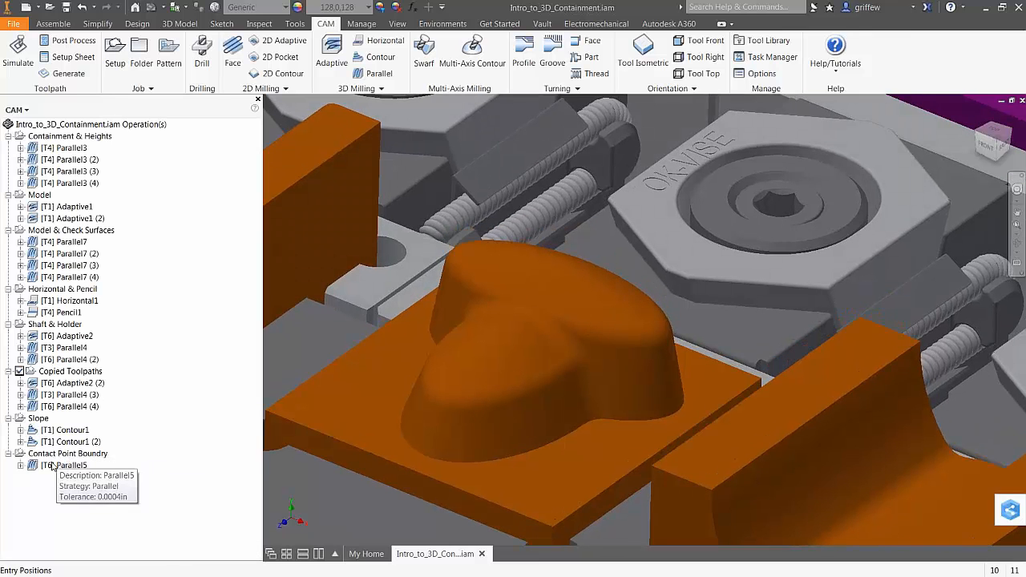
- Activate the Slope setup and create a Ramp toolpath on its part with the #4 Ø1/8" ball tool
mouse_move(55, 388)
left_click(68, 372)
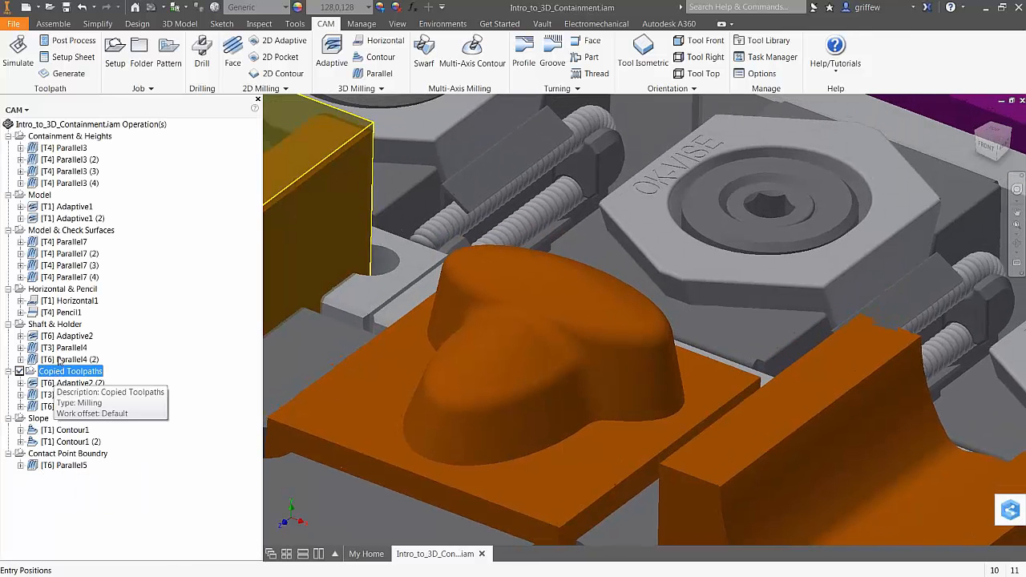
left_click(39, 418)
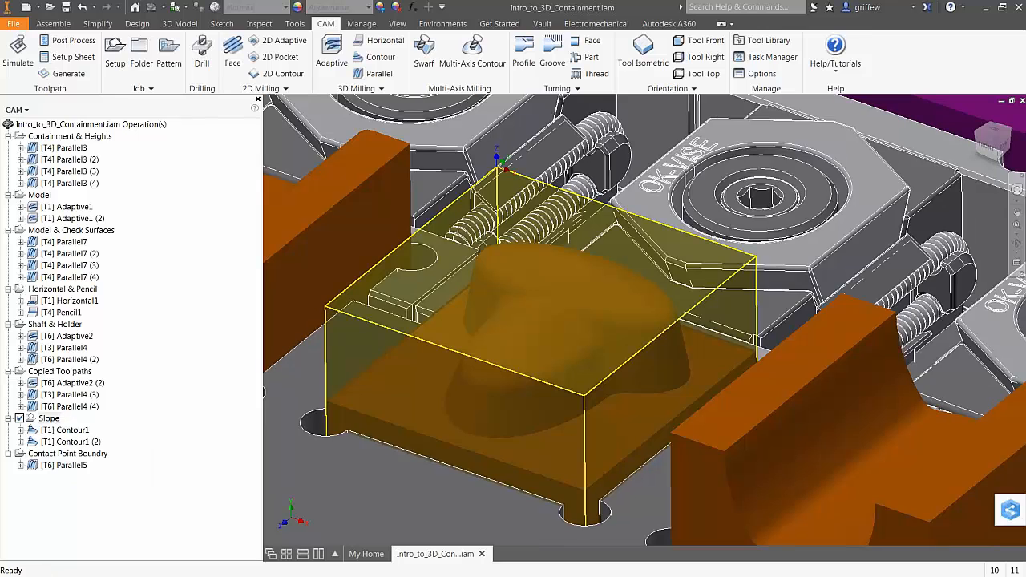
left_click(376, 90)
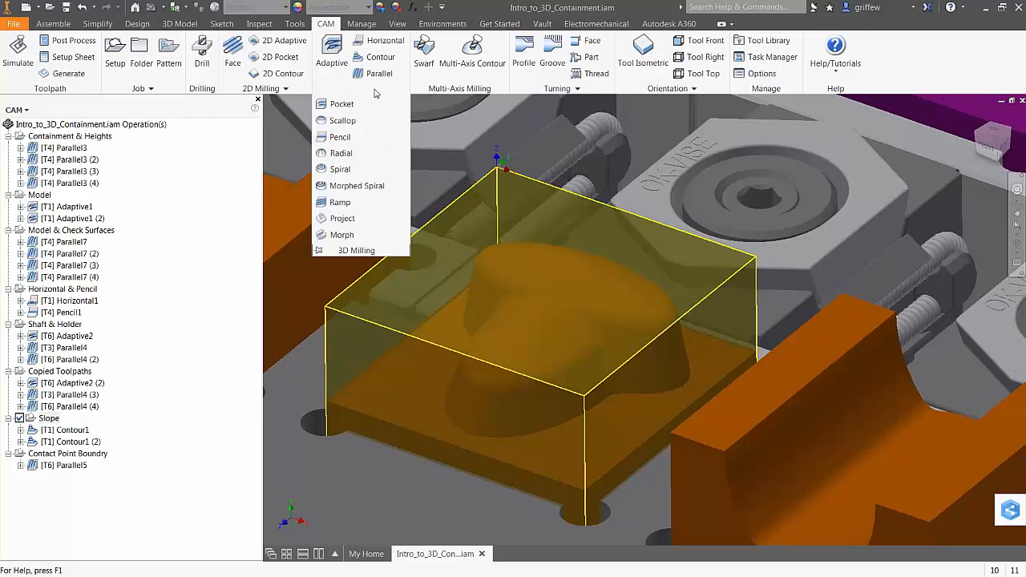
left_click(340, 202)
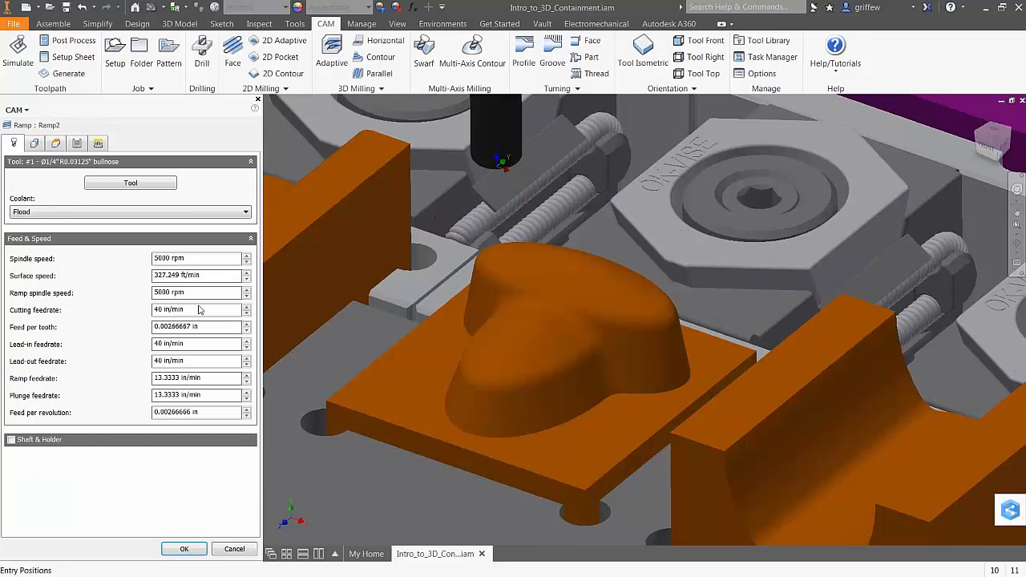
left_click(126, 186)
left_click(374, 282)
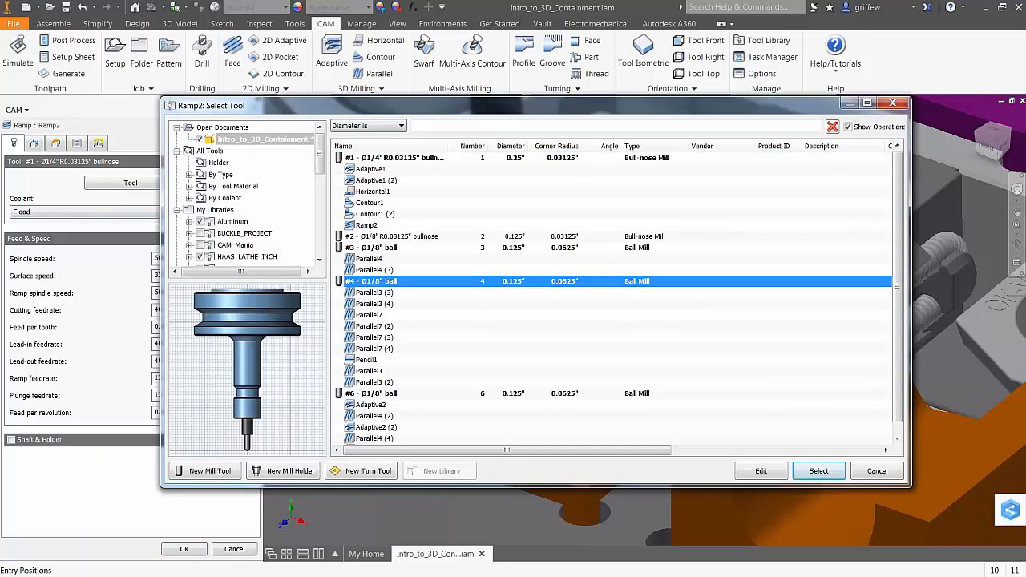
left_click(816, 473)
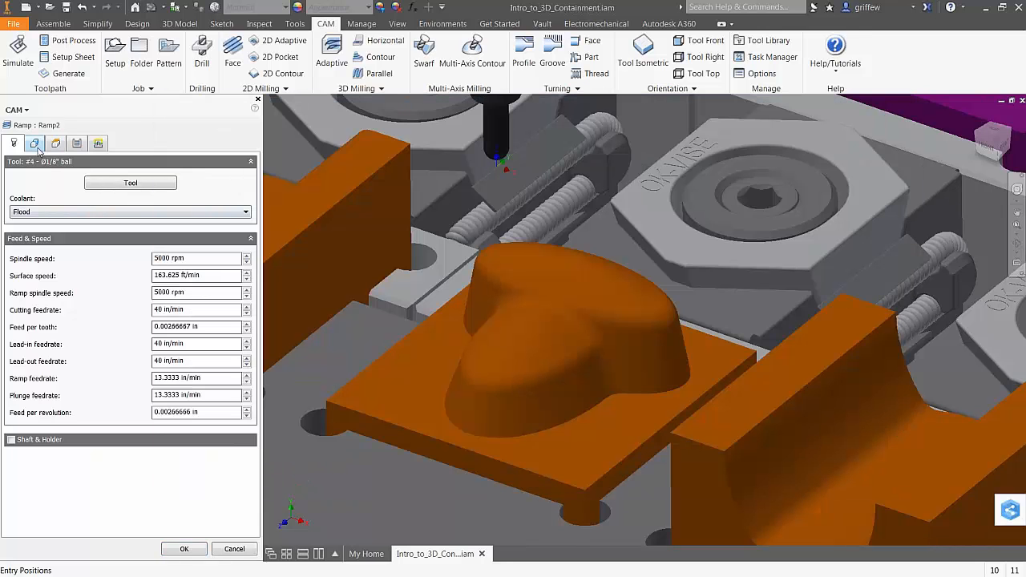
left_click(34, 143)
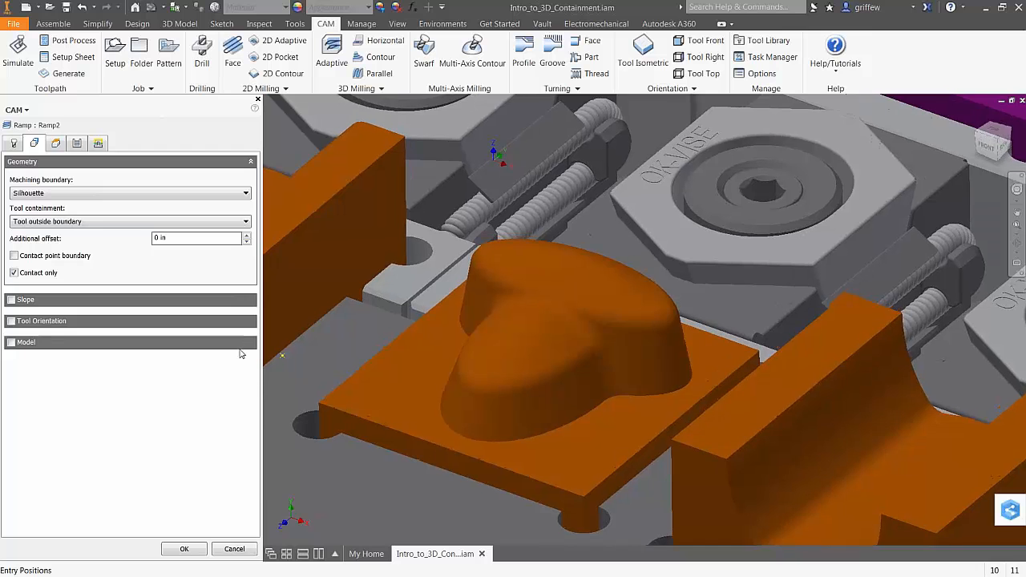
left_click(185, 549)
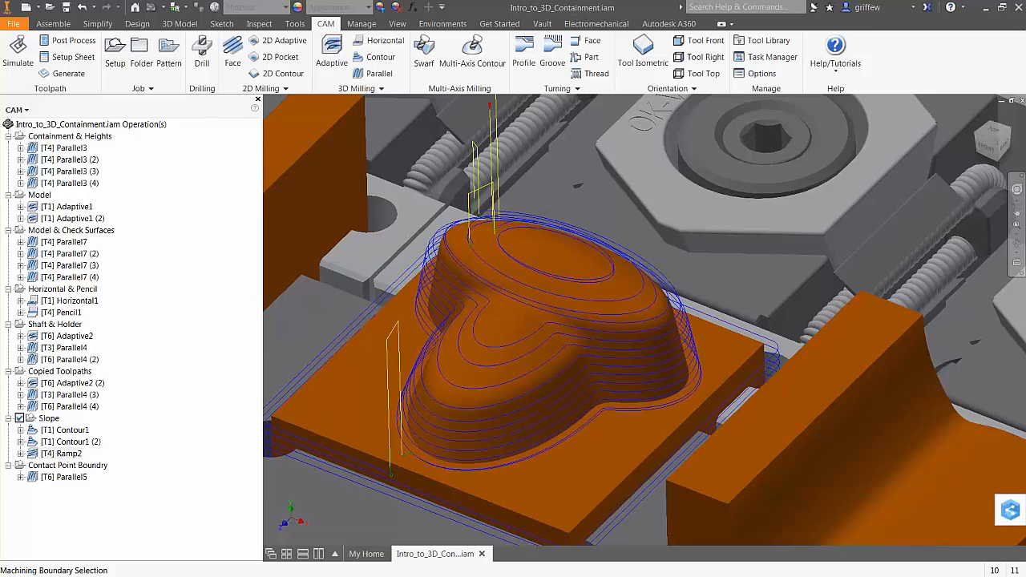
- Examine the Ramp2 toolpath over the rounded boss and around the outside of its base plate
middle_click_drag(383, 510, 386, 478, "shift")
scroll(751, 393, "up", 1)
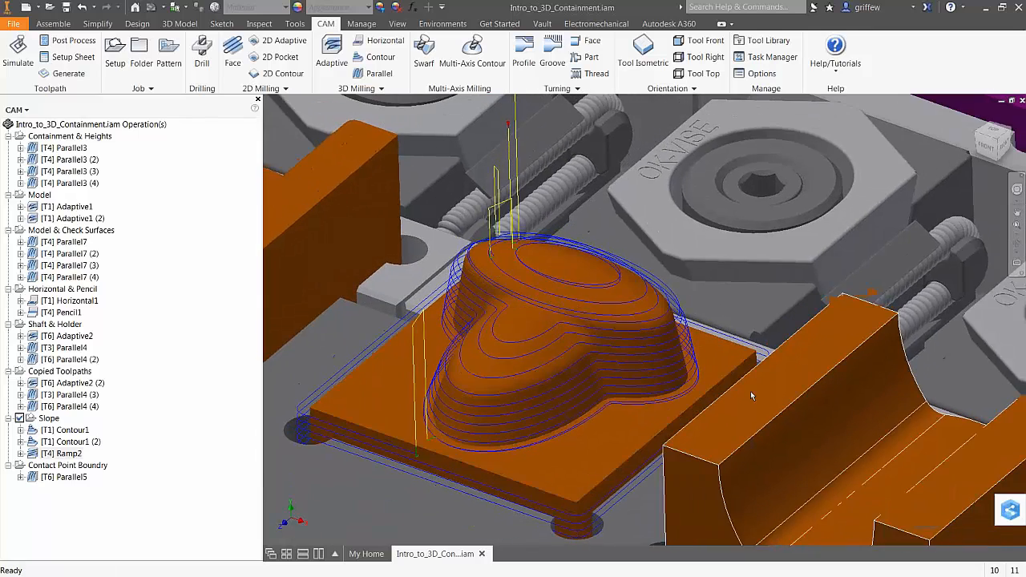
scroll(438, 467, "down", 2)
scroll(438, 467, "down", 1)
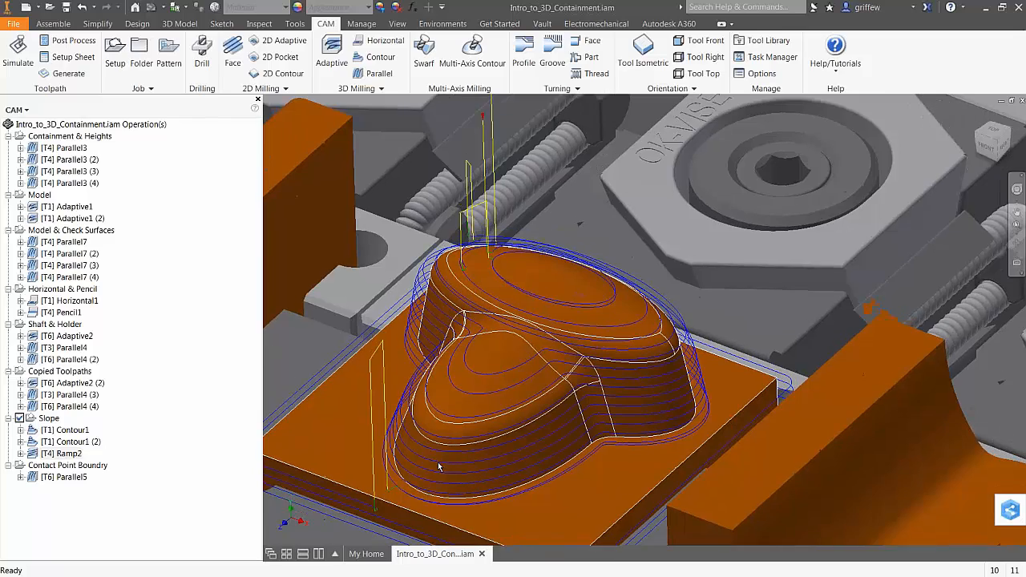
scroll(536, 417, "up", 2)
middle_click_drag(397, 409, 383, 467, "shift")
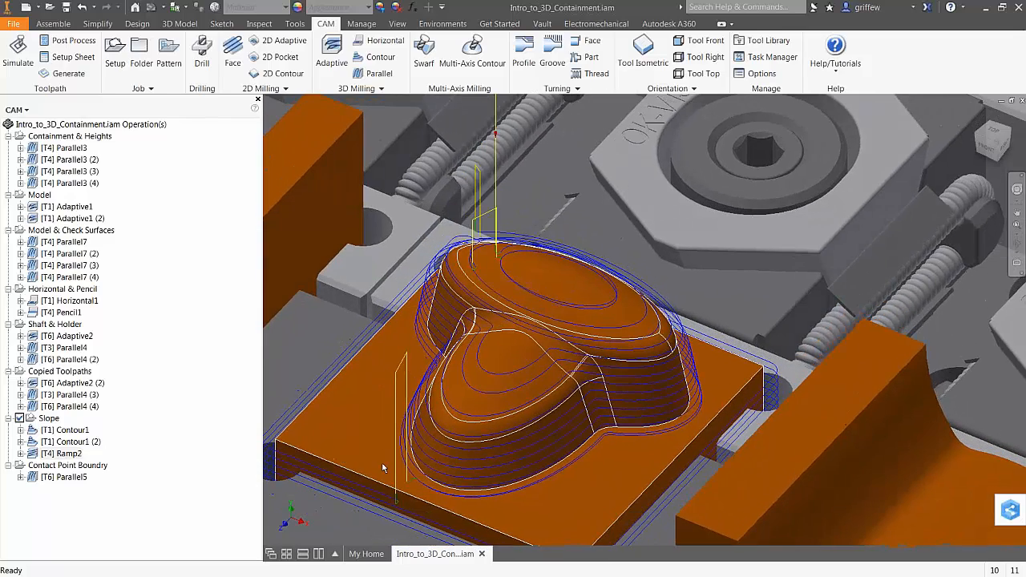
middle_click_drag(515, 302, 495, 266, "shift")
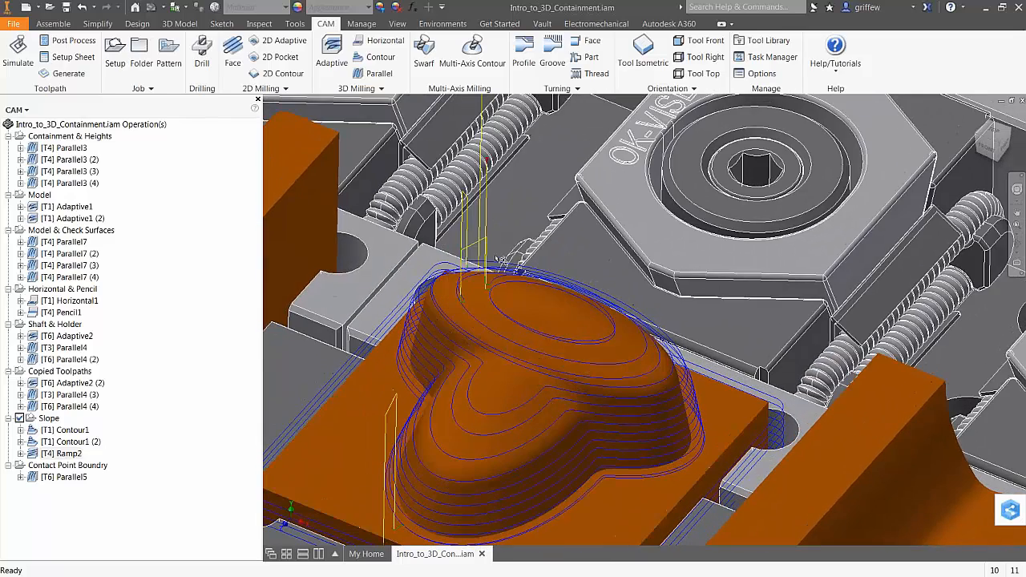
scroll(696, 321, "up", 1)
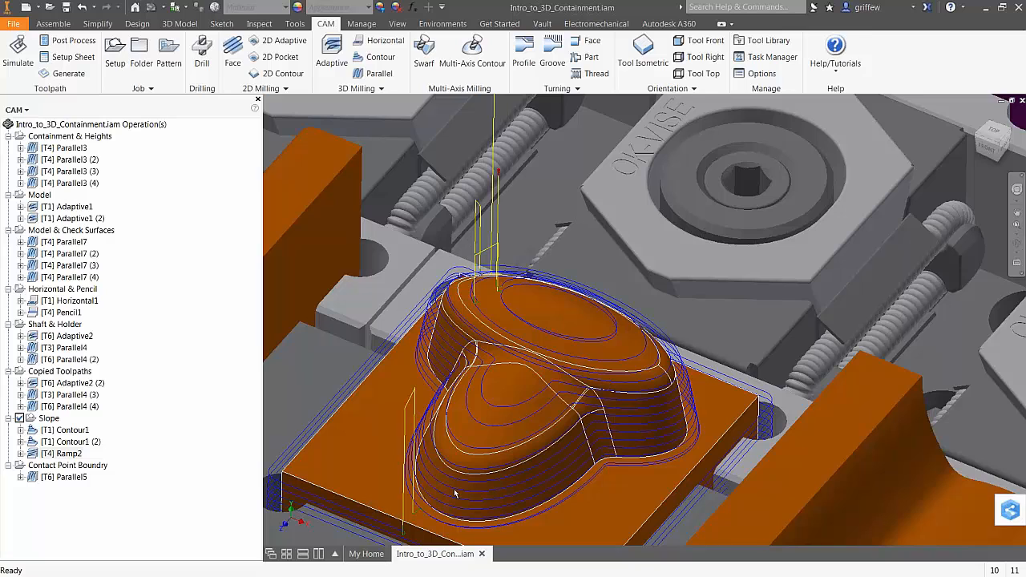
middle_click_drag(514, 459, 473, 405, "shift")
- Enable slope containment for the Ramp2 operation, set its starting slope angle to 60 degrees, and regenerate the toolpath
left_click(60, 453)
right_click(68, 454)
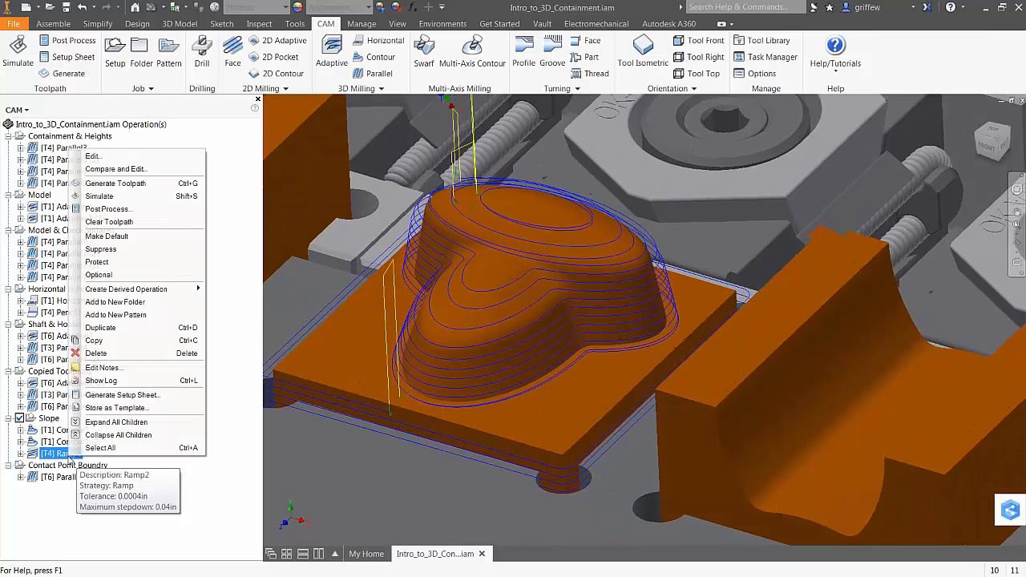
left_click(93, 156)
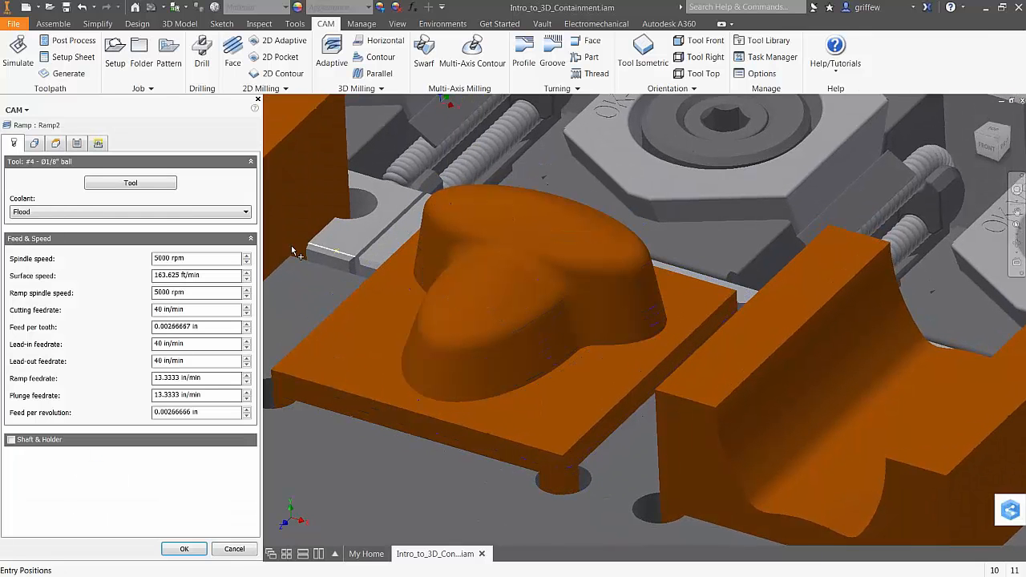
left_click(35, 143)
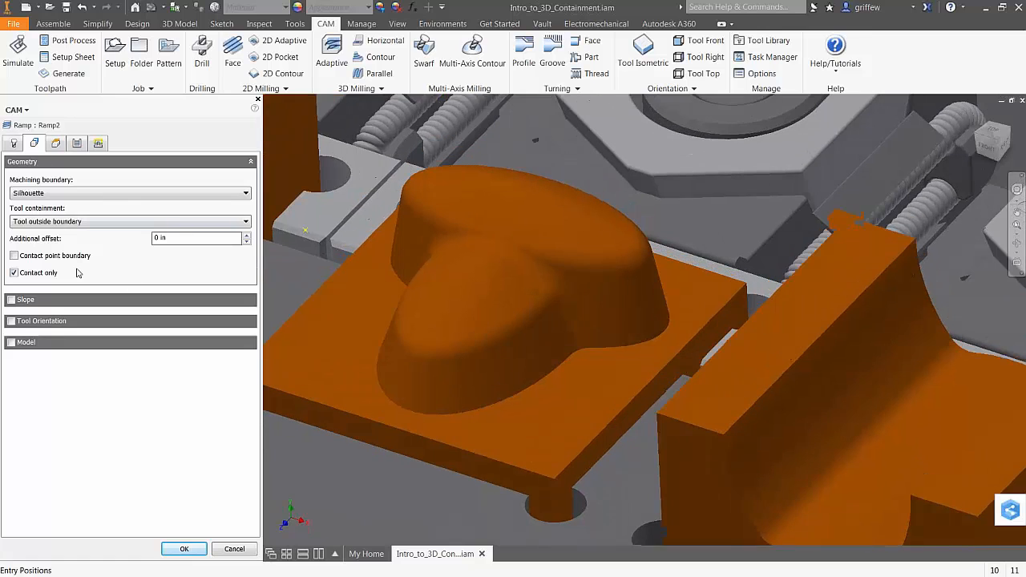
left_click(11, 300)
left_click(156, 321)
type("60")
key("Tab")
left_click(184, 549)
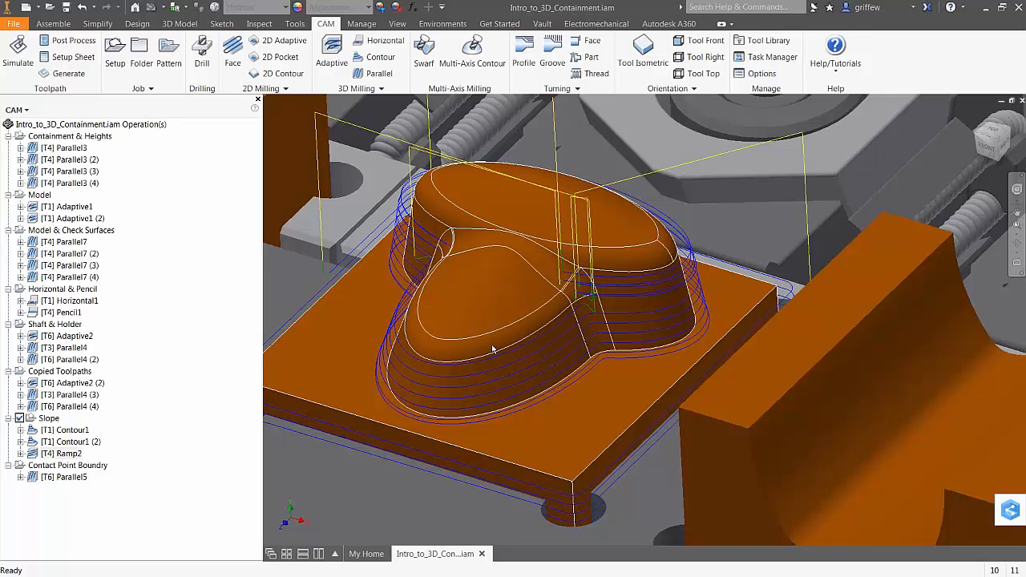
- Set Ramp2's bottom height to Selection, using the base plate's top face as the reference, and regenerate the toolpath
middle_click_drag(493, 349, 588, 420, "shift")
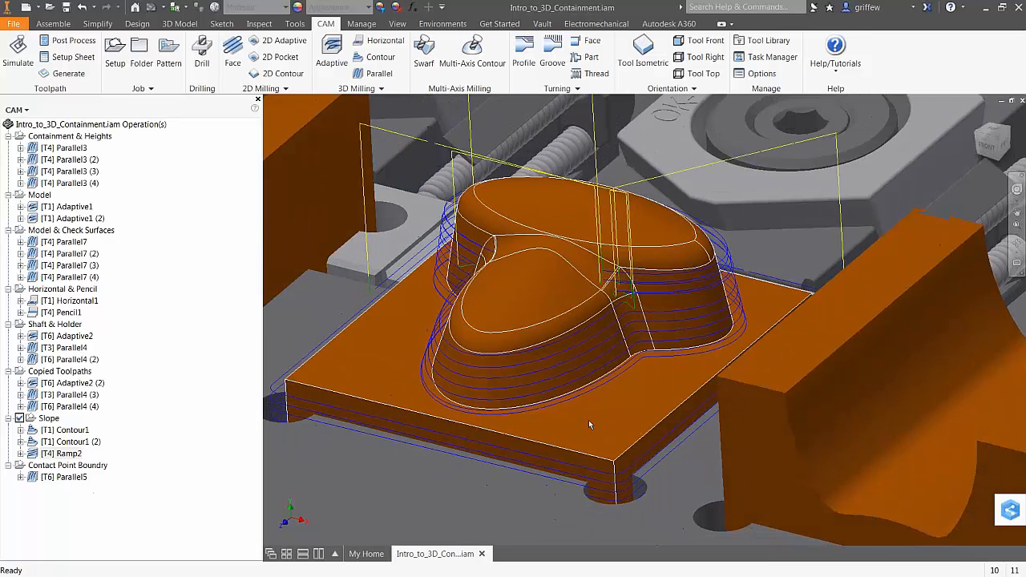
left_click(63, 453)
right_click(69, 454)
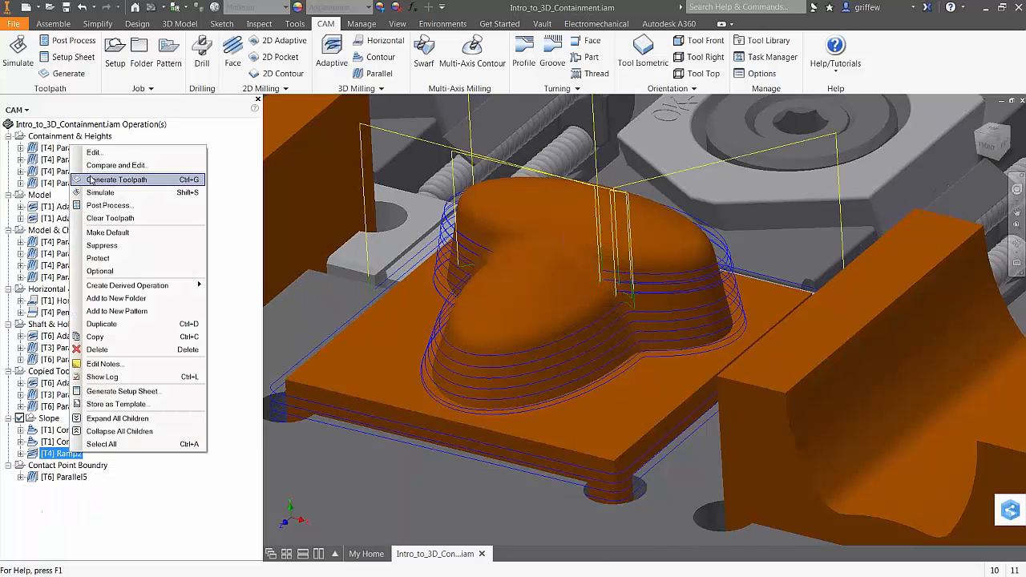
left_click(94, 153)
left_click(56, 144)
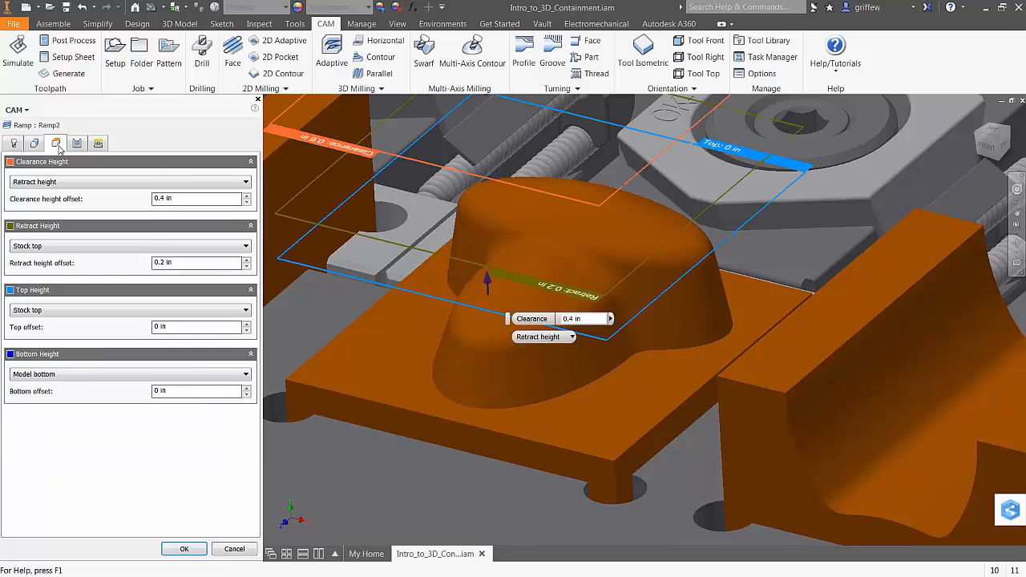
left_click(38, 375)
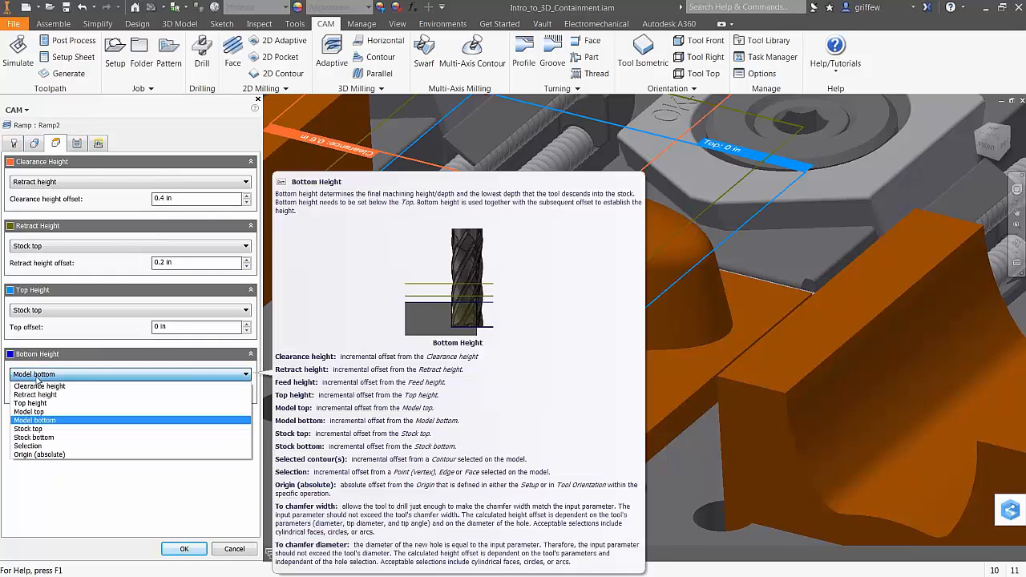
left_click(28, 445)
left_click(373, 395)
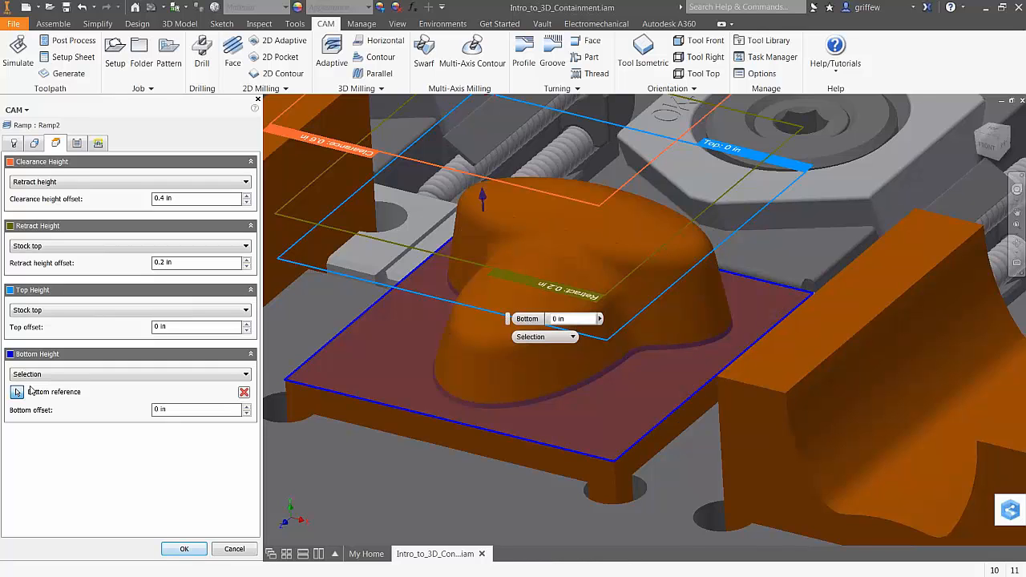
left_click(183, 548)
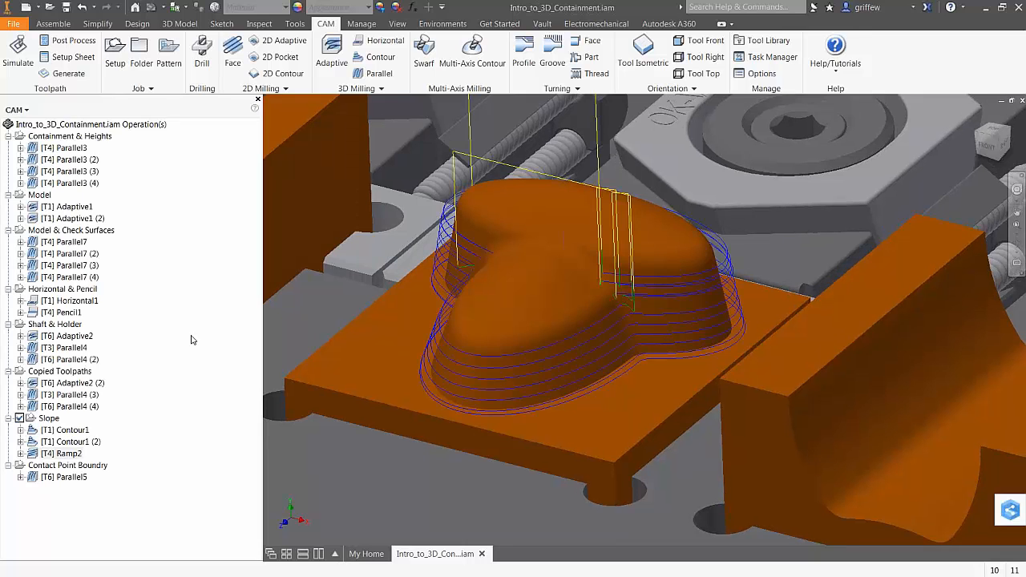
left_click(158, 360)
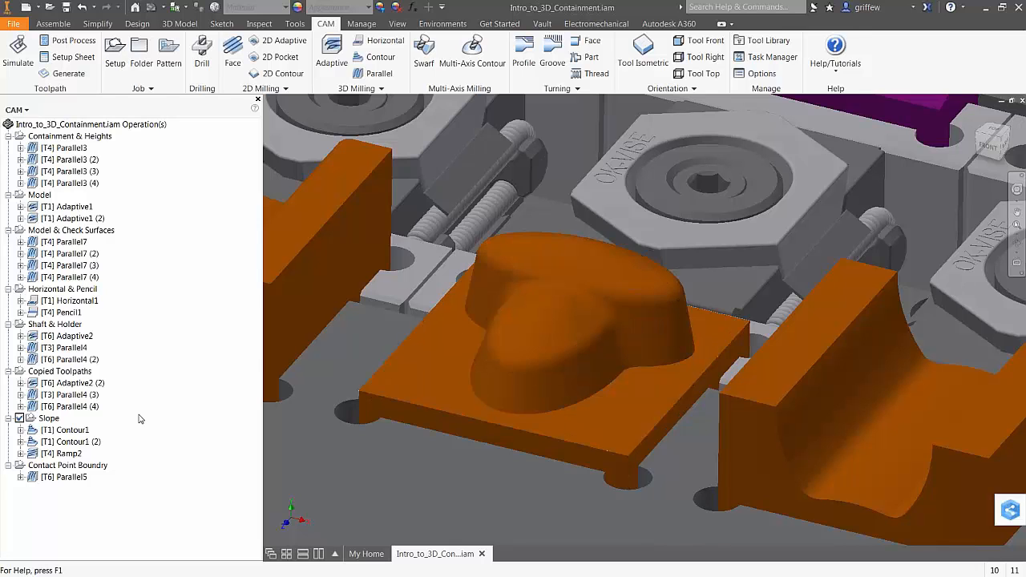
scroll(472, 286, "up", 2)
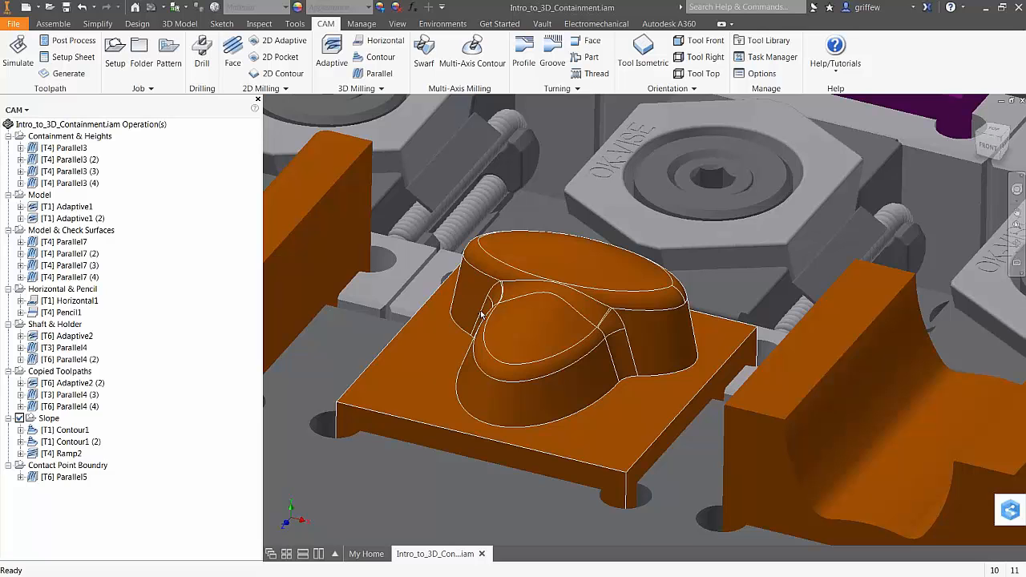
scroll(481, 315, "up", 2)
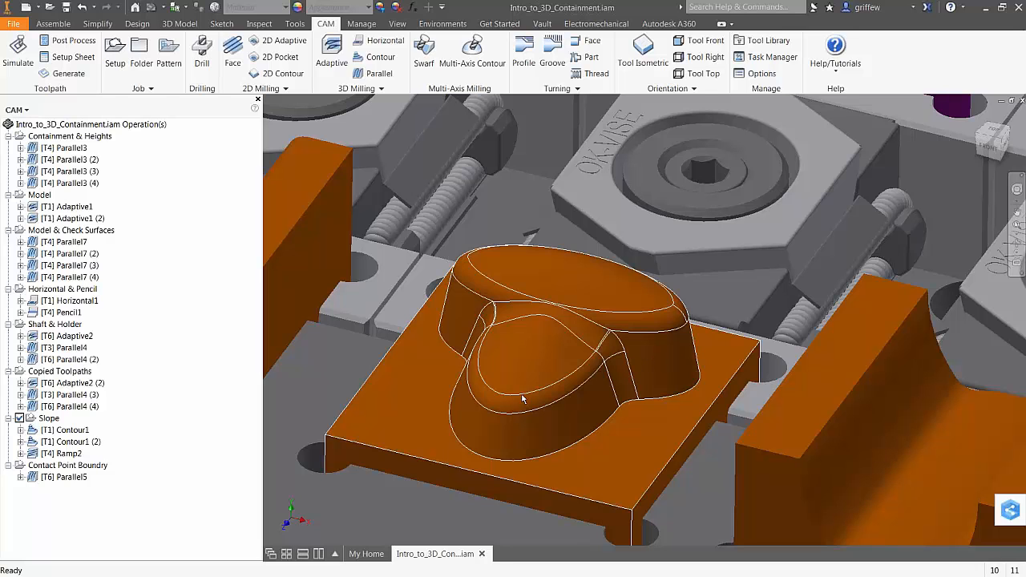
scroll(570, 344, "down", 3)
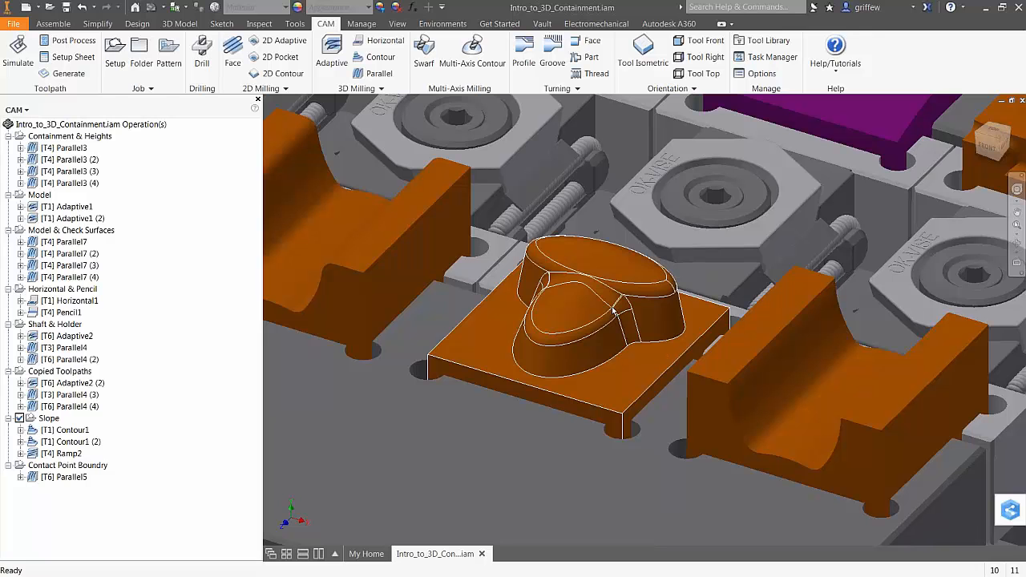
- Display the assembly's model tree and compare the two overlapping Model components, occurrences 3 and 4, by highlighting each in turn
scroll(662, 332, "up", 3)
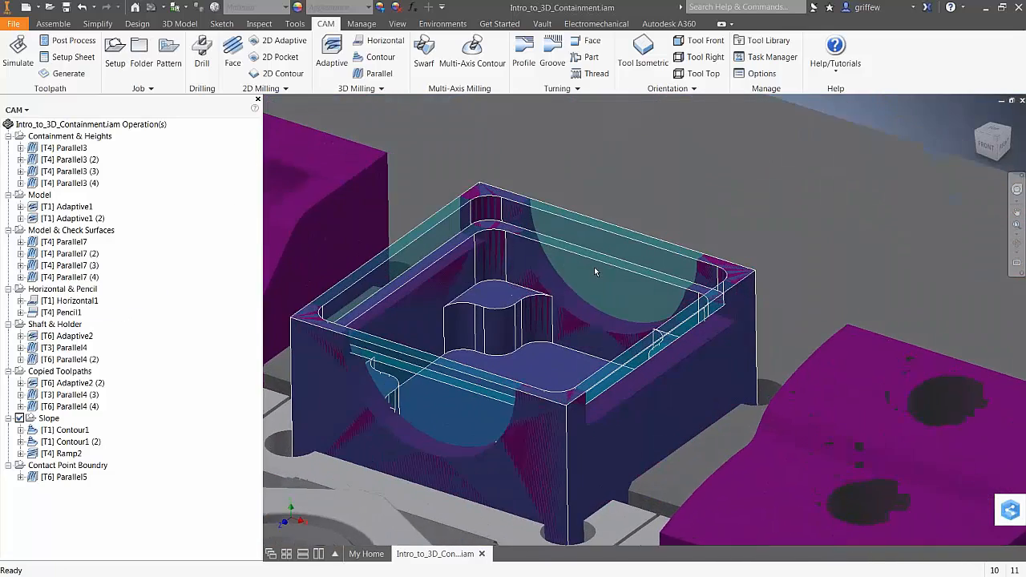
scroll(595, 265, "down", 3)
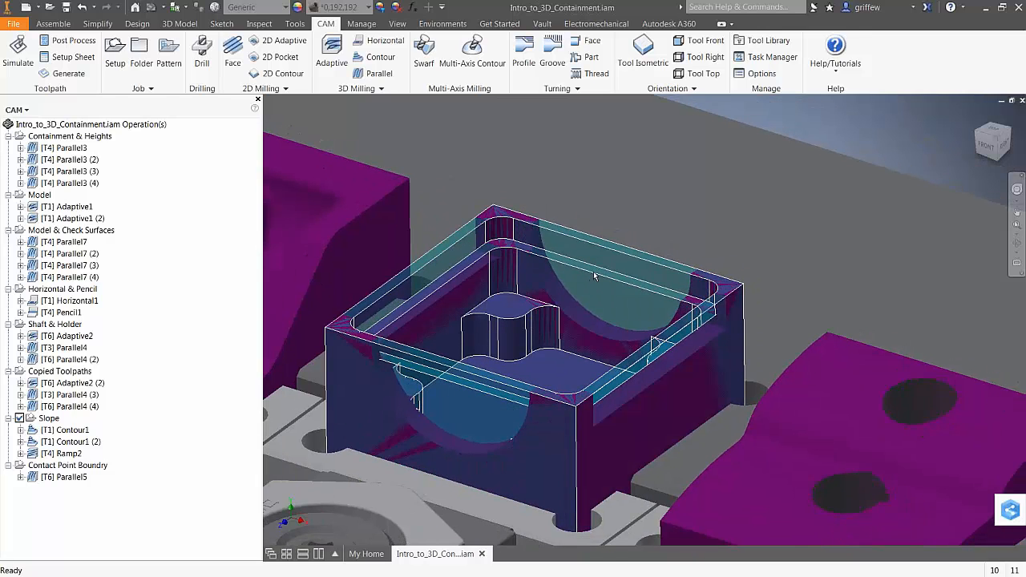
left_click(17, 110)
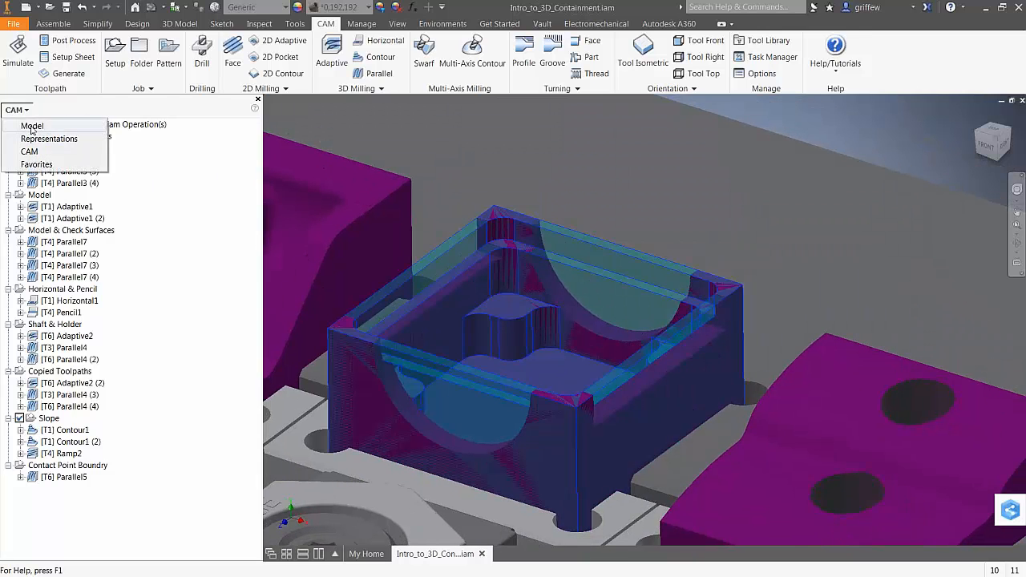
left_click(31, 126)
left_click(158, 267)
left_click(132, 256)
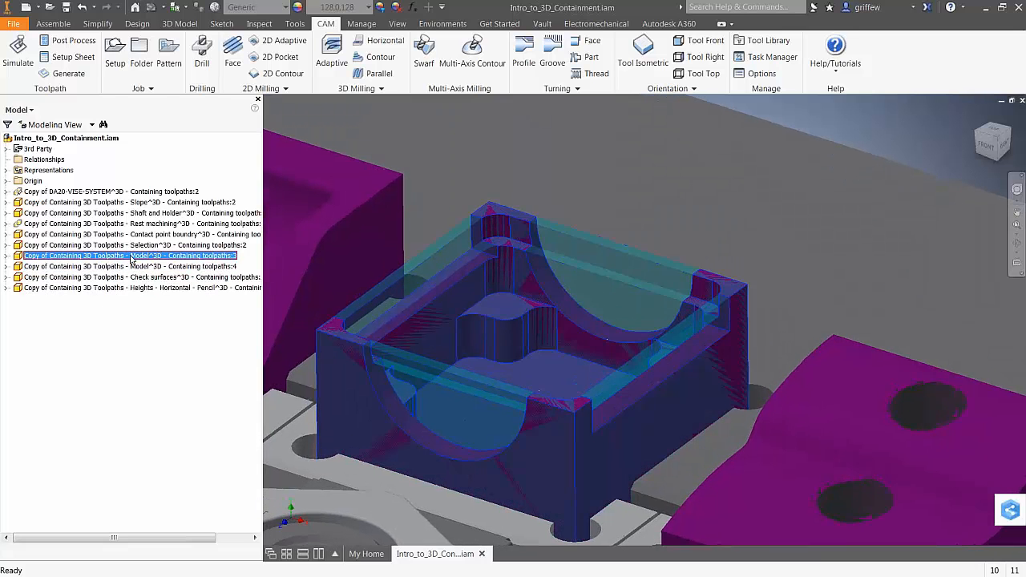
left_click(155, 266)
left_click(154, 257)
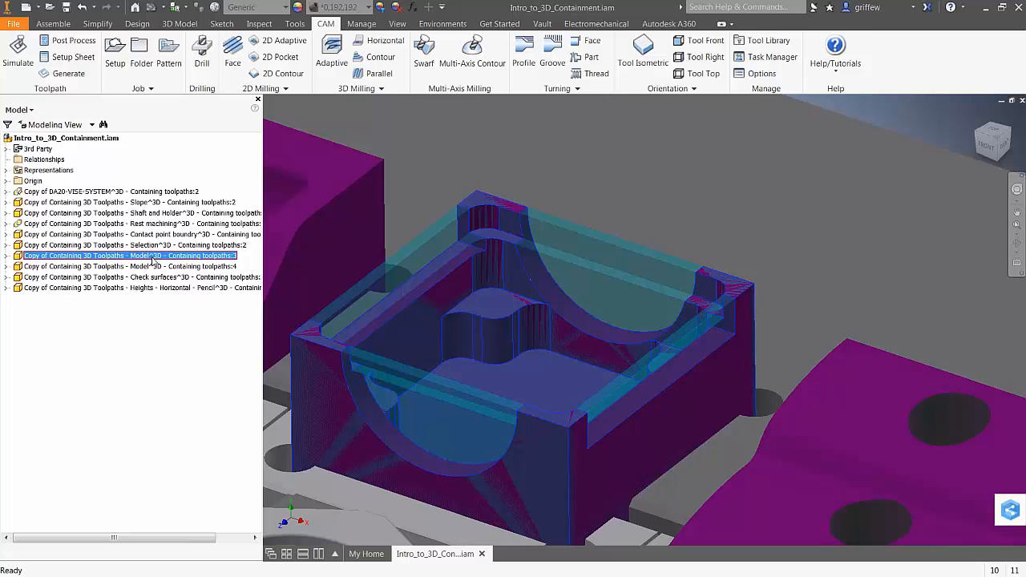
left_click(149, 266)
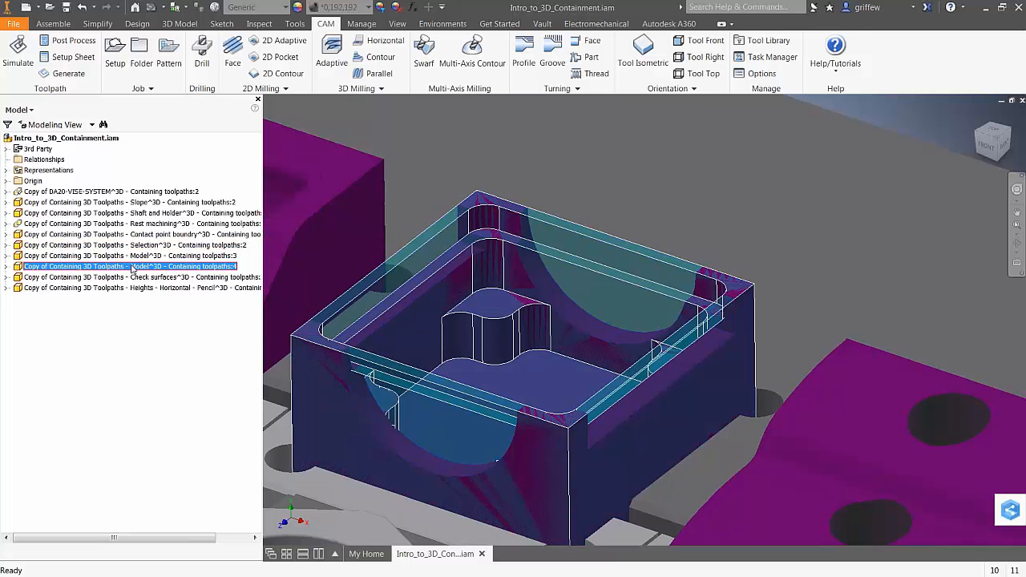
- Expand Model component occurrence 4, select its solid bodies, and compare its geometry with occurrence 3
left_click(7, 266)
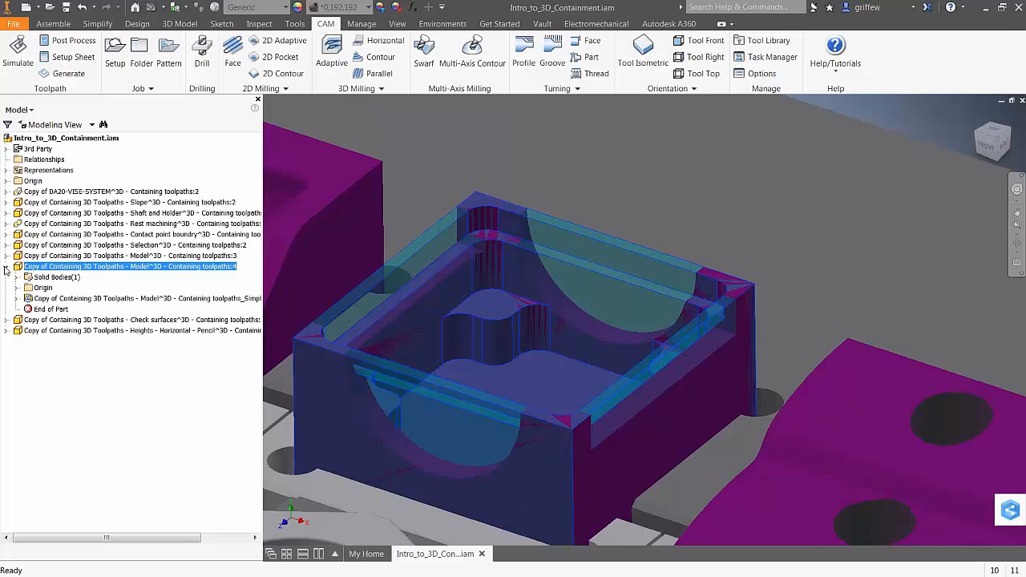
left_click(54, 278)
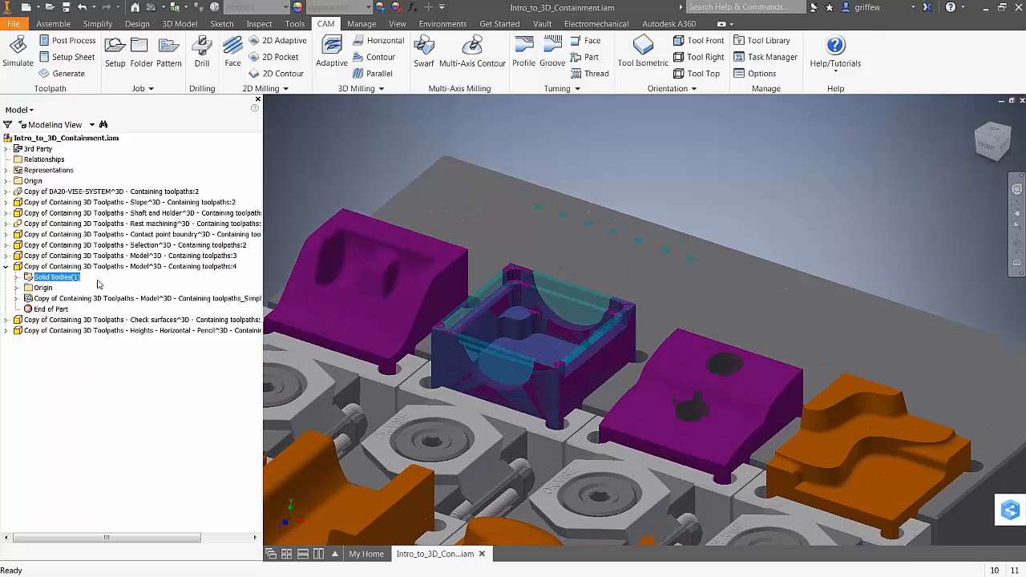
left_click(100, 257)
key("End")
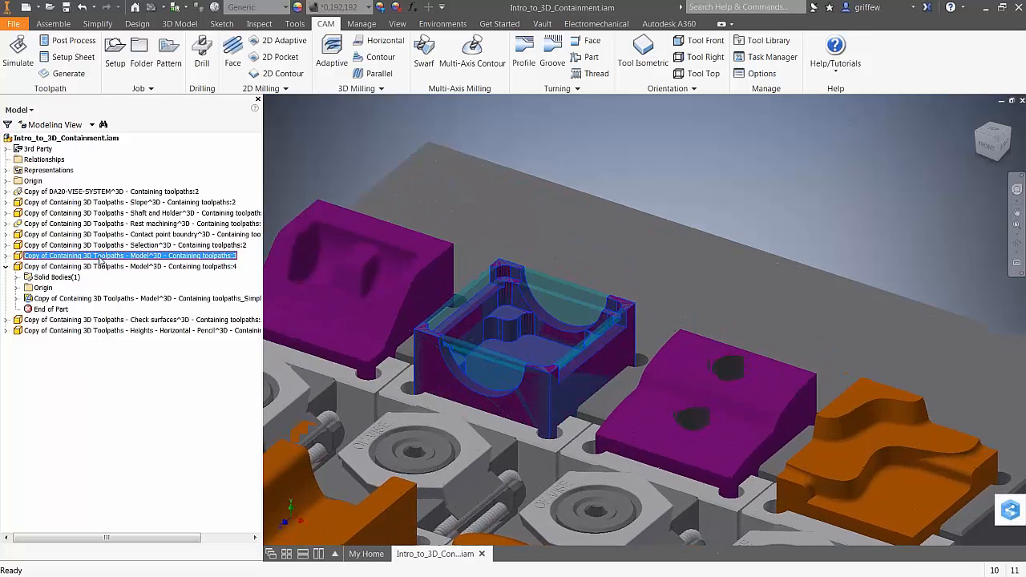
left_click(109, 269)
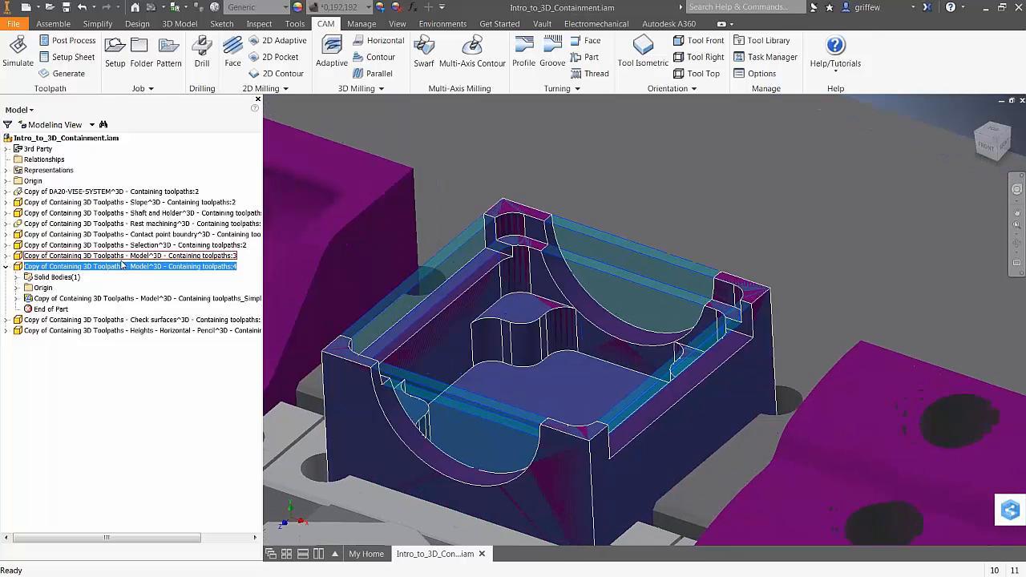
- Inspect the Mirror2 solid body and the linked "Simplified for roughing" part in Model component occurrence 4, and collapse the component
left_click(29, 278)
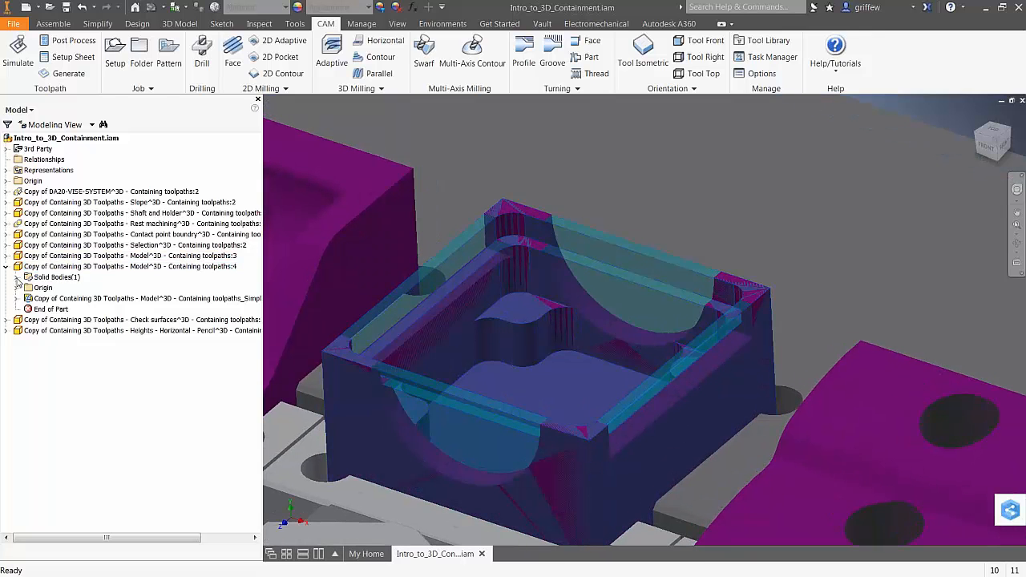
left_click(16, 277)
left_click(53, 288)
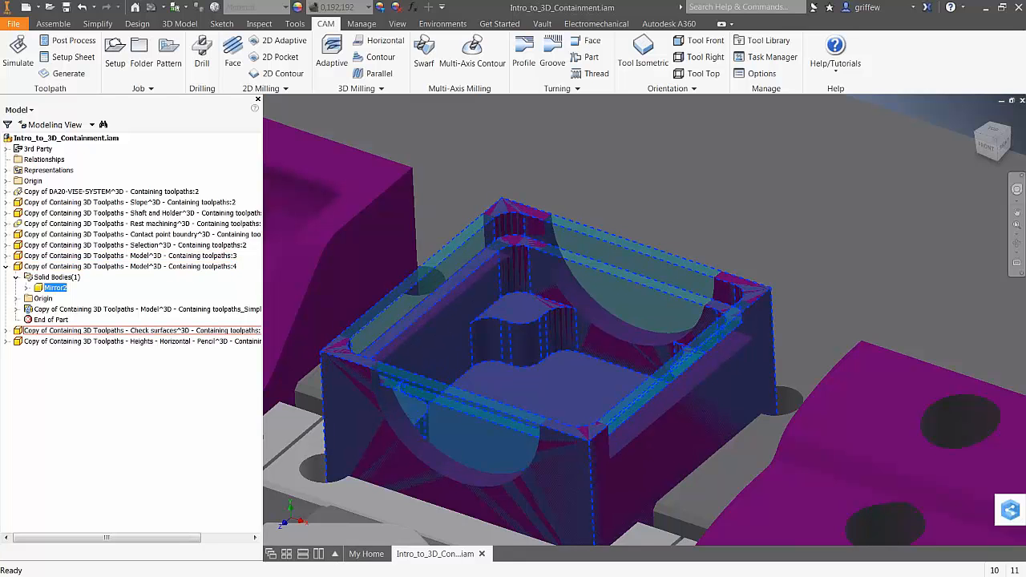
left_click(97, 267)
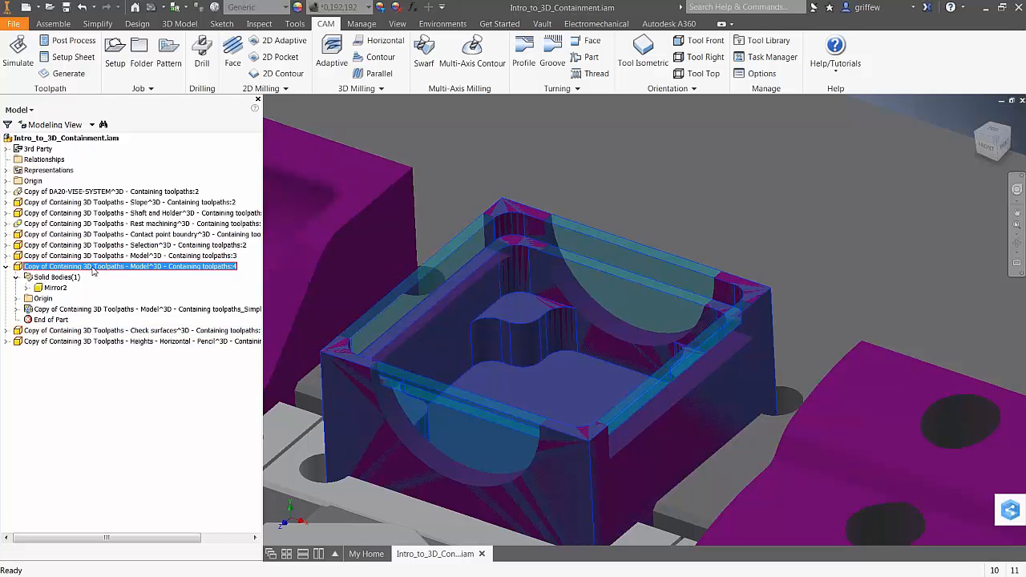
left_click(27, 287)
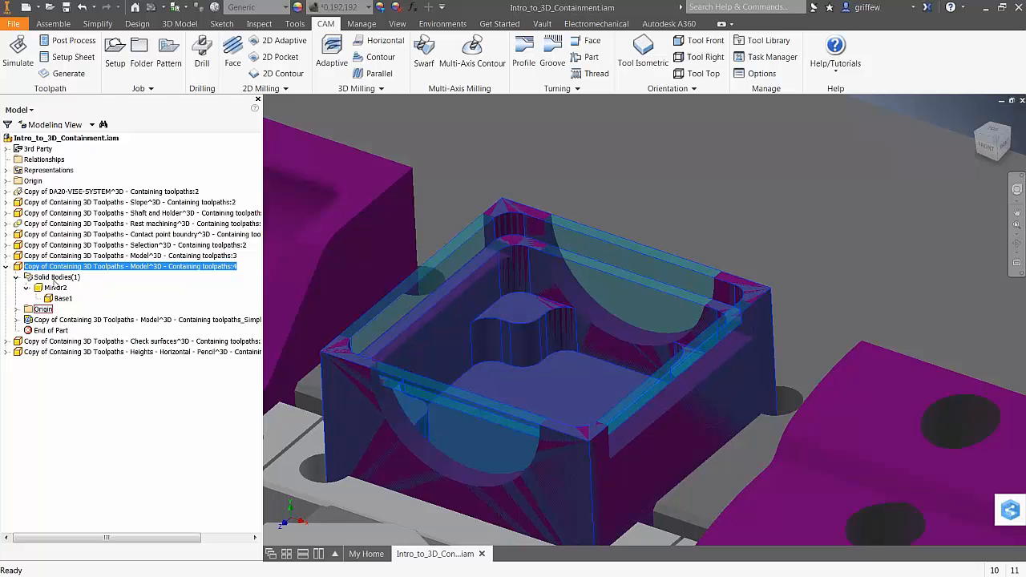
left_click(526, 340, "ctrl")
left_click(527, 340, "ctrl")
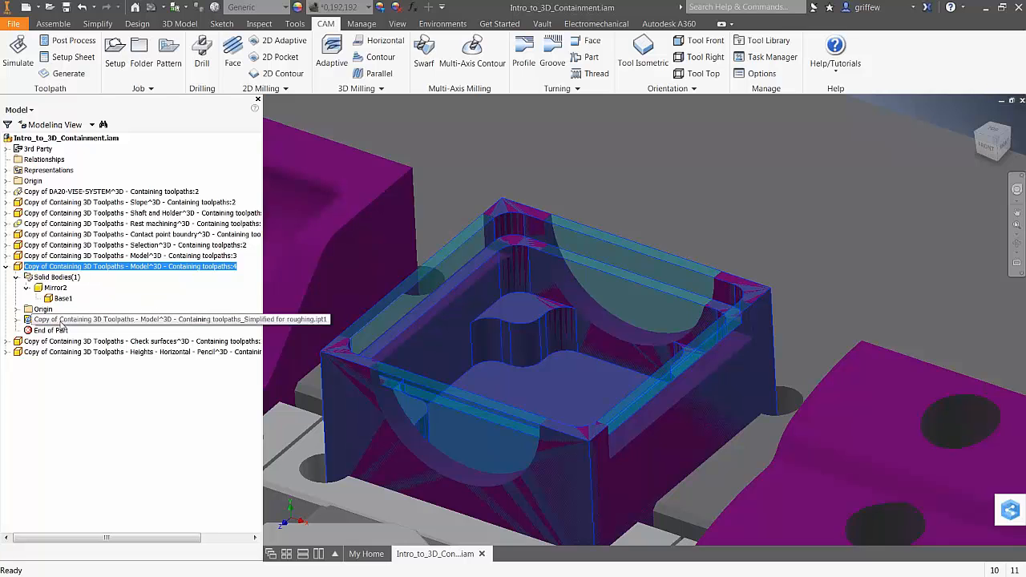
left_click(8, 267)
left_click(185, 344)
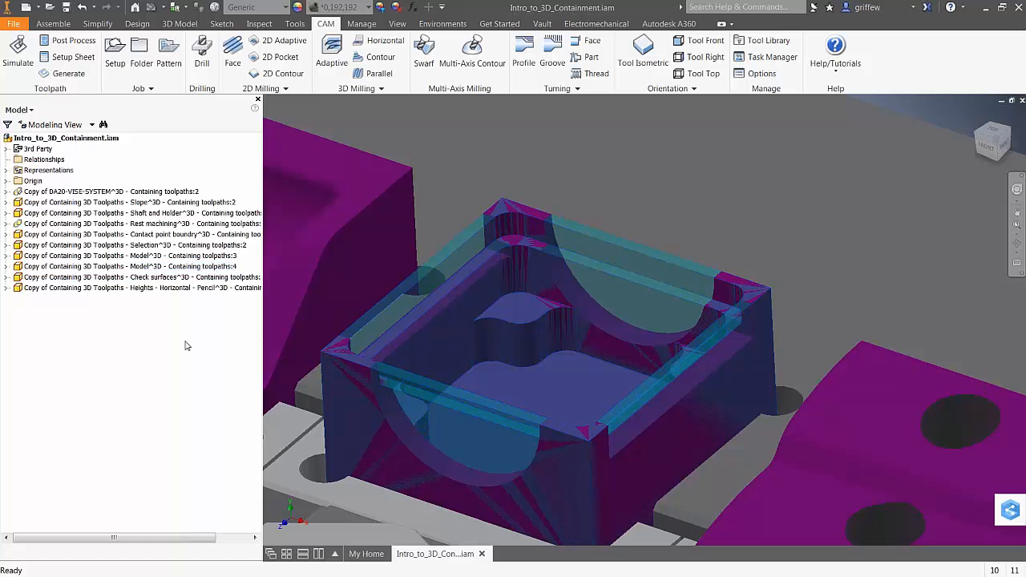
- Review the DA20 vise system and the parts across the fixture in the model tree, and return to the CAM operations tree
scroll(449, 273, "down", 5)
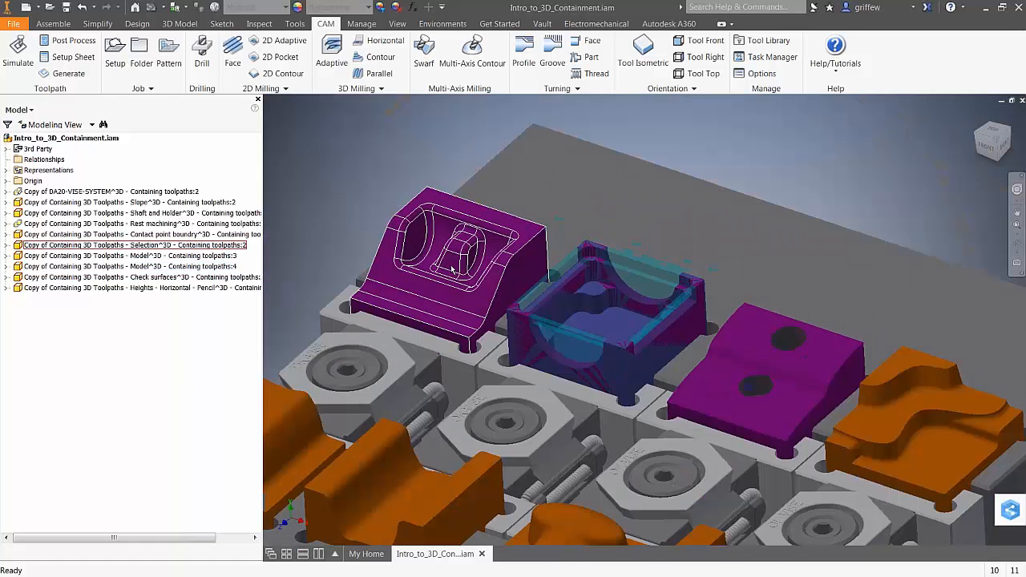
left_click(540, 321)
middle_click_drag(539, 320, 535, 311, "shift")
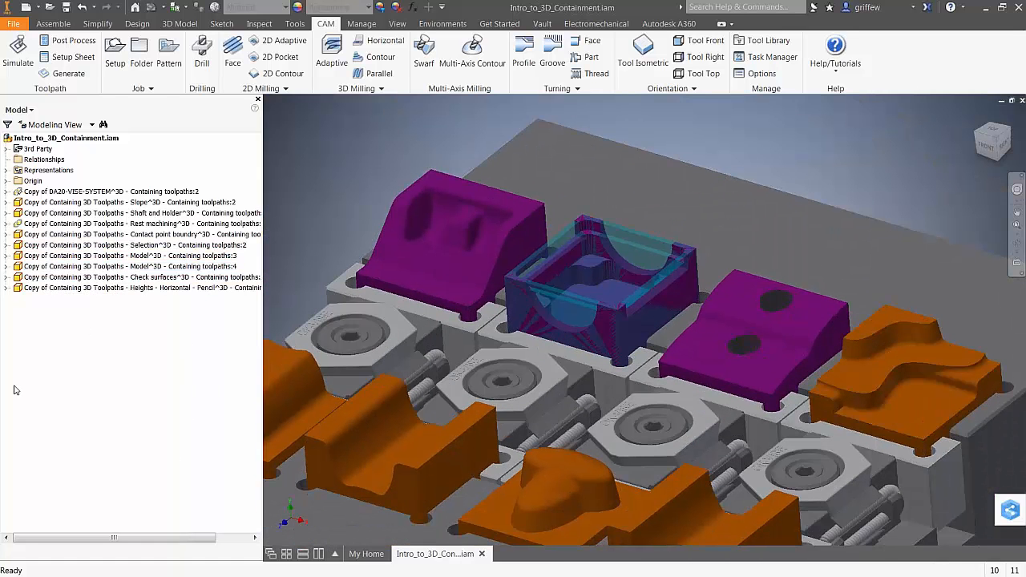
scroll(346, 274, "down", 3)
middle_click_drag(425, 282, 377, 195)
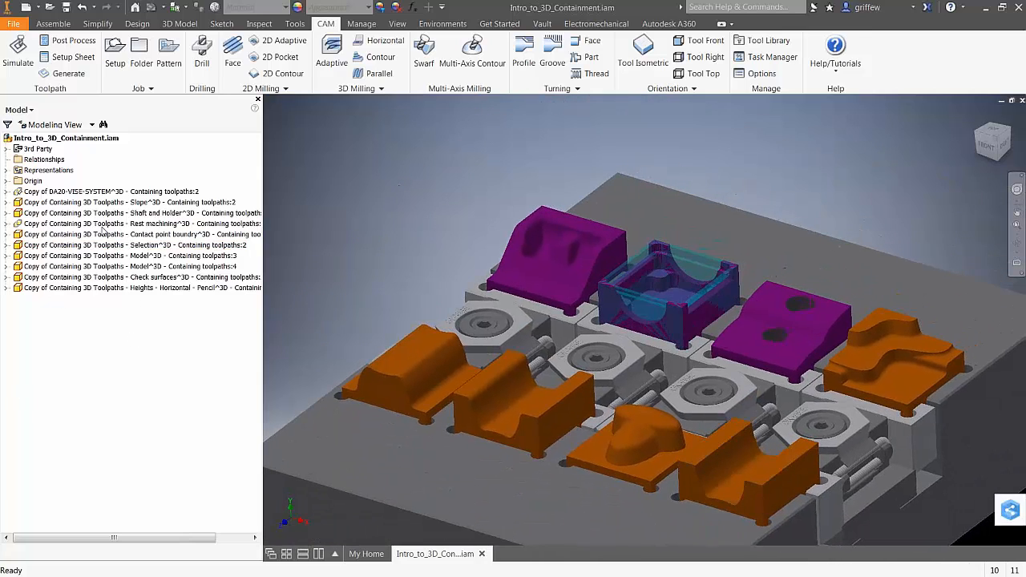
left_click(79, 193)
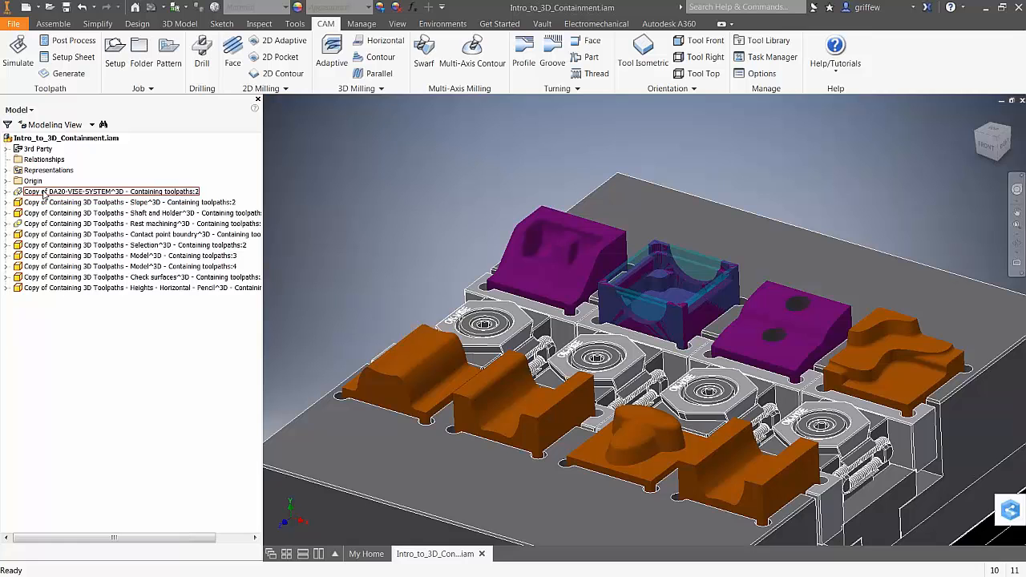
middle_click_drag(403, 274, 368, 237, "shift")
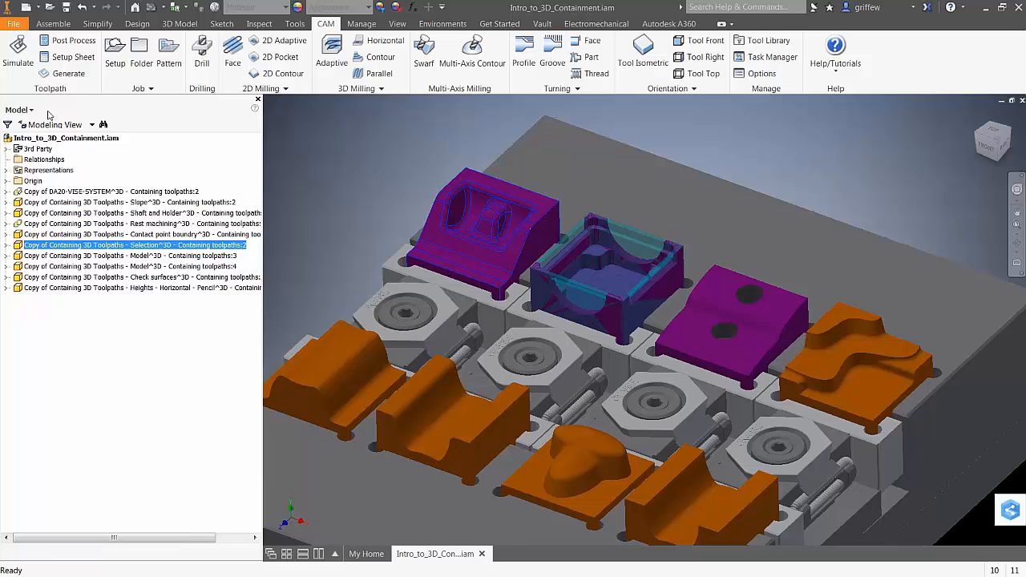
left_click(19, 110)
left_click(28, 152)
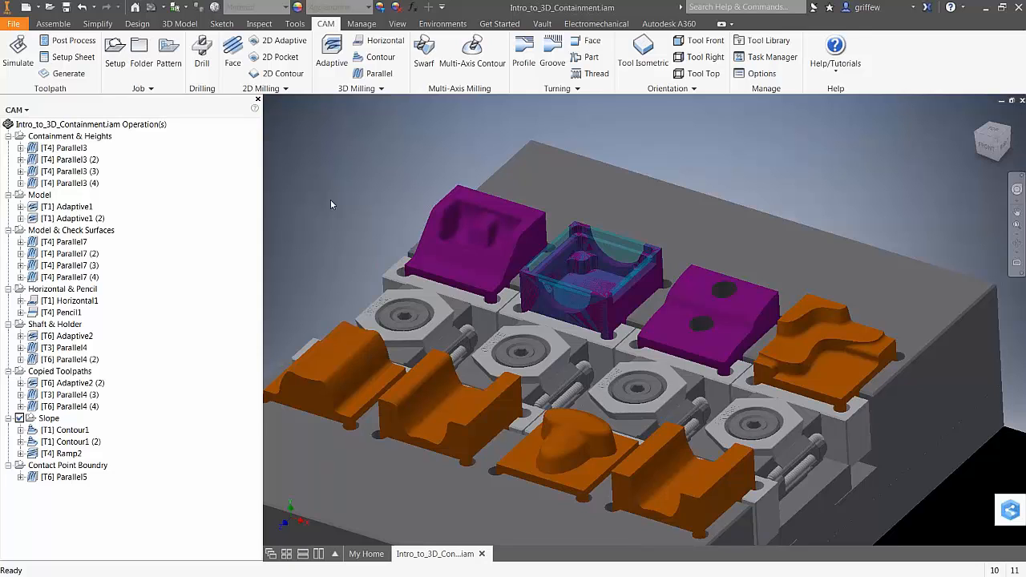
scroll(330, 204, "up", 3)
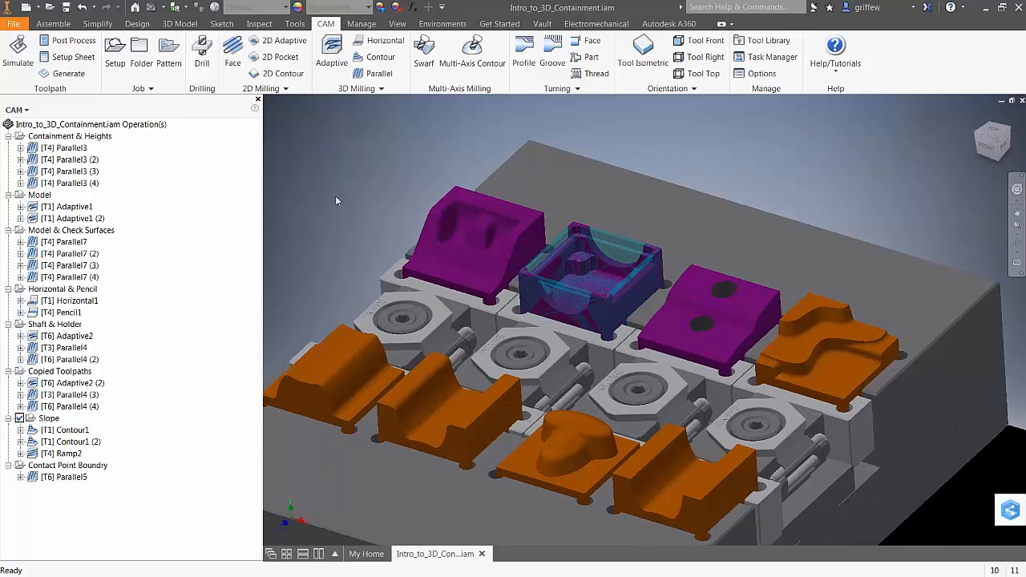
scroll(372, 172, "down", 4)
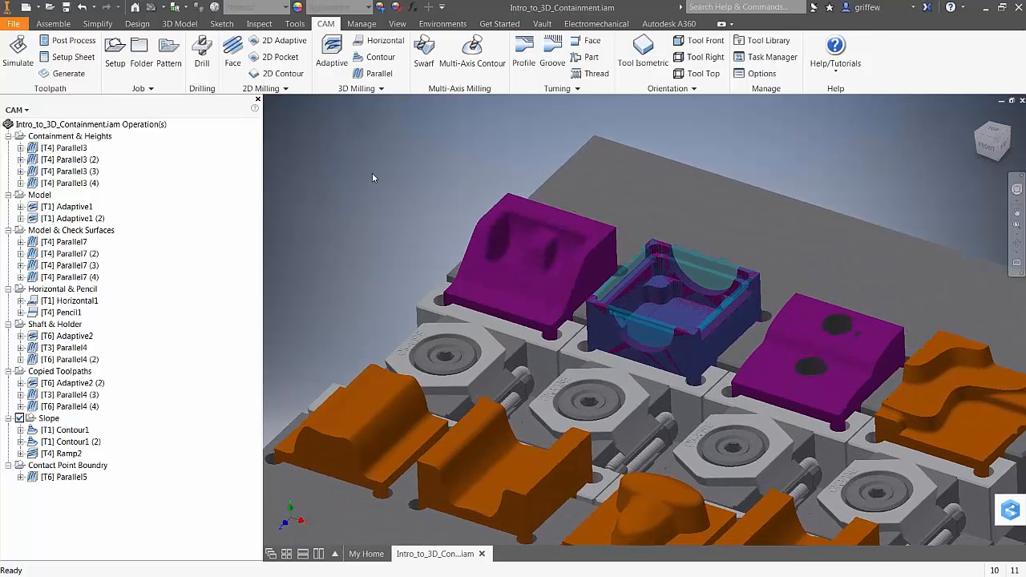
scroll(372, 173, "down", 2)
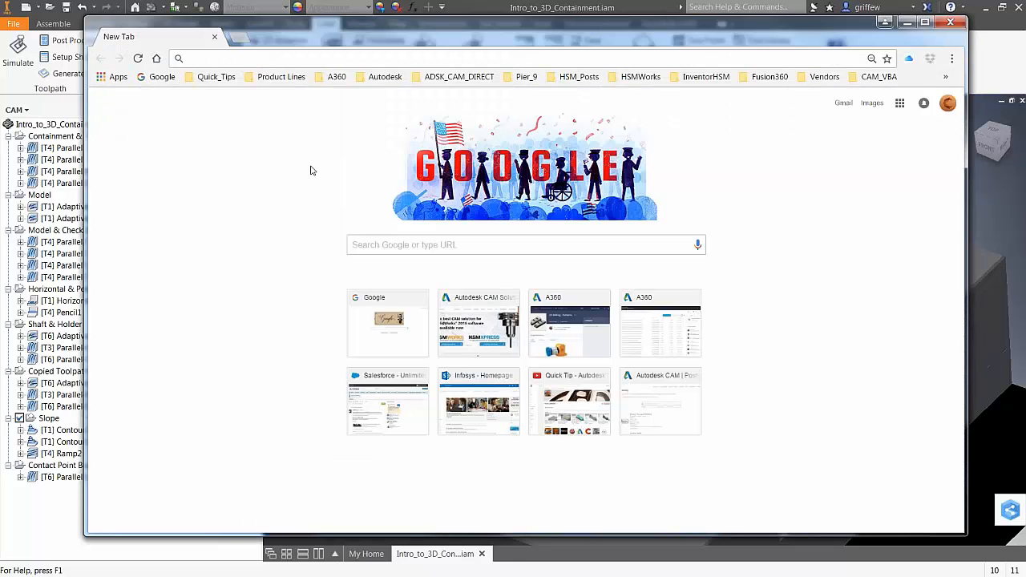
- Switch to the Chrome browser, open the bookmarked Autodesk CAM Main Forum, and look over its boards and support sections
left_click_drag(295, 39, 291, 51)
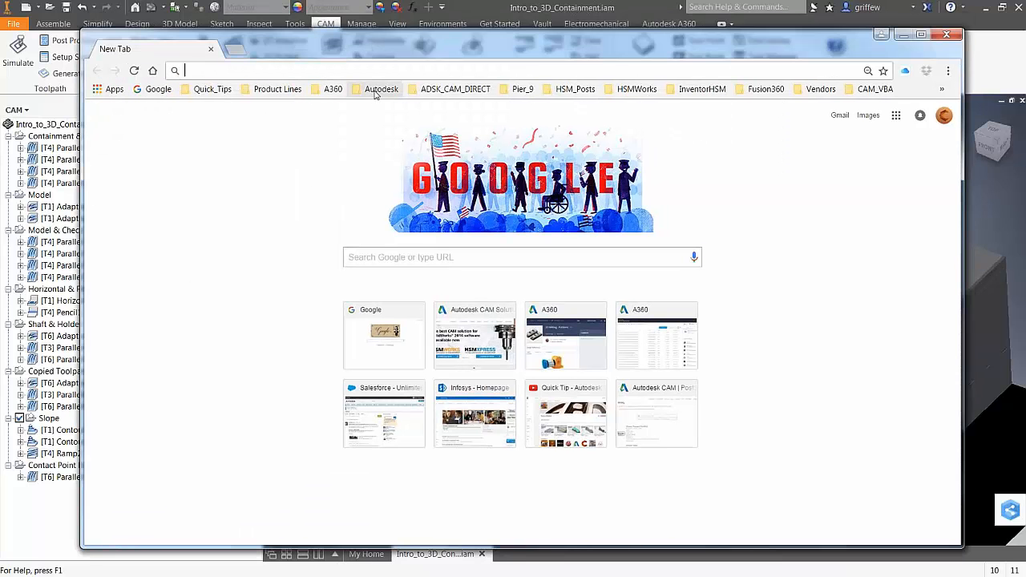
left_click(328, 89)
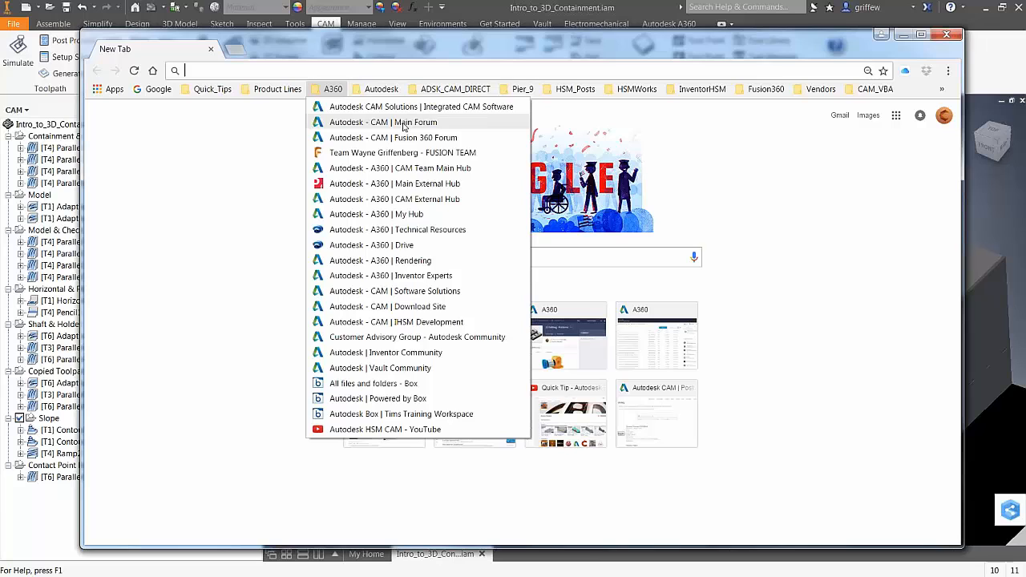
left_click(404, 124)
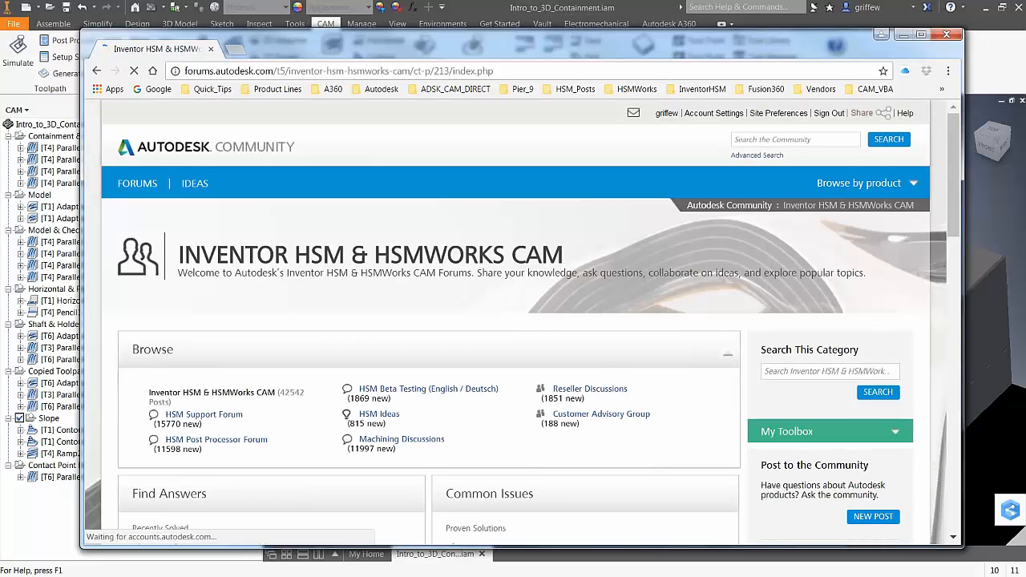
scroll(721, 395, "down", 1)
scroll(721, 394, "down", 1)
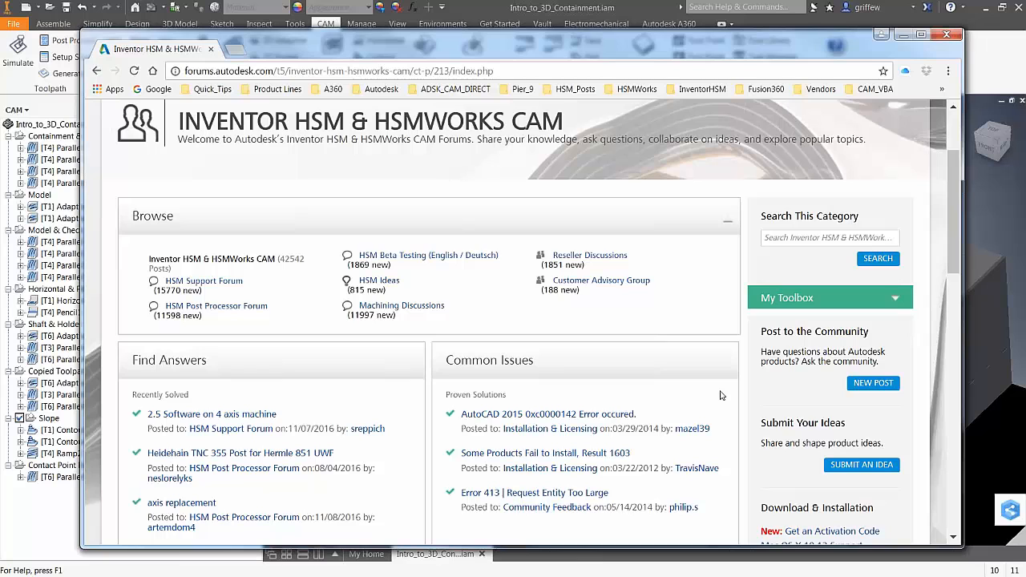
scroll(720, 395, "up", 2)
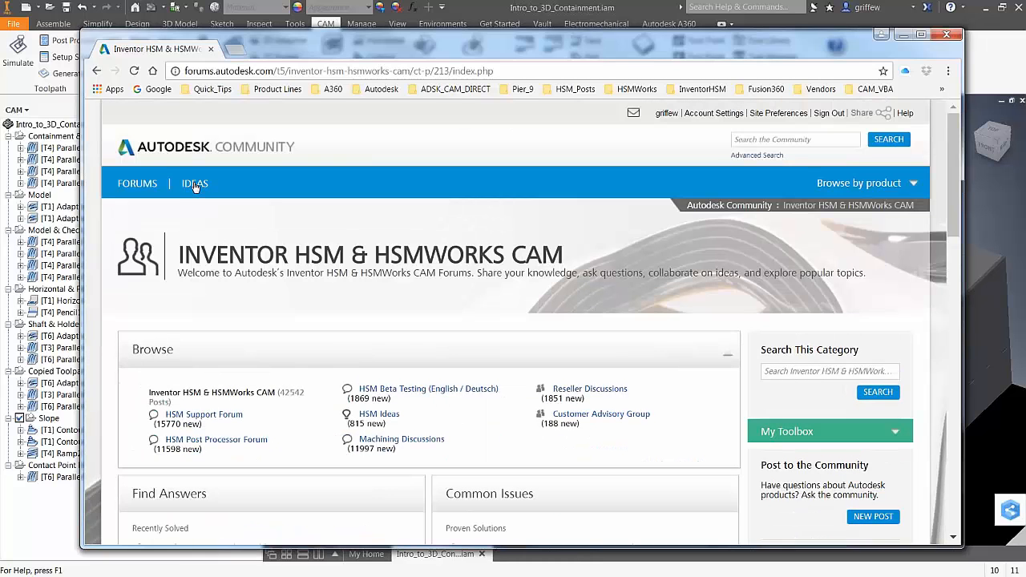
- Open the Autodesk Community Ideas page and browse its list of popular products
left_click(195, 184)
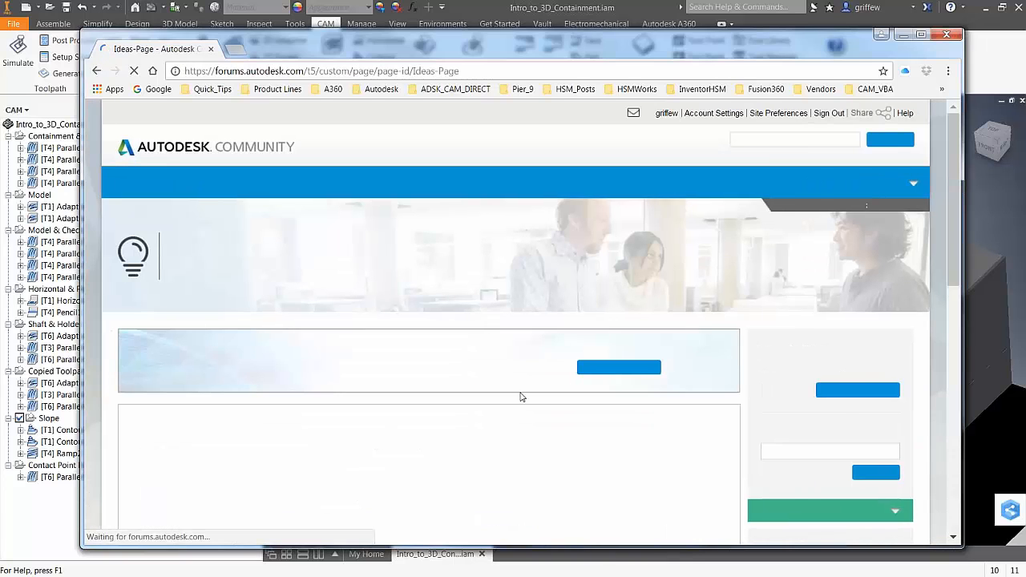
scroll(495, 431, "down", 1)
scroll(496, 431, "down", 4)
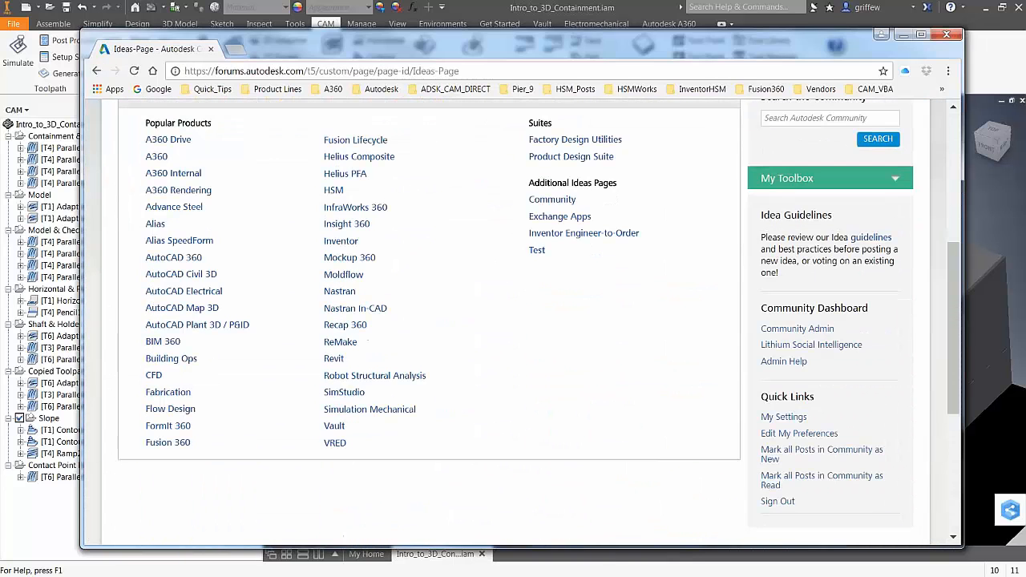
- Open the HSM Ideas board from the popular products list and look over the newest ideas and their vote counts
left_click(335, 195)
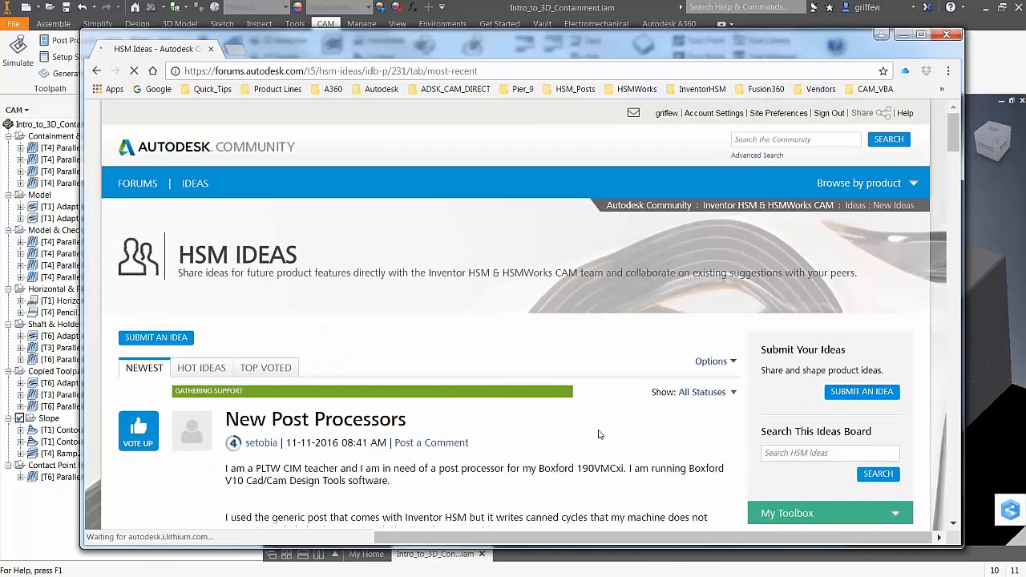
scroll(597, 433, "down", 3)
scroll(589, 429, "down", 2)
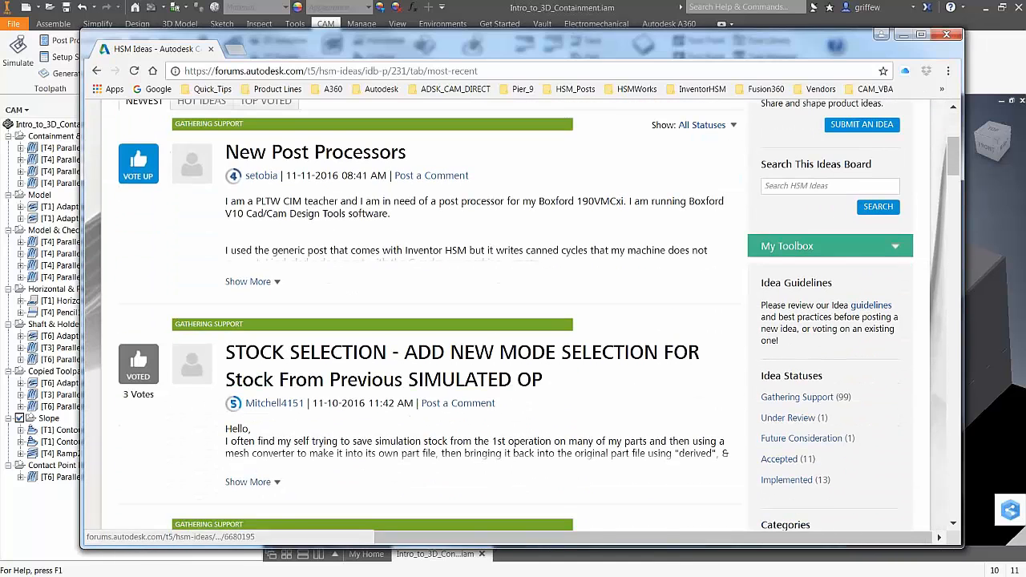
scroll(412, 168, "down", 4)
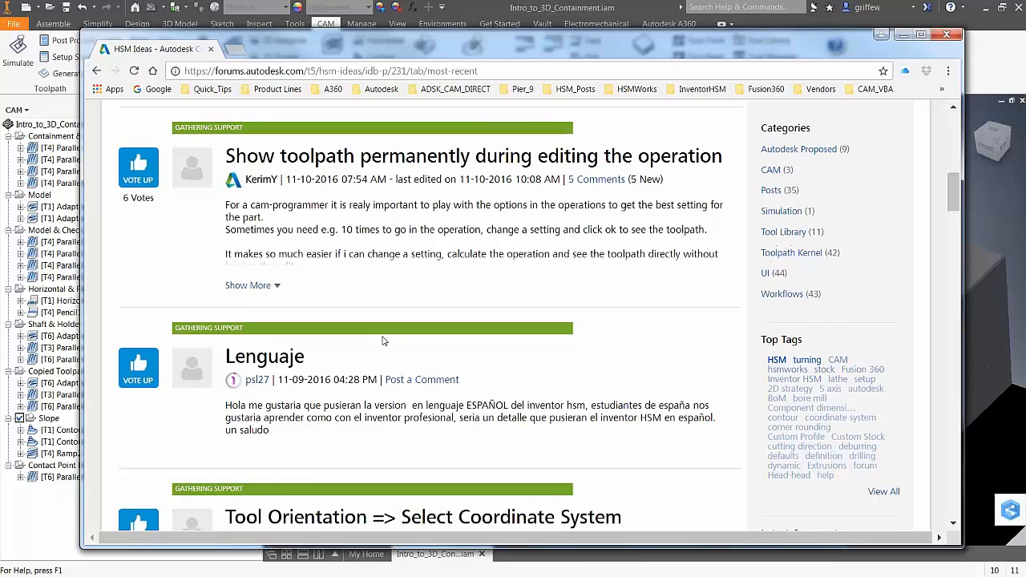
scroll(383, 342, "up", 1)
scroll(384, 342, "down", 1)
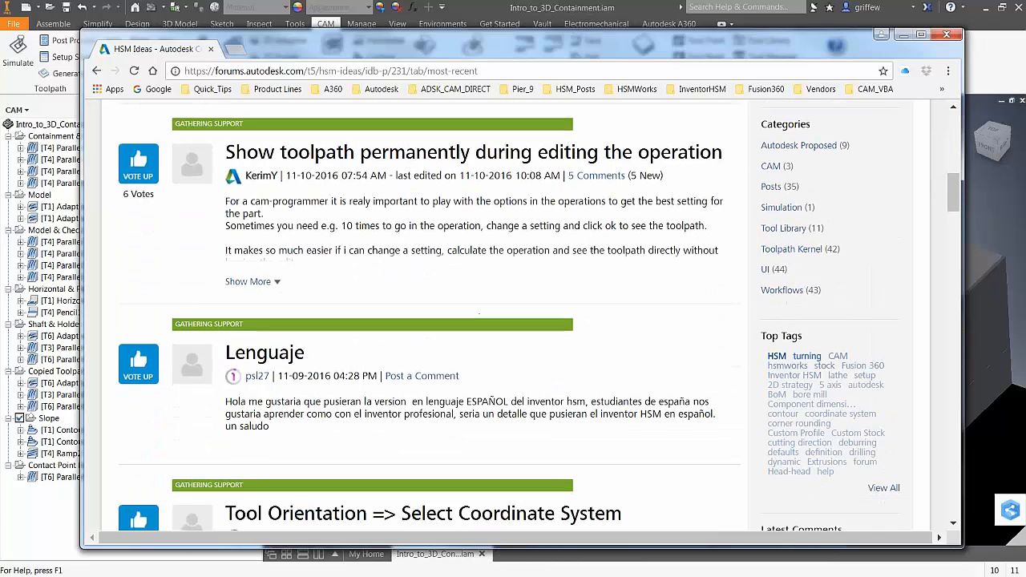
scroll(433, 321, "down", 7)
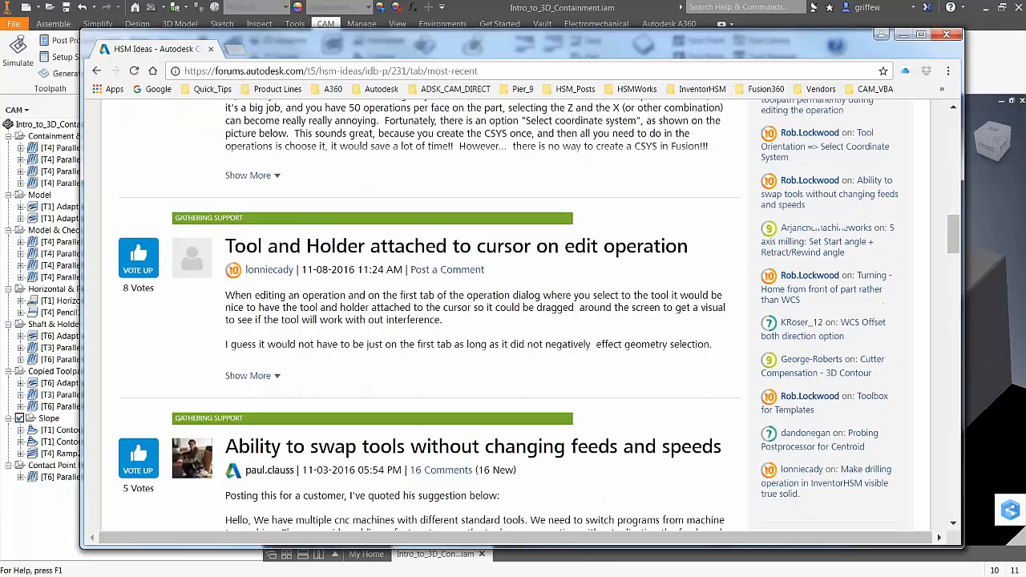
scroll(396, 362, "down", 1)
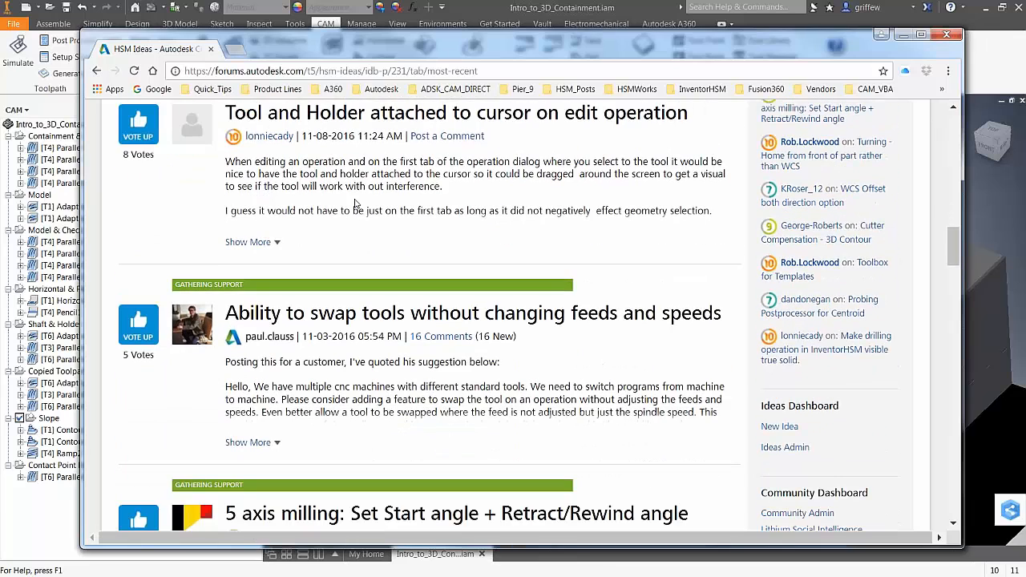
- Review the older HSM ideas on tool swapping, 5-axis milling, turning home position, WCS offset and cutter compensation, and return to the page heading
scroll(383, 266, "up", 1)
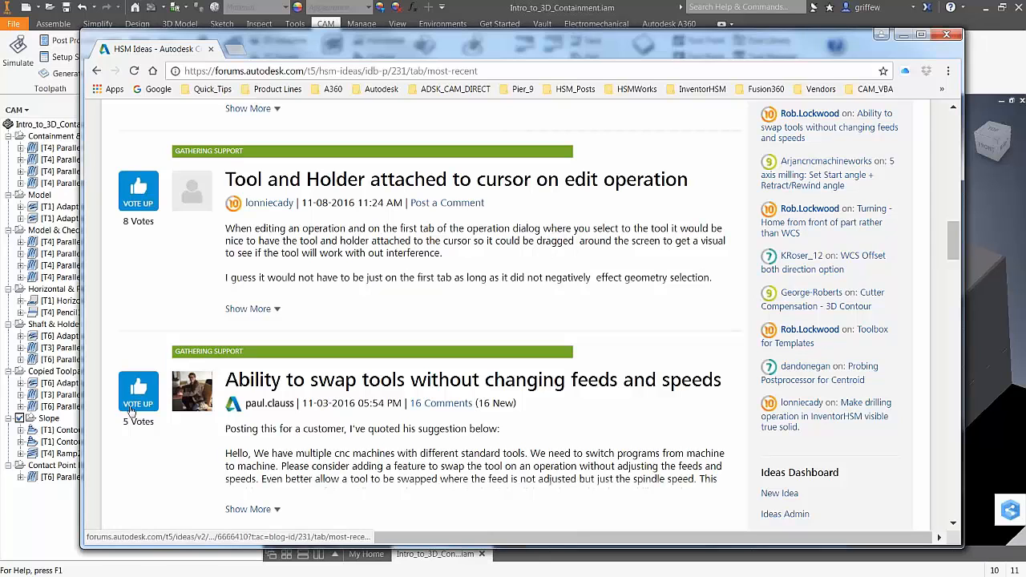
scroll(130, 410, "down", 1)
scroll(298, 468, "down", 5)
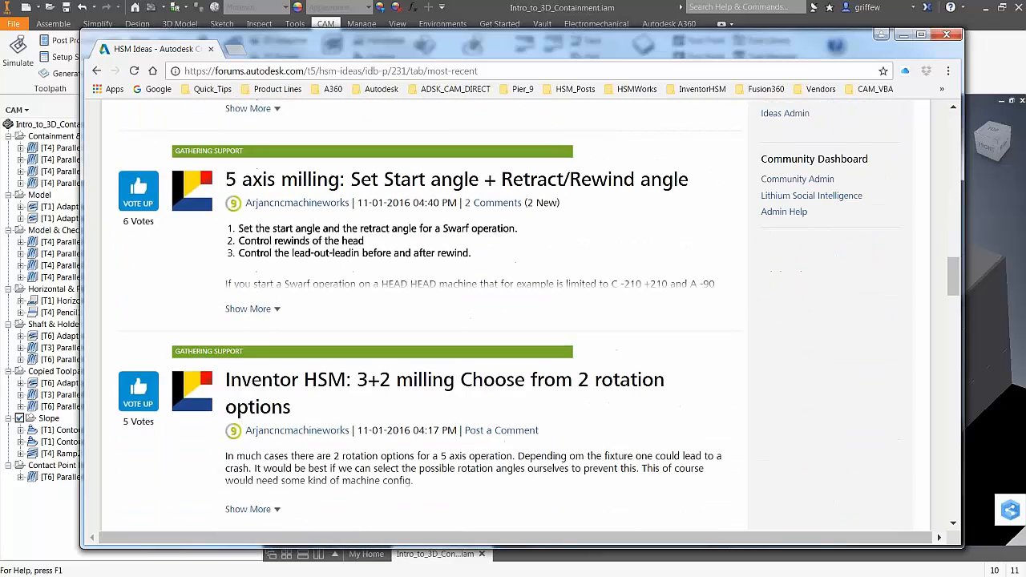
scroll(432, 321, "down", 1)
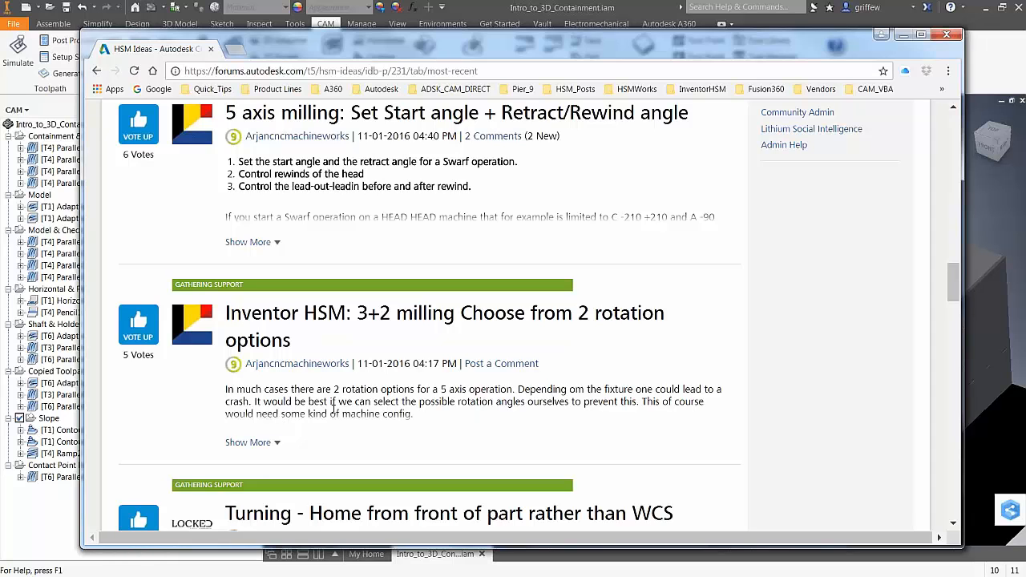
scroll(443, 388, "down", 3)
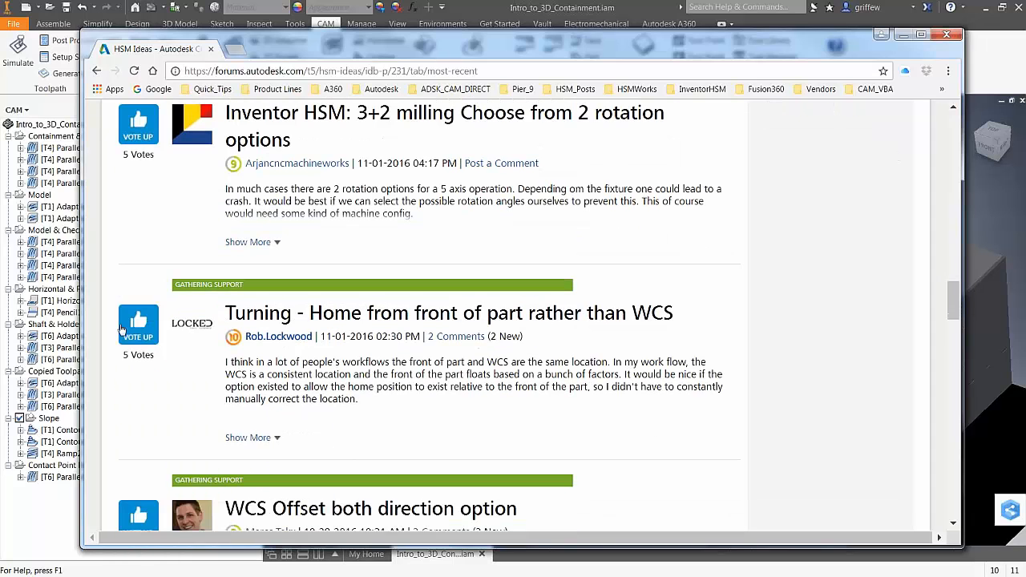
scroll(122, 328, "up", 5)
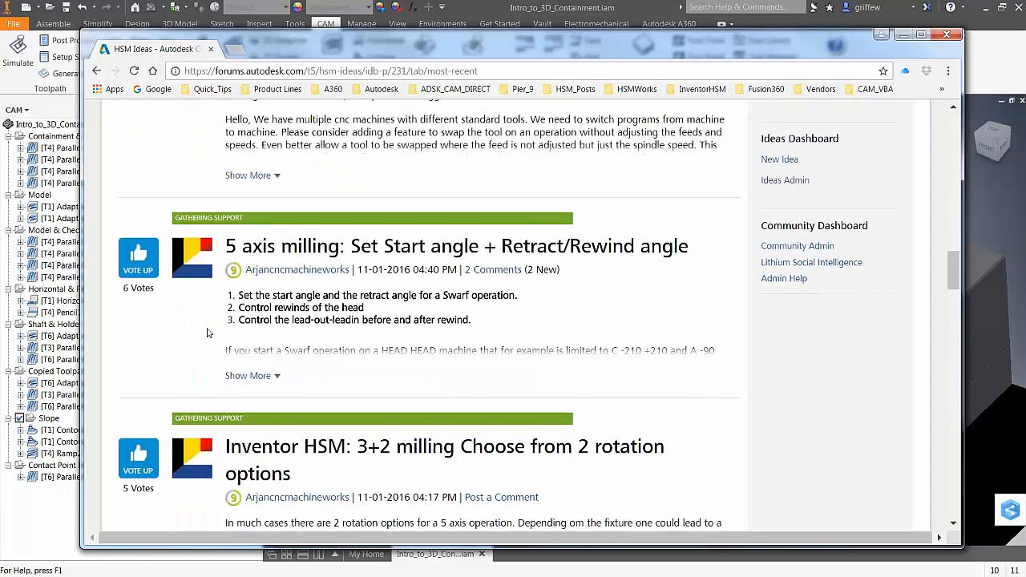
scroll(414, 360, "down", 3)
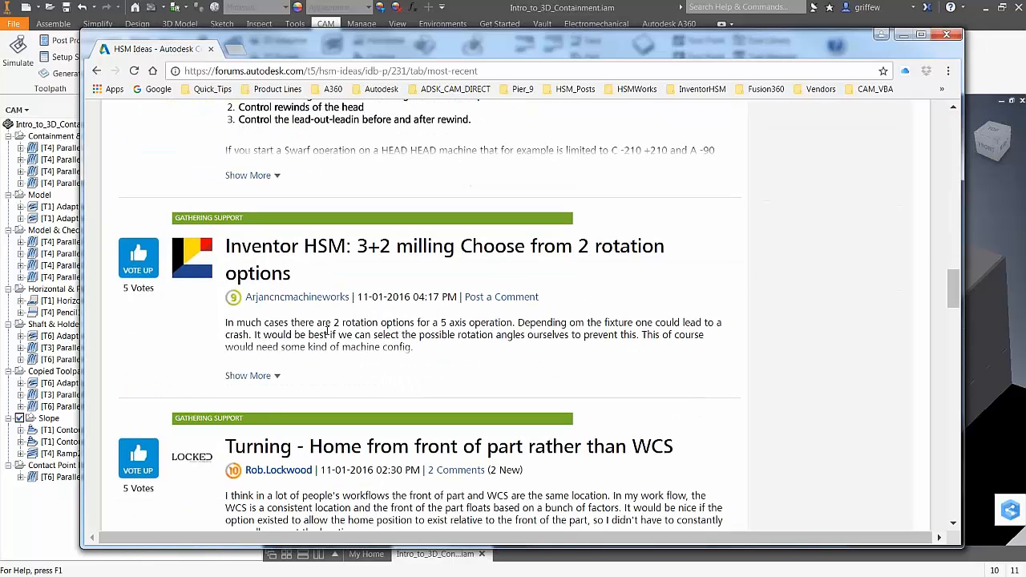
scroll(401, 360, "down", 2)
scroll(396, 355, "down", 5)
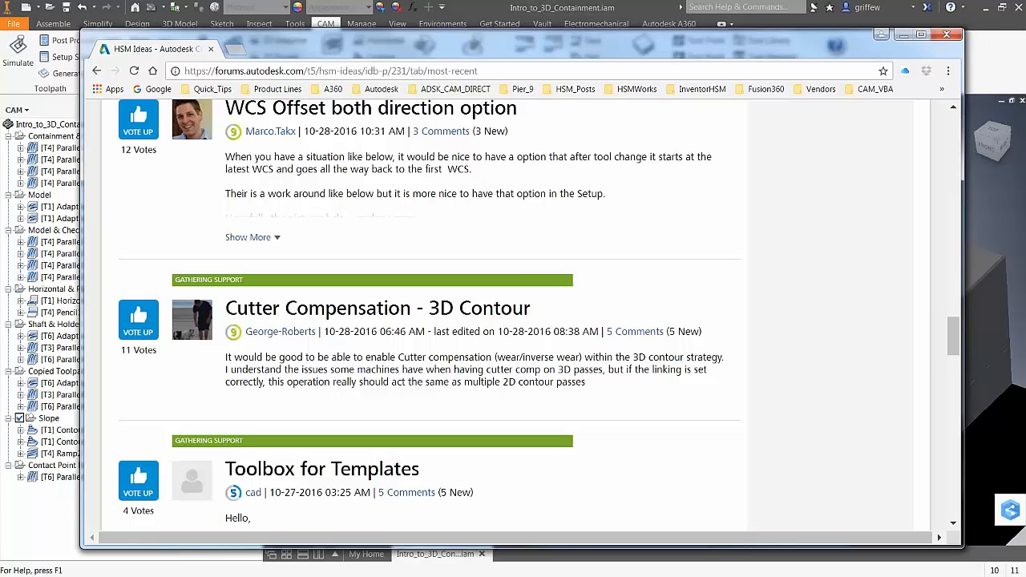
scroll(361, 258, "up", 3)
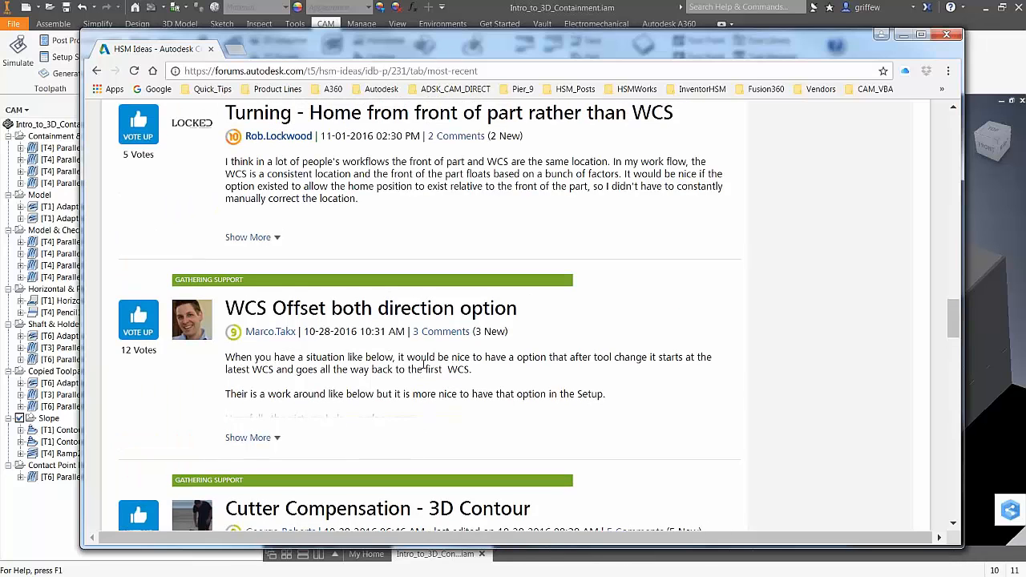
scroll(409, 370, "up", 3)
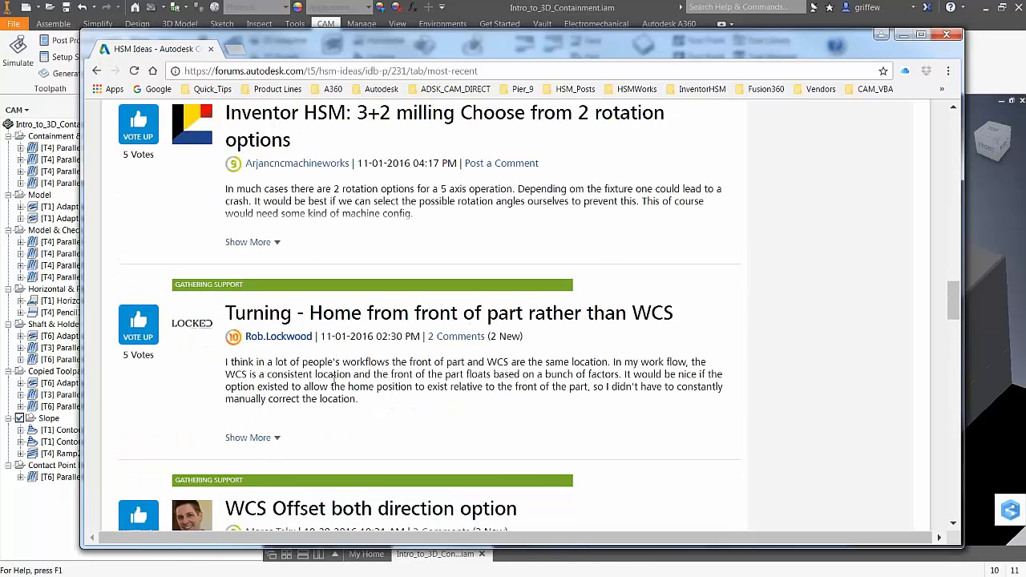
scroll(333, 378, "down", 2)
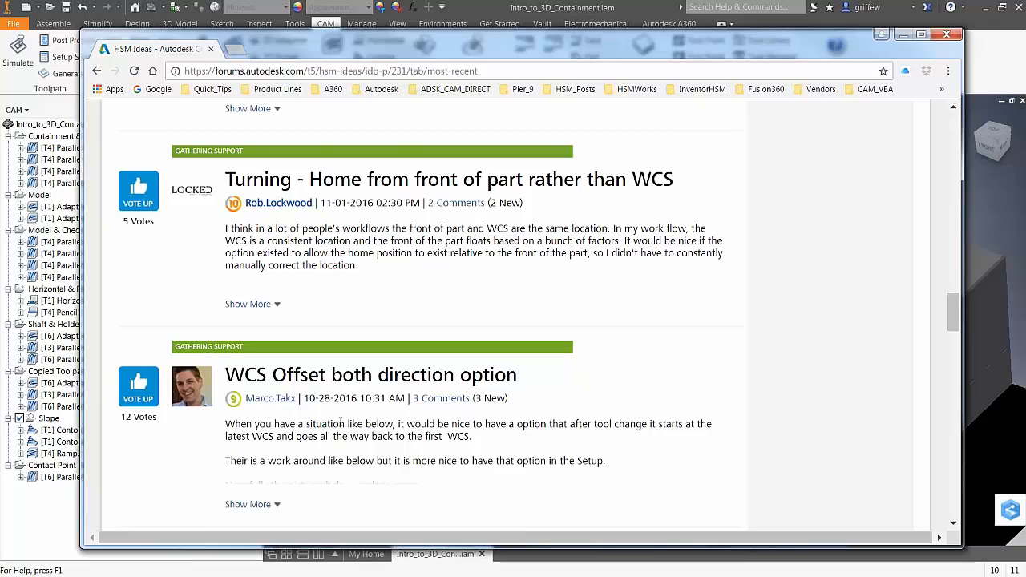
scroll(424, 450, "up", 20)
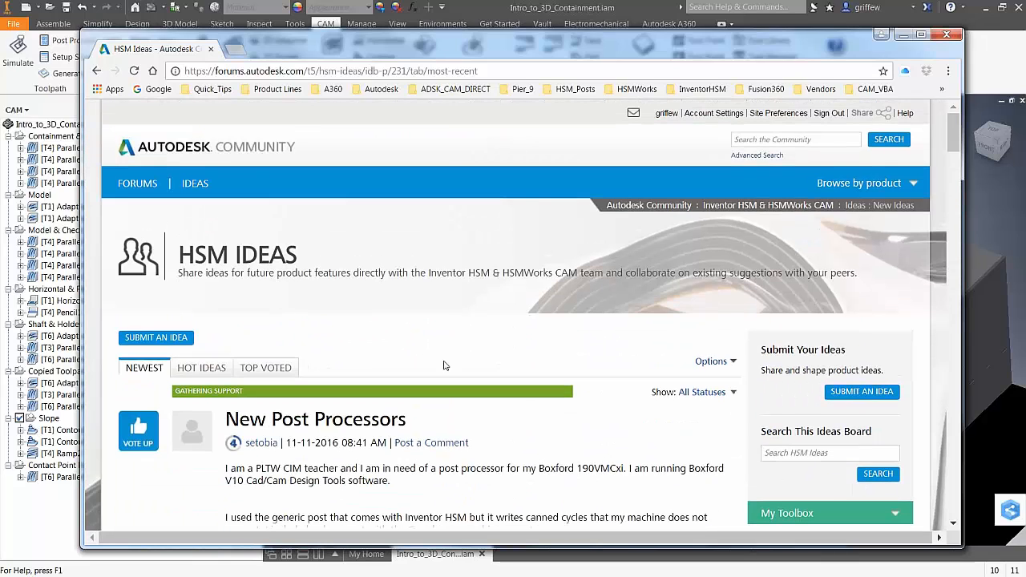
- Open the community's general Forums page and look over its product list
left_click(136, 186)
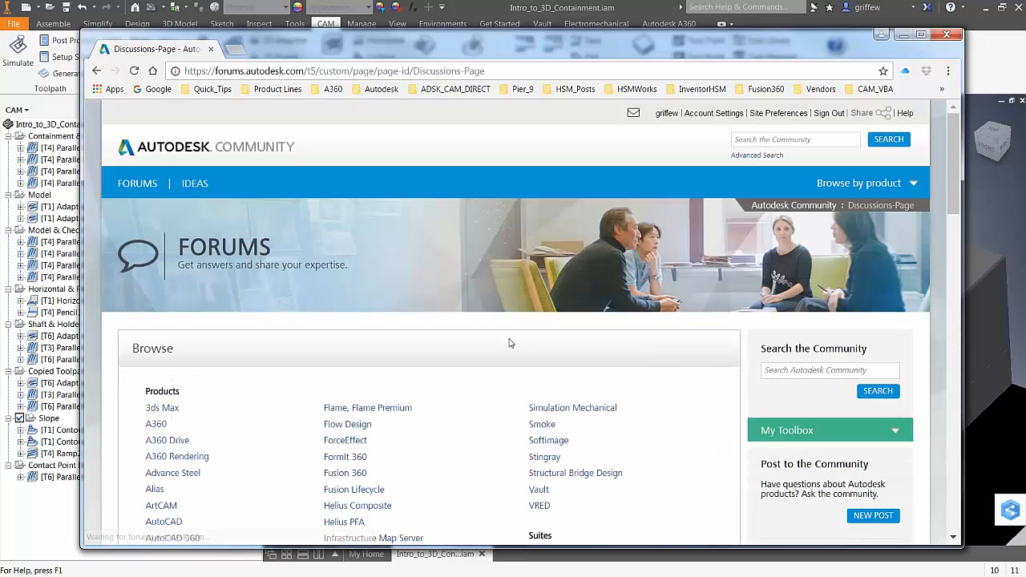
scroll(483, 399, "down", 1)
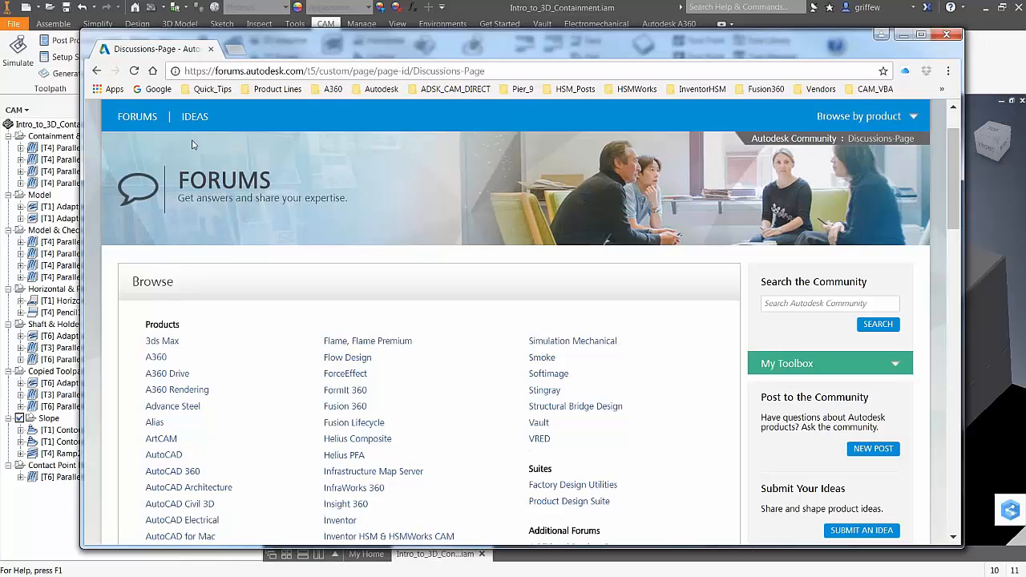
scroll(332, 178, "up", 1)
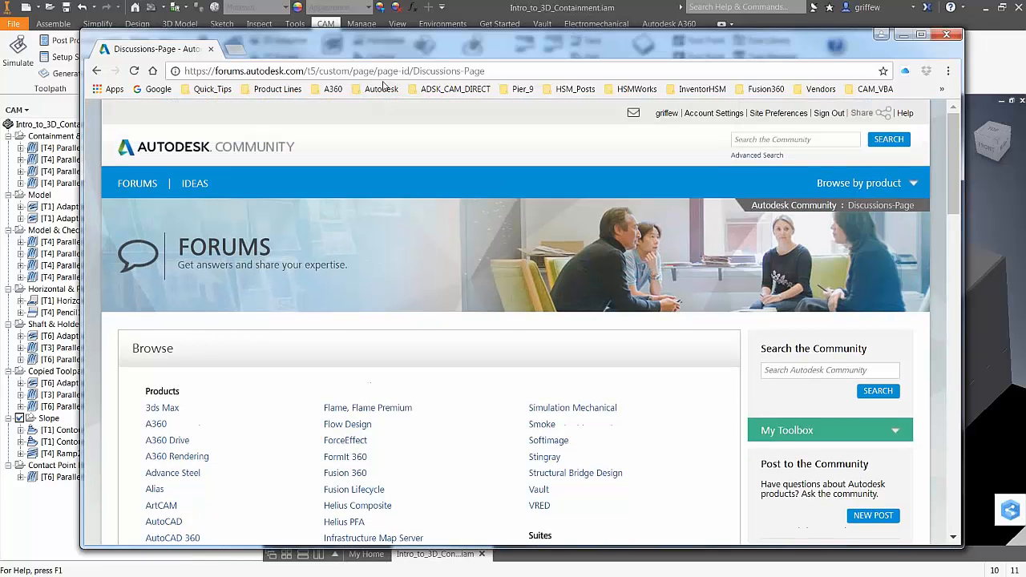
- Open the bookmarked Autodesk CAM Main Forum and look over its Inventor HSM and HSMWorks boards
left_click(331, 89)
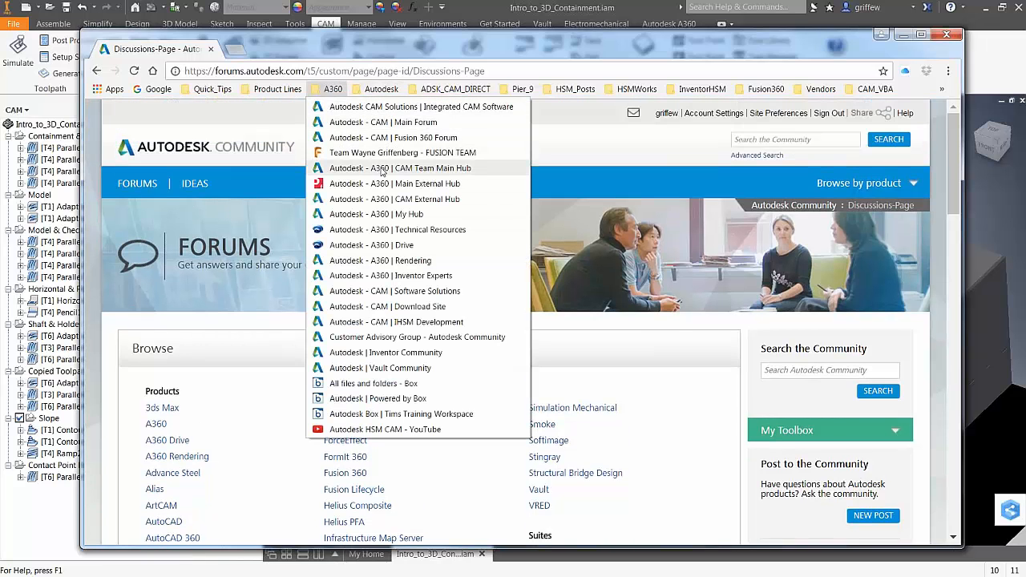
left_click(388, 123)
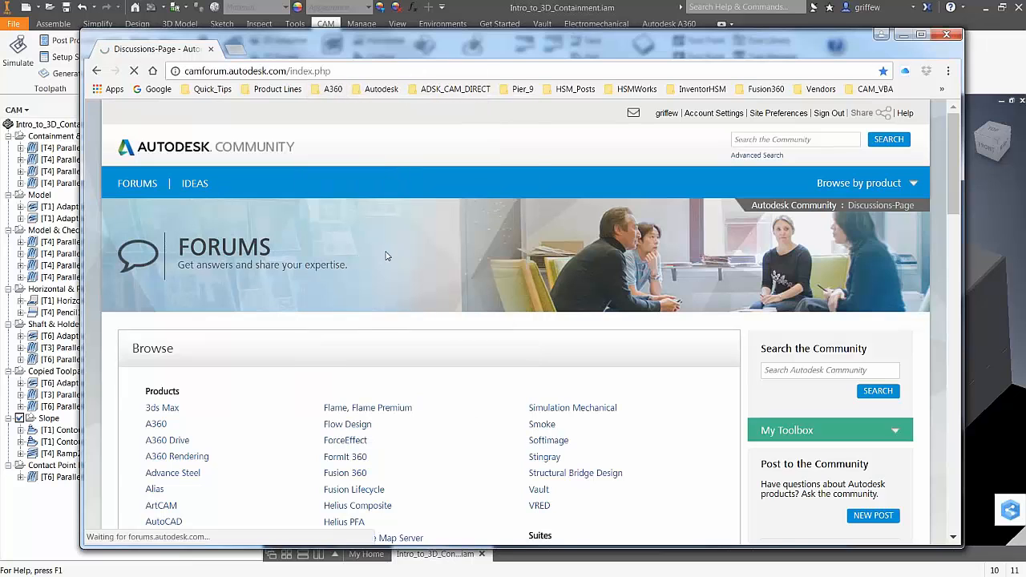
scroll(322, 430, "down", 1)
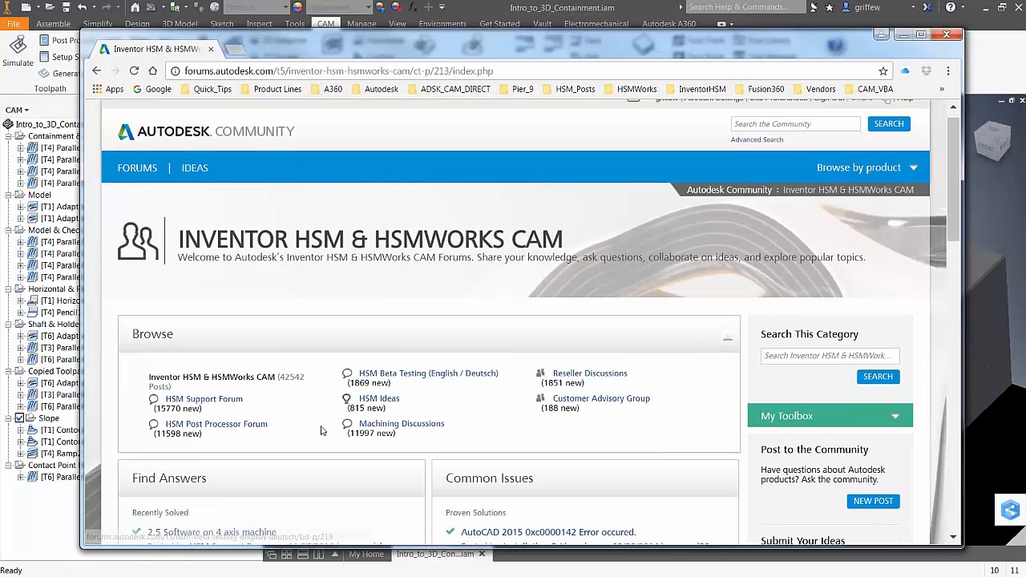
scroll(321, 431, "down", 2)
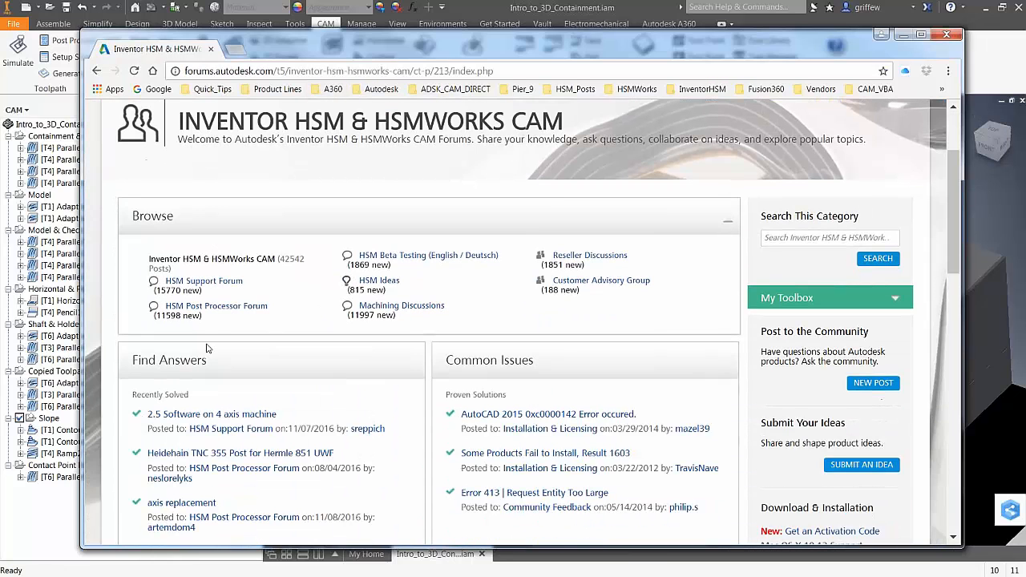
- Open the HSM Post Processor Forum and look through its pinned and recent threads on post processor editing
left_click(226, 308)
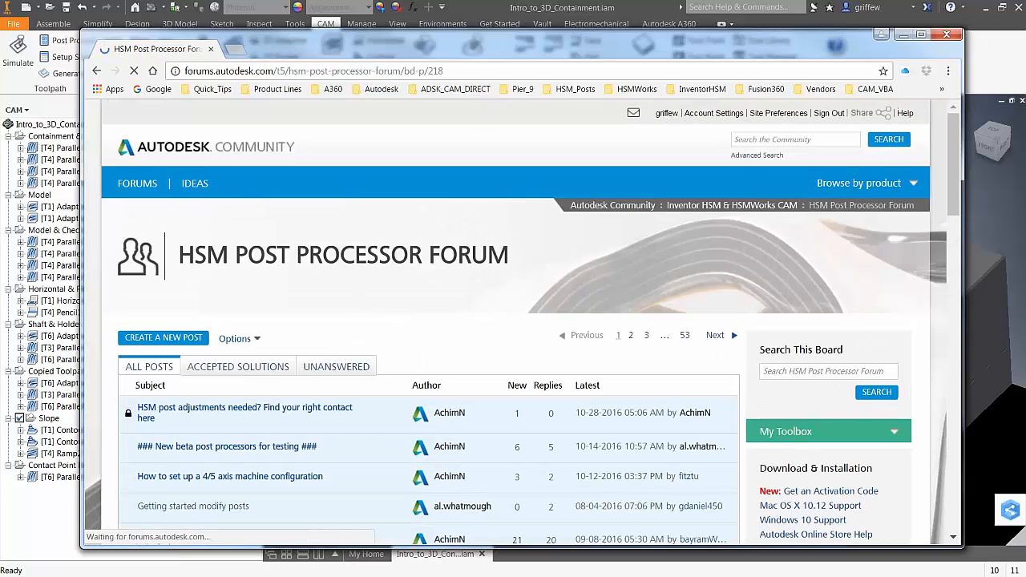
scroll(478, 353, "down", 3)
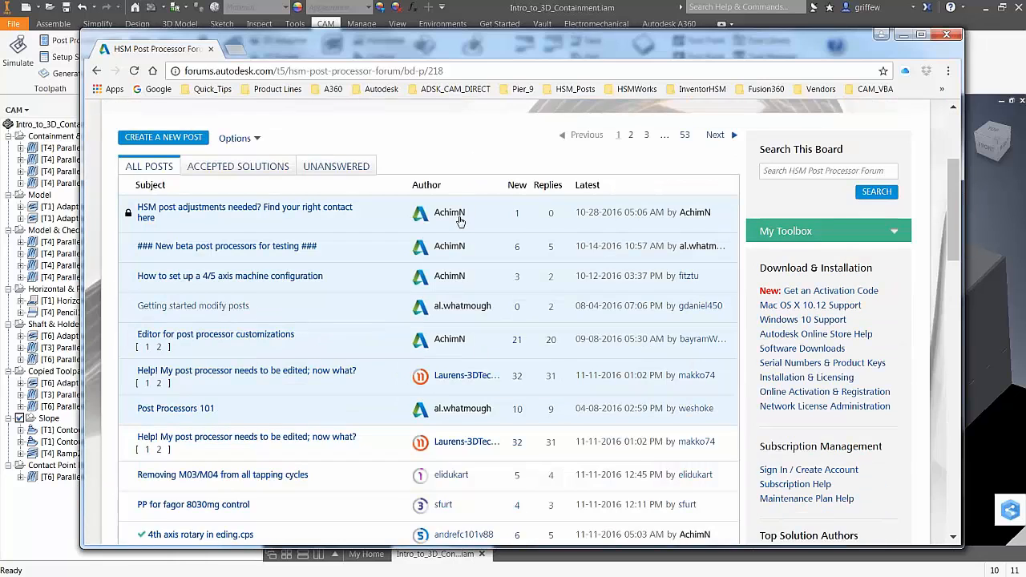
scroll(443, 428, "down", 1)
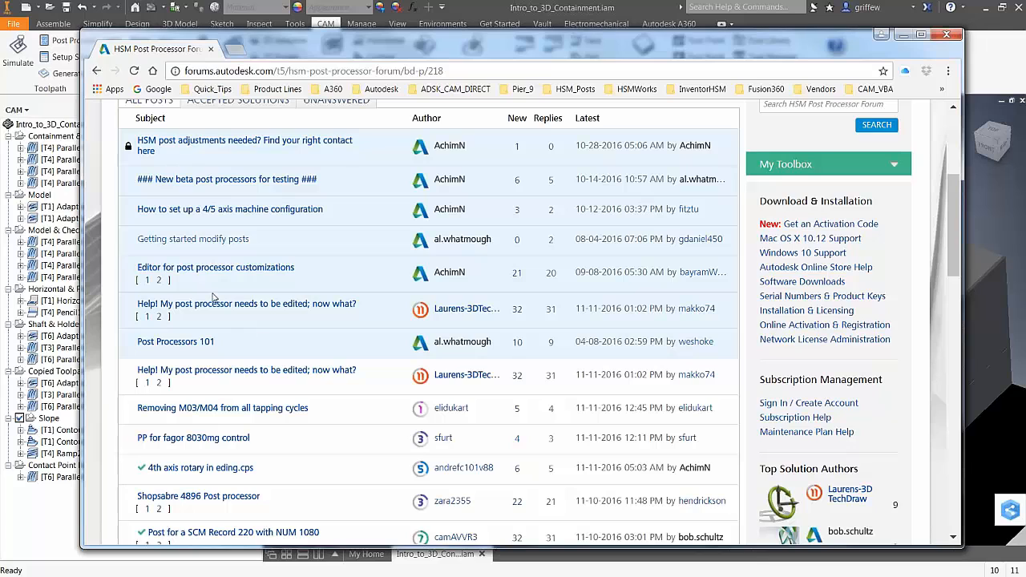
mouse_move(182, 277)
scroll(529, 421, "down", 1)
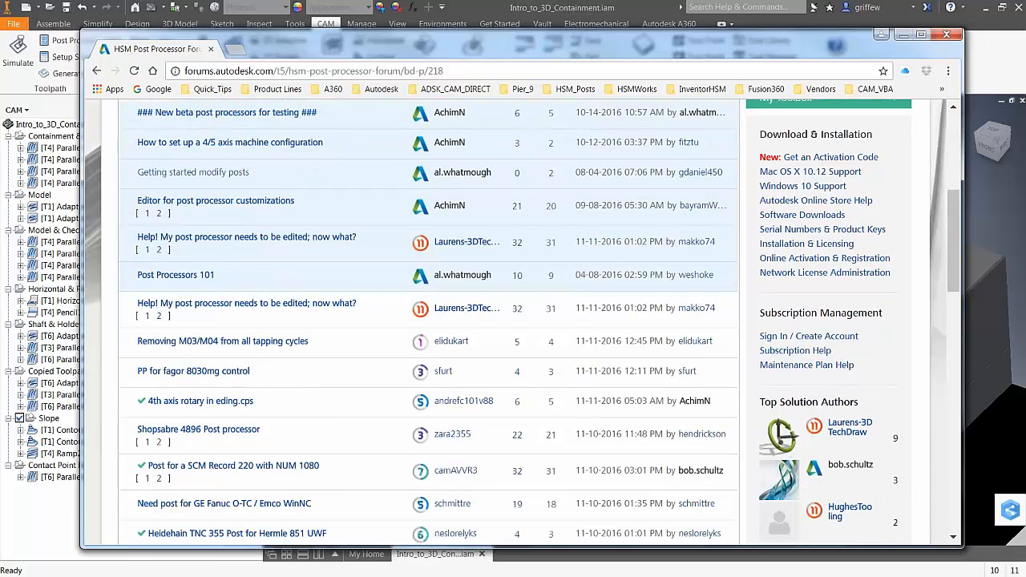
scroll(521, 320, "up", 4)
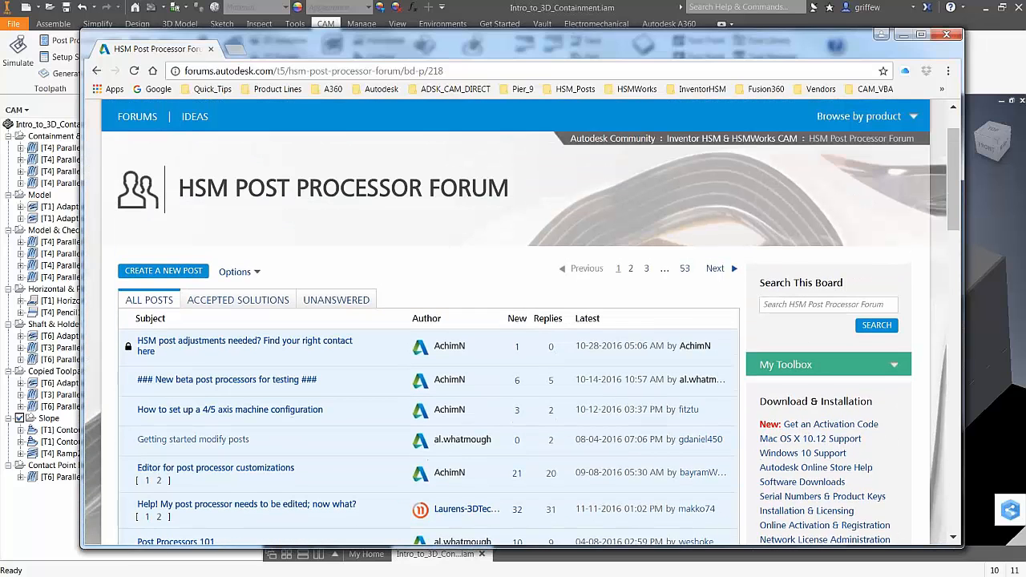
scroll(241, 161, "up", 1)
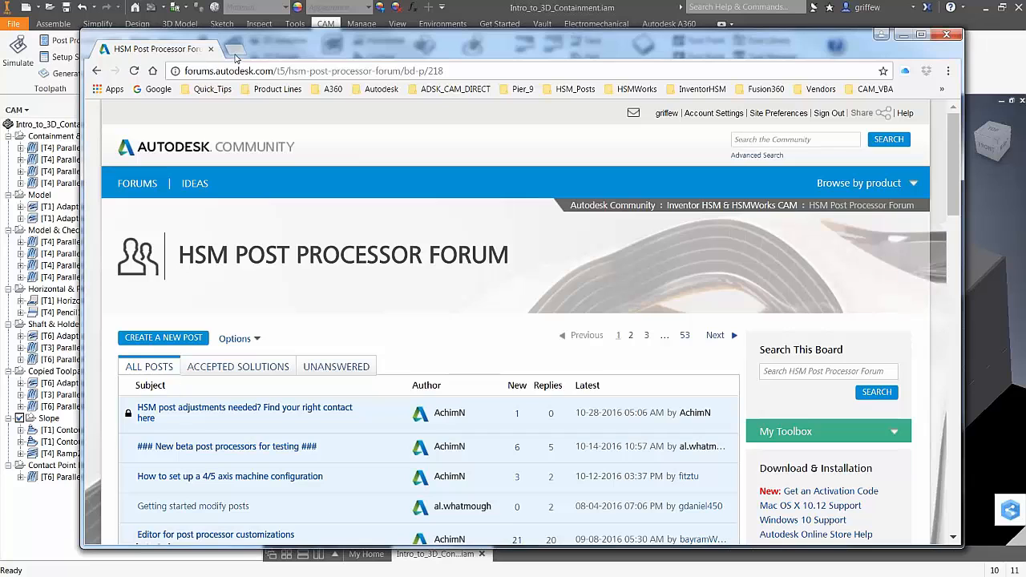
- Search for "autodesk knowledge network" in a new browser tab and open the Autodesk Knowledge Network home page
left_click(235, 51)
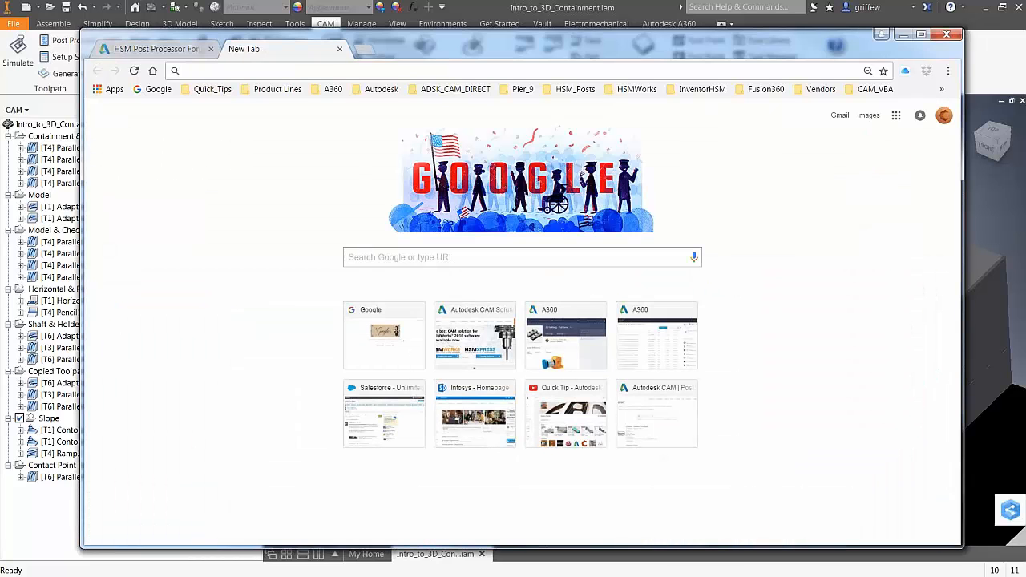
left_click(328, 90)
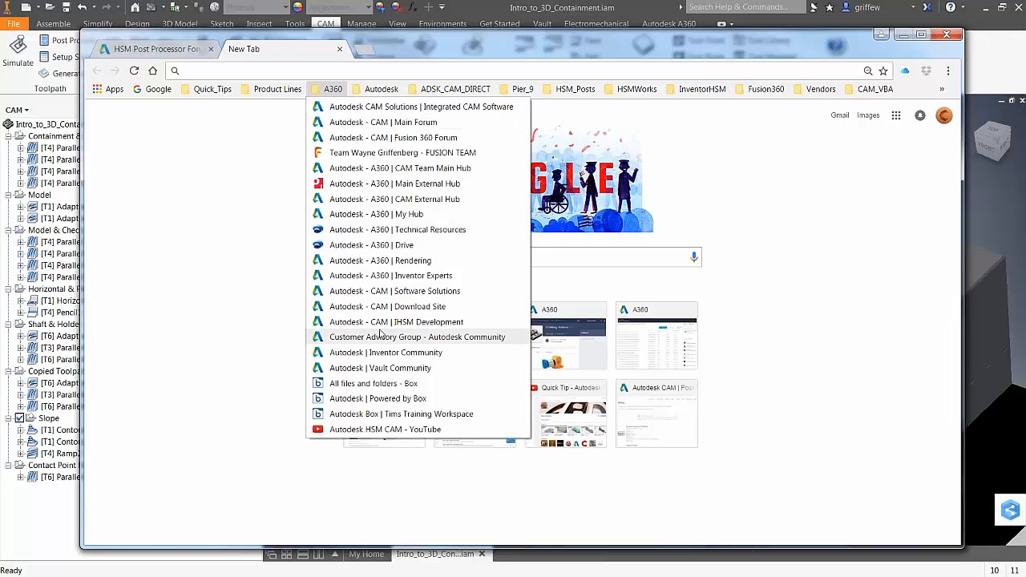
left_click(184, 284)
left_click(412, 256)
type("autode")
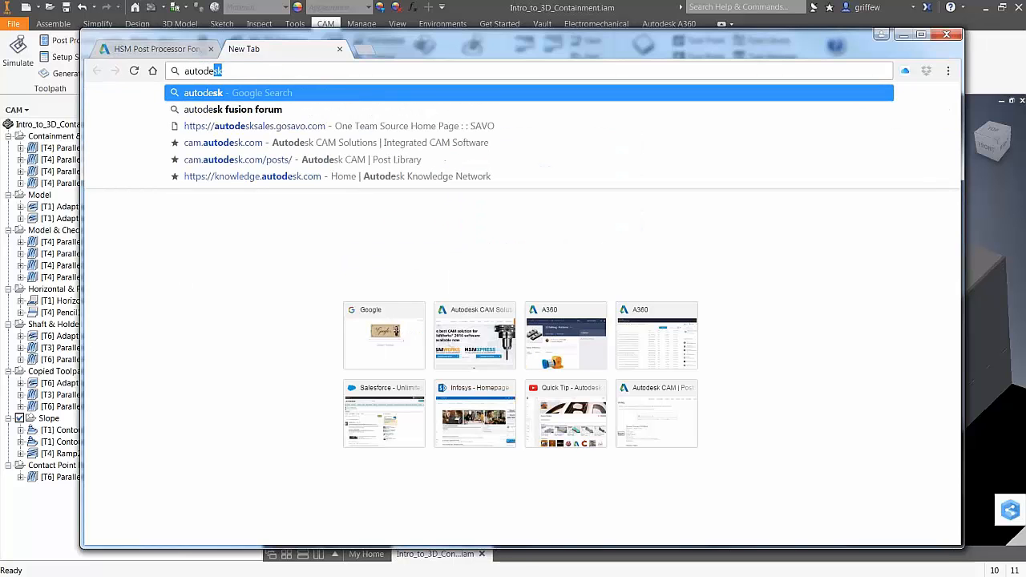
type("sk knowledge")
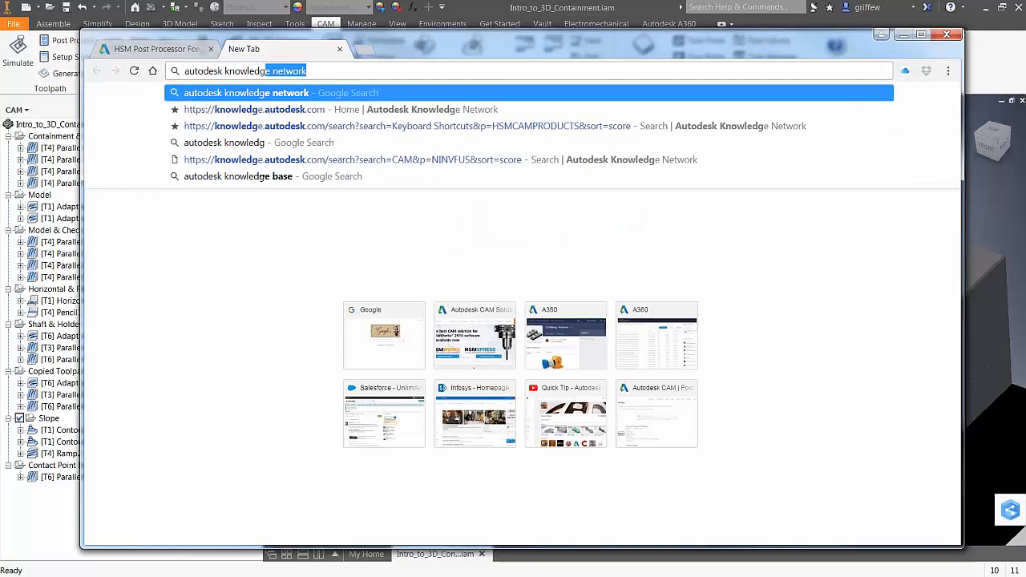
key("Return")
left_click(287, 199)
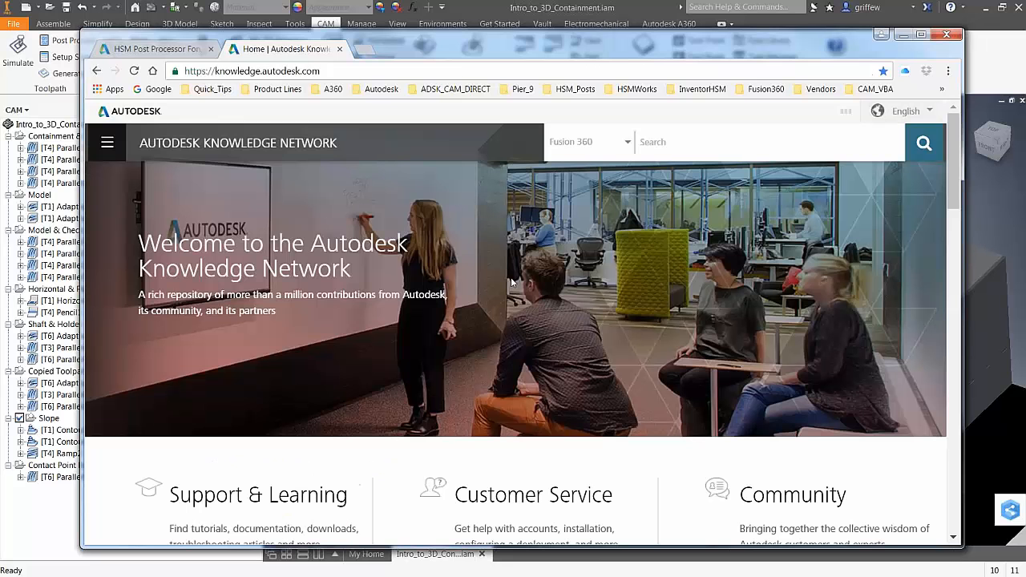
- Search the Autodesk Knowledge Network for "3D" with the product limited to HSM CAM Products
left_click(625, 142)
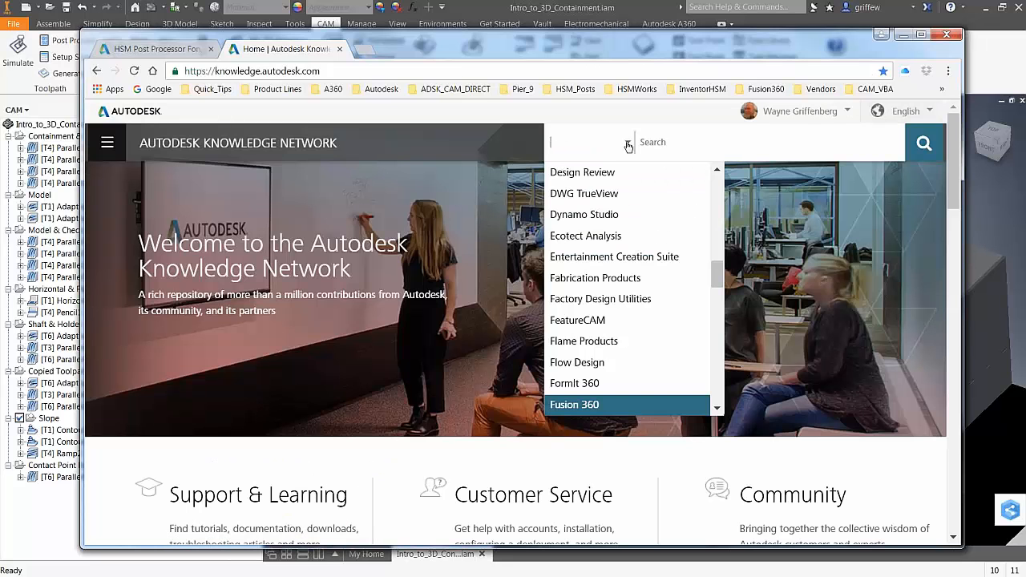
scroll(590, 330, "down", 3)
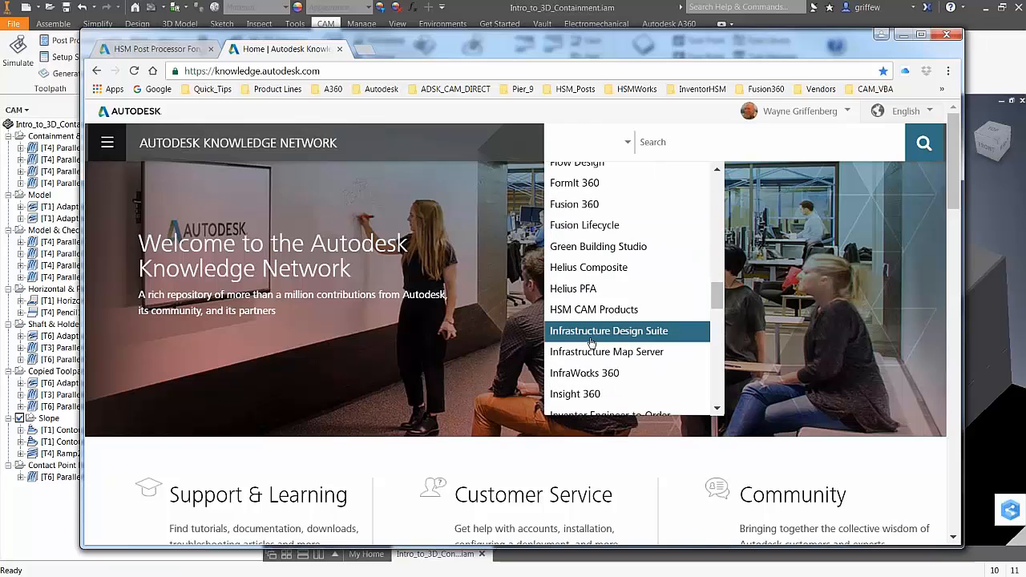
left_click(589, 311)
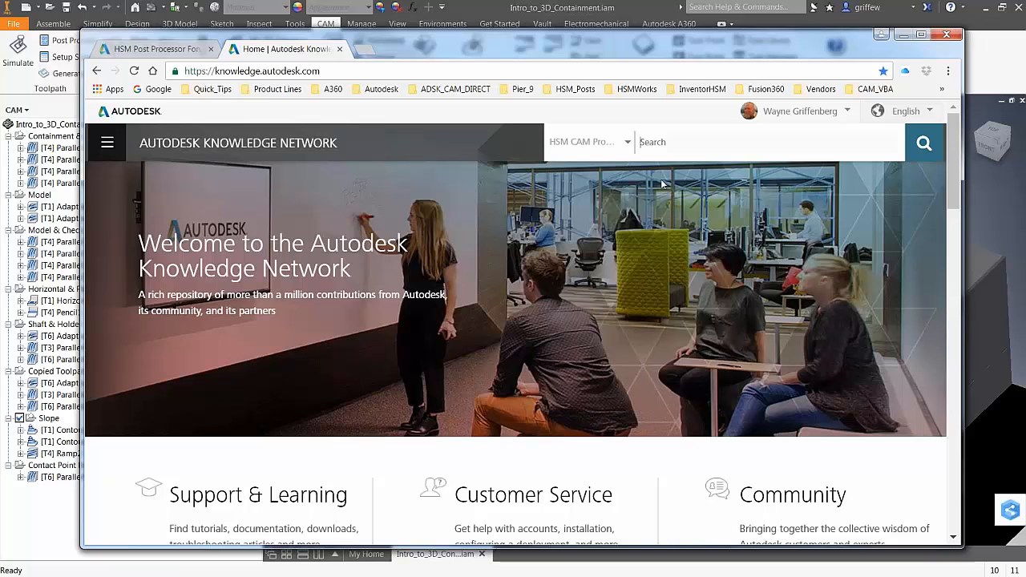
left_click(657, 139)
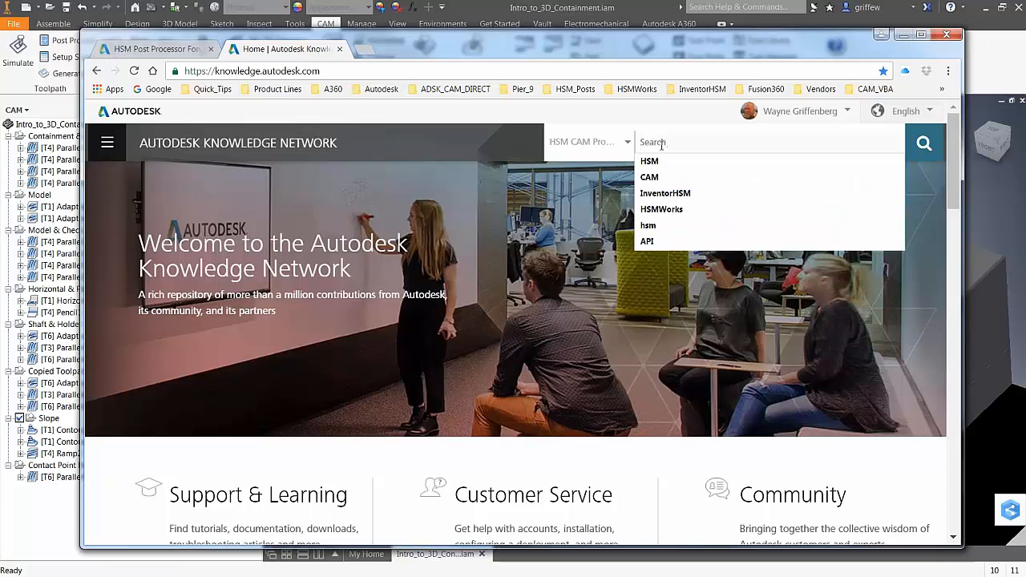
type("3D")
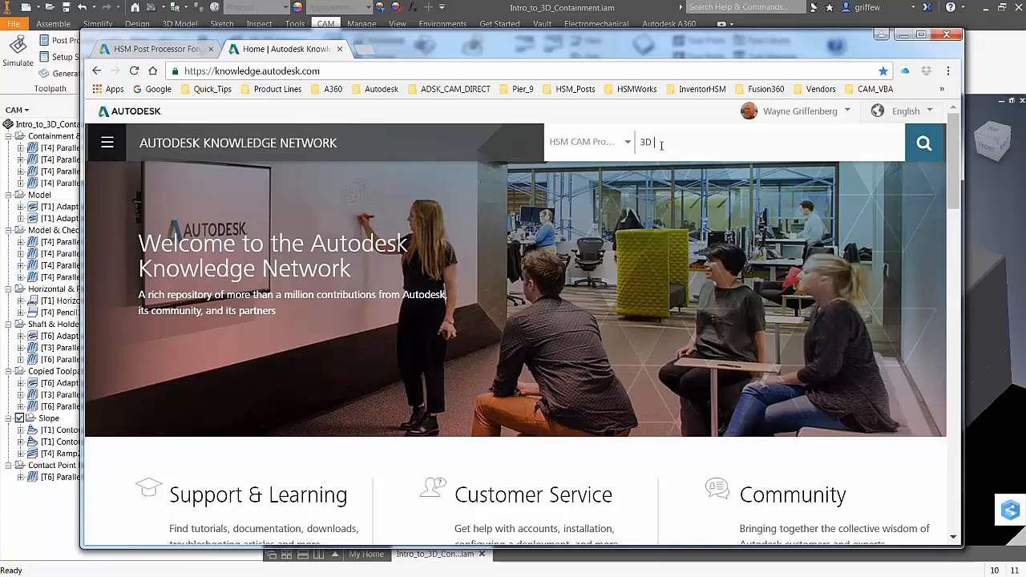
key("Return")
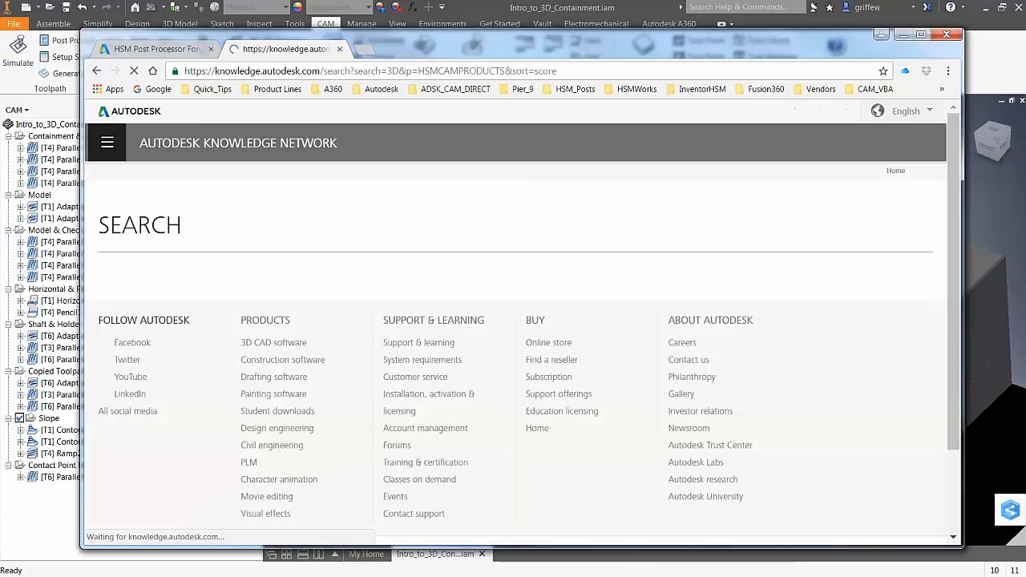
- Look through the 3D search results for HSM CAM articles, tutorials and videos, and return to the start of the list
scroll(532, 390, "down", 2)
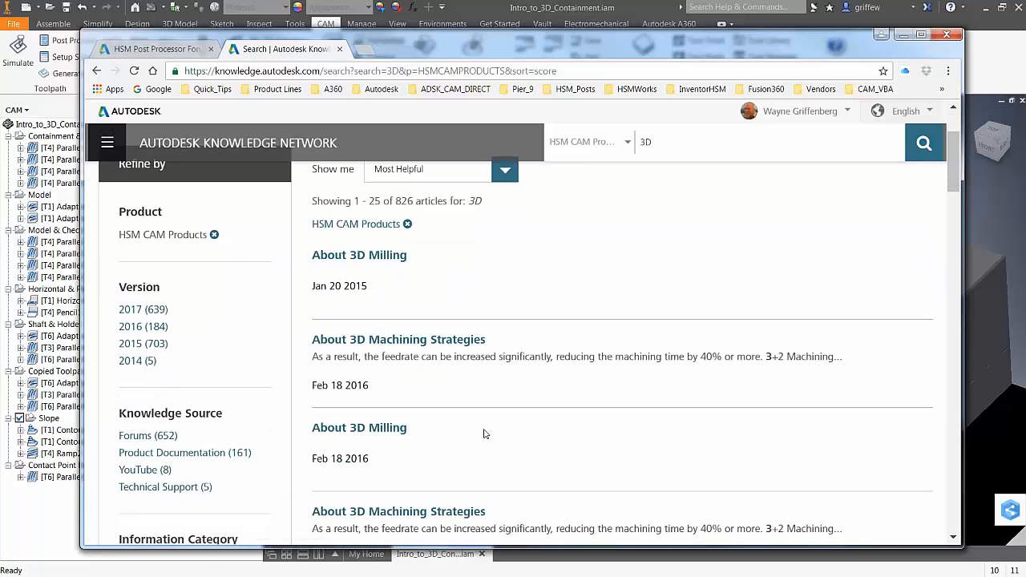
scroll(473, 422, "down", 6)
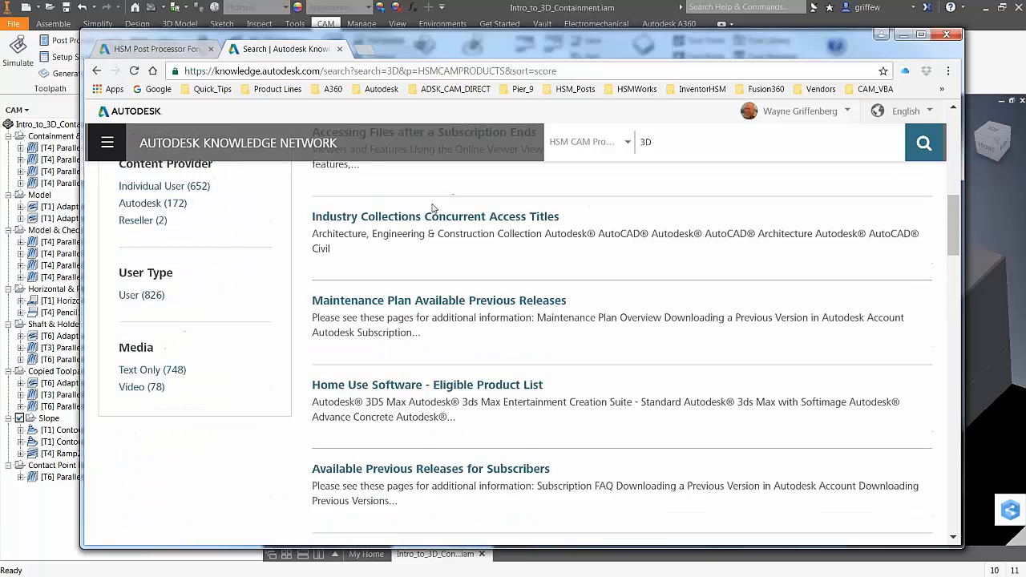
scroll(498, 446, "down", 9)
scroll(497, 446, "down", 5)
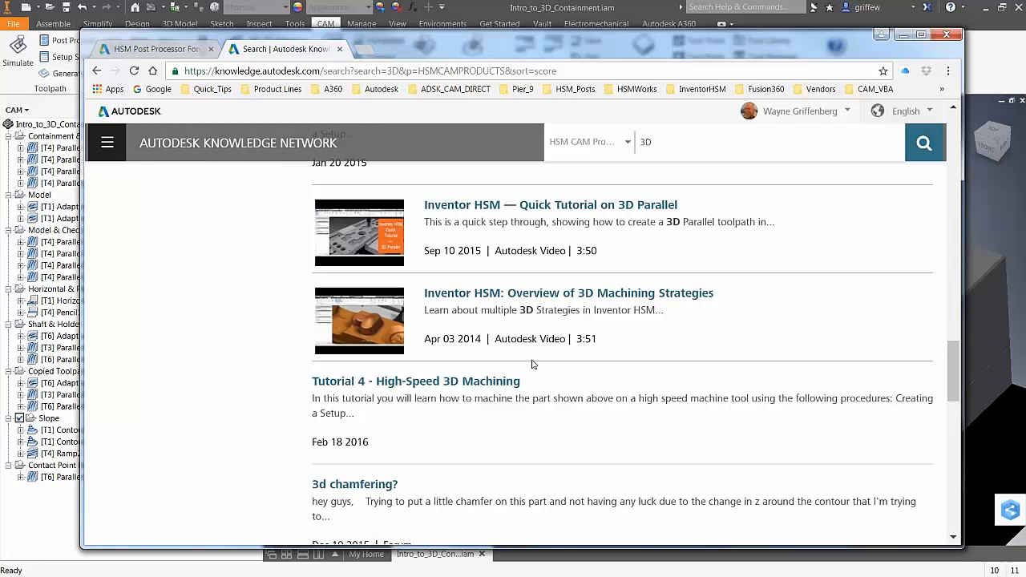
scroll(531, 364, "down", 3)
scroll(504, 389, "up", 7)
scroll(448, 386, "up", 5)
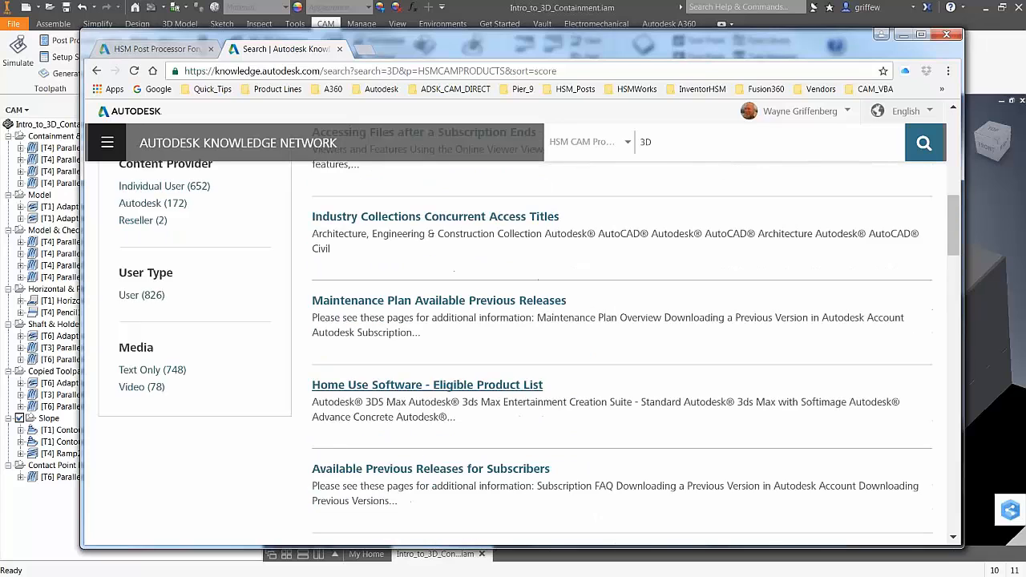
scroll(449, 386, "up", 6)
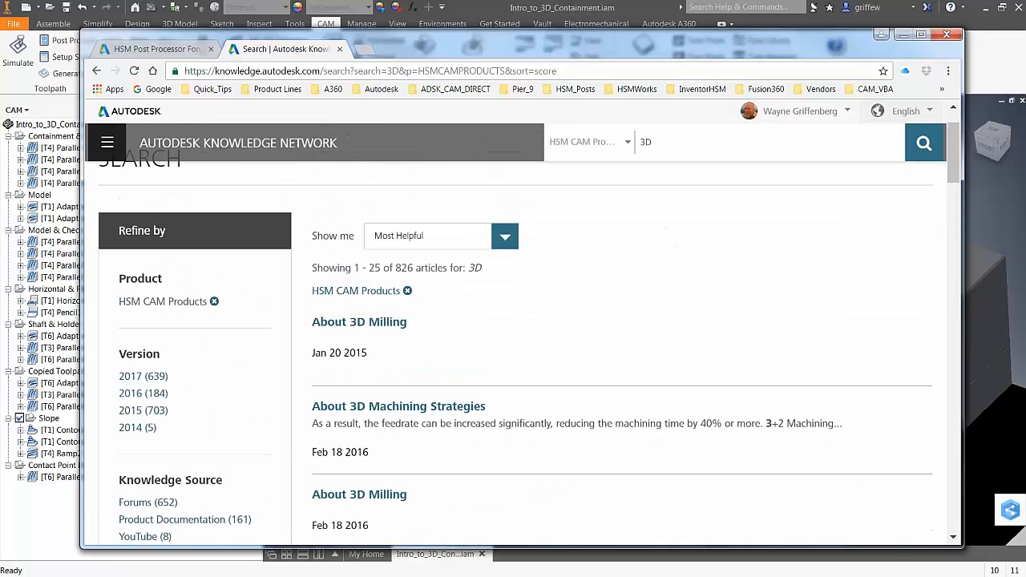
scroll(449, 386, "up", 1)
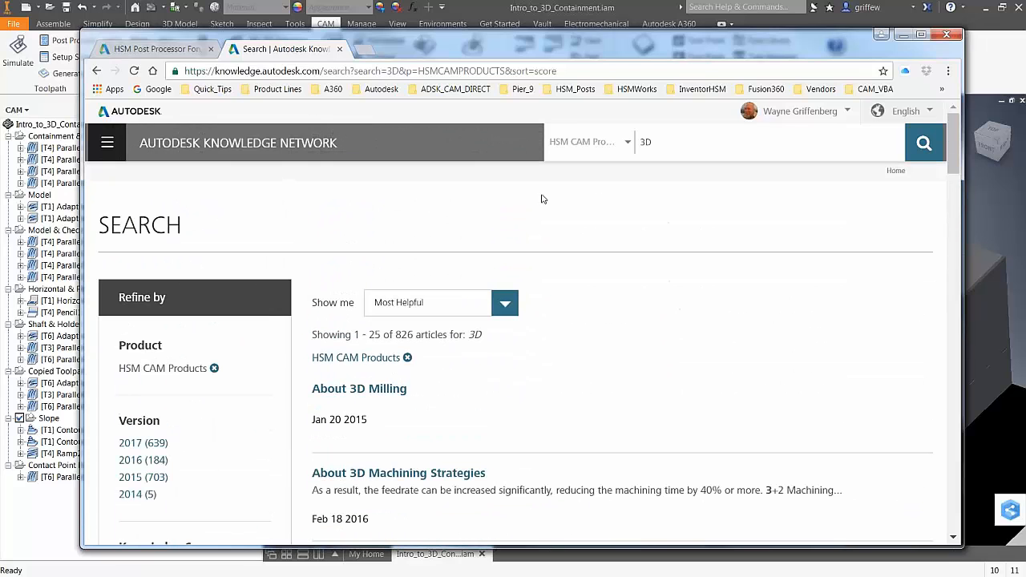
- Search for "autodesk education community" in a new browser tab and look over the Autodesk Student Community home page
left_click(125, 51)
left_click(285, 51)
left_click(365, 51)
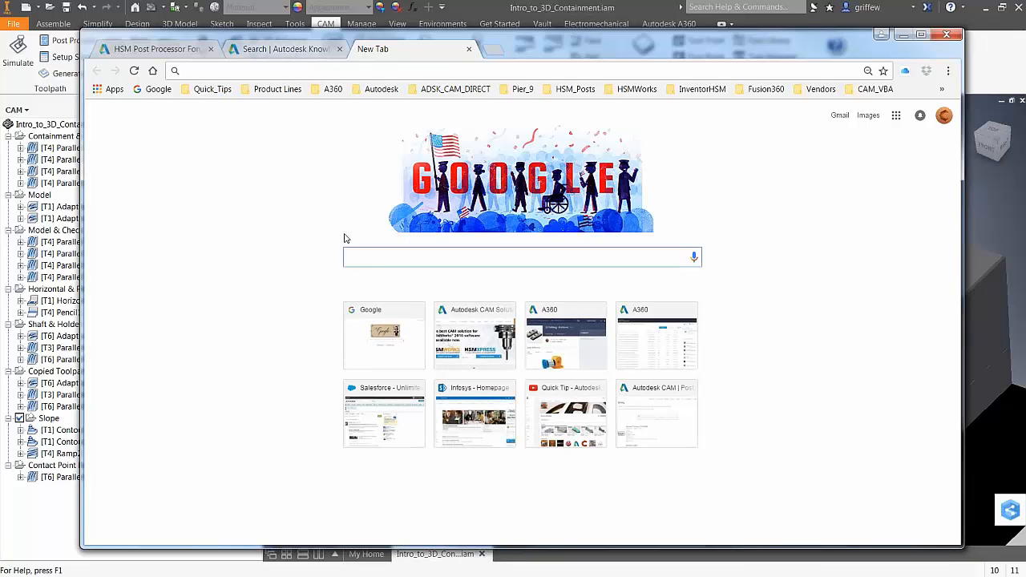
type("au")
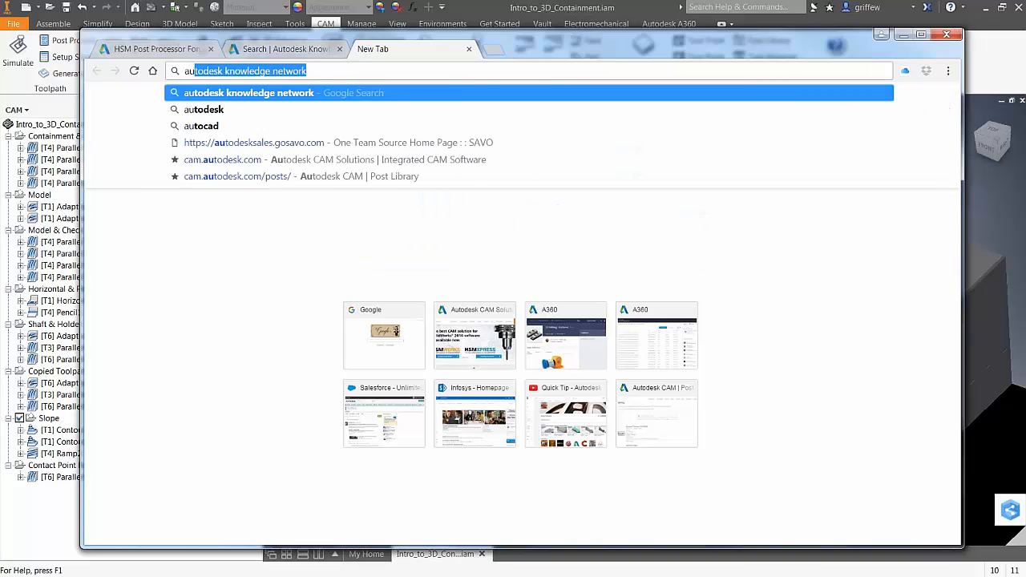
type("todesk education")
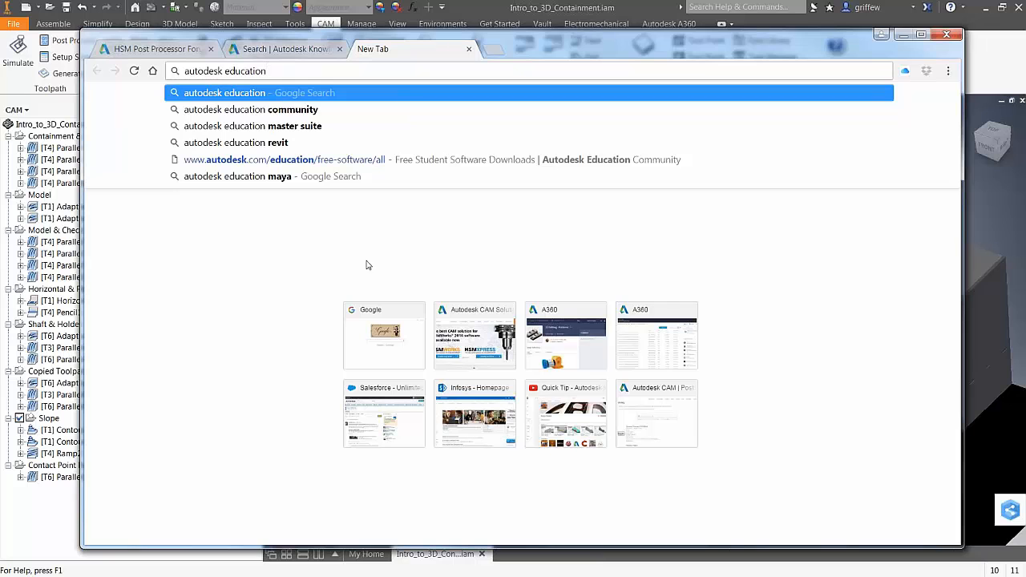
left_click(251, 109)
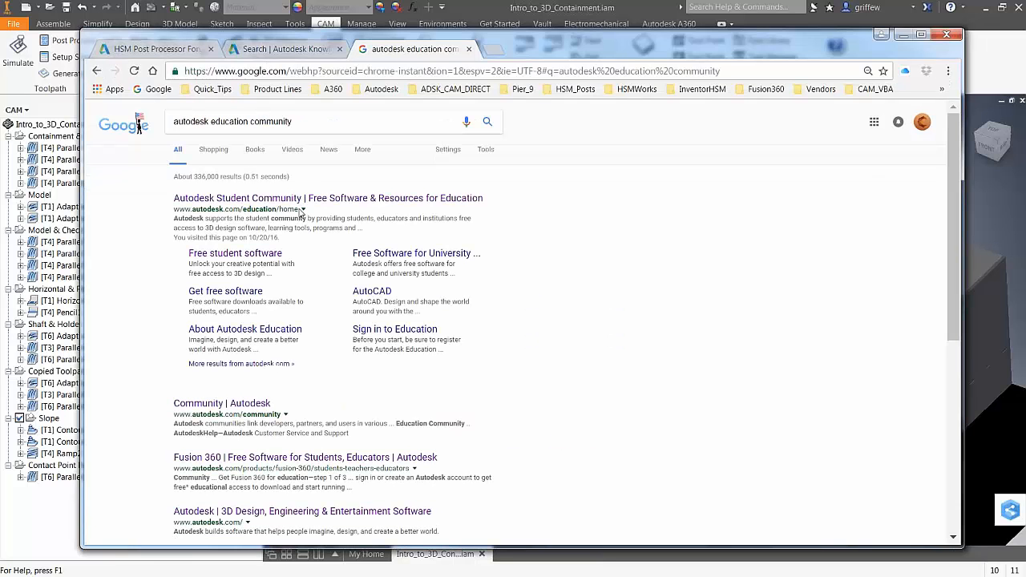
left_click(254, 199)
scroll(601, 385, "down", 3)
scroll(601, 385, "up", 3)
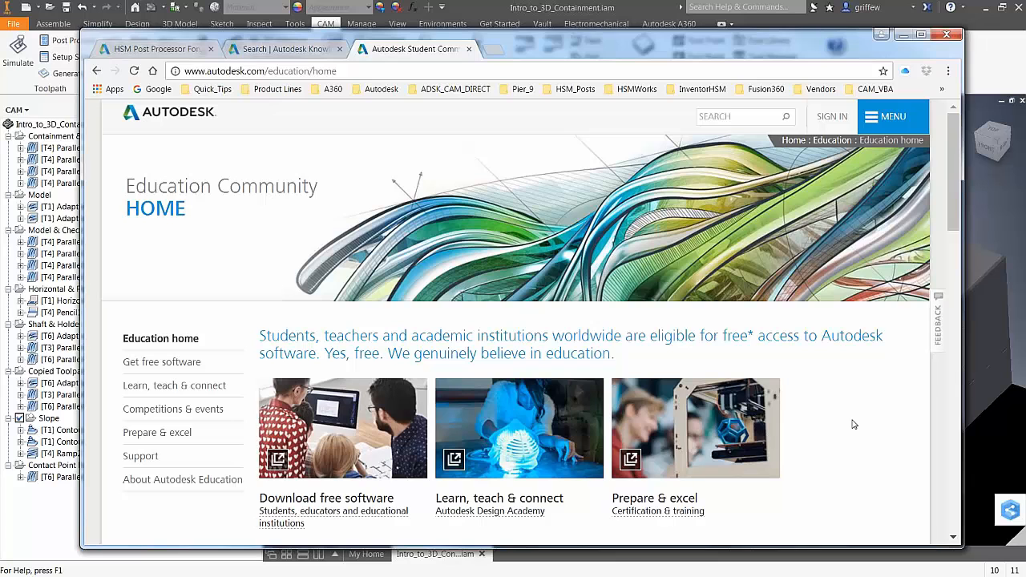
- Open the Education Community's Get free software page and look over its featured products and design suites
left_click(158, 366)
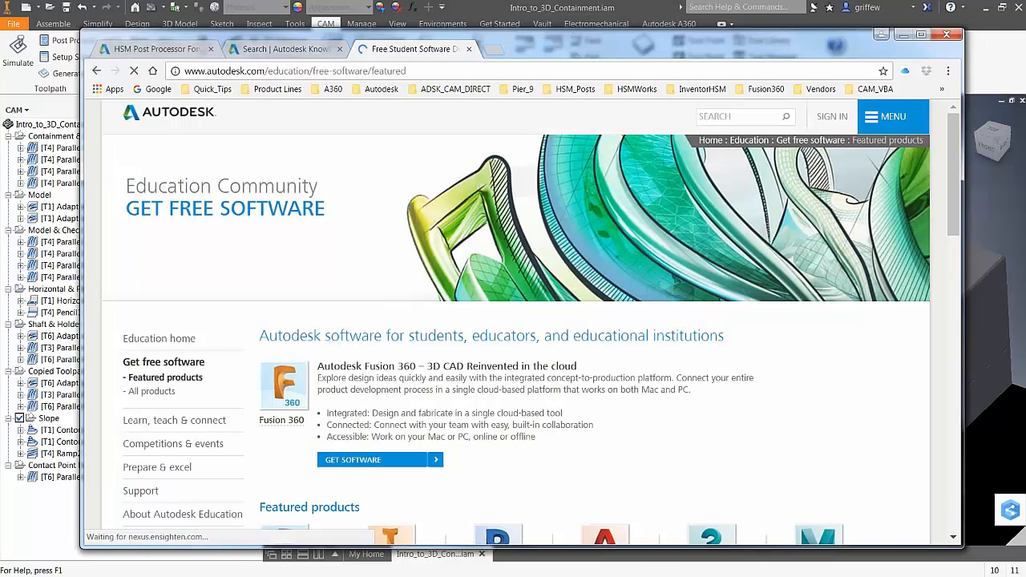
scroll(852, 426, "down", 4)
scroll(852, 426, "down", 3)
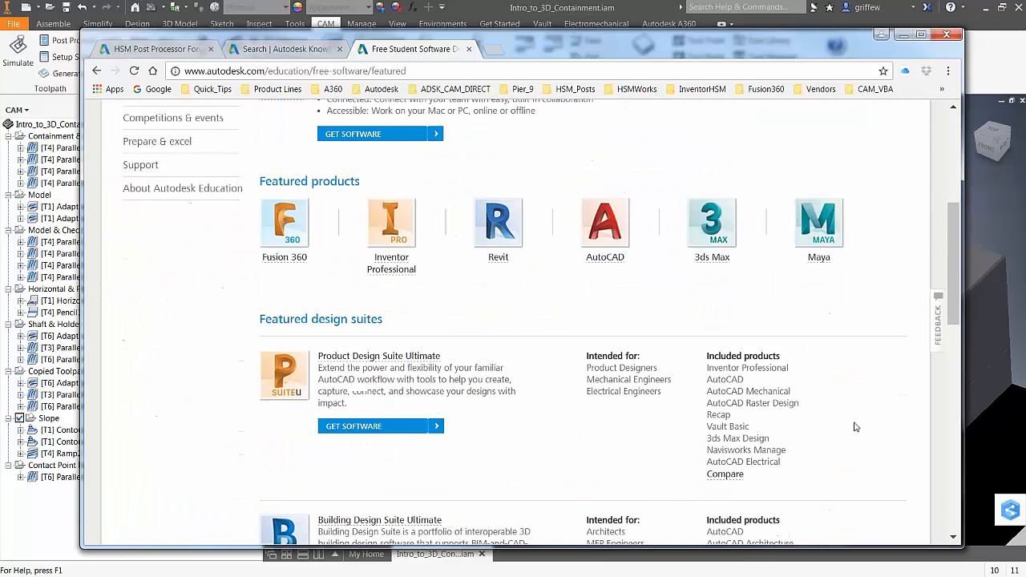
scroll(860, 426, "down", 6)
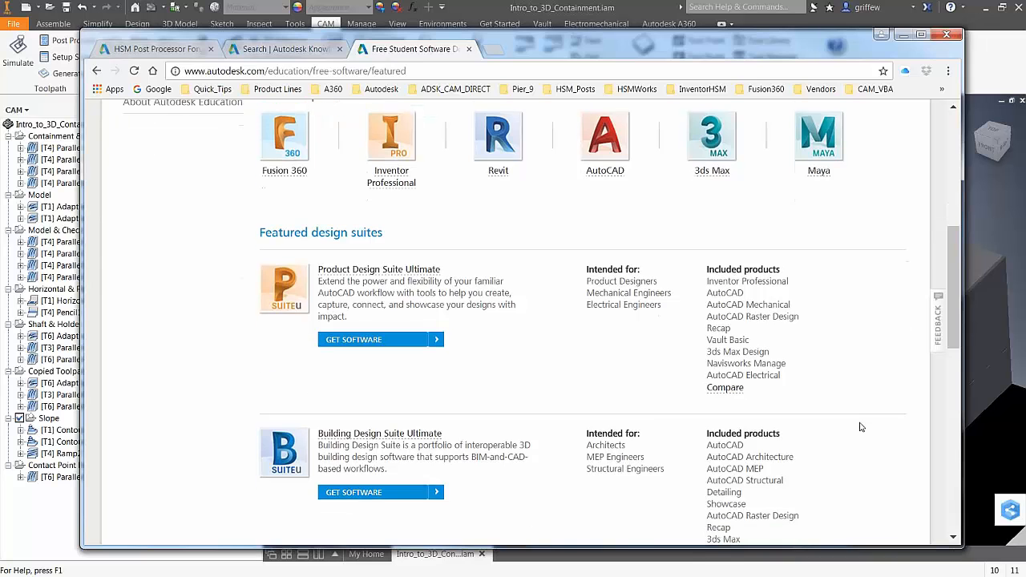
scroll(860, 427, "up", 6)
scroll(860, 427, "up", 6)
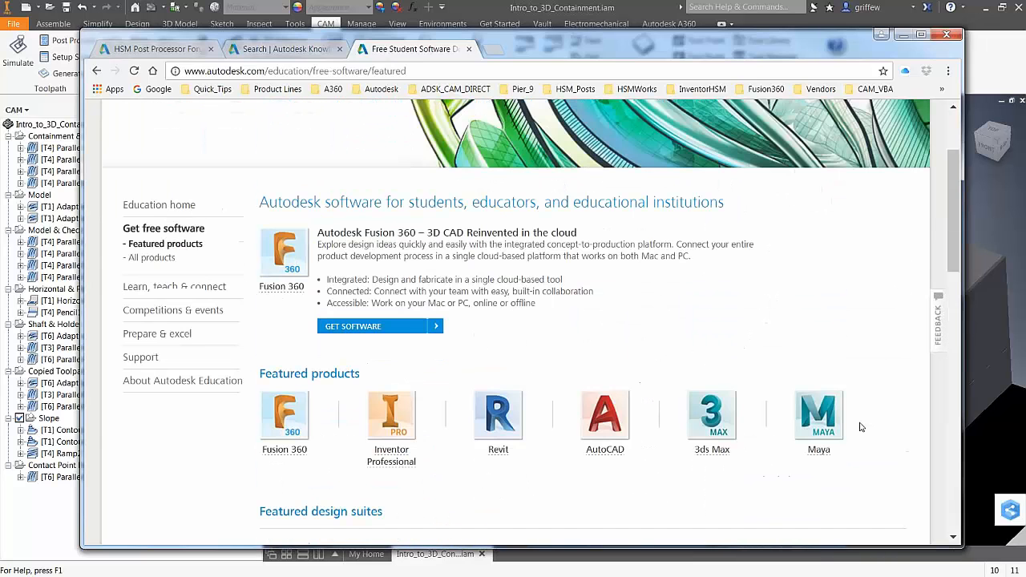
scroll(860, 427, "up", 3)
scroll(860, 427, "down", 3)
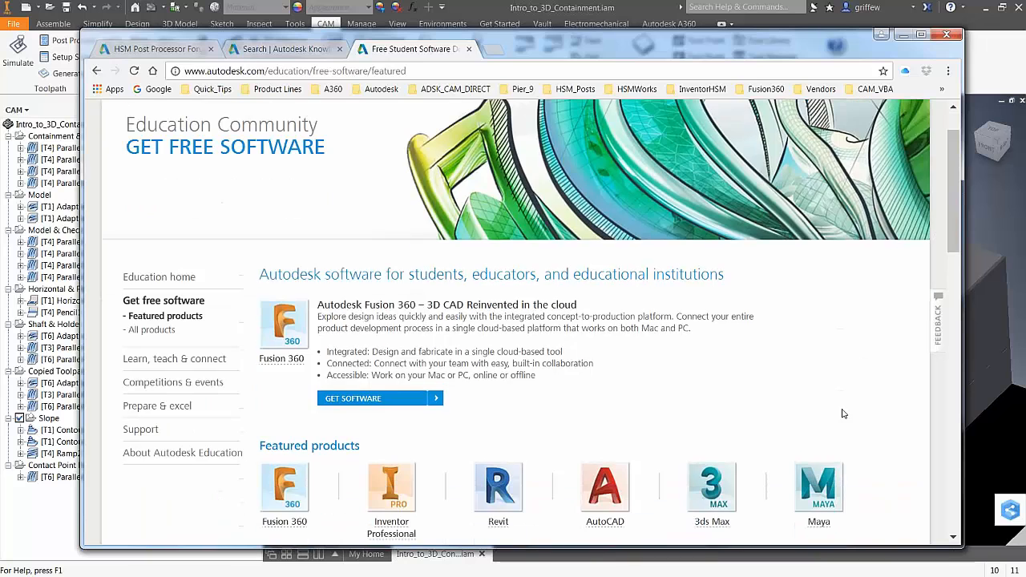
scroll(179, 201, "up", 3)
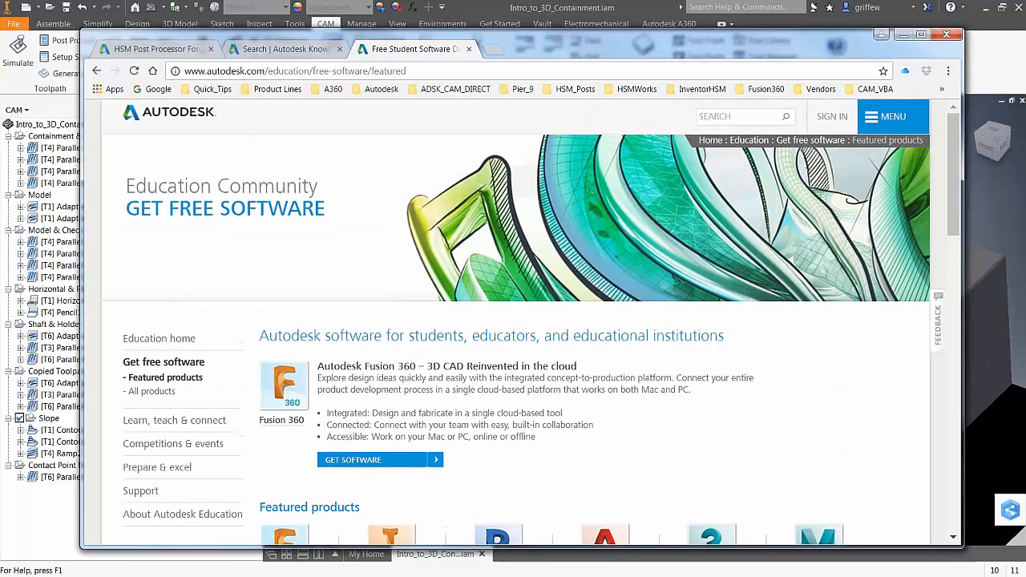
- Return to the "autodesk education community" search results and open the Free student software page
left_click(97, 71)
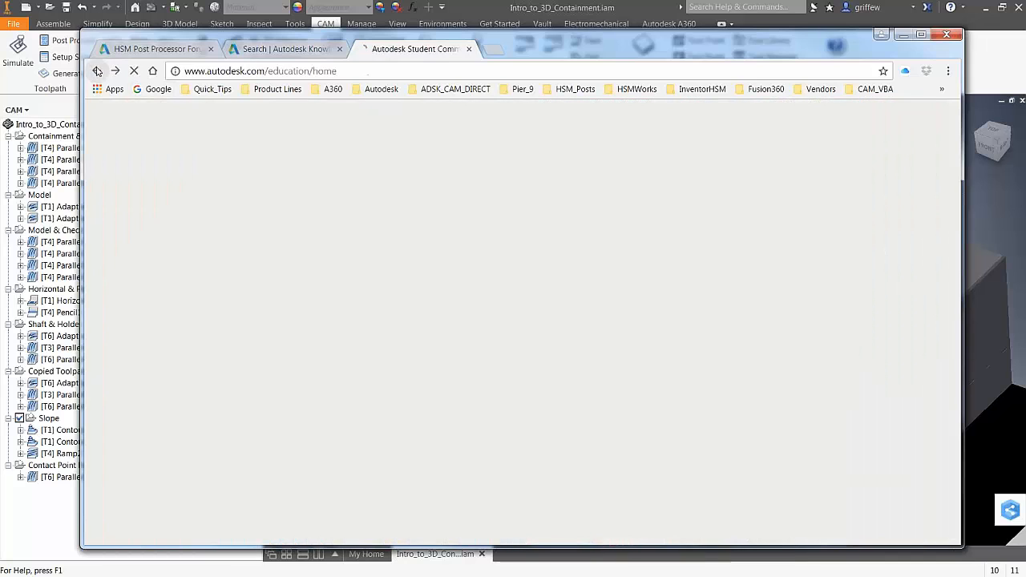
left_click(97, 71)
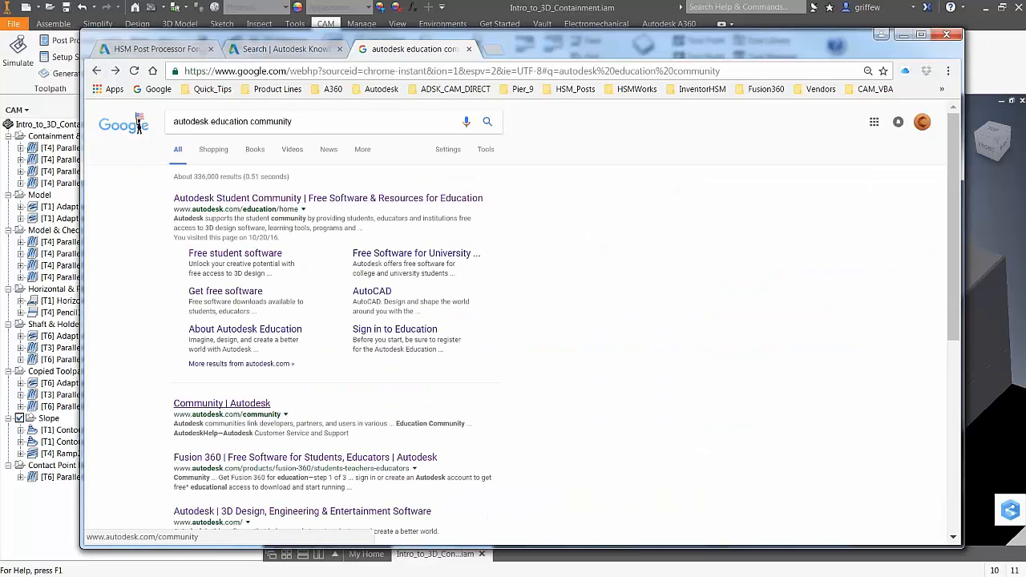
scroll(233, 313, "down", 2)
scroll(245, 337, "up", 1)
scroll(249, 350, "up", 1)
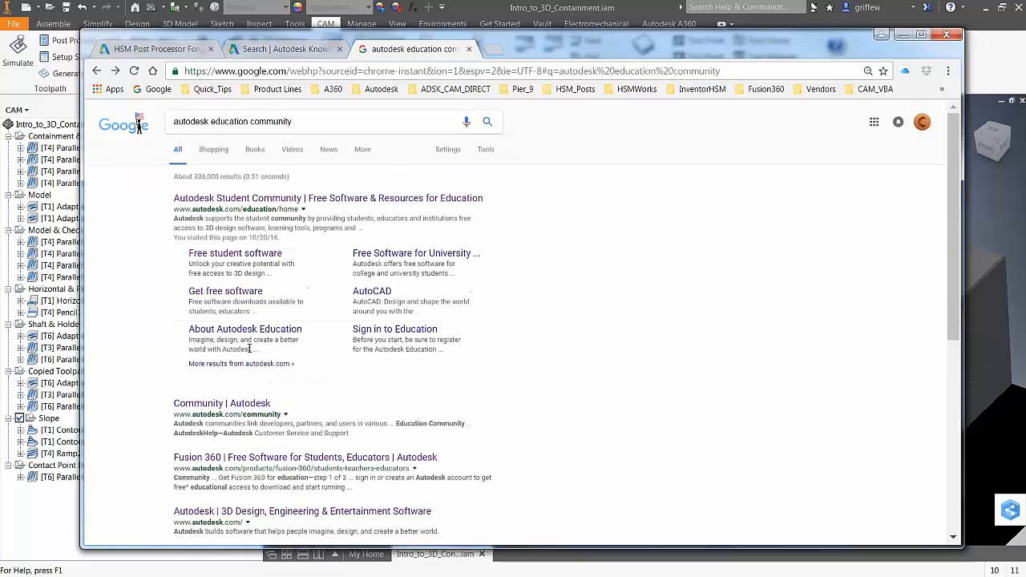
left_click(232, 259)
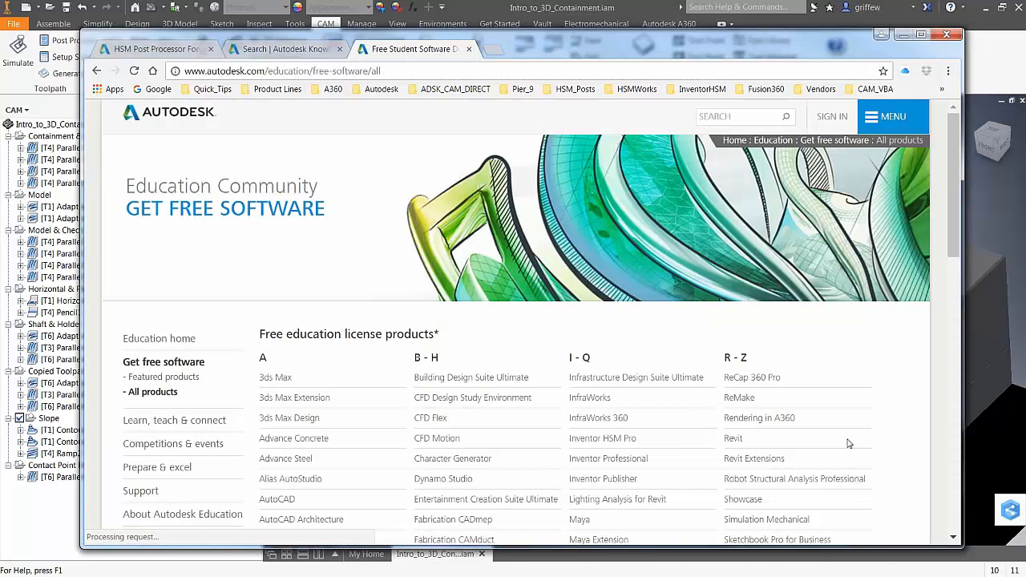
- Look through the list of free education license products and open the Netfabb download page
scroll(853, 442, "down", 3)
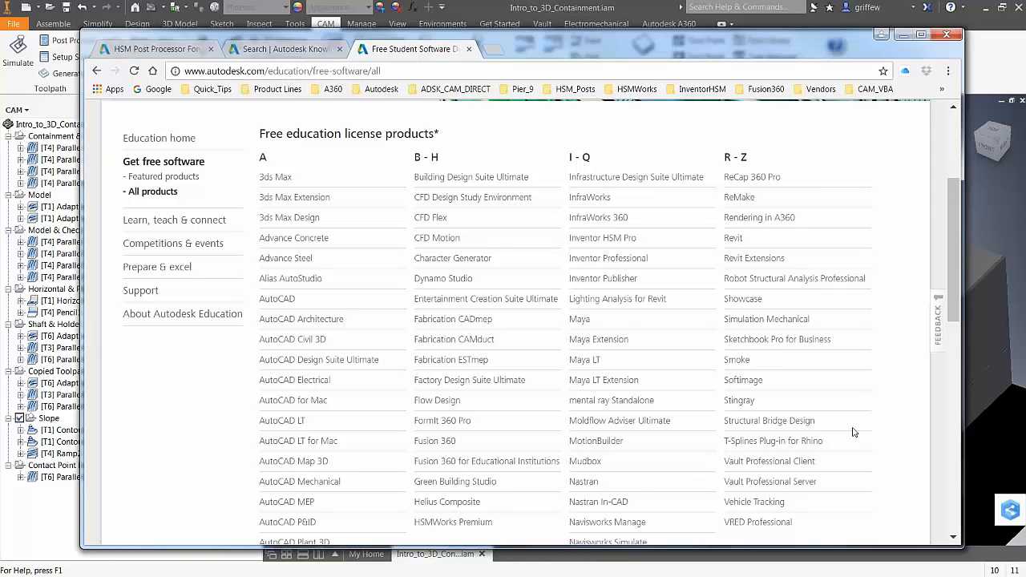
scroll(854, 433, "down", 2)
scroll(855, 433, "up", 2)
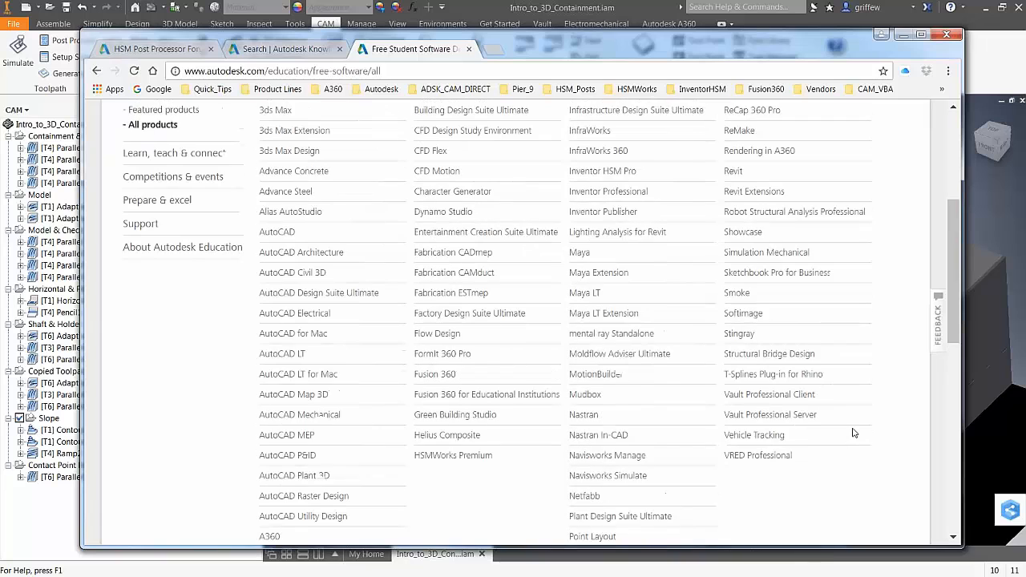
scroll(862, 433, "down", 1)
scroll(489, 478, "up", 1)
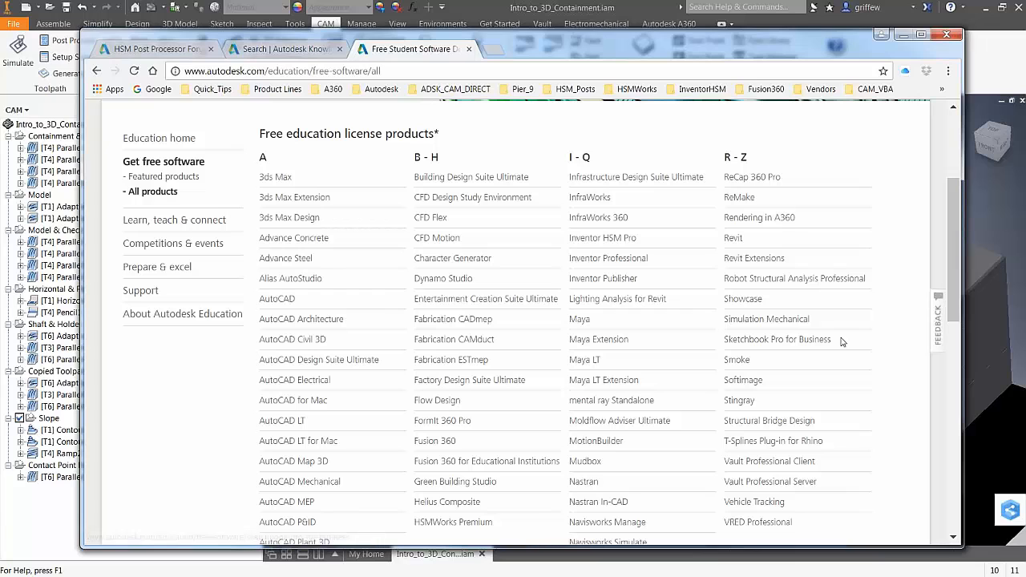
scroll(850, 417, "down", 1)
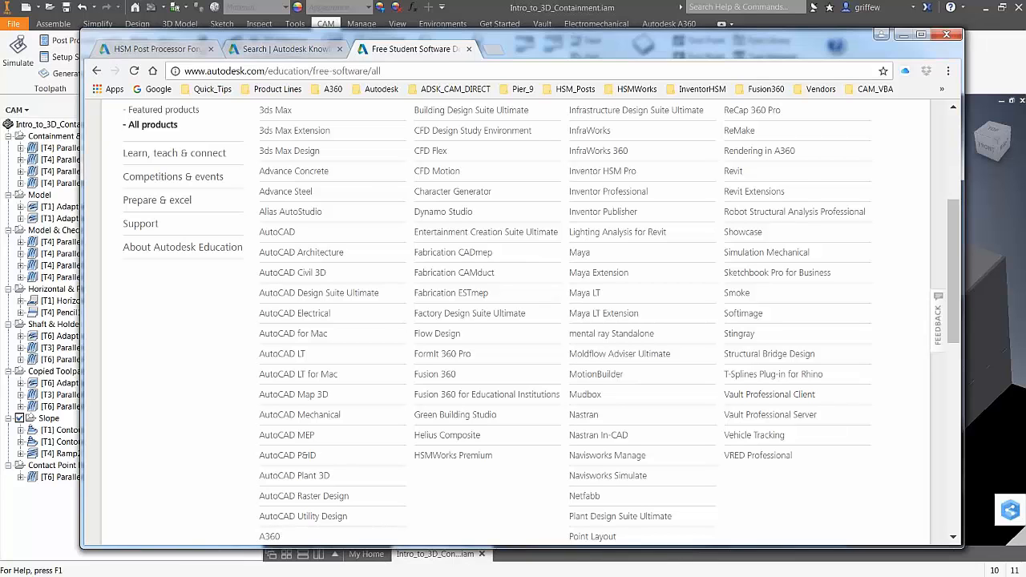
left_click(585, 496)
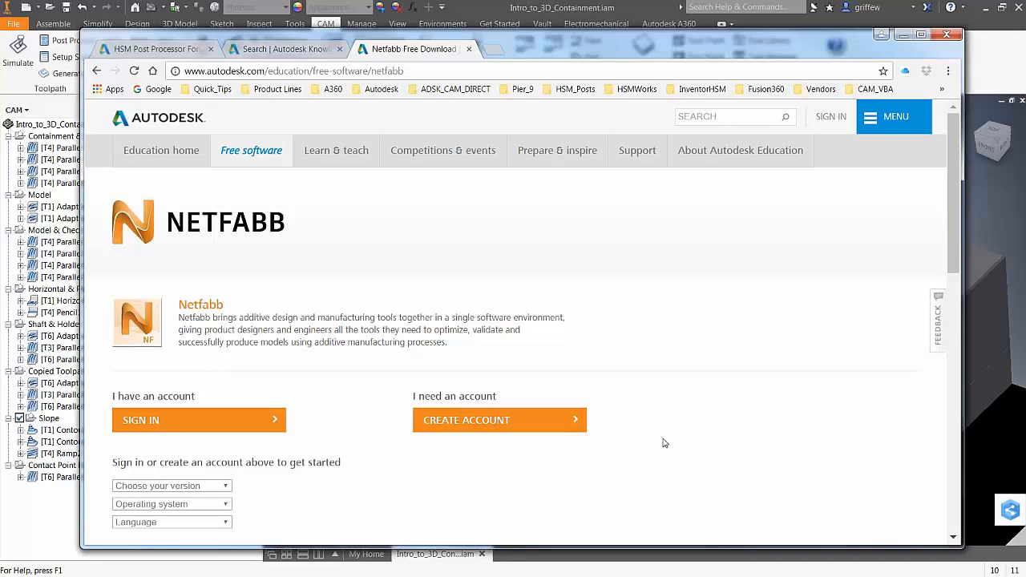
- Switch back to the HSM Post Processor Forum and look over its thread list again
left_click(144, 53)
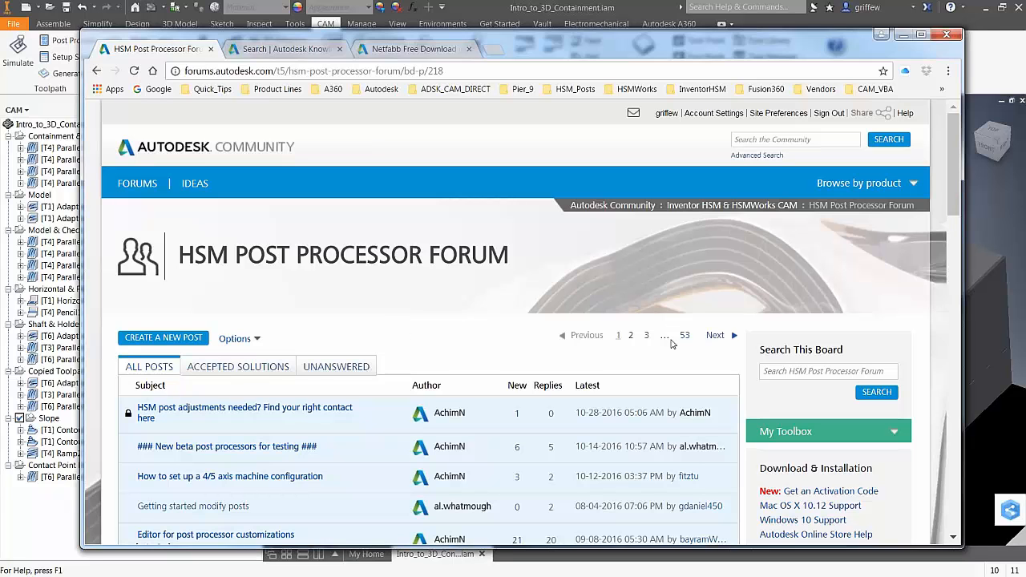
scroll(402, 351, "down", 1)
scroll(402, 352, "down", 3)
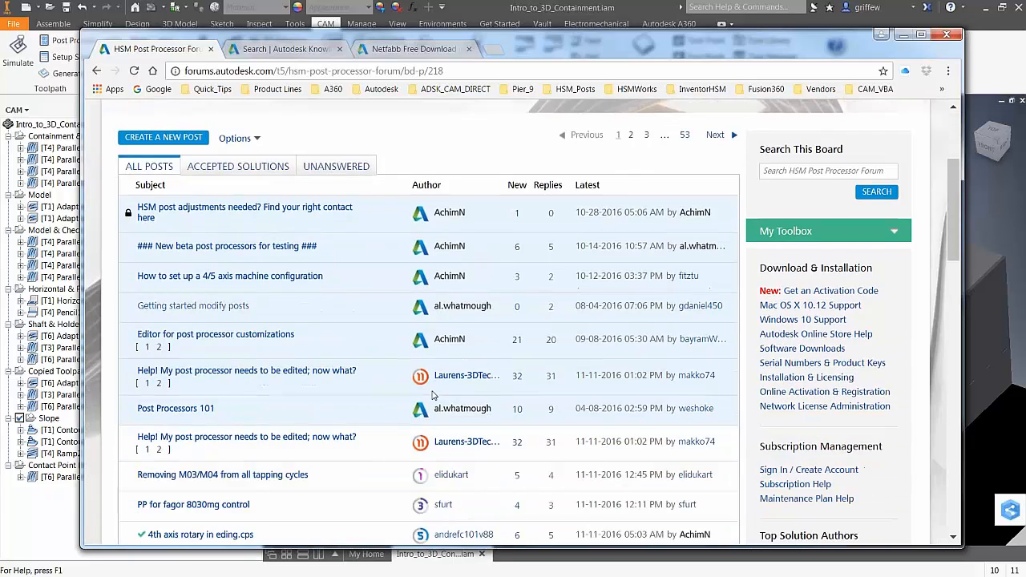
scroll(414, 385, "up", 4)
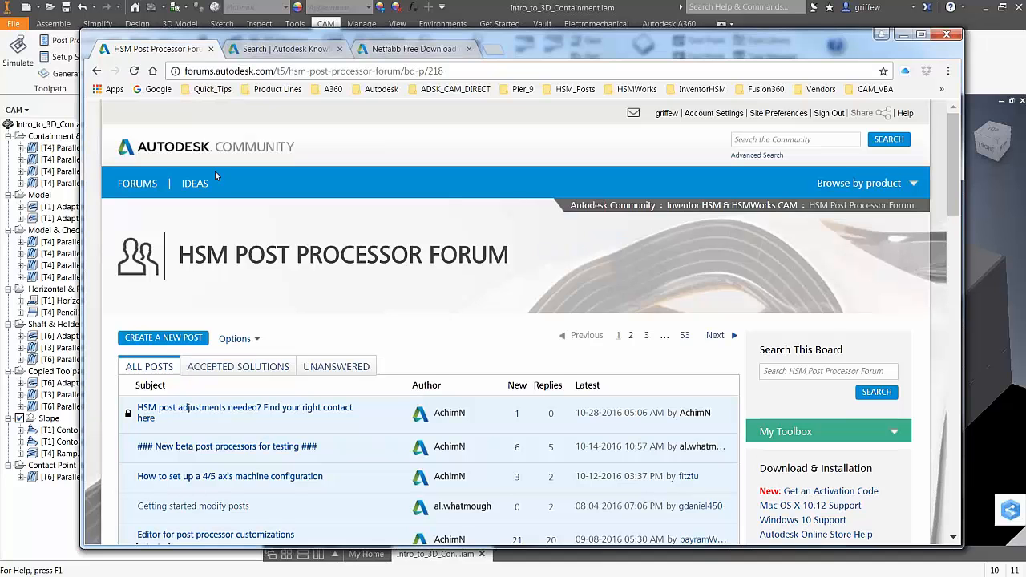
- Put the browser window away and switch back to the Intro_to_3D_Containment assembly in Inventor
left_click_drag(633, 52, 657, 45)
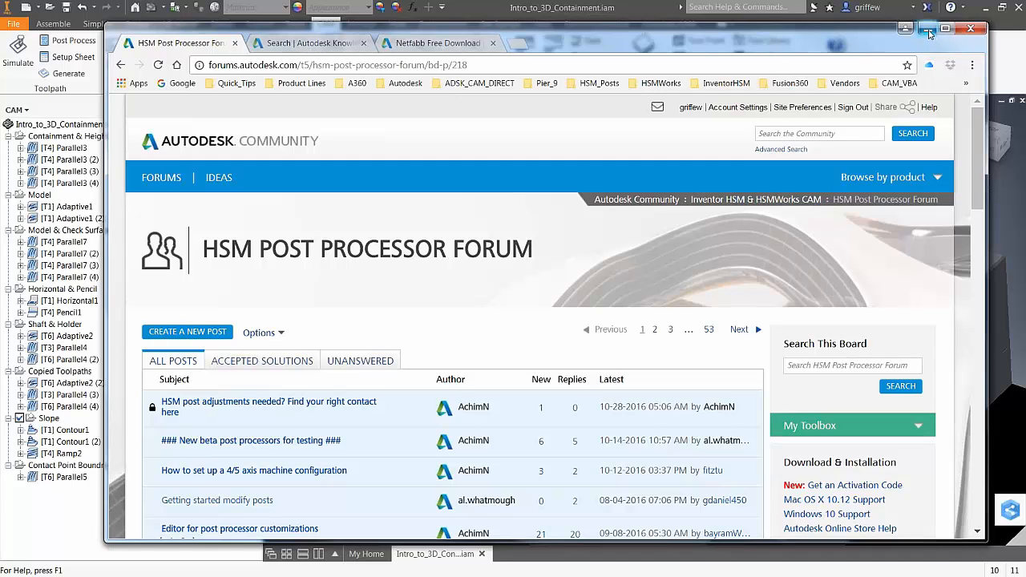
left_click_drag(826, 42, 827, 44)
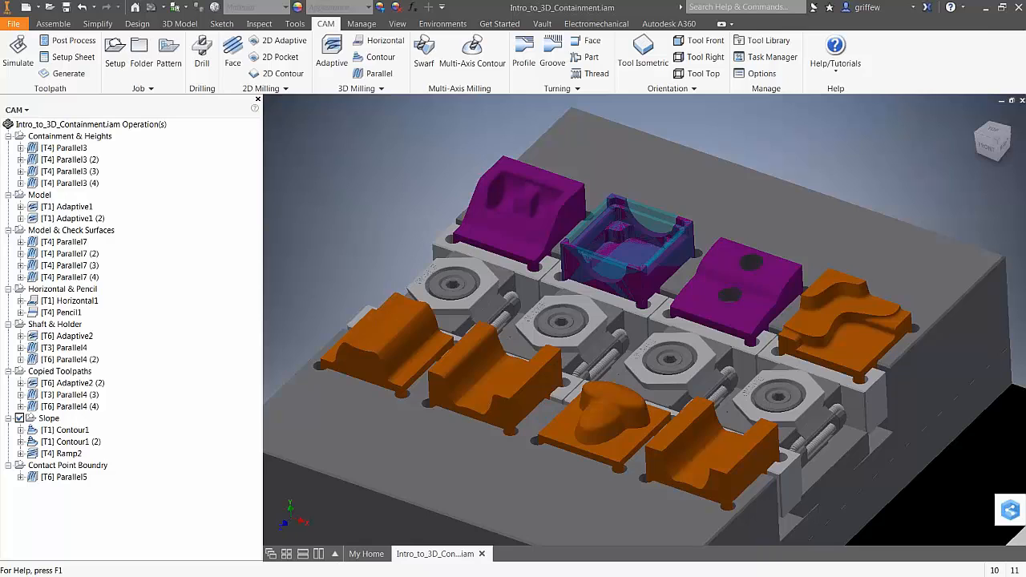
- Switch to the browser, search for "autodesk university" in a new tab and open the Autodesk University site
key("alt+Tab")
key("ctrl+t")
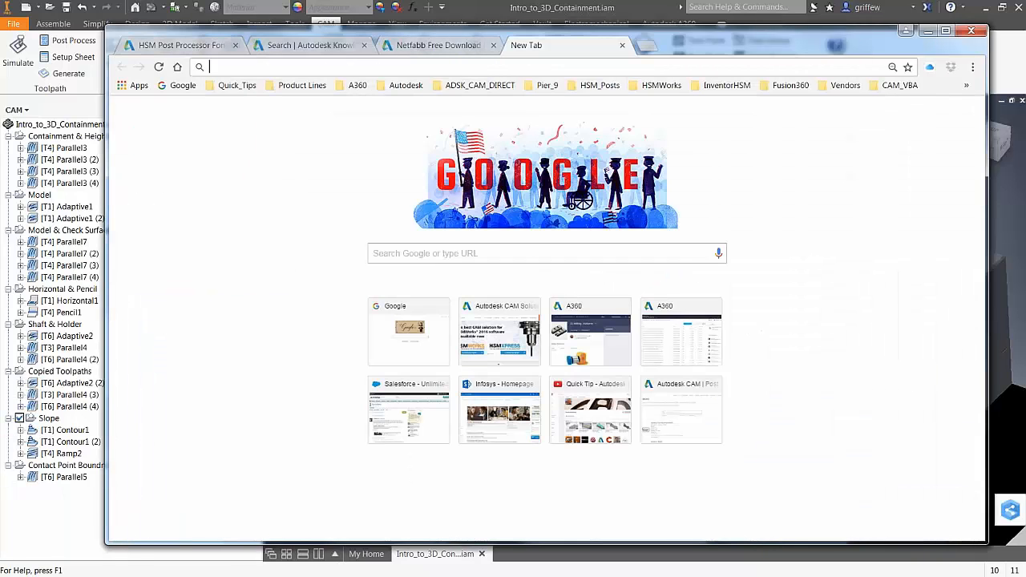
type("auto")
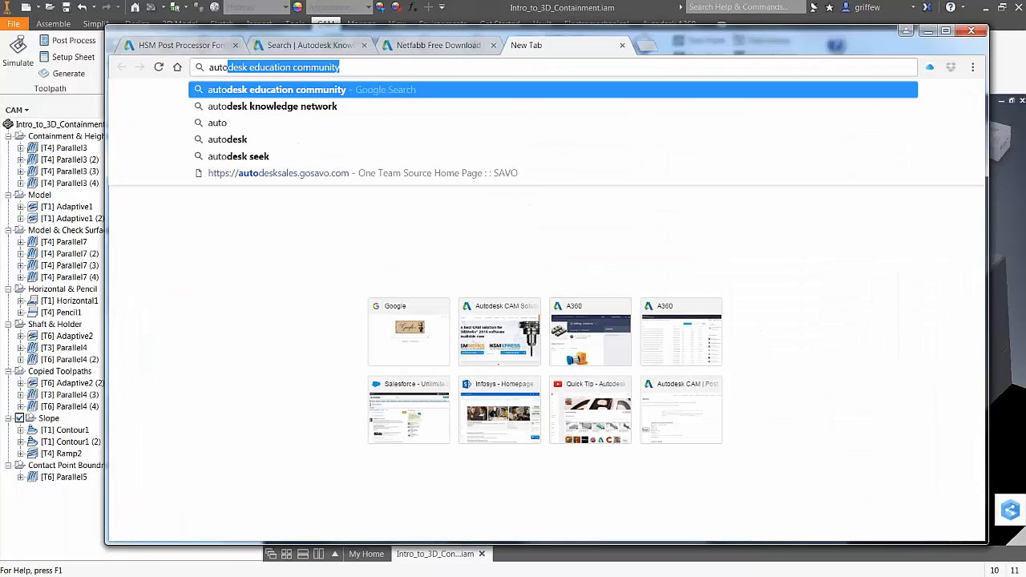
type("desk univer")
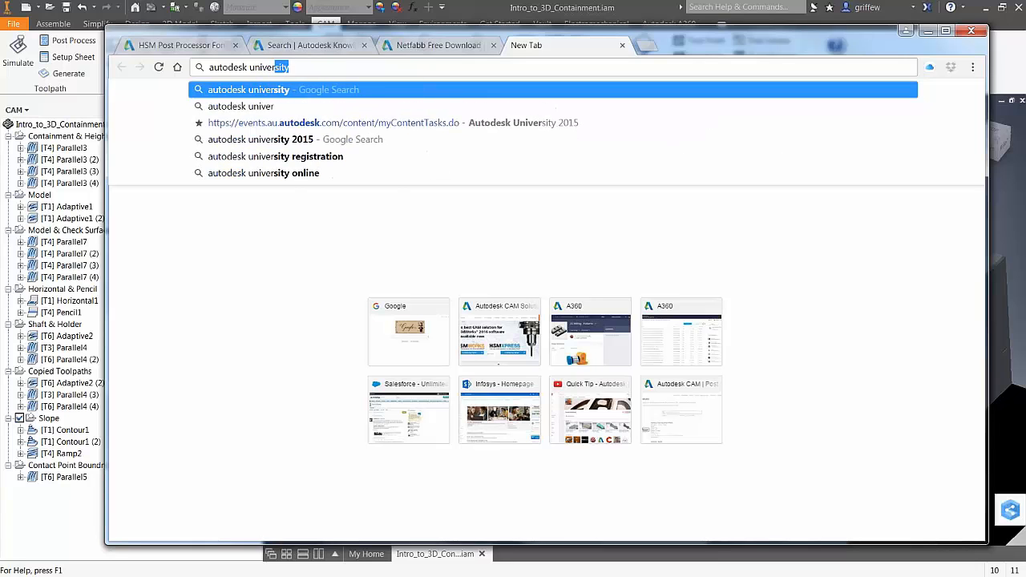
type("sity")
key("Return")
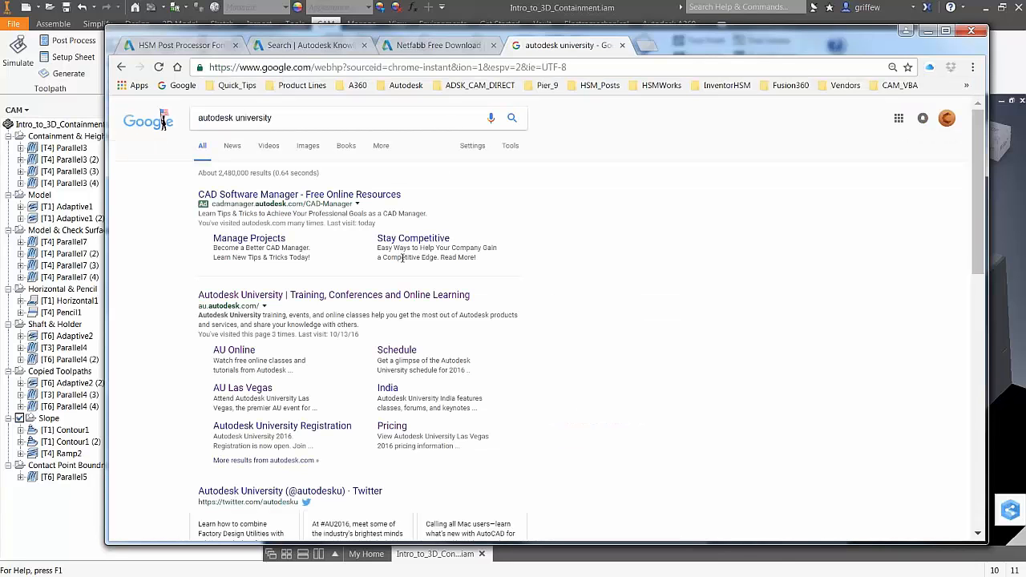
left_click(245, 296)
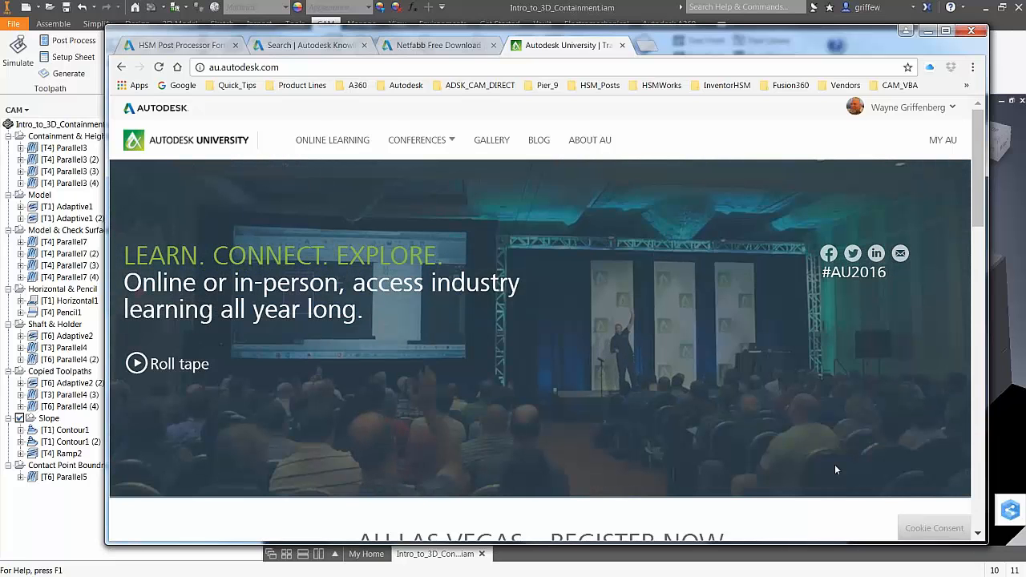
- Look over the Autodesk University home page down to its product learning topics, and return to the assembly in Inventor
scroll(835, 470, "down", 2)
scroll(835, 469, "down", 3)
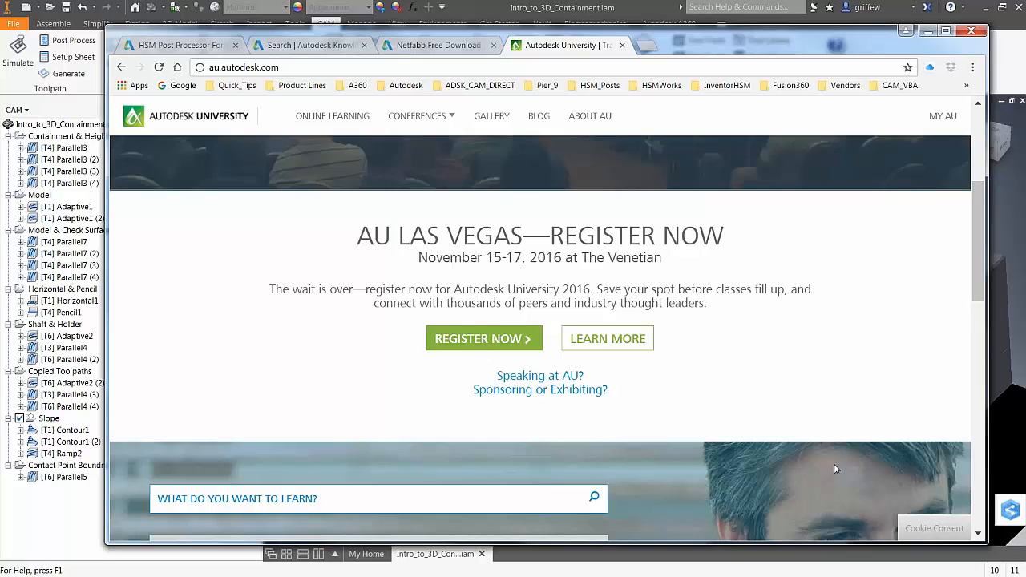
scroll(834, 469, "down", 3)
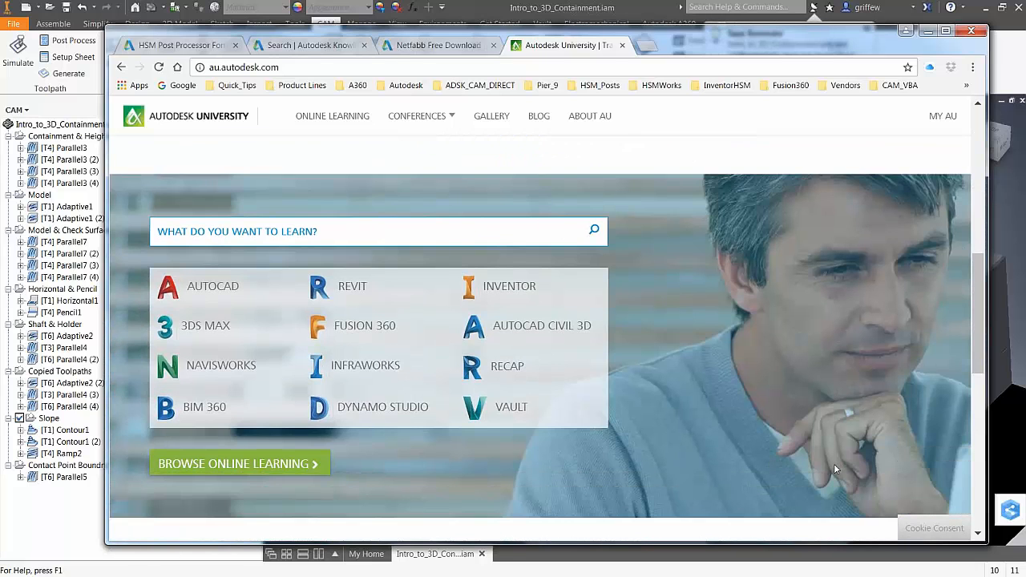
scroll(834, 468, "up", 5)
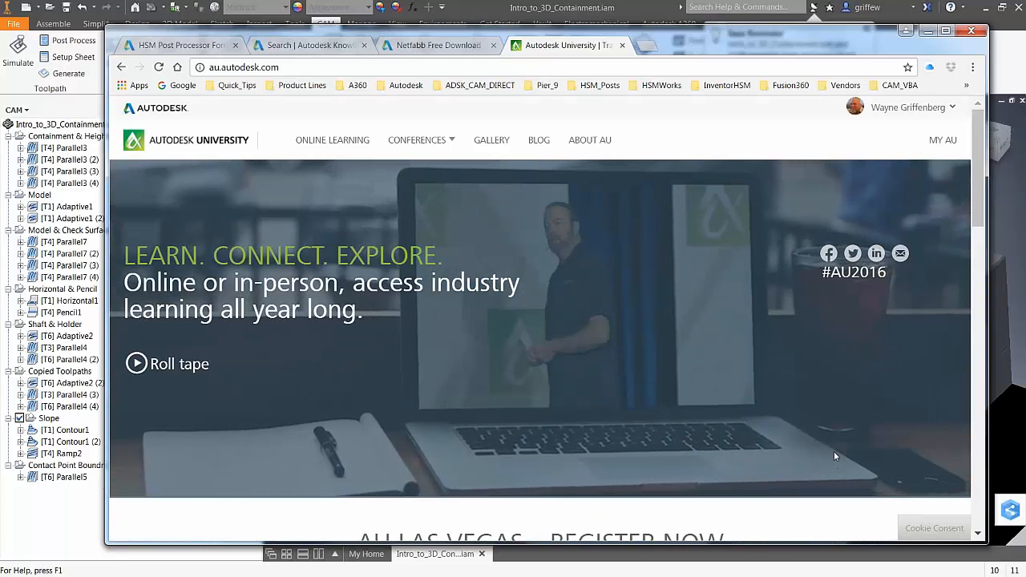
left_click_drag(694, 46, 690, 42)
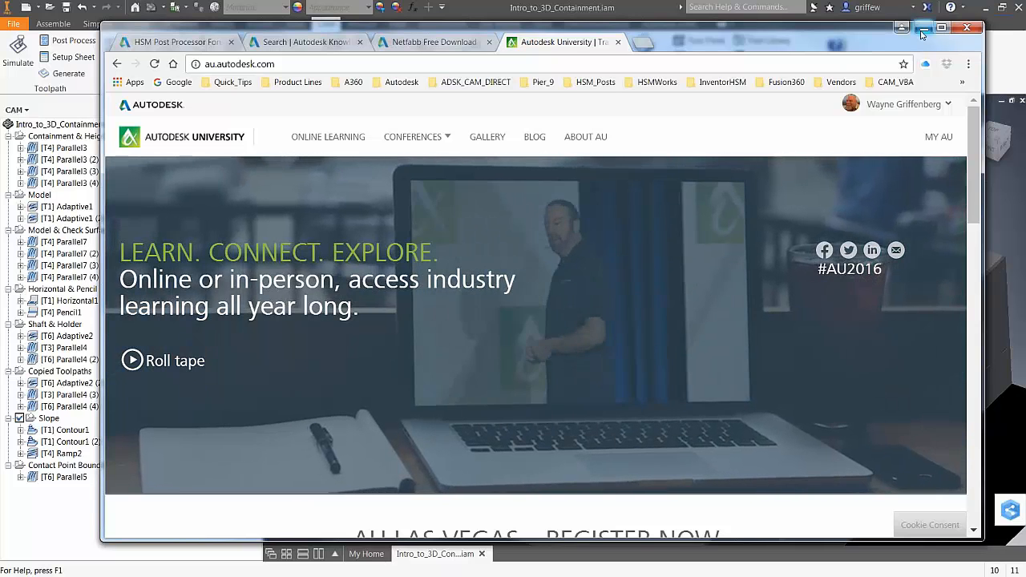
key("alt+Tab")
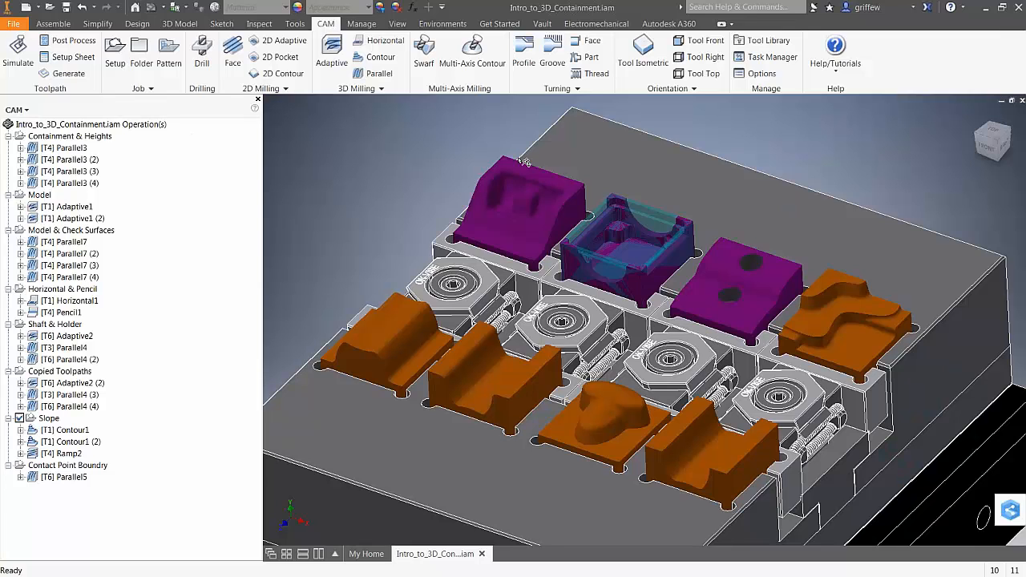